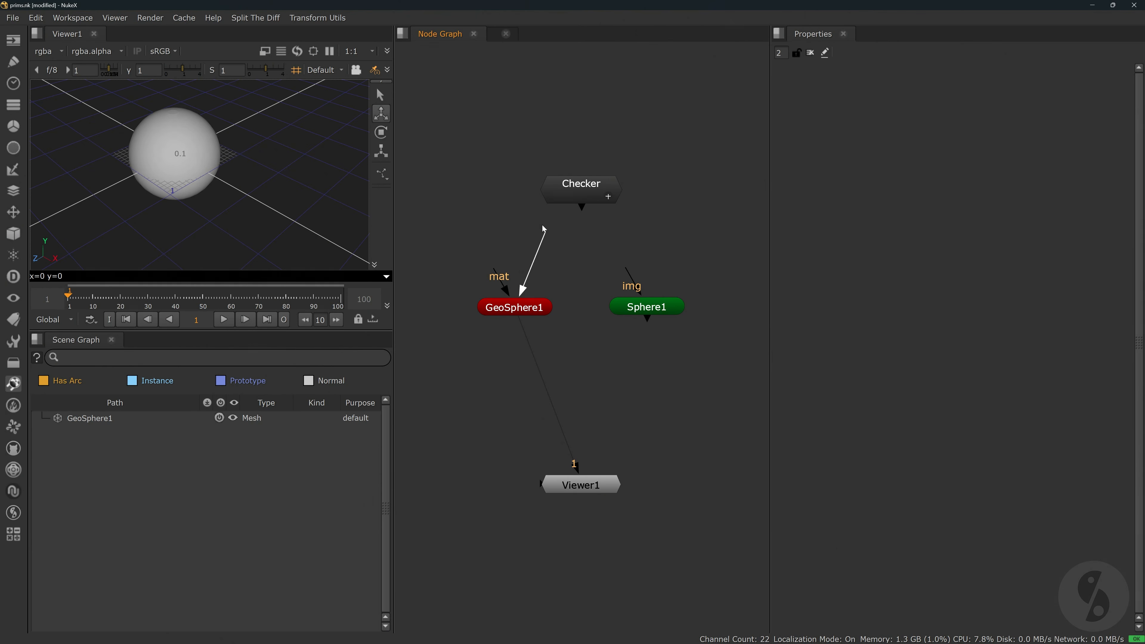
Connect the Checker node to GeoSphere1's mat input and Sphere1's img input, with Sphere1 shown in the viewer.
{"action": "left_click_drag", "start_coordinate": [543, 224], "coordinate": [615, 267]}
{"action": "left_click_drag", "start_coordinate": [498, 273], "coordinate": [585, 194]}
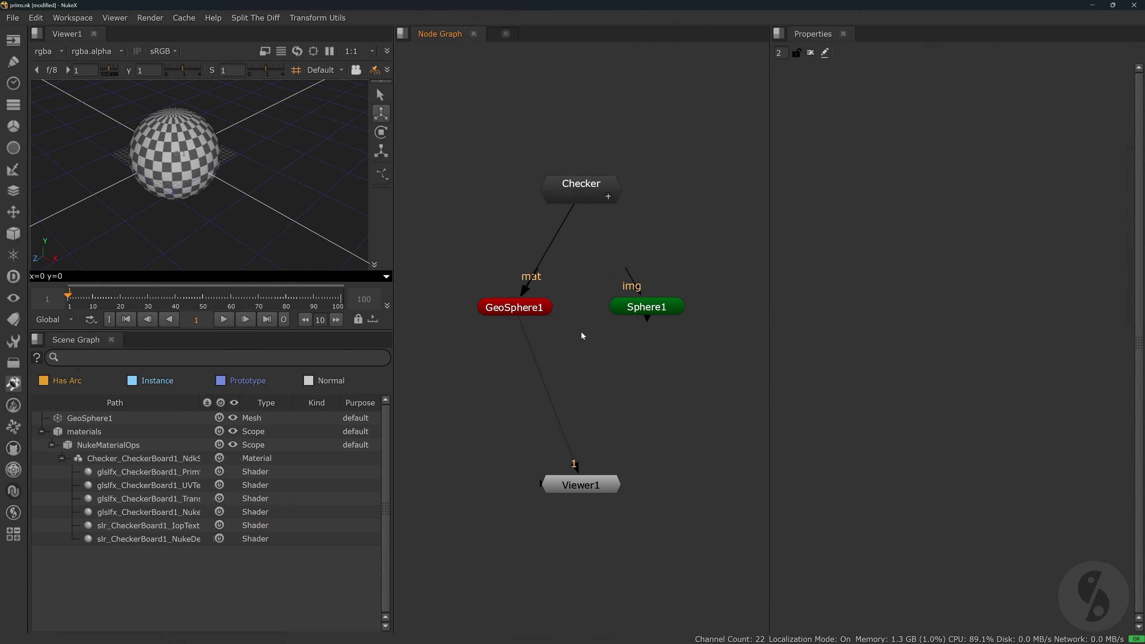
{"action": "key", "text": "1"}
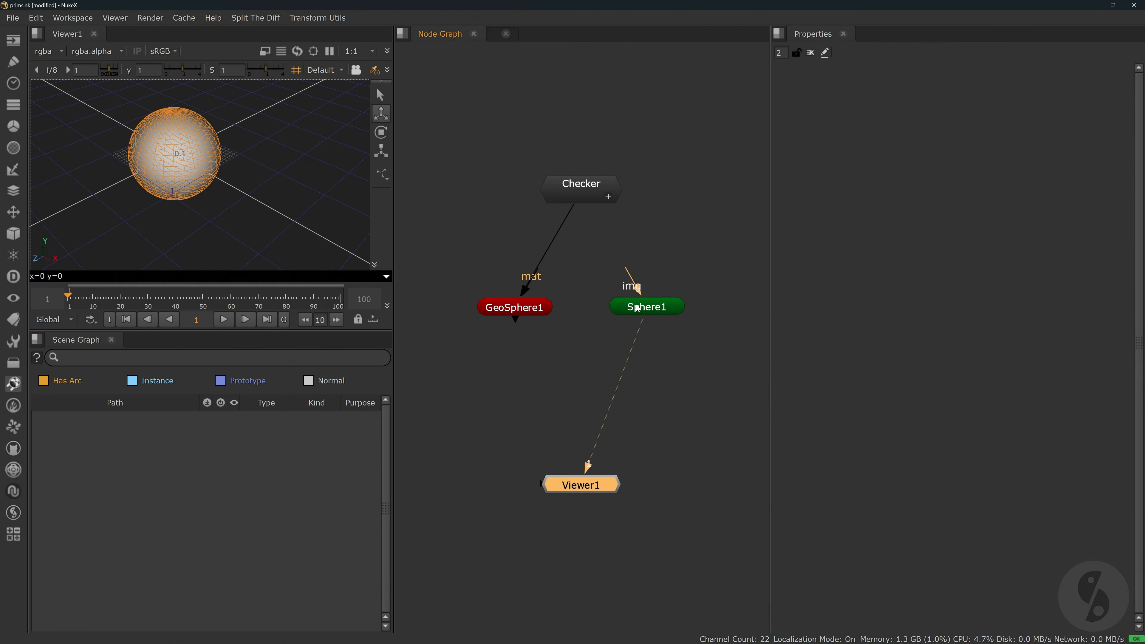
{"action": "left_click_drag", "start_coordinate": [630, 279], "coordinate": [587, 198]}
{"action": "left_click", "coordinate": [658, 228]}
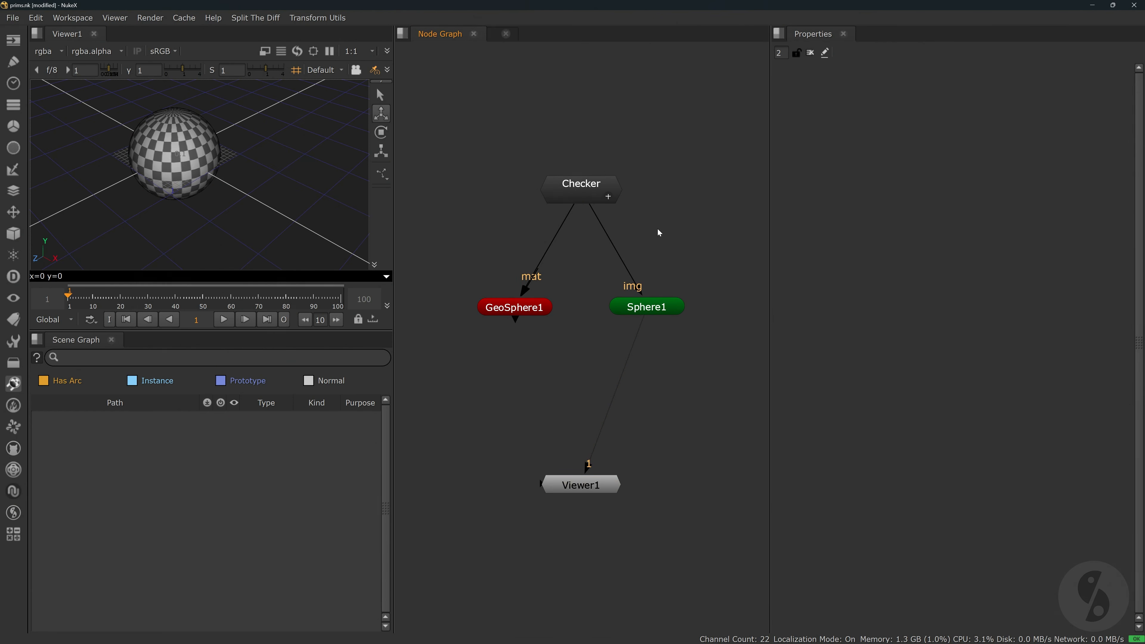
Open the properties of Sphere1 and GeoSphere1 and examine their settings, including GeoSphere1's Mesh Topology and Display groups.
{"action": "double_click", "coordinate": [649, 311]}
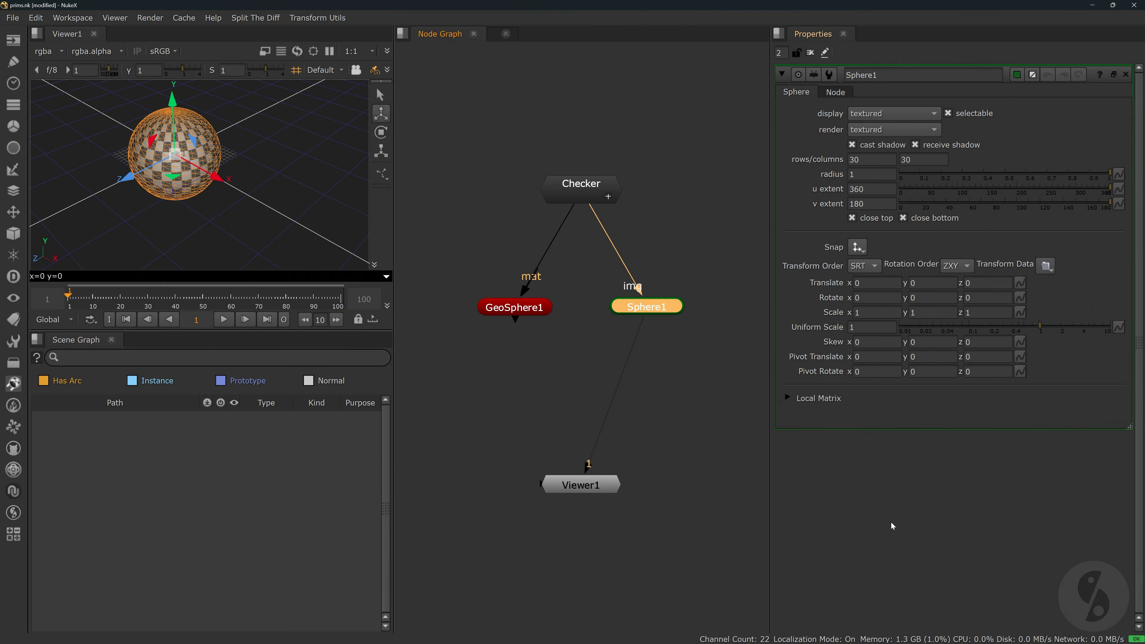
{"action": "double_click", "coordinate": [536, 309]}
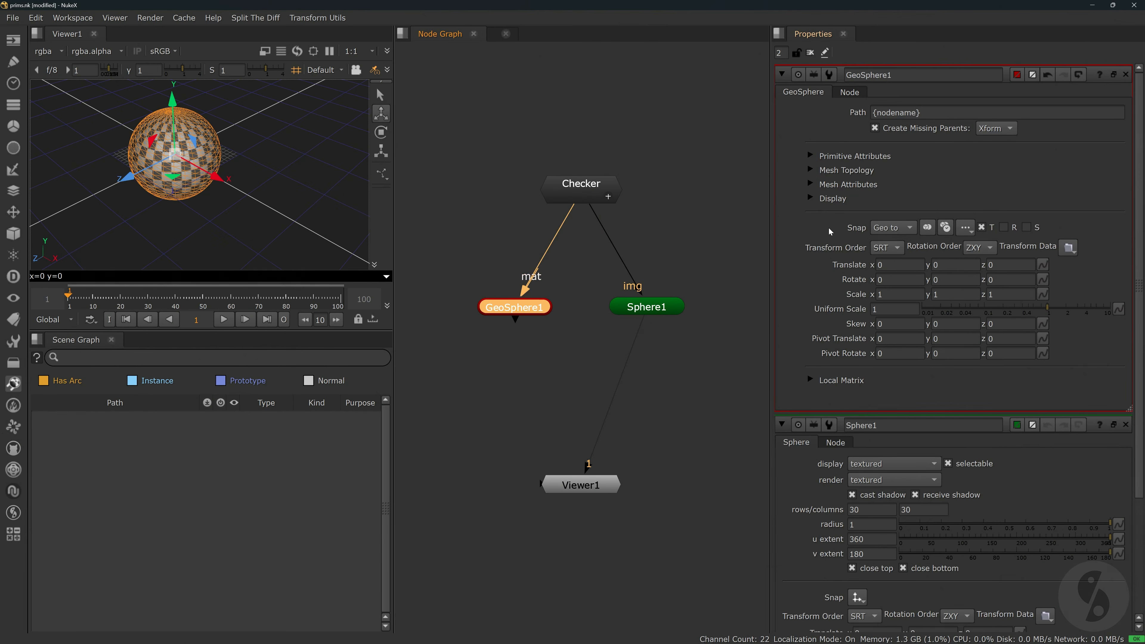
{"action": "left_click", "coordinate": [870, 173]}
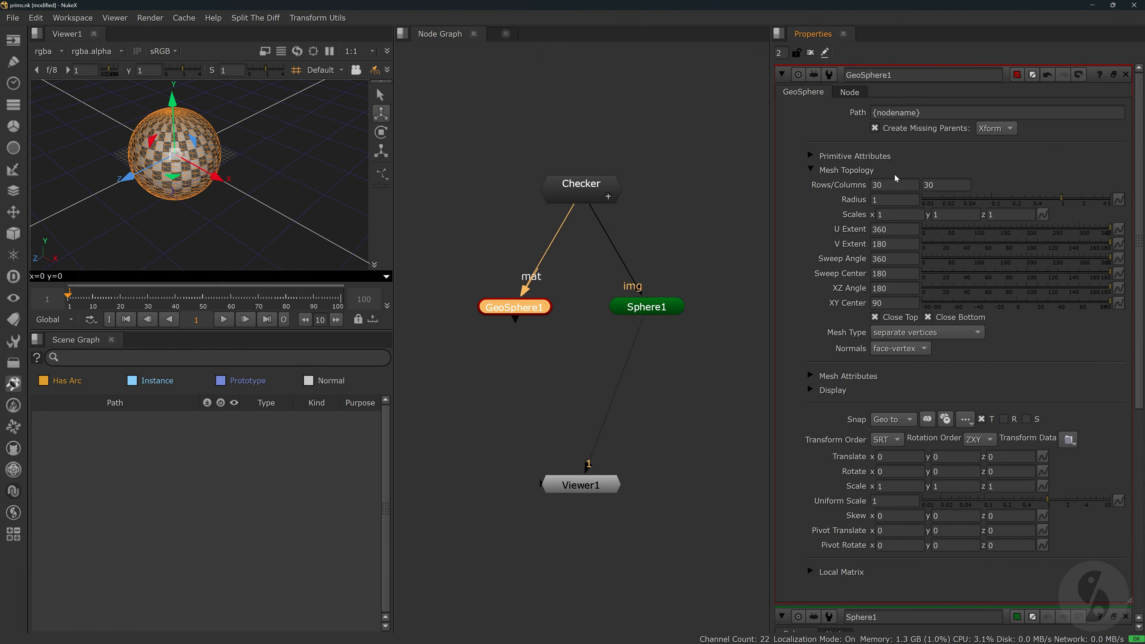
{"action": "left_click", "coordinate": [811, 170]}
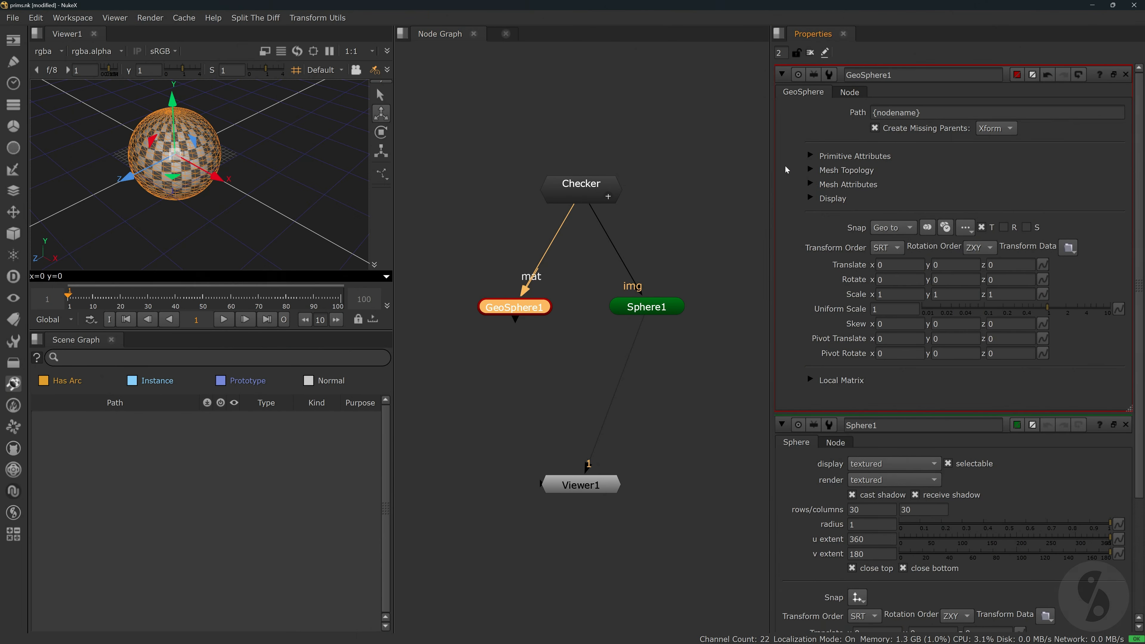
{"action": "left_click", "coordinate": [808, 198]}
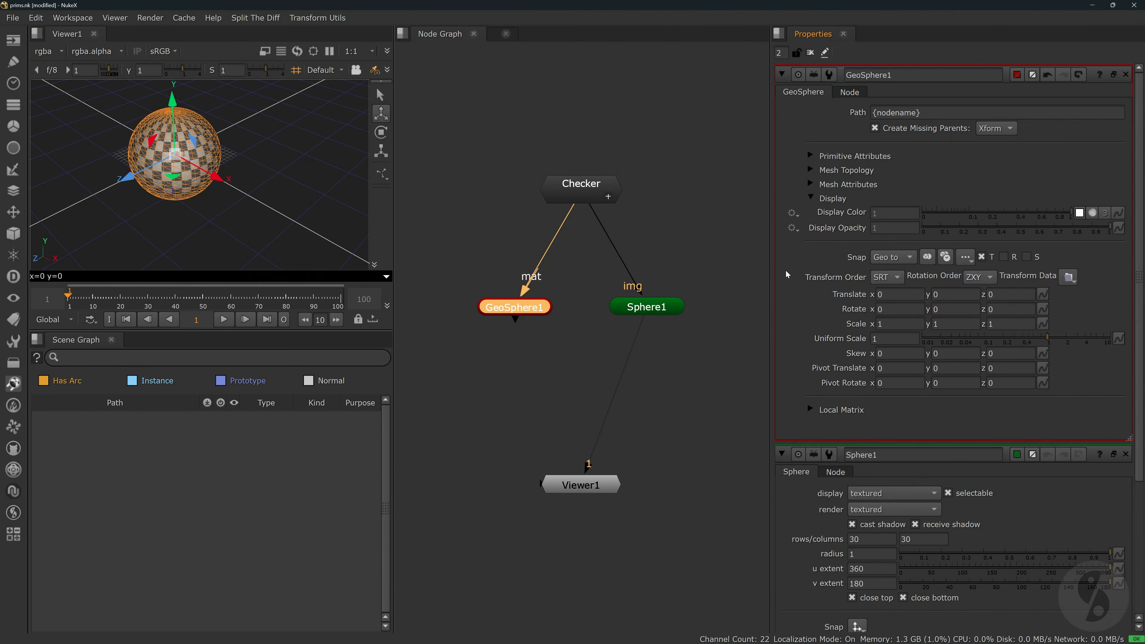
{"action": "left_click", "coordinate": [810, 198]}
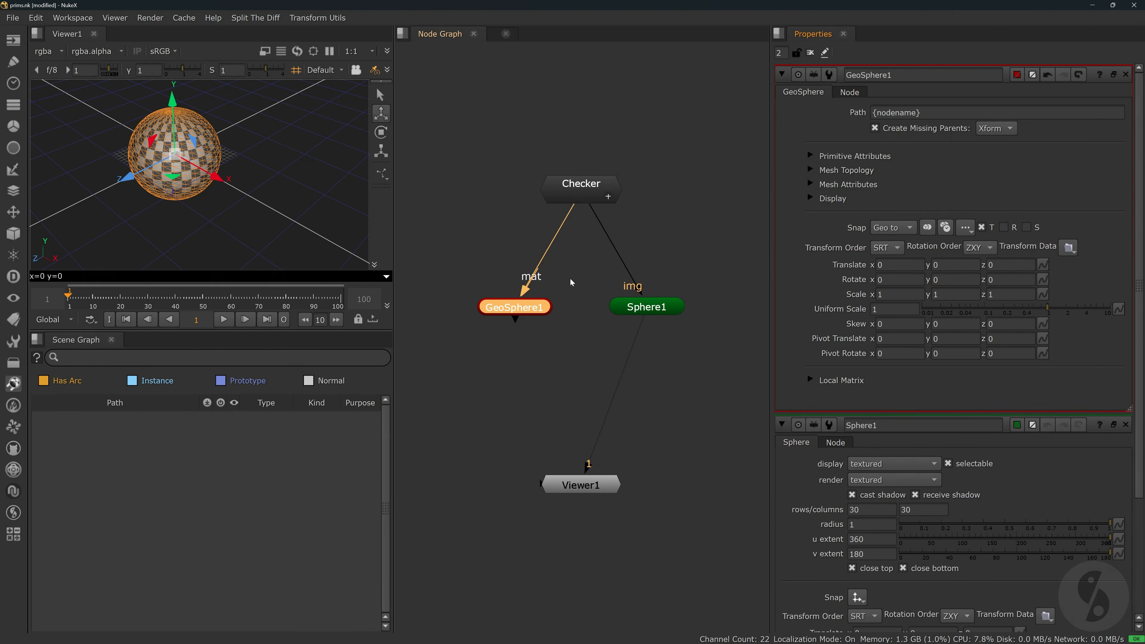
Paste a copy of GeoSphere1 beneath it in the chain, view the copy and move it along the X axis.
{"action": "left_click_drag", "start_coordinate": [536, 272], "coordinate": [510, 307]}
{"action": "key", "text": "1"}
{"action": "key", "text": "ctrl+c"}
{"action": "left_click", "coordinate": [558, 344]}
{"action": "key", "text": "ctrl+v"}
{"action": "left_click_drag", "start_coordinate": [561, 344], "coordinate": [518, 311]}
{"action": "left_click_drag", "start_coordinate": [519, 384], "coordinate": [520, 375]}
{"action": "key", "text": "1"}
{"action": "double_click", "coordinate": [519, 376]}
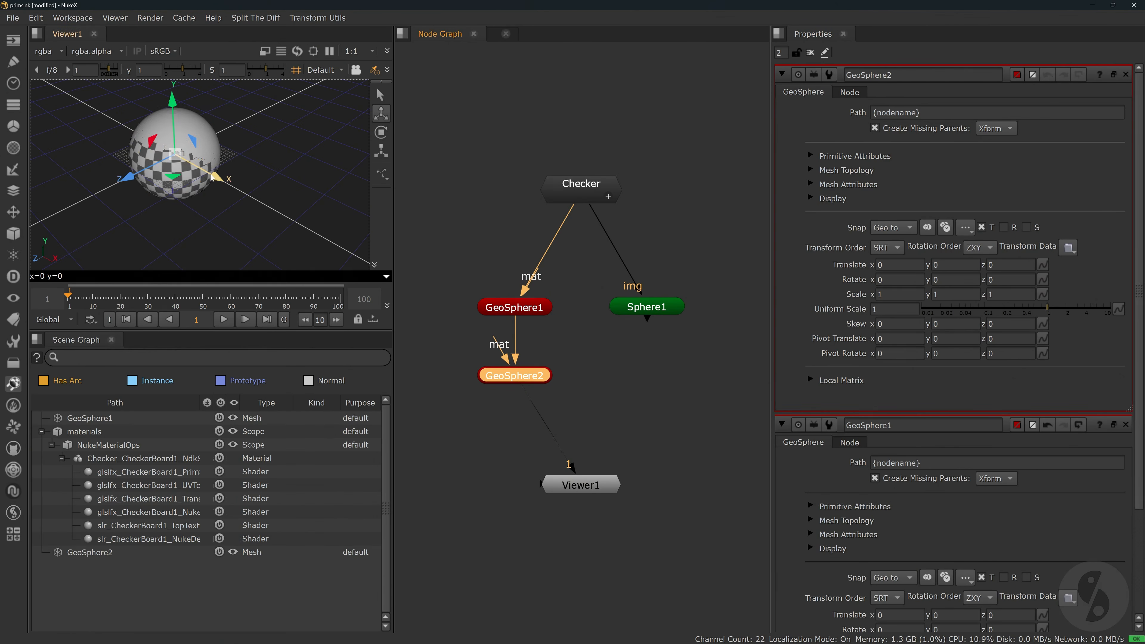
{"action": "left_click_drag", "start_coordinate": [212, 177], "coordinate": [311, 225]}
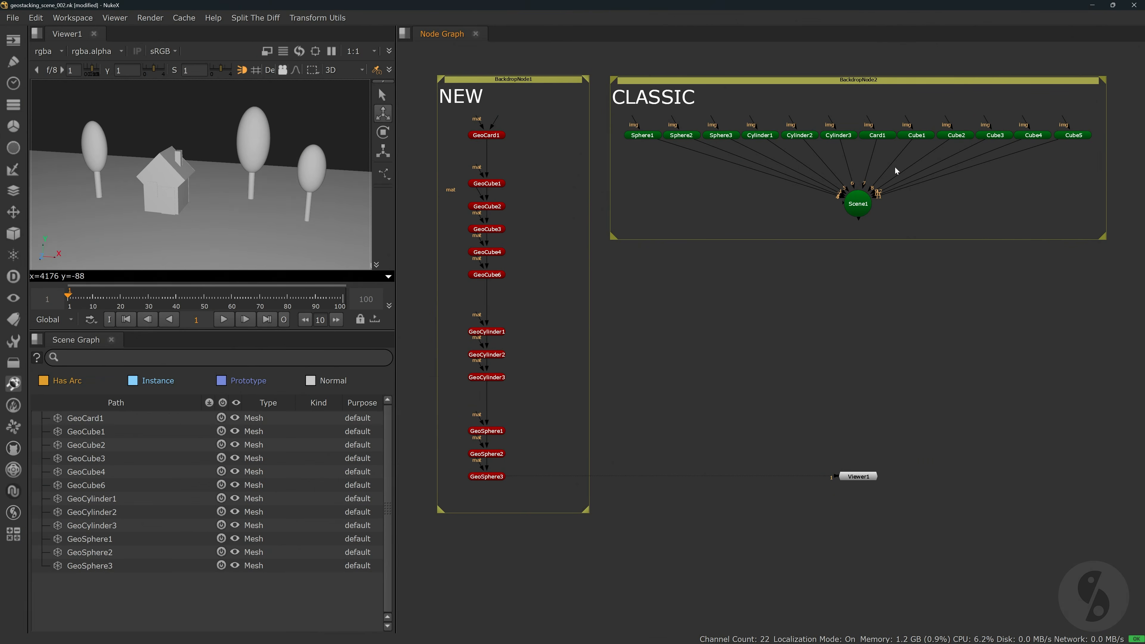
View the output of the classic Scene1 node.
{"action": "left_click", "coordinate": [859, 214]}
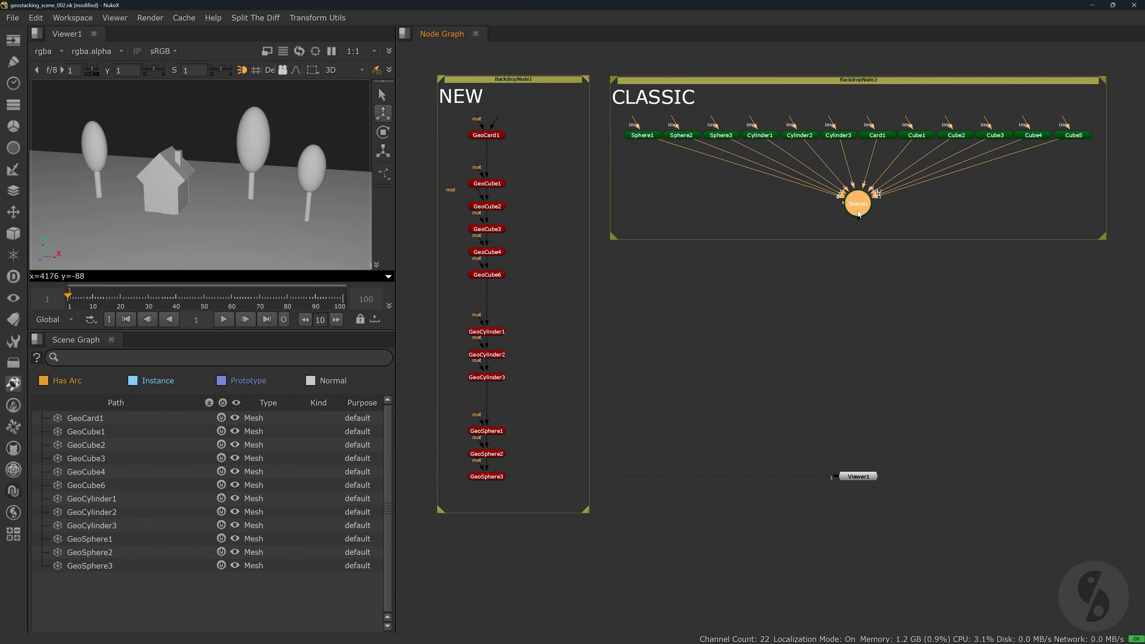
{"action": "key", "text": "1"}
{"action": "left_click", "coordinate": [808, 298]}
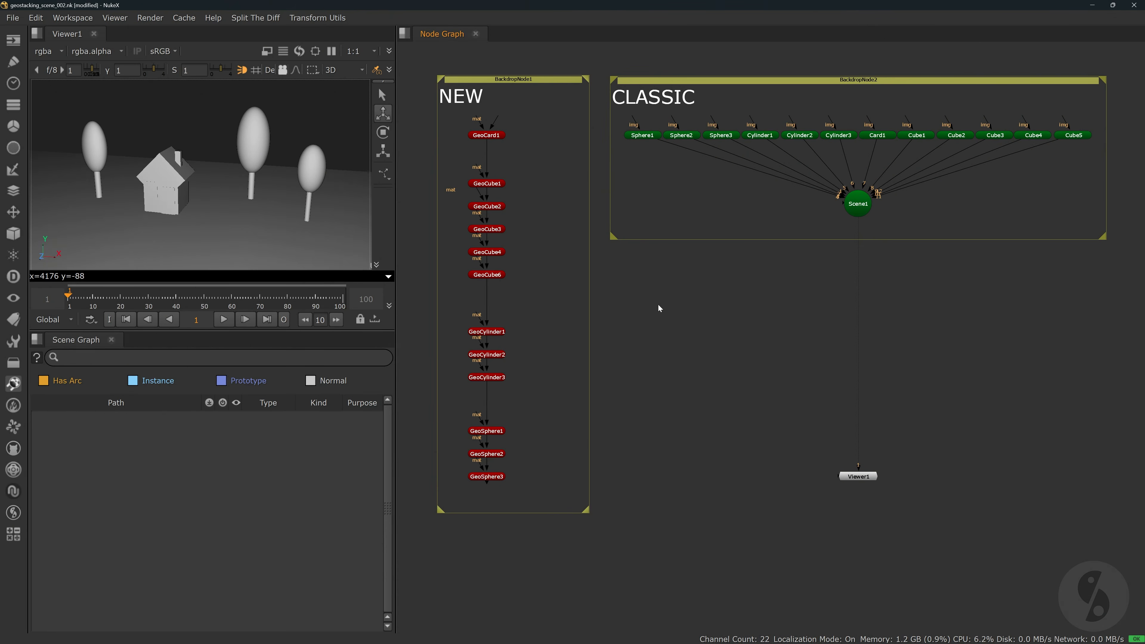
Create a GeoScene node and connect all Geo nodes in the NEW backdrop to it.
{"action": "key", "text": "Tab"}
{"action": "type", "text": "geoscene"}
{"action": "key", "text": "Return"}
{"action": "left_click_drag", "start_coordinate": [531, 497], "coordinate": [414, 121], "text": "shift"}
{"action": "key", "text": "y"}
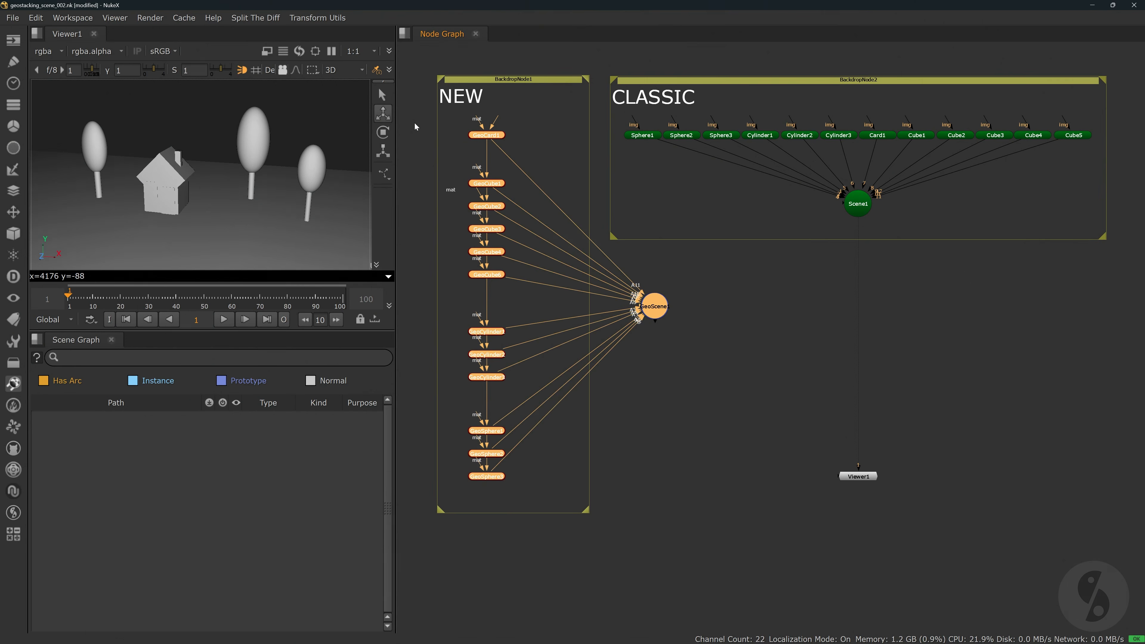
View the GeoScene output and compare its scene graph with that of the classic Scene1 node.
{"action": "left_click", "coordinate": [657, 318]}
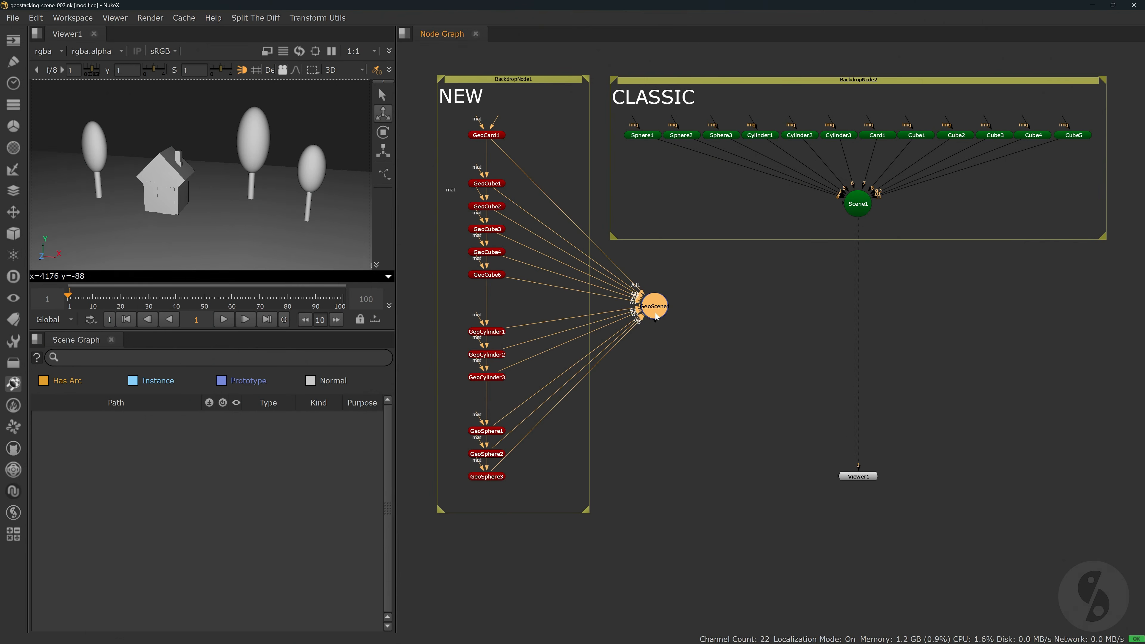
{"action": "key", "text": "1"}
{"action": "left_click", "coordinate": [737, 314]}
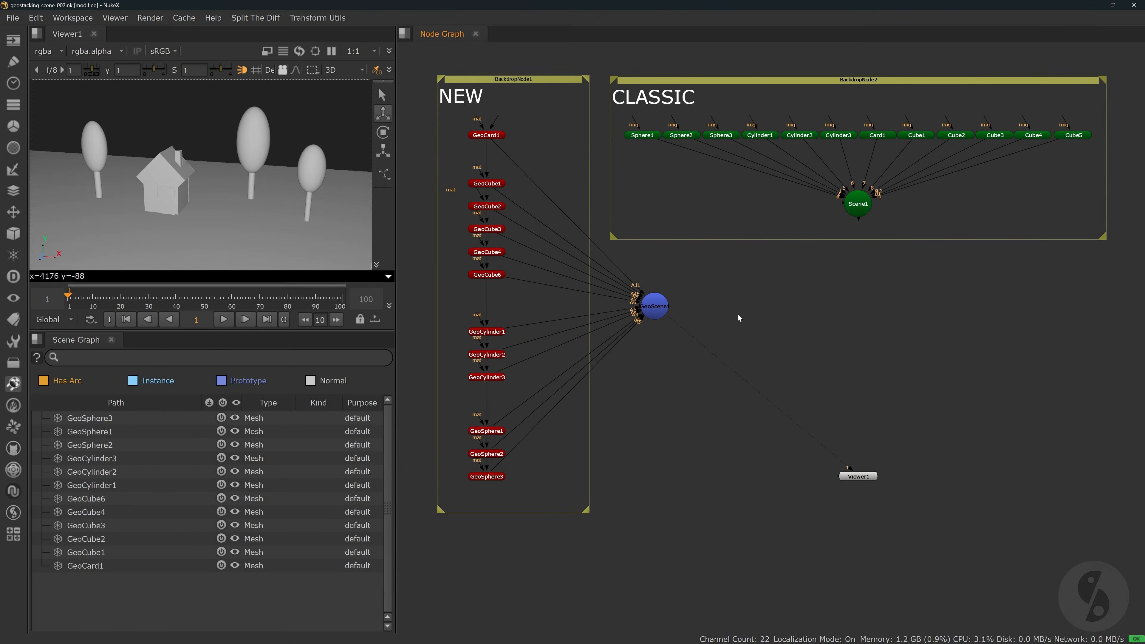
{"action": "left_click", "coordinate": [856, 208]}
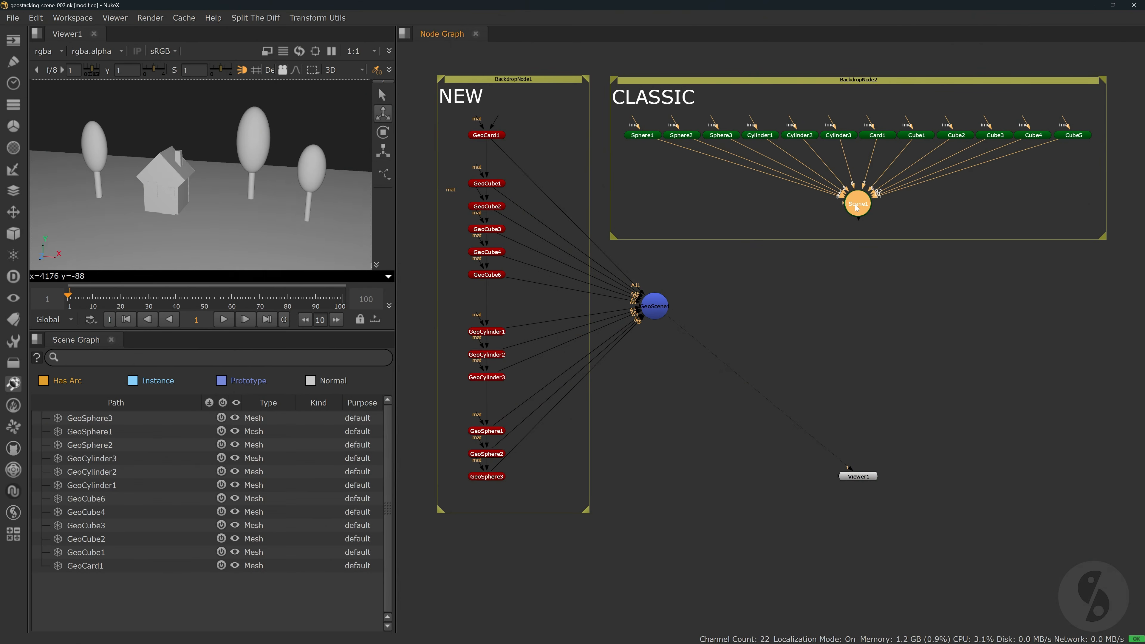
{"action": "key", "text": "1"}
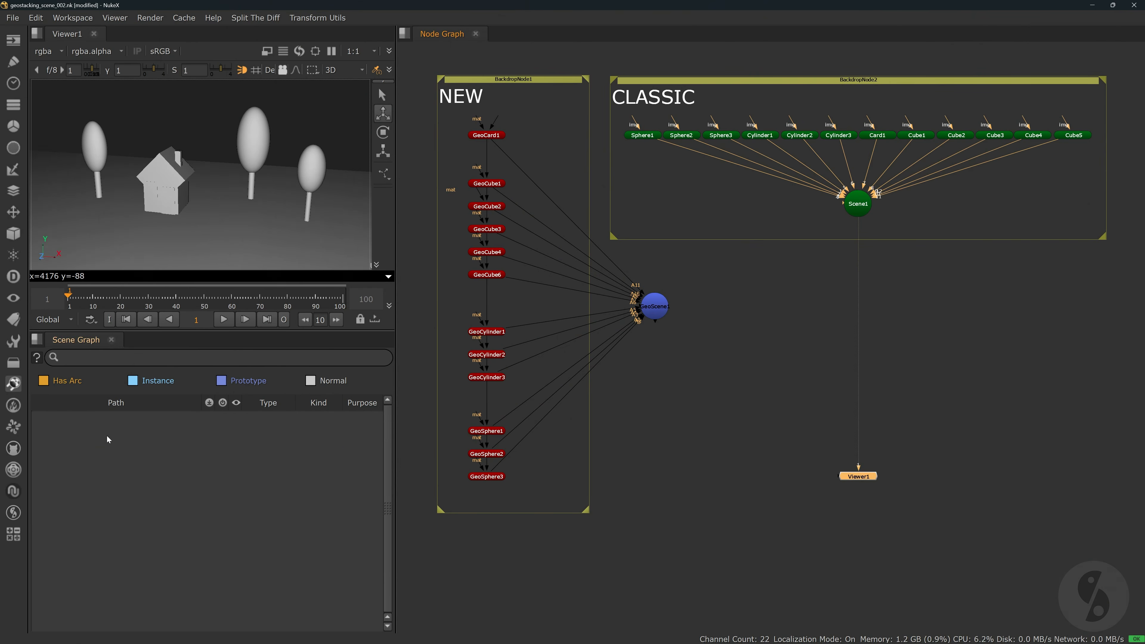
Connect Viewer1 to GeoSphere3, place the viewer below the NEW stack and delete the GeoScene node.
{"action": "left_click", "coordinate": [487, 476]}
{"action": "key", "text": "1"}
{"action": "left_click_drag", "start_coordinate": [858, 477], "coordinate": [487, 568]}
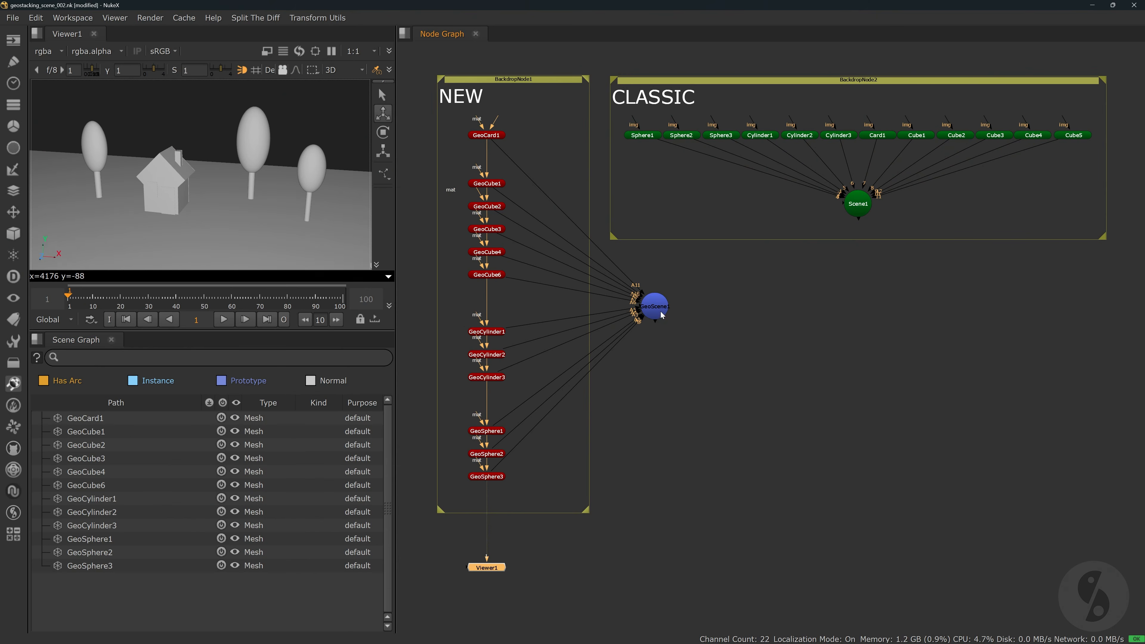
{"action": "left_click", "coordinate": [660, 313]}
{"action": "key", "text": "Delete"}
Bring the floating properties window into view and set GeoCard1's path to "ground".
{"action": "left_click_drag", "start_coordinate": [1143, 293], "coordinate": [757, 264]}
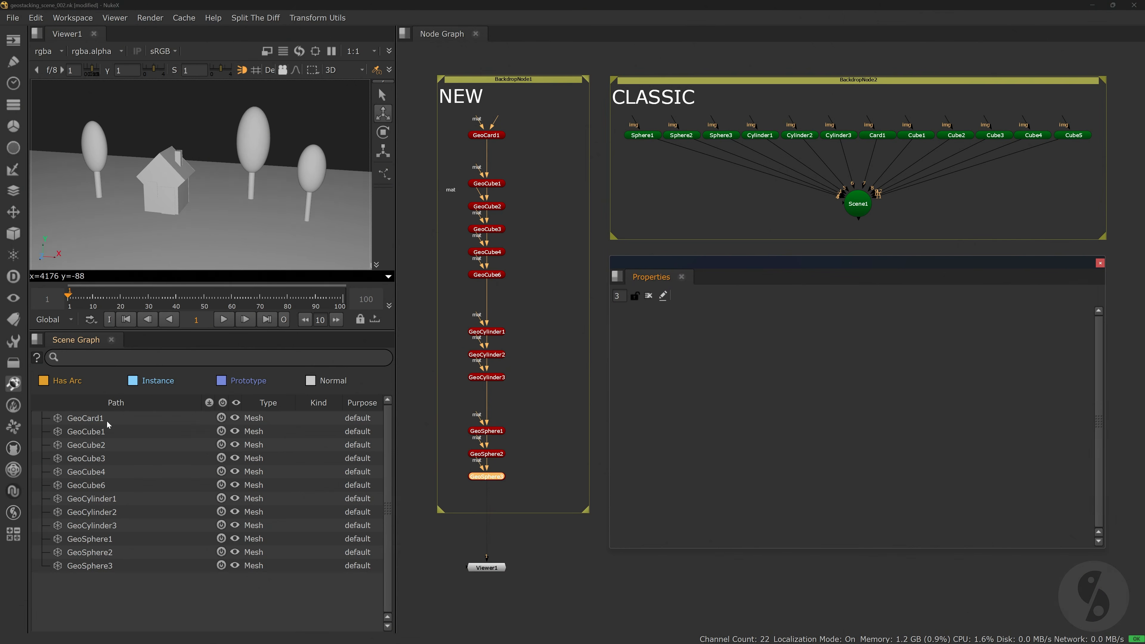
{"action": "double_click", "coordinate": [480, 135]}
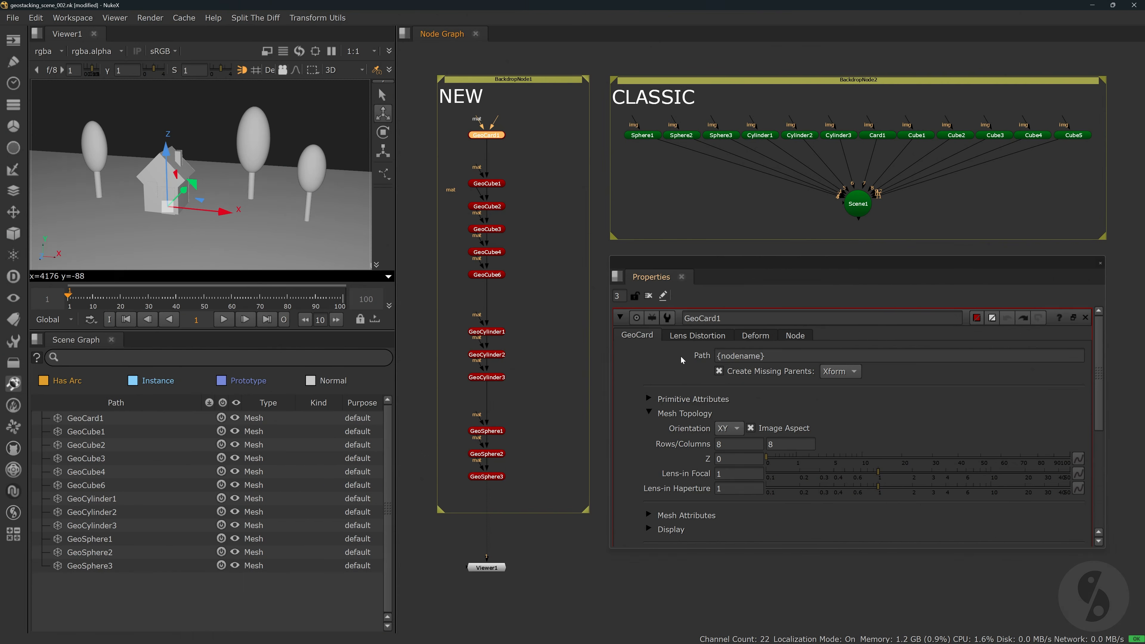
{"action": "left_click_drag", "start_coordinate": [768, 356], "coordinate": [717, 356]}
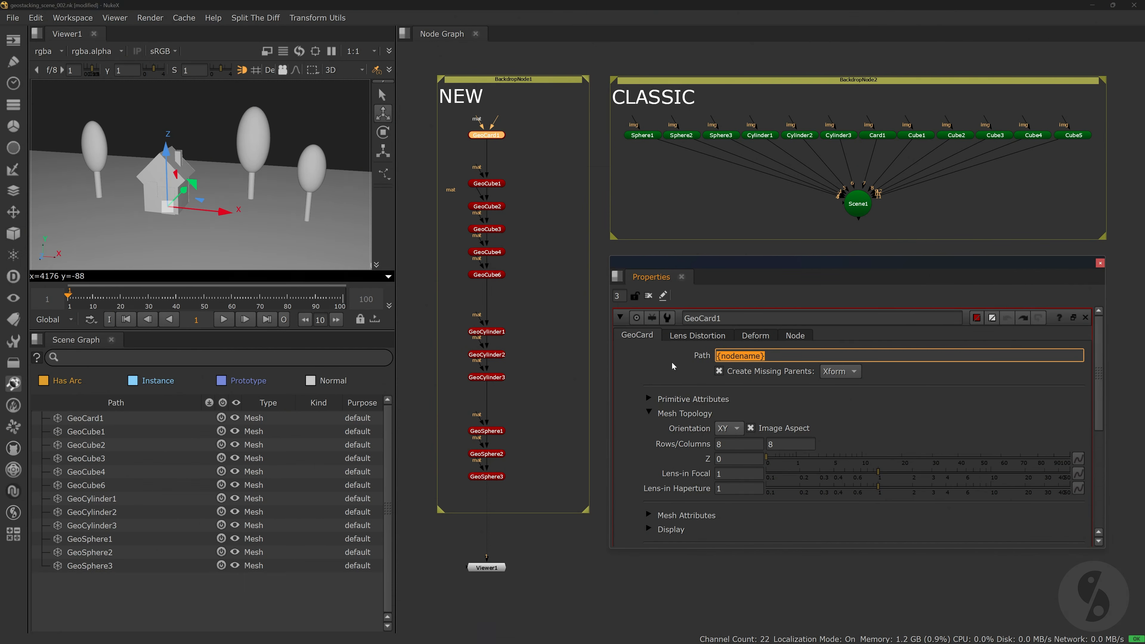
{"action": "type", "text": "ground"}
{"action": "key", "text": "Return"}
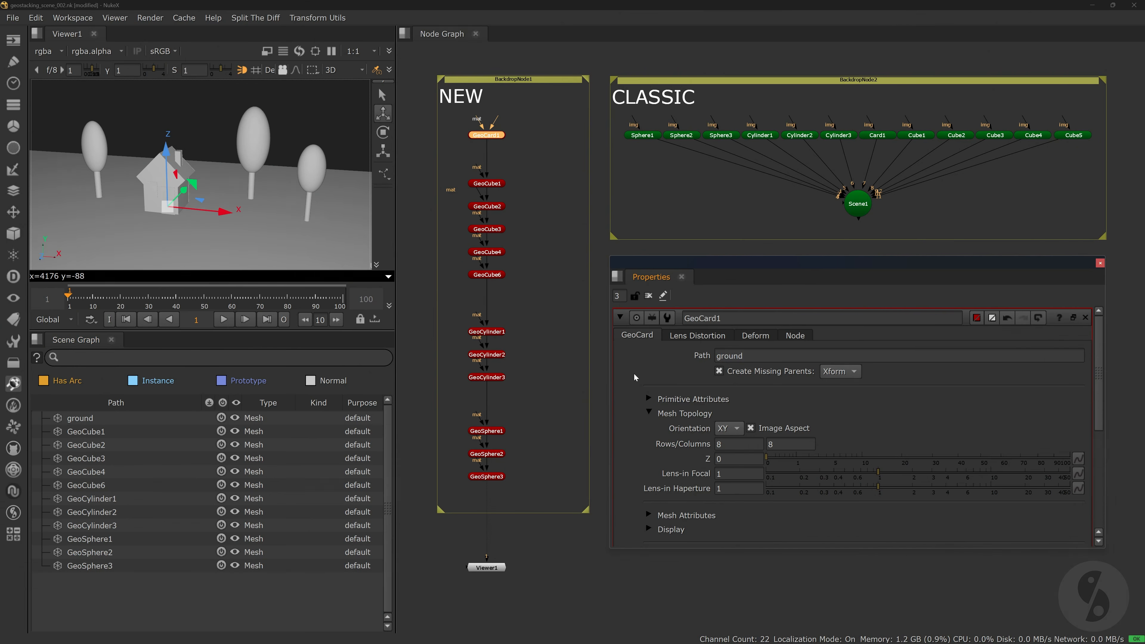
Set GeoCube1's path to "house/base".
{"action": "left_click", "coordinate": [81, 432]}
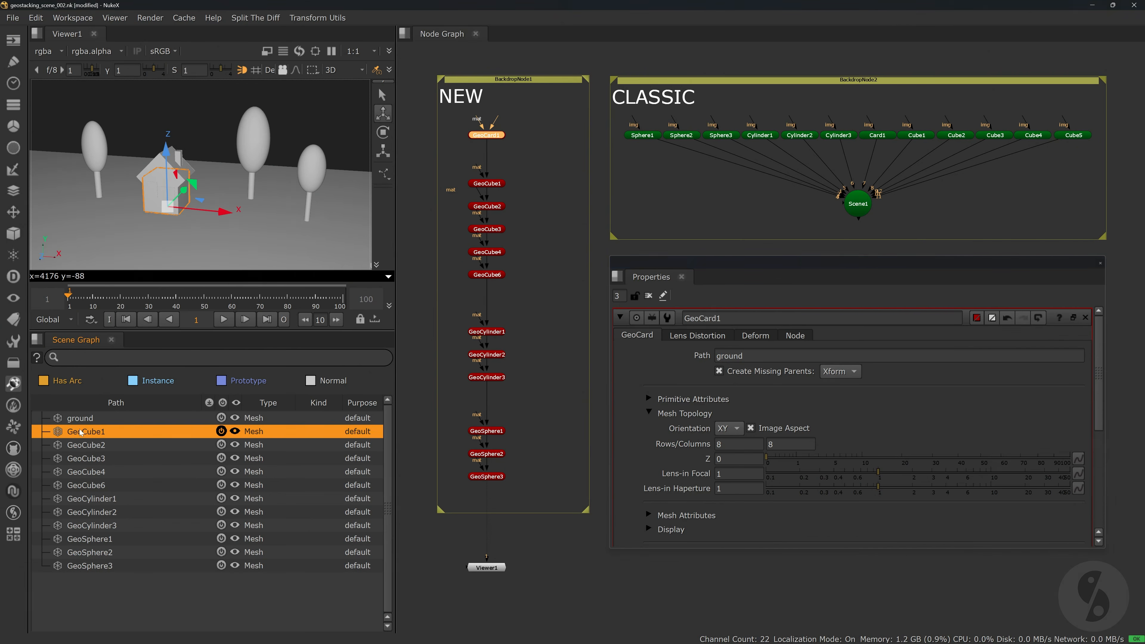
{"action": "left_click", "coordinate": [500, 184]}
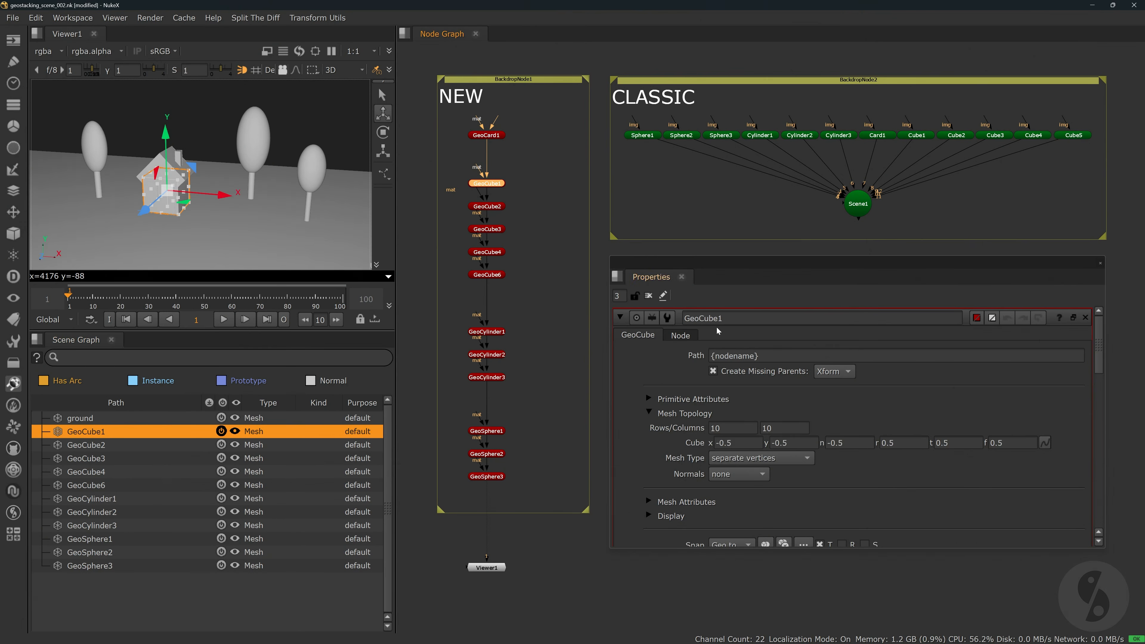
{"action": "left_click", "coordinate": [721, 355]}
{"action": "type", "text": "house"}
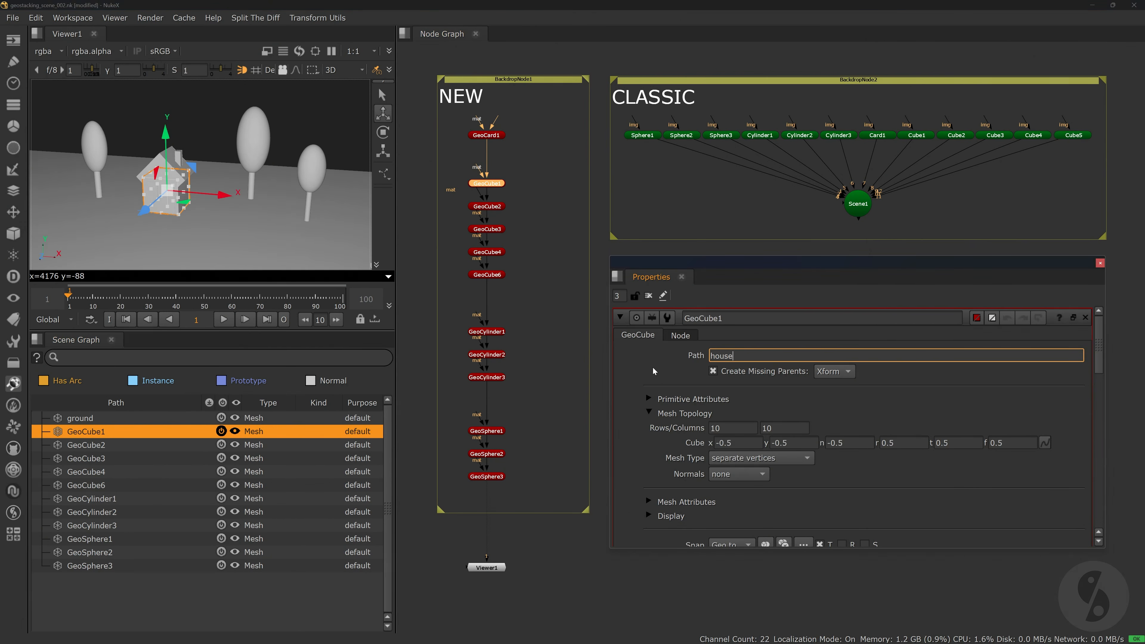
{"action": "type", "text": "/base"}
{"action": "key", "text": "Return"}
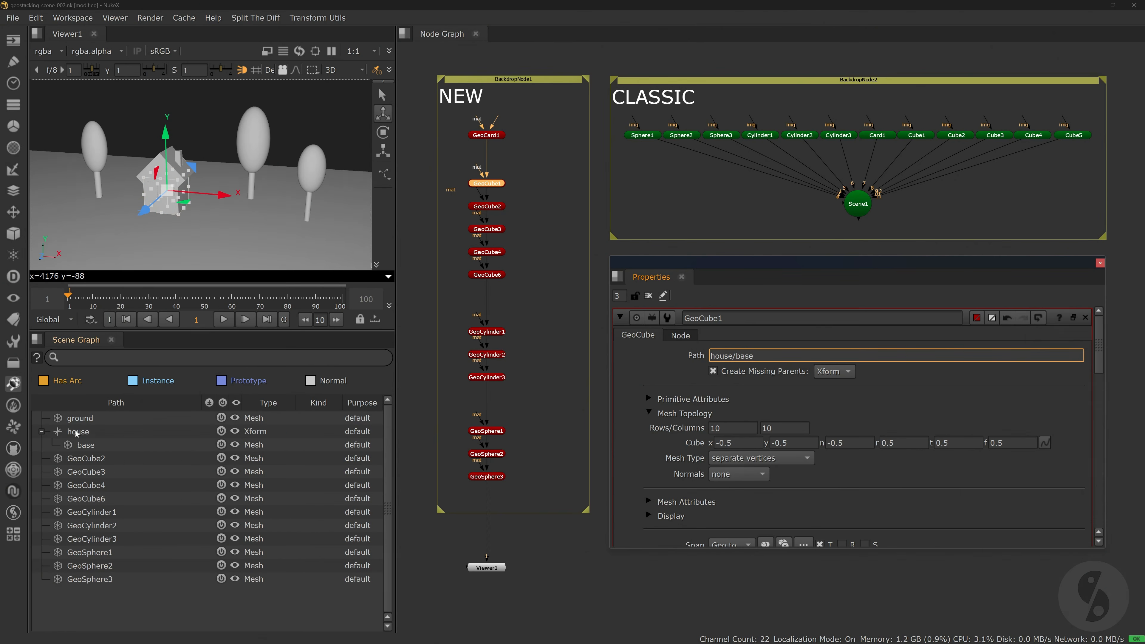
Set GeoCube2's path to "house/roof" and GeoCube3's path to "house/chimney".
{"action": "double_click", "coordinate": [491, 206]}
{"action": "type", "text": "house/roof"}
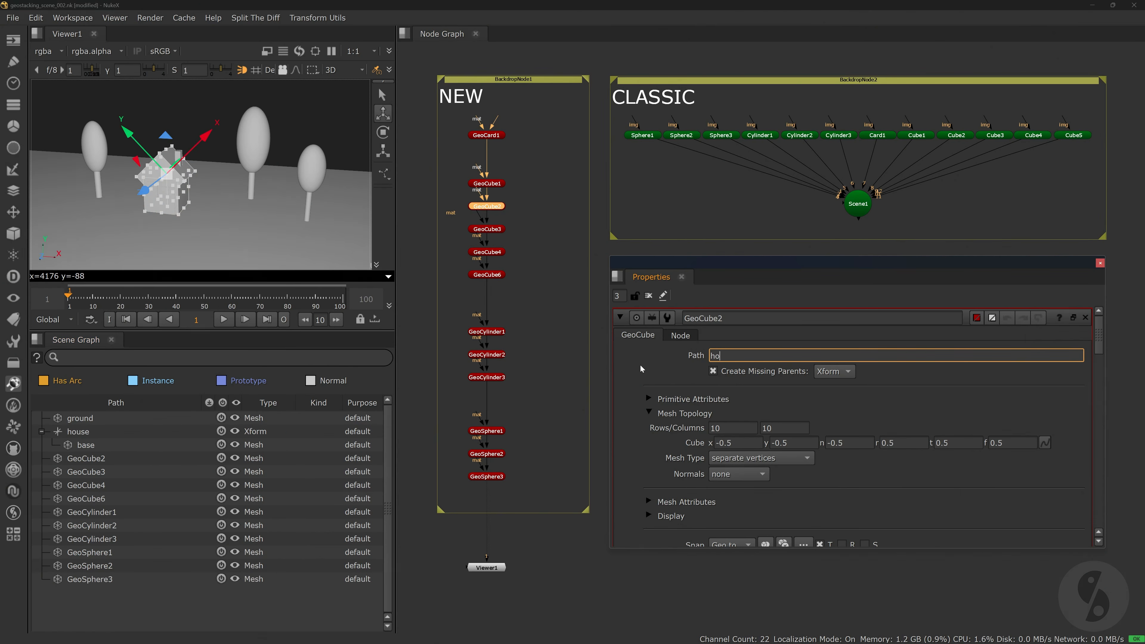
{"action": "key", "text": "Return"}
{"action": "double_click", "coordinate": [489, 228]}
{"action": "left_click_drag", "start_coordinate": [766, 356], "coordinate": [692, 360]}
{"action": "type", "text": "house/chimney"}
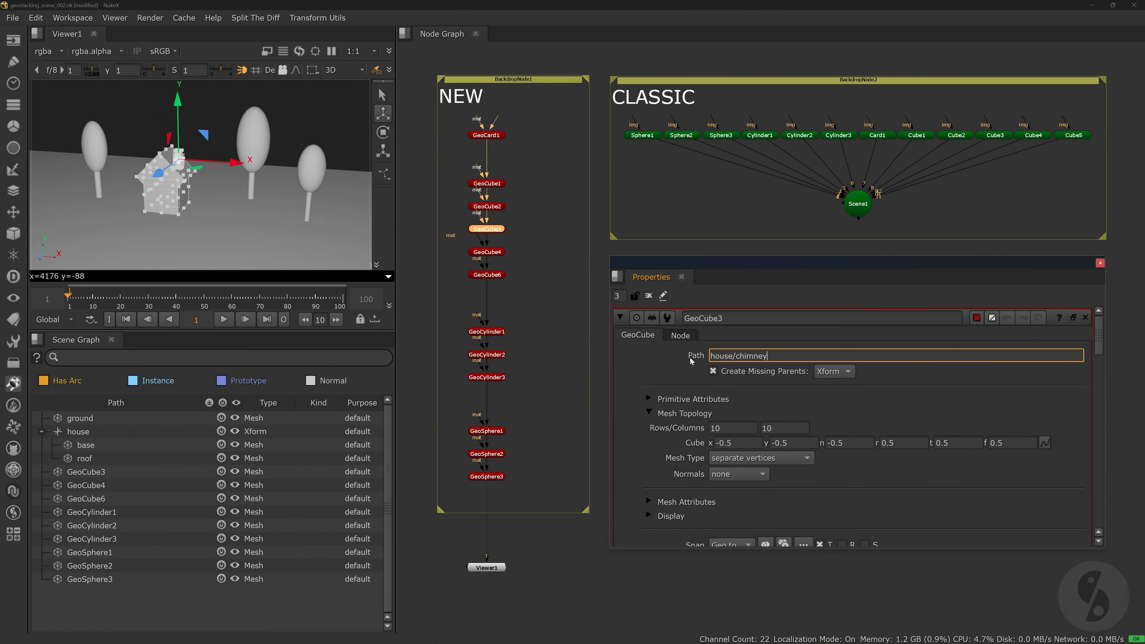
{"action": "key", "text": "Return"}
Set GeoCube4's path to "house/window" and GeoCube6's path to "house/door".
{"action": "double_click", "coordinate": [485, 253]}
{"action": "type", "text": "house/window"}
{"action": "key", "text": "Return"}
{"action": "double_click", "coordinate": [486, 274]}
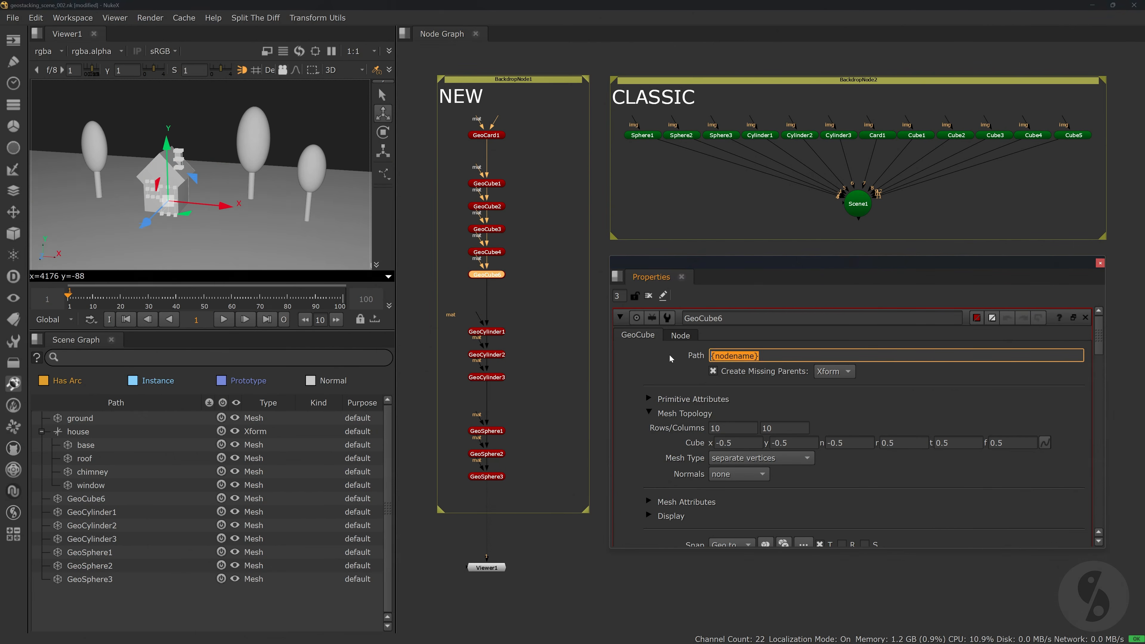
{"action": "type", "text": "house/door"}
{"action": "key", "text": "Return"}
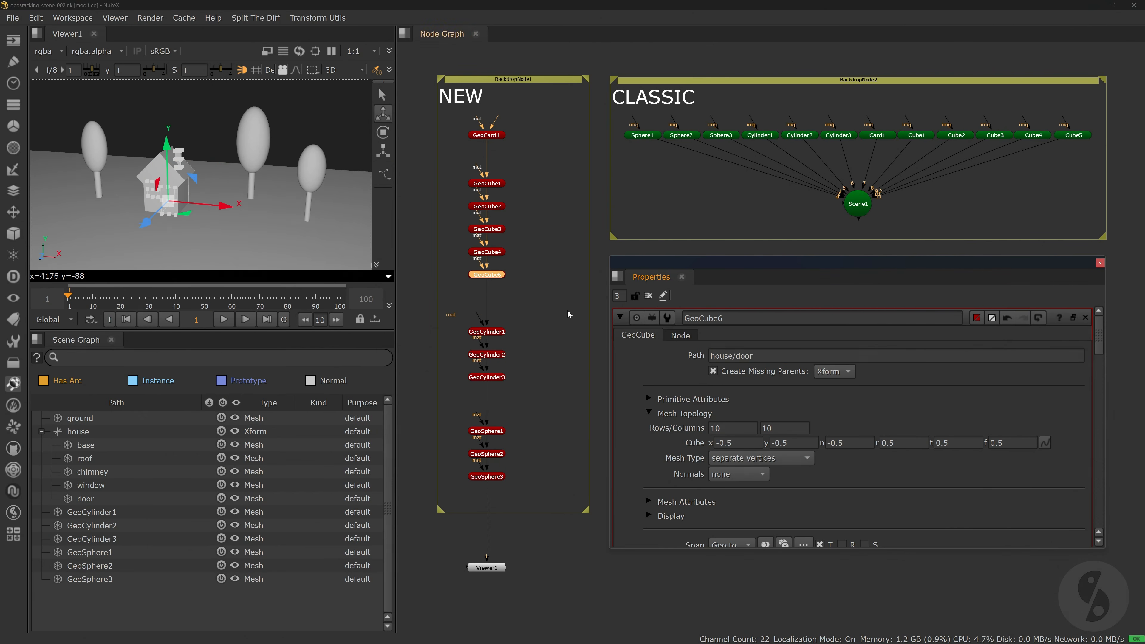
{"action": "left_click", "coordinate": [569, 314]}
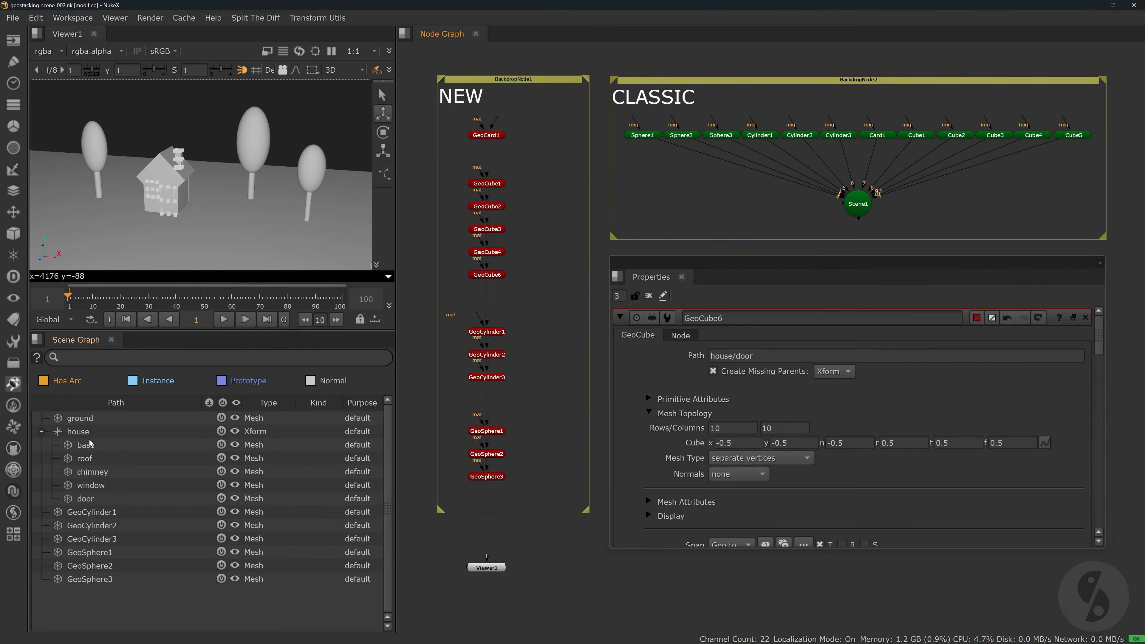
Set GeoCylinder1's path to "tree01/trunk".
{"action": "left_click", "coordinate": [106, 511]}
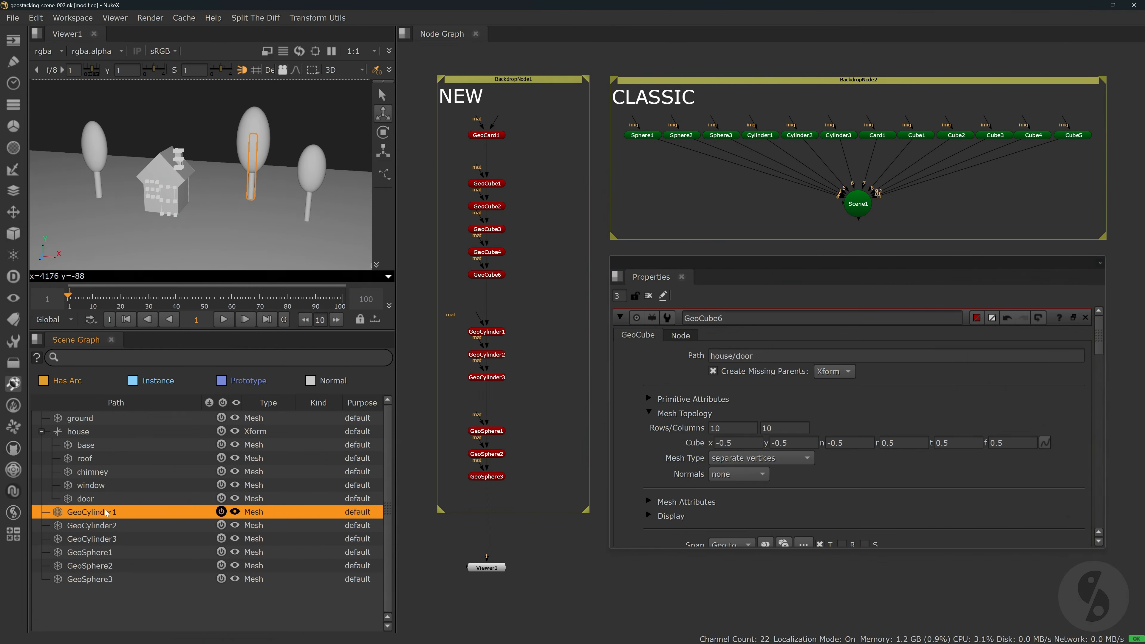
{"action": "left_click", "coordinate": [487, 331]}
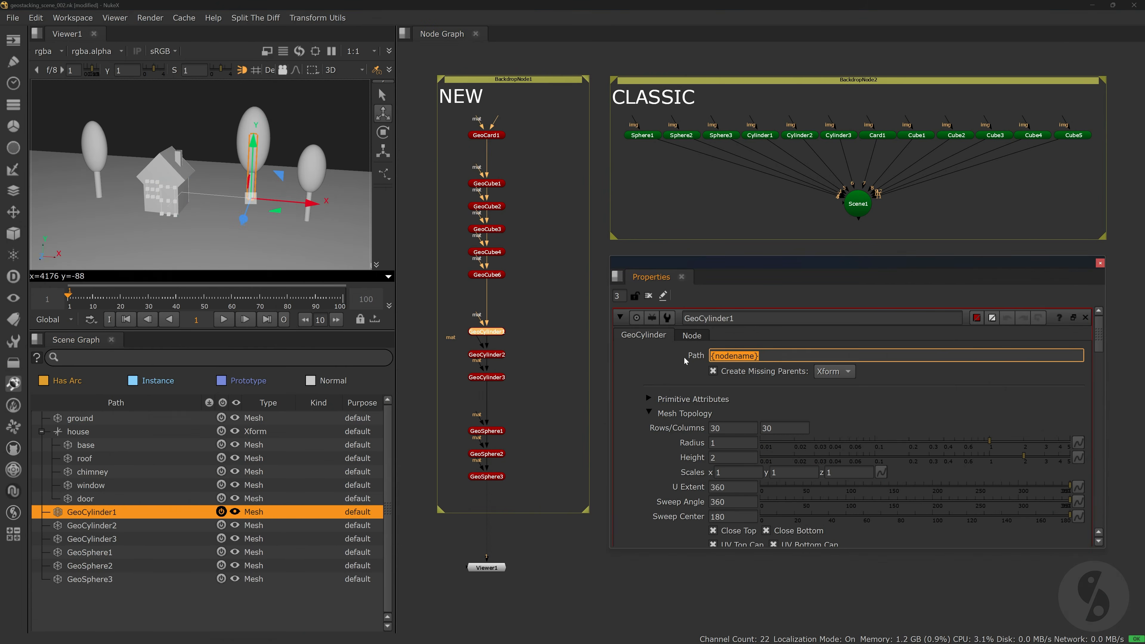
{"action": "type", "text": "tree01/trunk"}
{"action": "key", "text": "Return"}
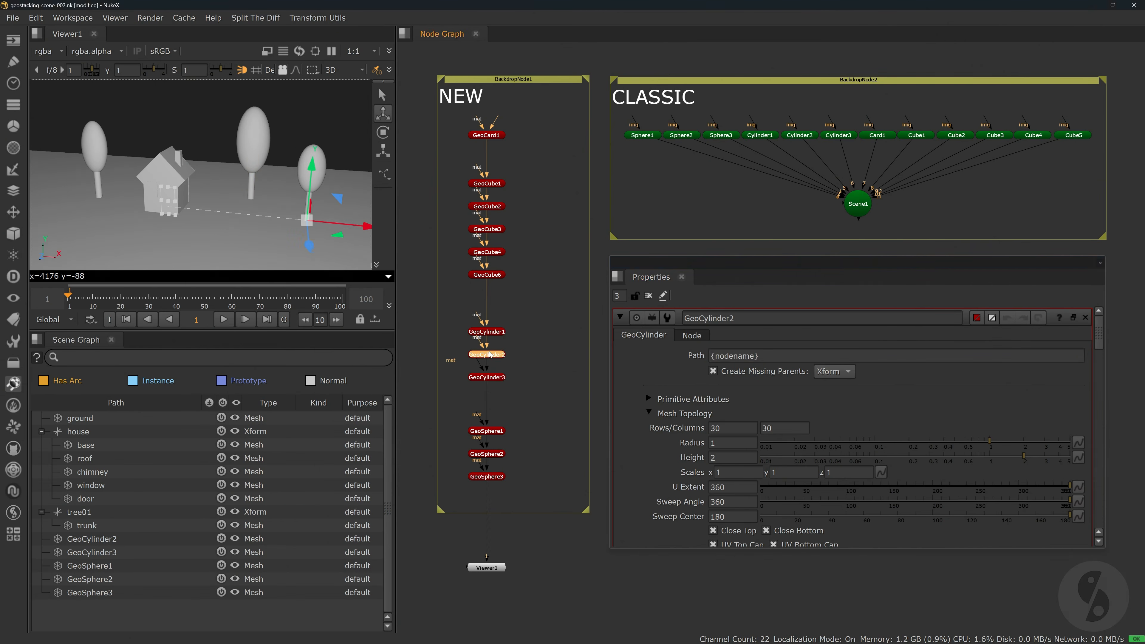
Set GeoCylinder2's path to "tree02/trunk" and GeoCylinder3's path to "tree03/trunk".
{"action": "type", "text": "tree02/trunk"}
{"action": "left_click", "coordinate": [486, 377]}
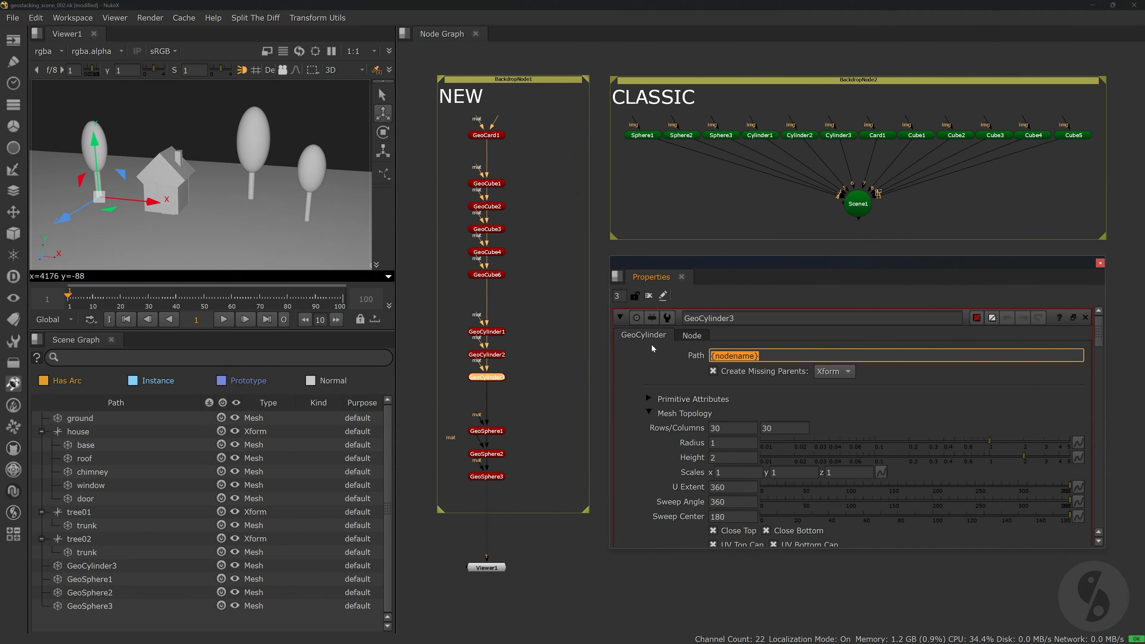
{"action": "type", "text": "tree03/trunk"}
Set GeoSphere1's path to "tree01/crown" and GeoSphere2's path to "tree02/crown".
{"action": "left_click", "coordinate": [493, 432]}
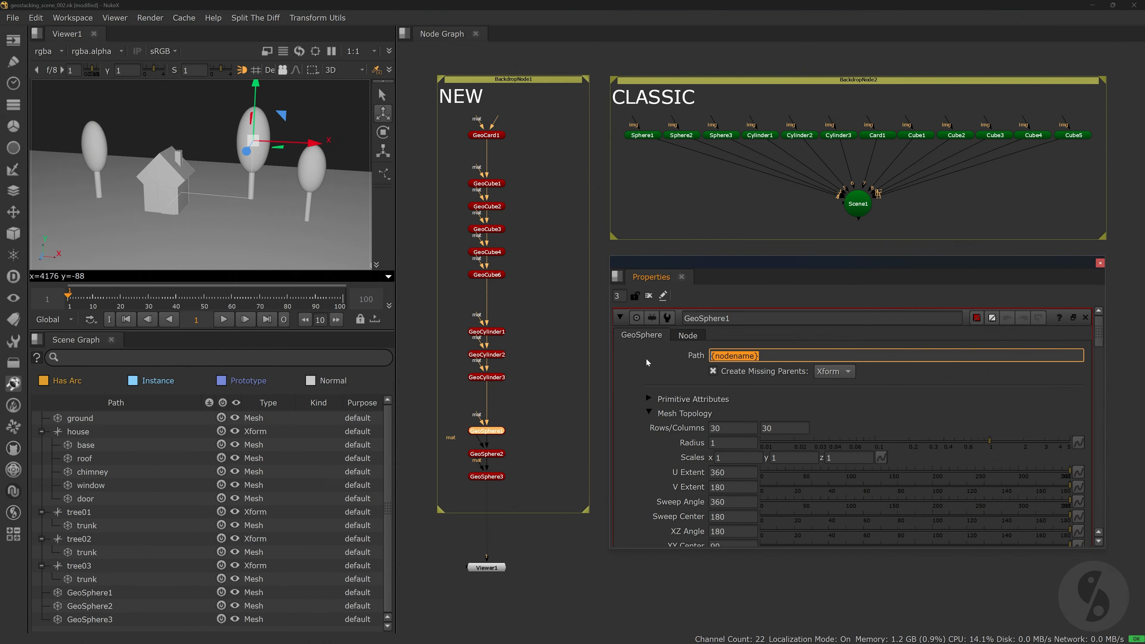
{"action": "type", "text": "tree01/crown"}
{"action": "left_click", "coordinate": [486, 454]}
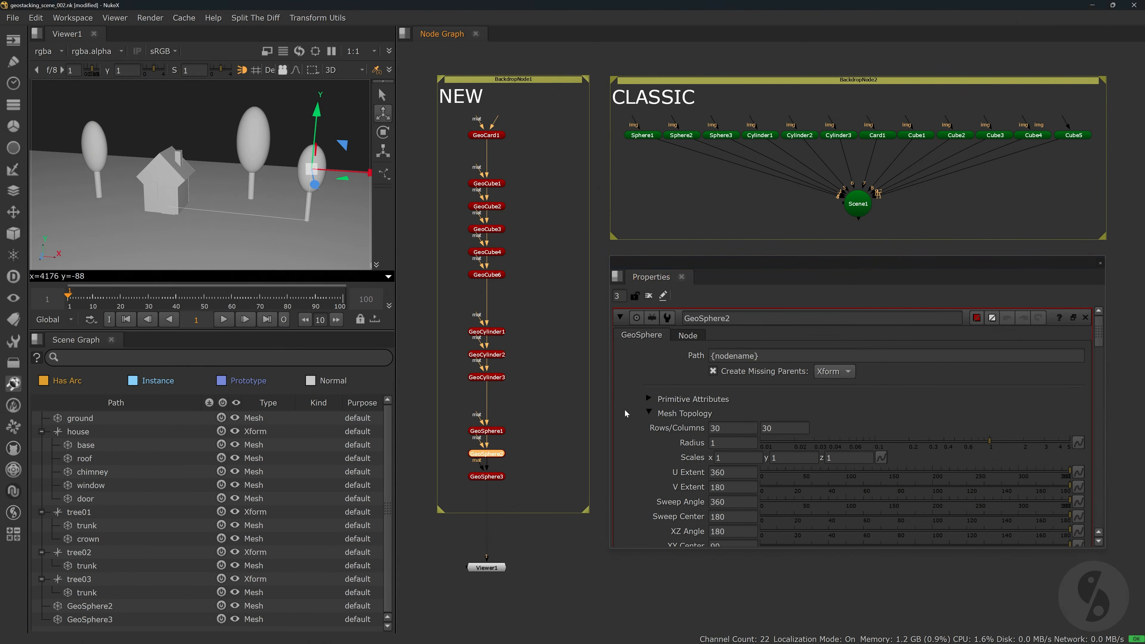
{"action": "type", "text": "tree02/crown"}
Set GeoSphere3's path to "tree03/crown" and close all open node properties.
{"action": "left_click", "coordinate": [486, 476]}
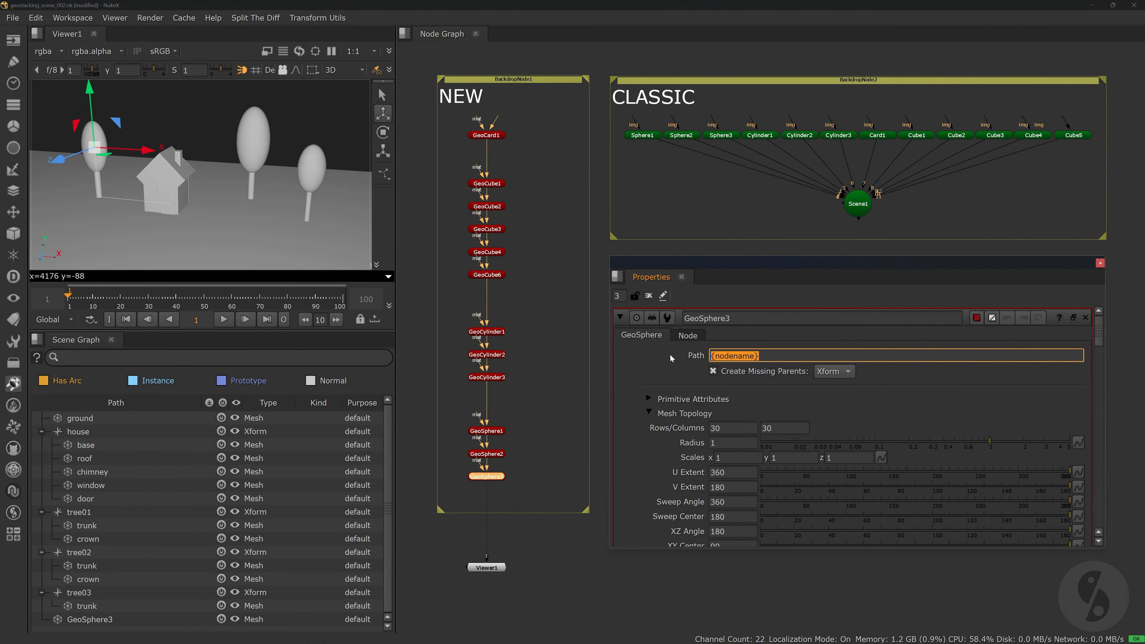
{"action": "type", "text": "tree03/crown"}
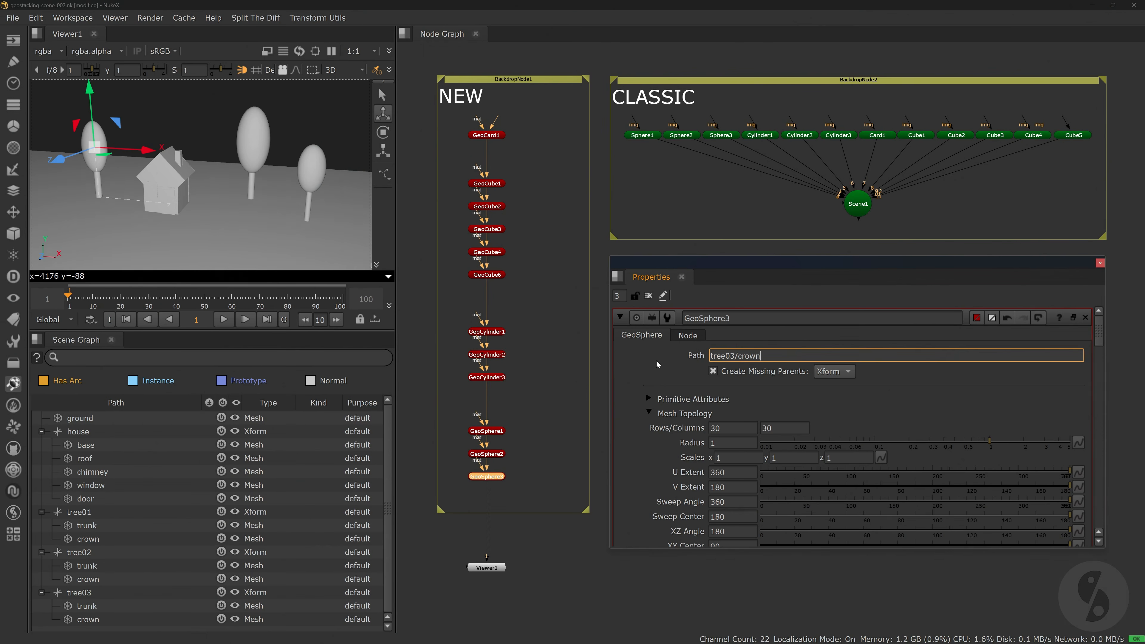
{"action": "left_click", "coordinate": [574, 379]}
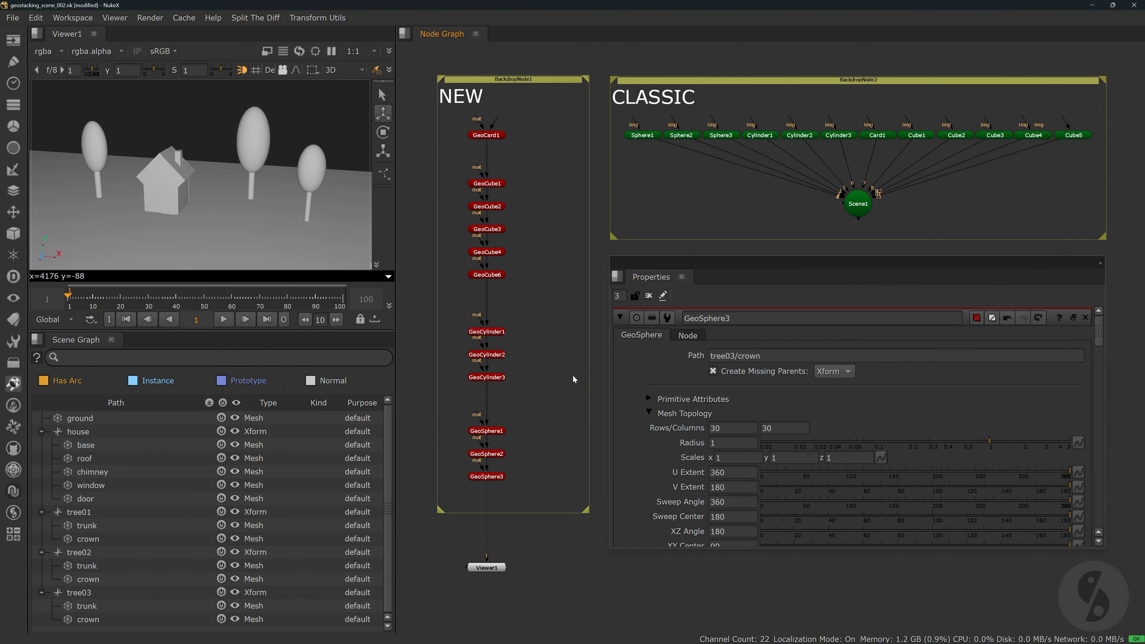
{"action": "left_click", "coordinate": [648, 295]}
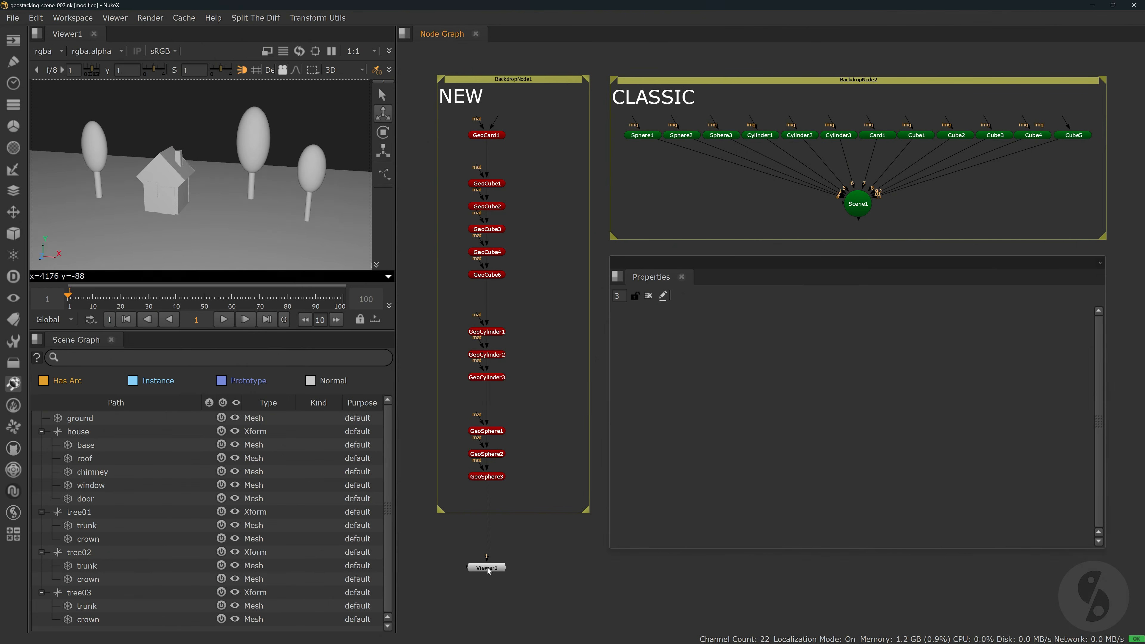
Move Viewer1 slightly further below the new node stack and connect it to the classic Scene1 node.
{"action": "left_click_drag", "start_coordinate": [487, 567], "coordinate": [486, 586]}
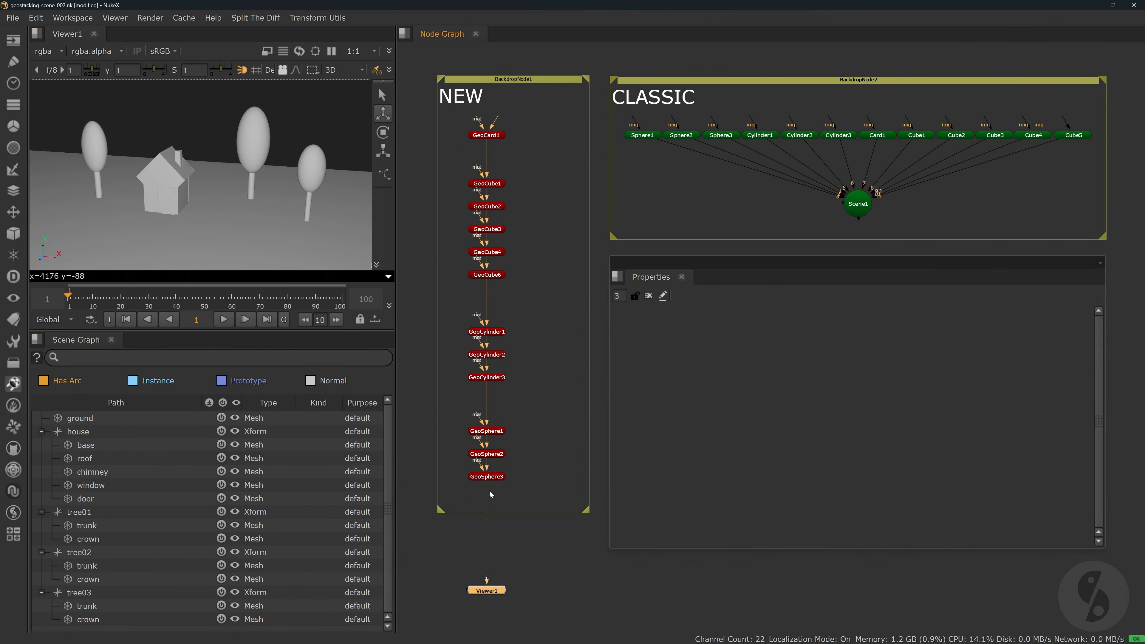
{"action": "left_click", "coordinate": [850, 204]}
{"action": "key", "text": "1"}
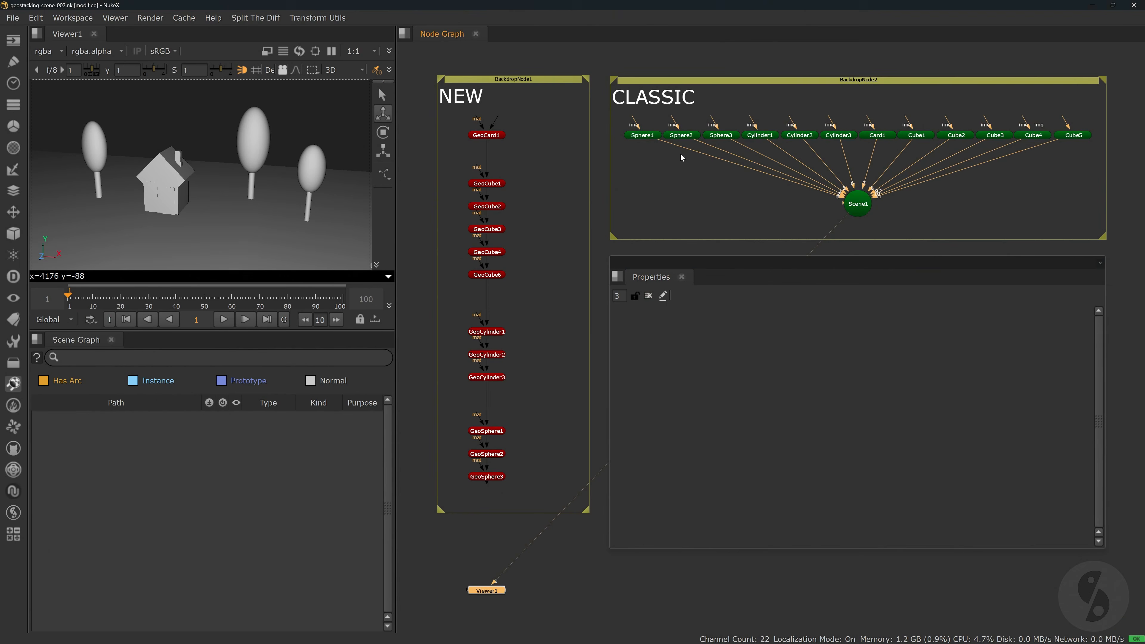
Add a classic TransformGeo node below Sphere1 and move the sphere about 0.92 along X.
{"action": "left_click", "coordinate": [645, 135]}
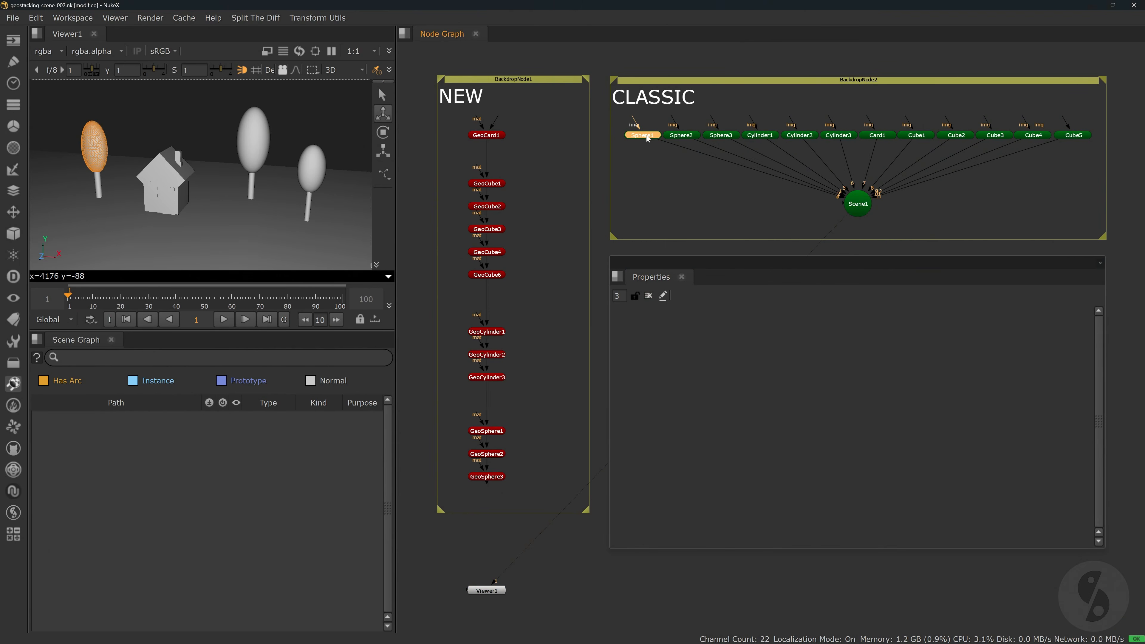
{"action": "key", "text": "Tab"}
{"action": "type", "text": "transform"}
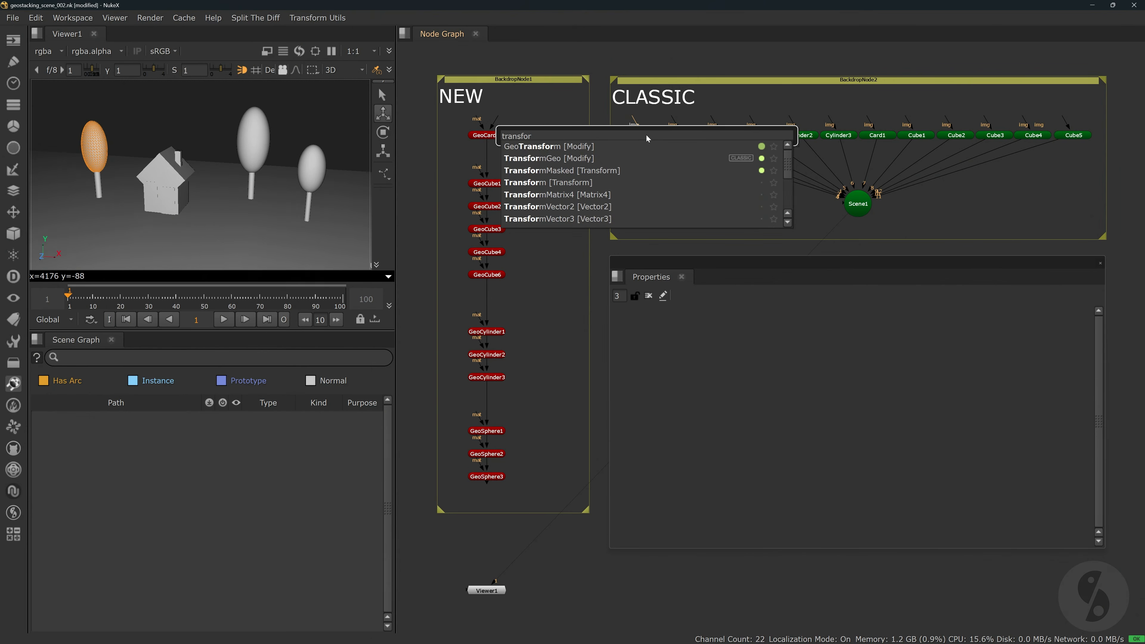
{"action": "key", "text": "Down"}
{"action": "key", "text": "Return"}
{"action": "left_click_drag", "start_coordinate": [663, 152], "coordinate": [663, 163]}
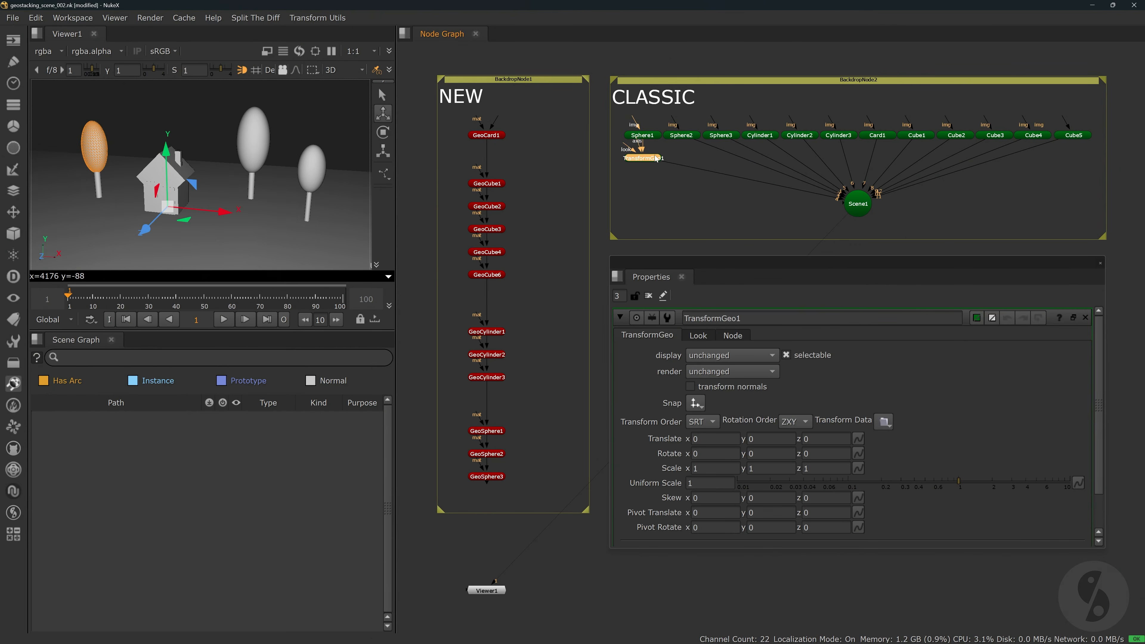
{"action": "left_click_drag", "start_coordinate": [217, 210], "coordinate": [245, 216]}
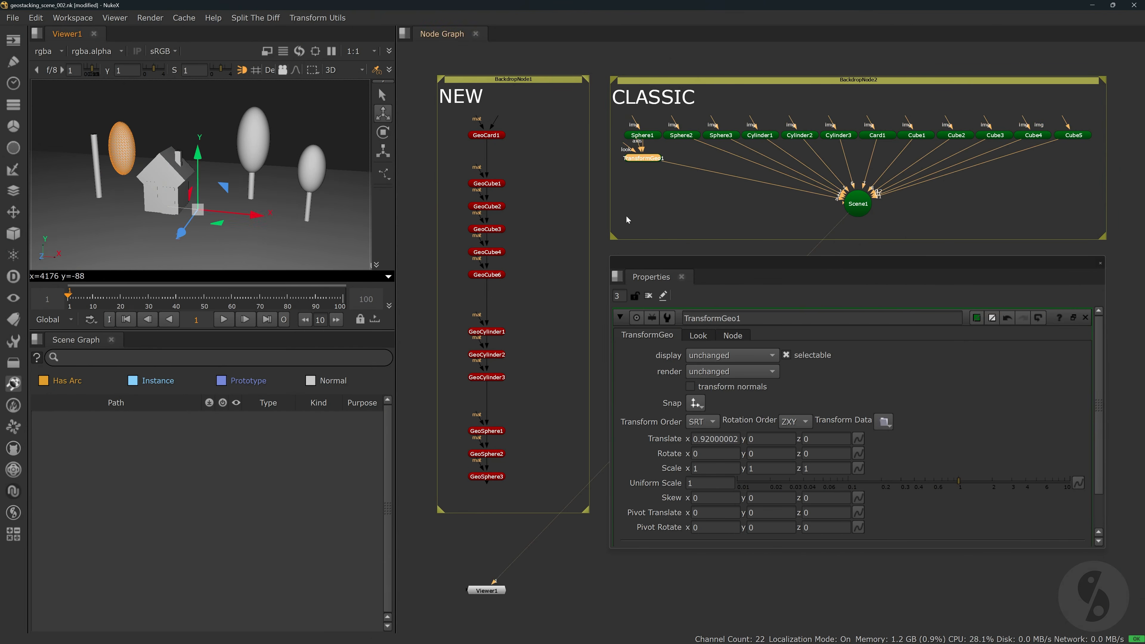
Add a classic TransformGeo node below Sphere2 and move that sphere about 0.71 along X.
{"action": "left_click", "coordinate": [681, 135]}
{"action": "key", "text": "Tab"}
{"action": "type", "text": "trans"}
{"action": "key", "text": "Down"}
{"action": "key", "text": "Down"}
{"action": "key", "text": "Return"}
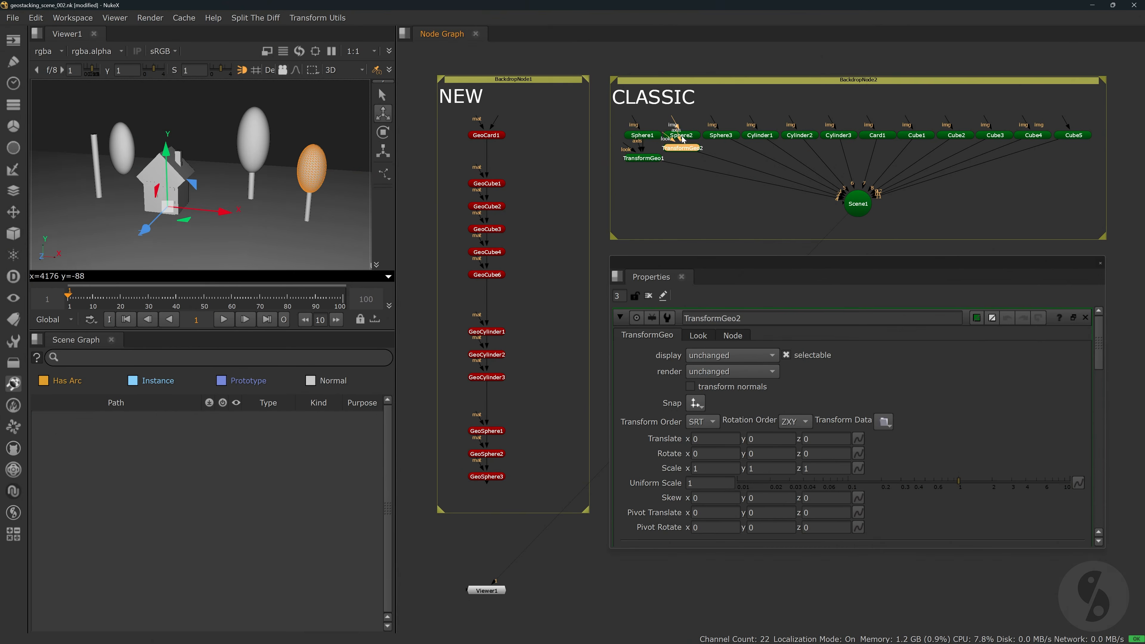
{"action": "left_click_drag", "start_coordinate": [221, 212], "coordinate": [244, 215]}
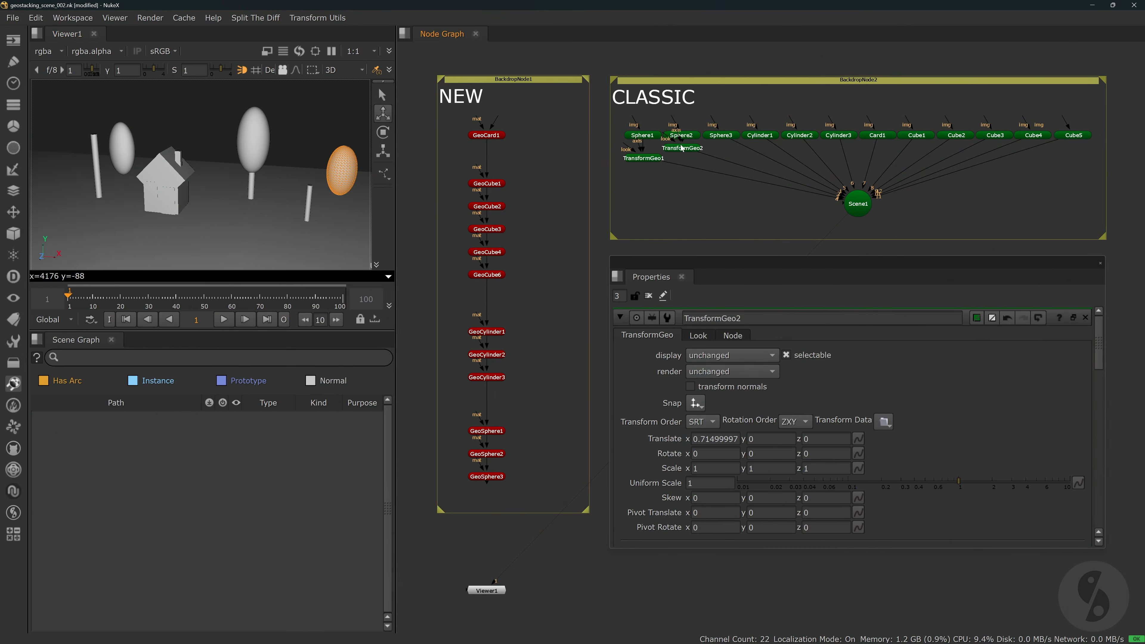
Add a classic TransformGeo node below Scene1 and shift the whole scene about -0.08 along X.
{"action": "left_click", "coordinate": [860, 207]}
{"action": "key", "text": "Tab"}
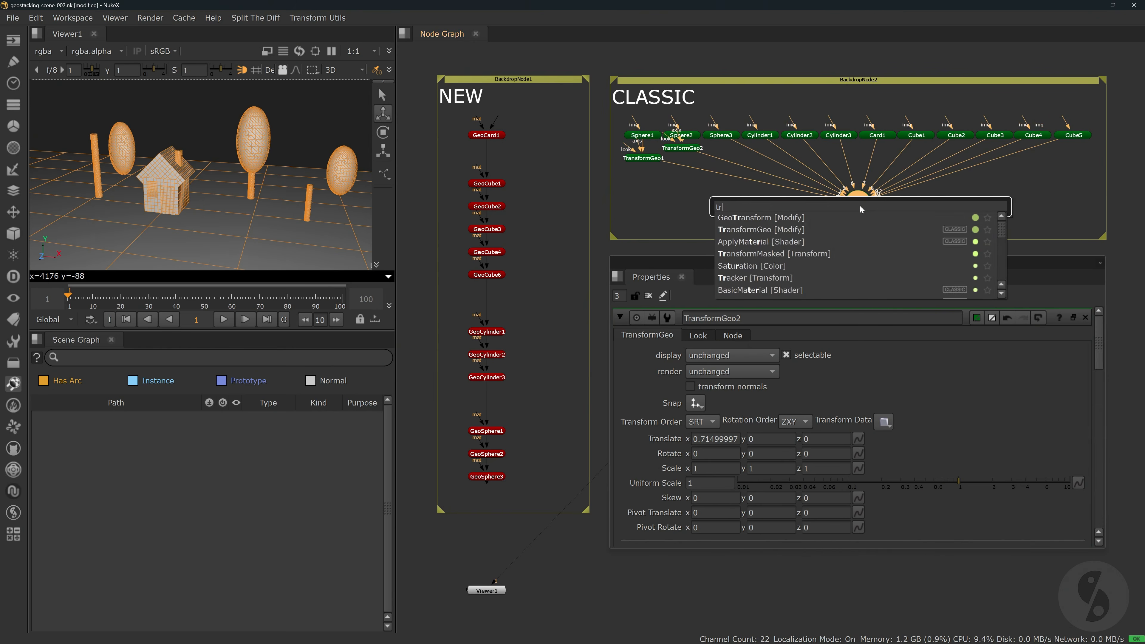
{"action": "type", "text": "trans"}
{"action": "key", "text": "Return"}
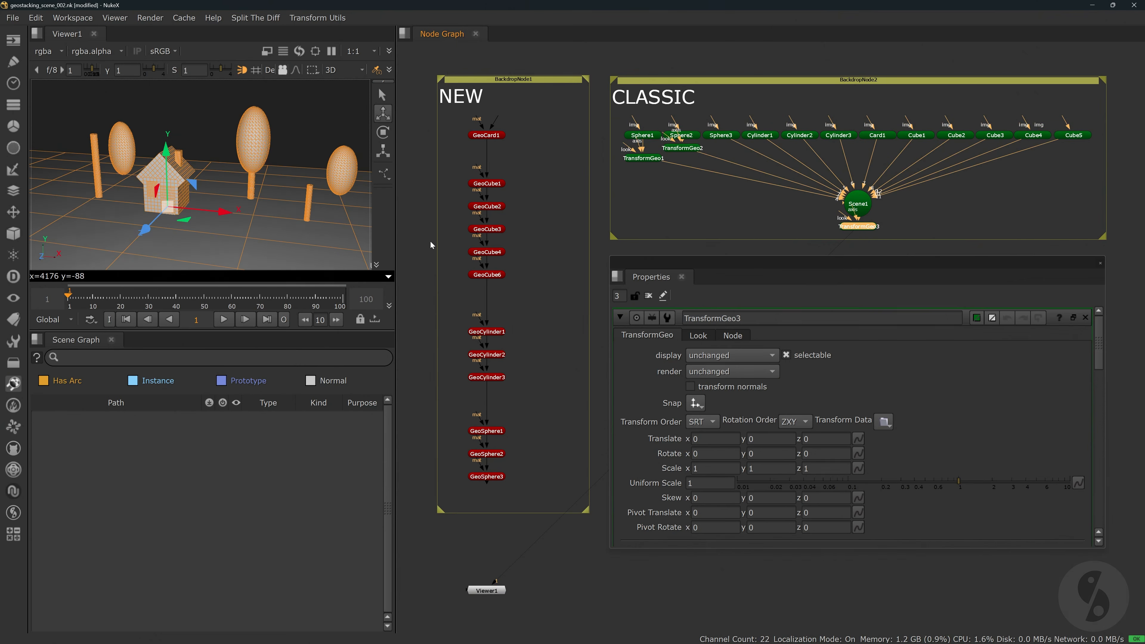
{"action": "mouse_move", "coordinate": [222, 211]}
{"action": "left_mouse_down"}
{"action": "mouse_move", "coordinate": [259, 213]}
{"action": "mouse_move", "coordinate": [168, 216]}
{"action": "mouse_move", "coordinate": [231, 216]}
{"action": "left_mouse_up"}
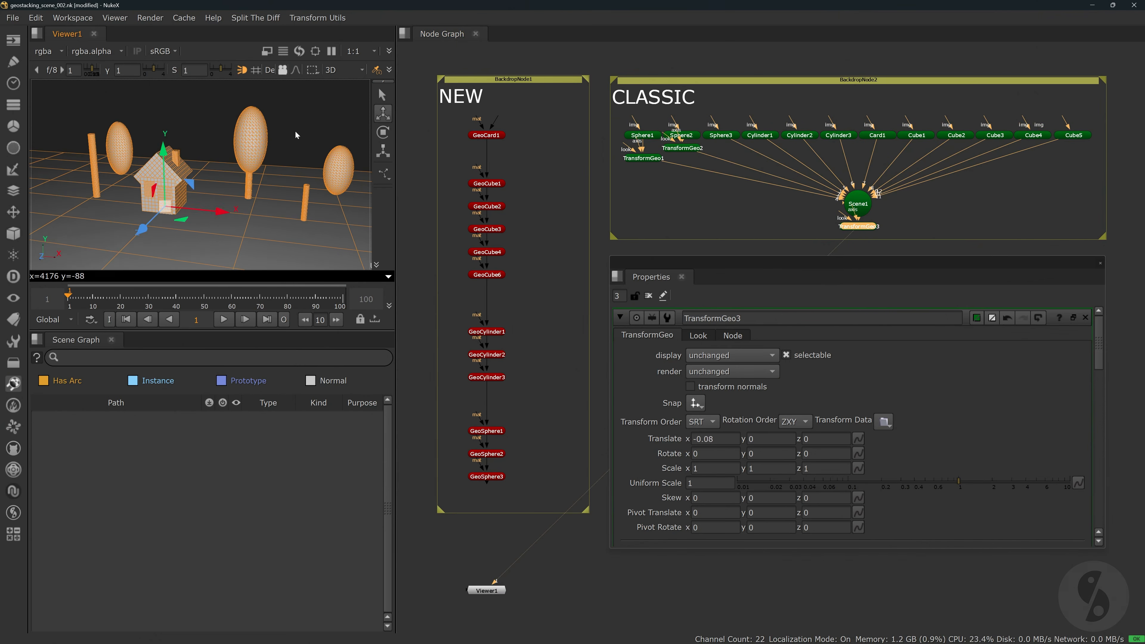
Close the open node properties and connect the viewer to GeoSphere3 to show the new 3D stack.
{"action": "left_click", "coordinate": [589, 264]}
{"action": "left_click", "coordinate": [645, 295]}
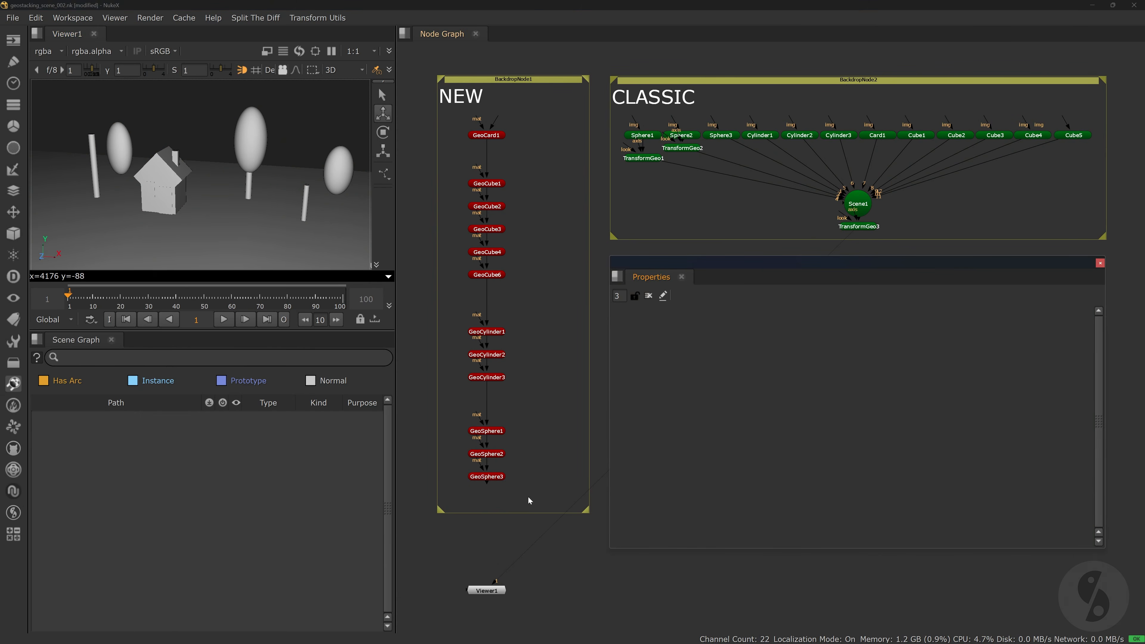
{"action": "left_click", "coordinate": [495, 477]}
{"action": "key", "text": "1"}
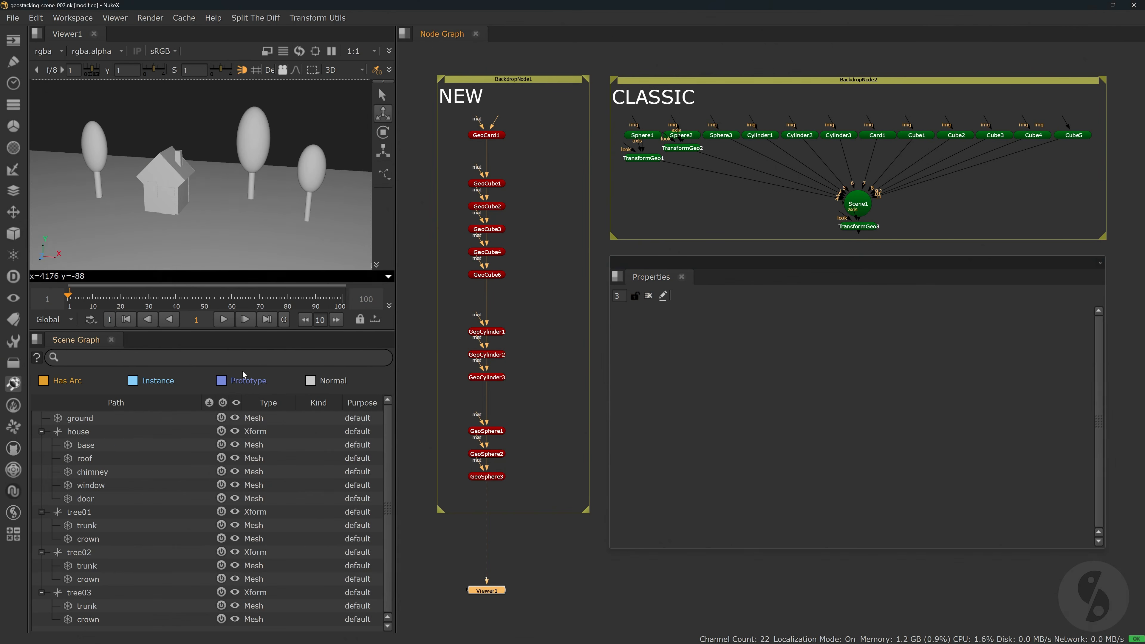
{"action": "left_click", "coordinate": [537, 306]}
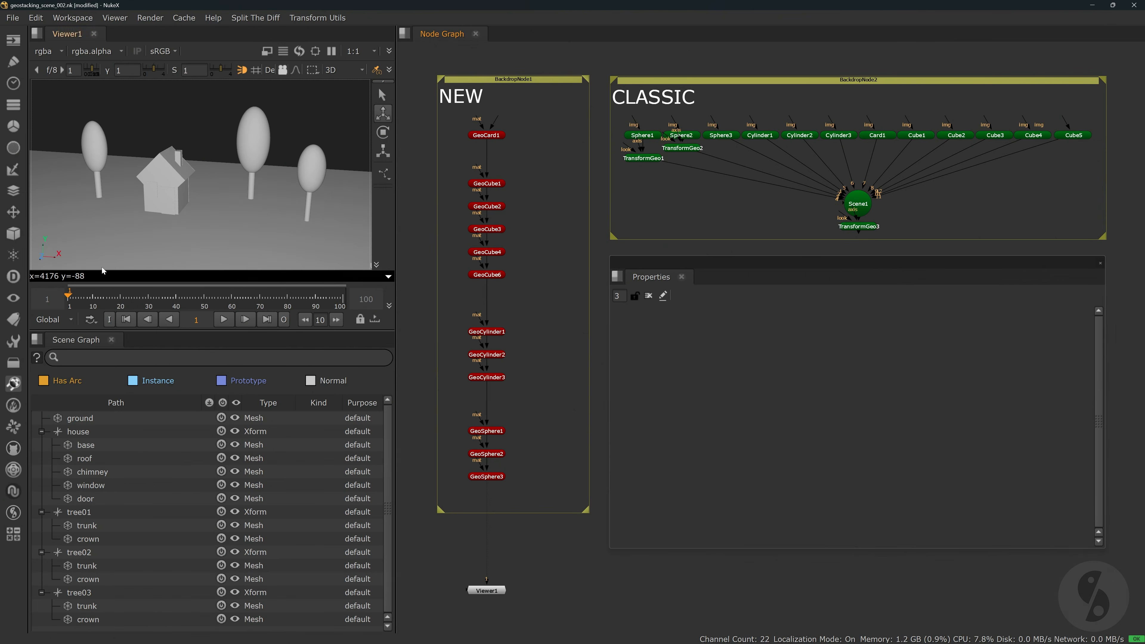
{"action": "left_click", "coordinate": [13, 233]}
{"action": "mouse_move", "coordinate": [60, 236]}
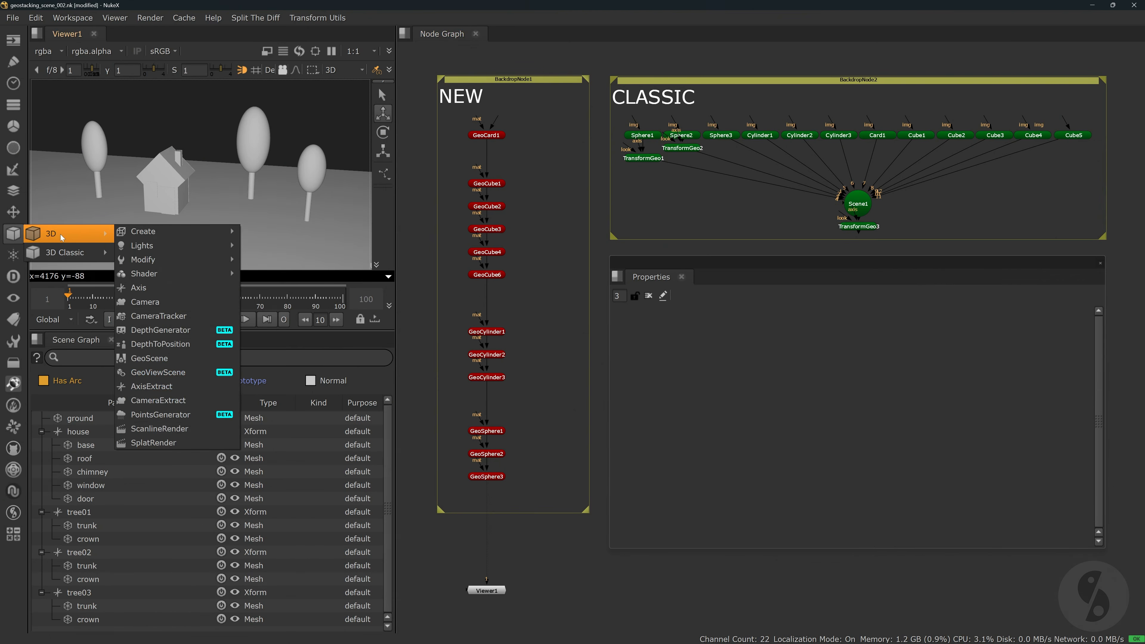
{"action": "mouse_move", "coordinate": [193, 255]}
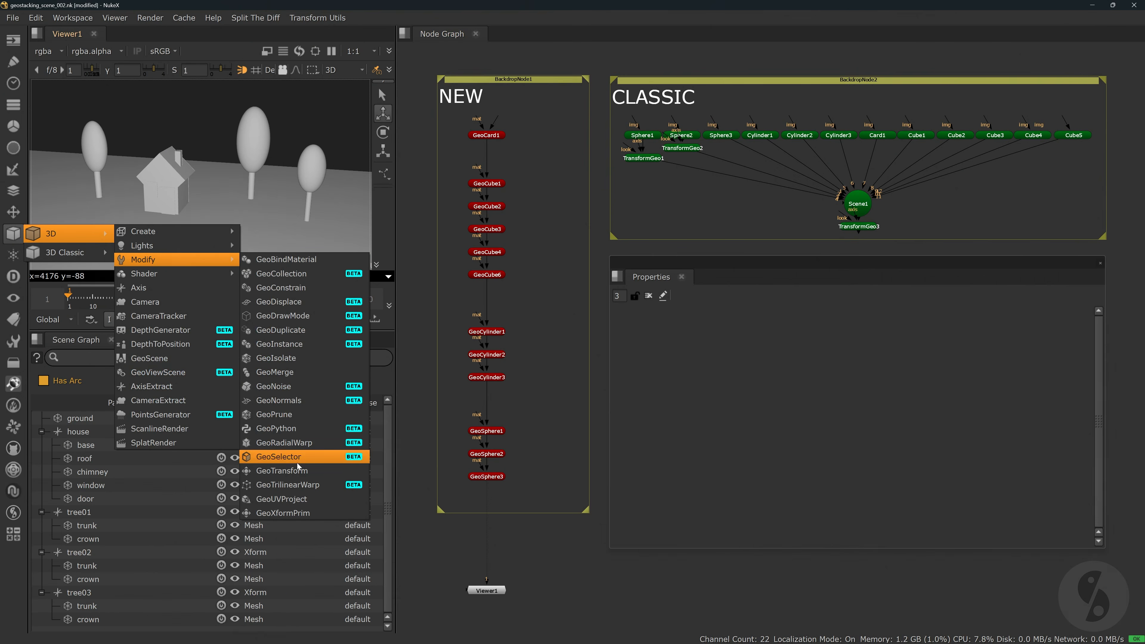
{"action": "left_click", "coordinate": [529, 318]}
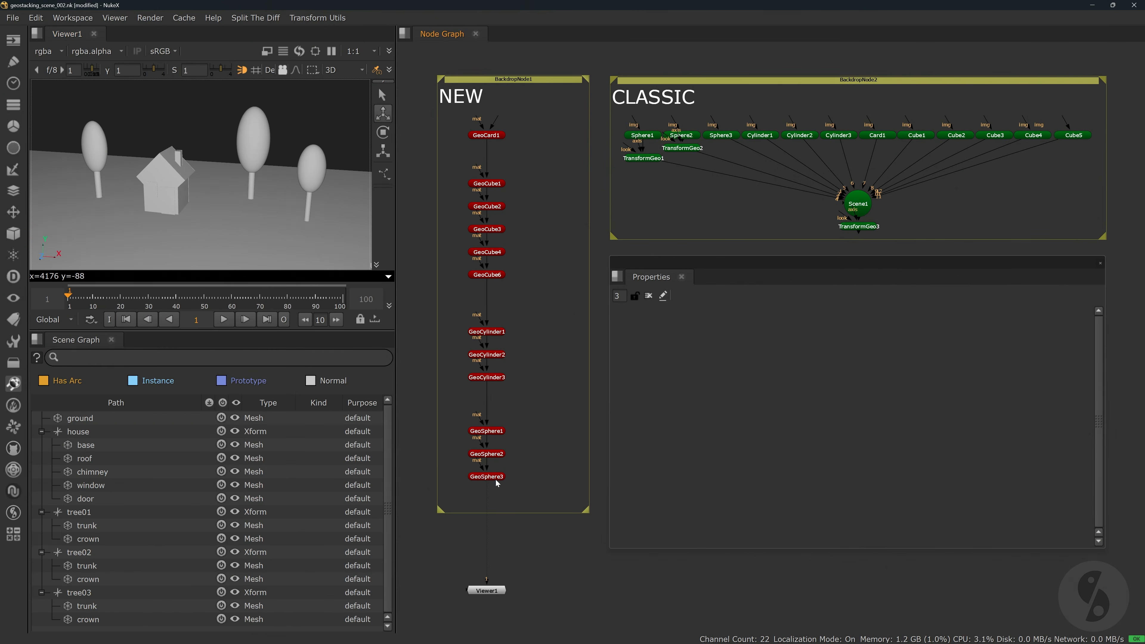
Add a GeoTransform node after GeoSphere3 and place it below the NEW backdrop, above Viewer1.
{"action": "key", "text": "Tab"}
{"action": "type", "text": "geotrans"}
{"action": "key", "text": "Return"}
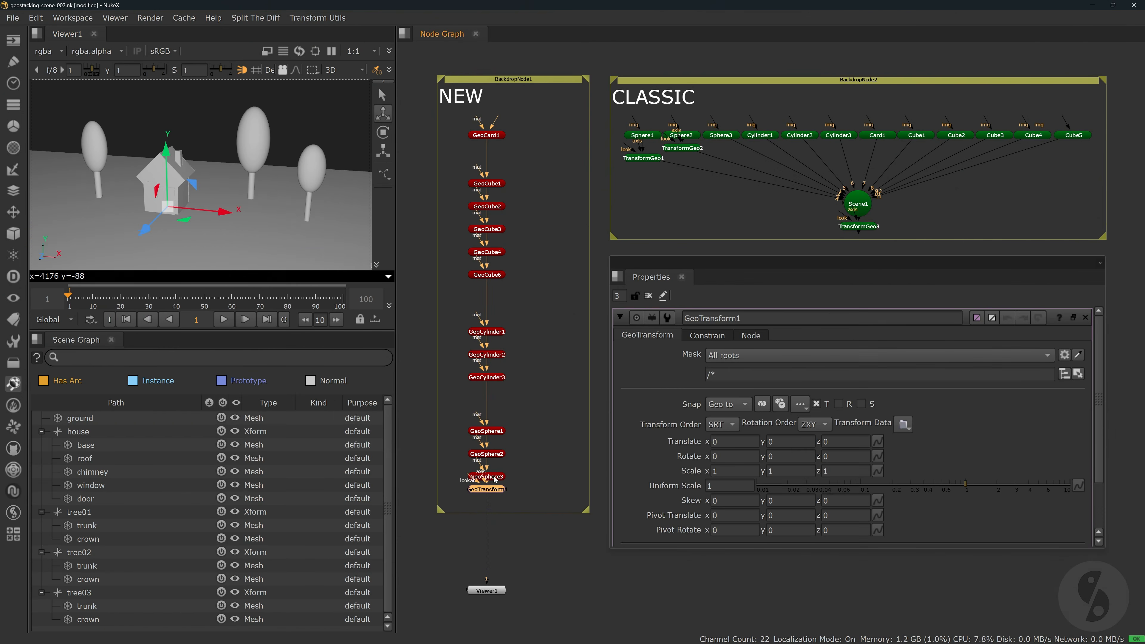
{"action": "left_click_drag", "start_coordinate": [489, 488], "coordinate": [491, 535]}
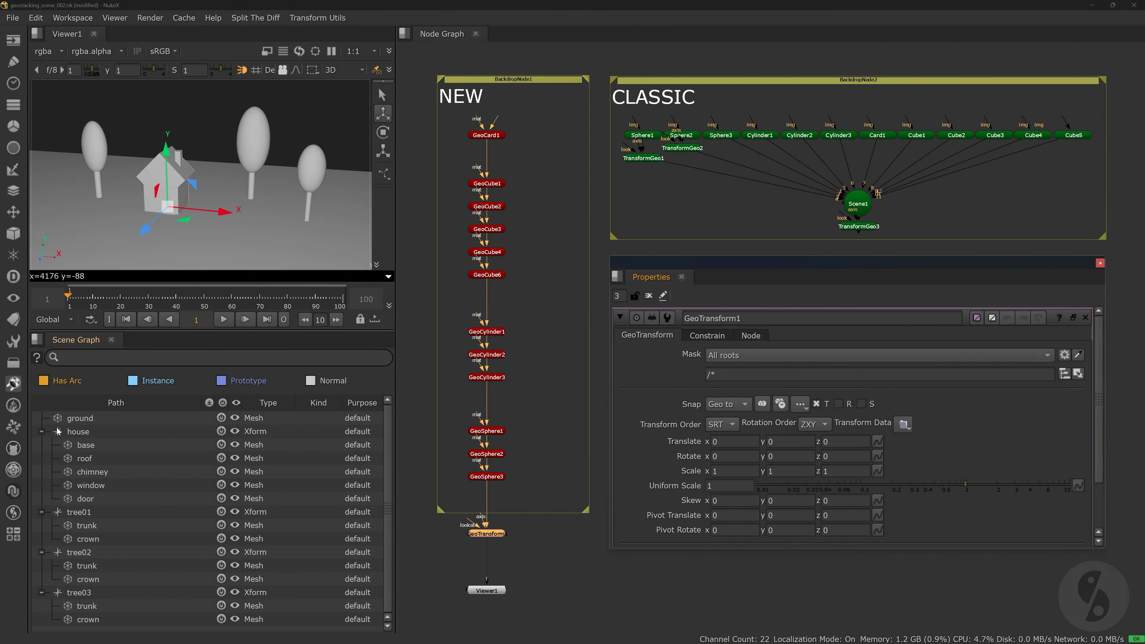
Collapse the house, tree01, tree02 and tree03 groups in the scene graph.
{"action": "left_click", "coordinate": [42, 431]}
{"action": "left_click", "coordinate": [42, 444]}
{"action": "left_click", "coordinate": [42, 458]}
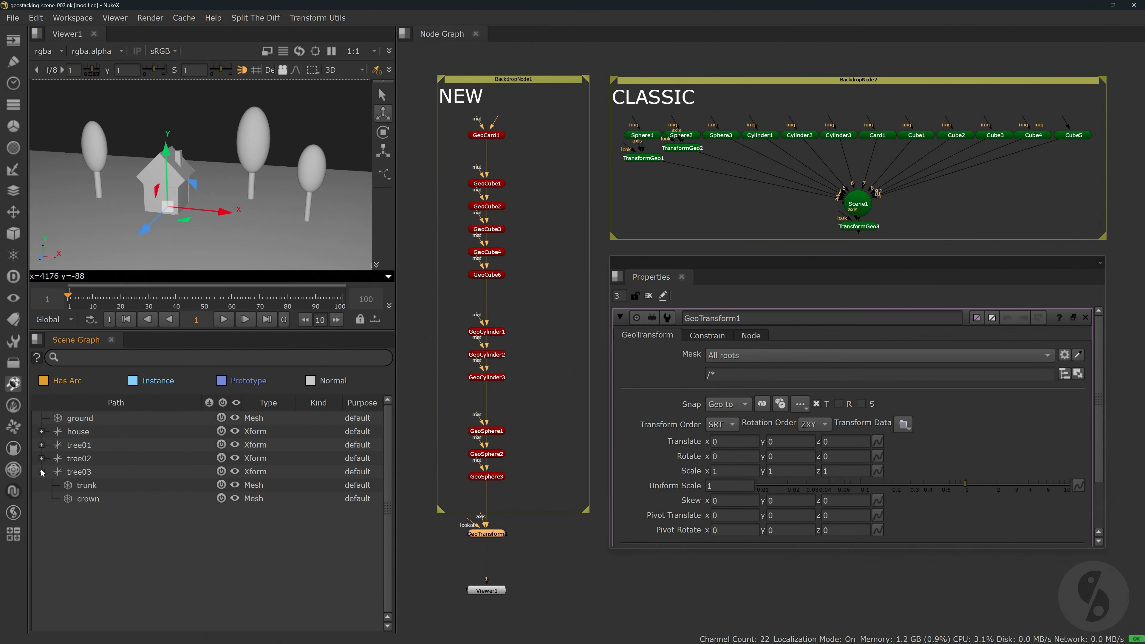
{"action": "left_click", "coordinate": [41, 472]}
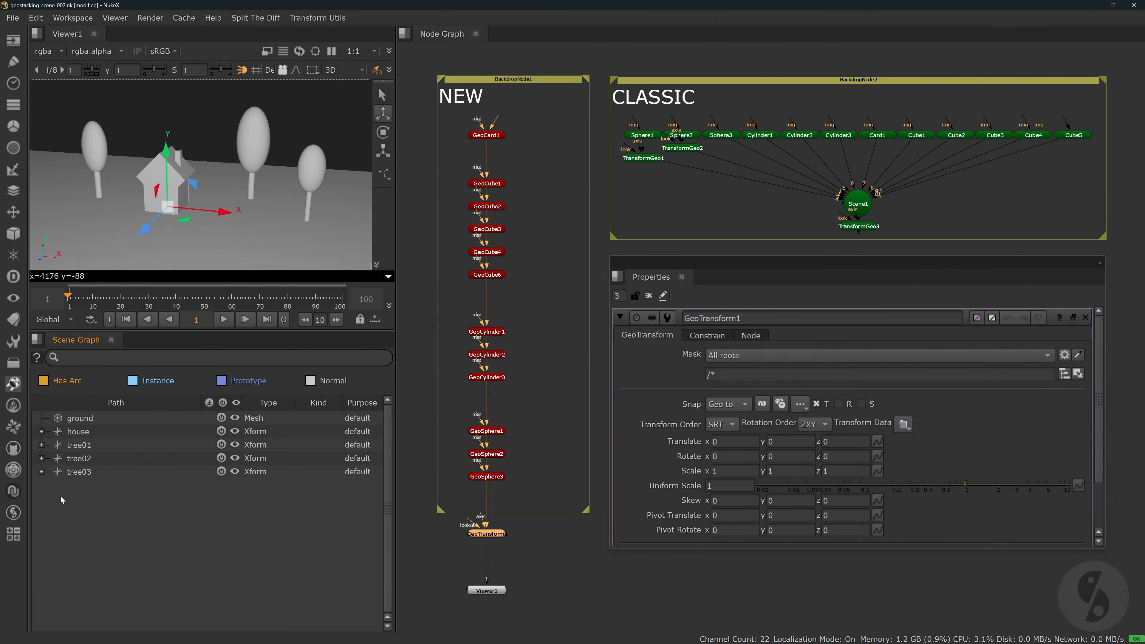
Expand the house group in the scene graph to examine its child parts.
{"action": "left_click", "coordinate": [42, 432]}
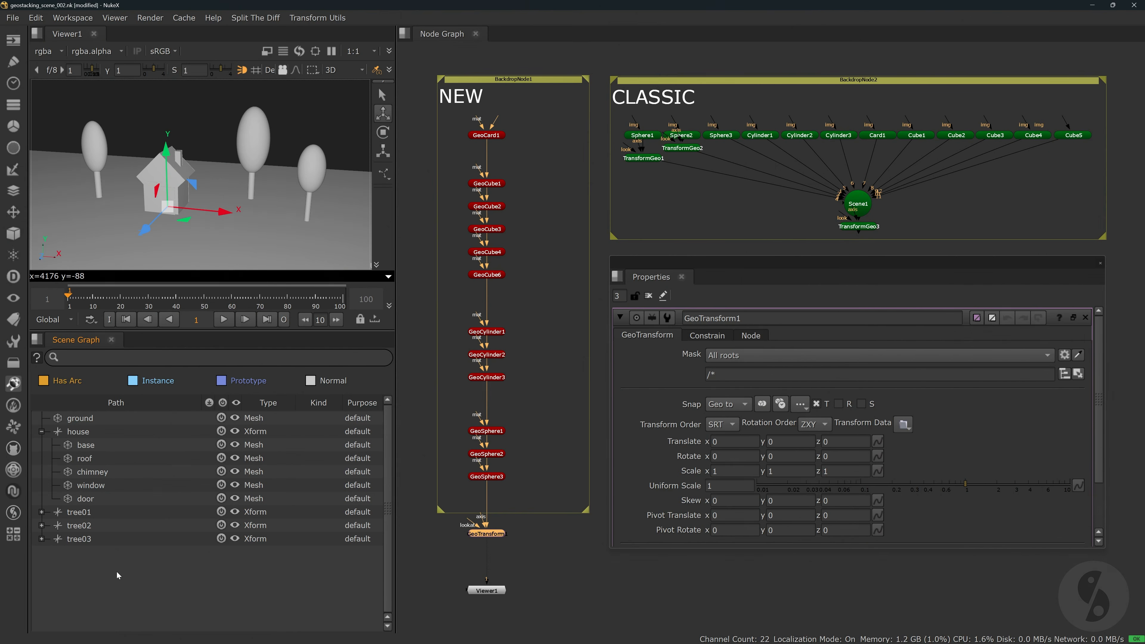
{"action": "left_click", "coordinate": [41, 432]}
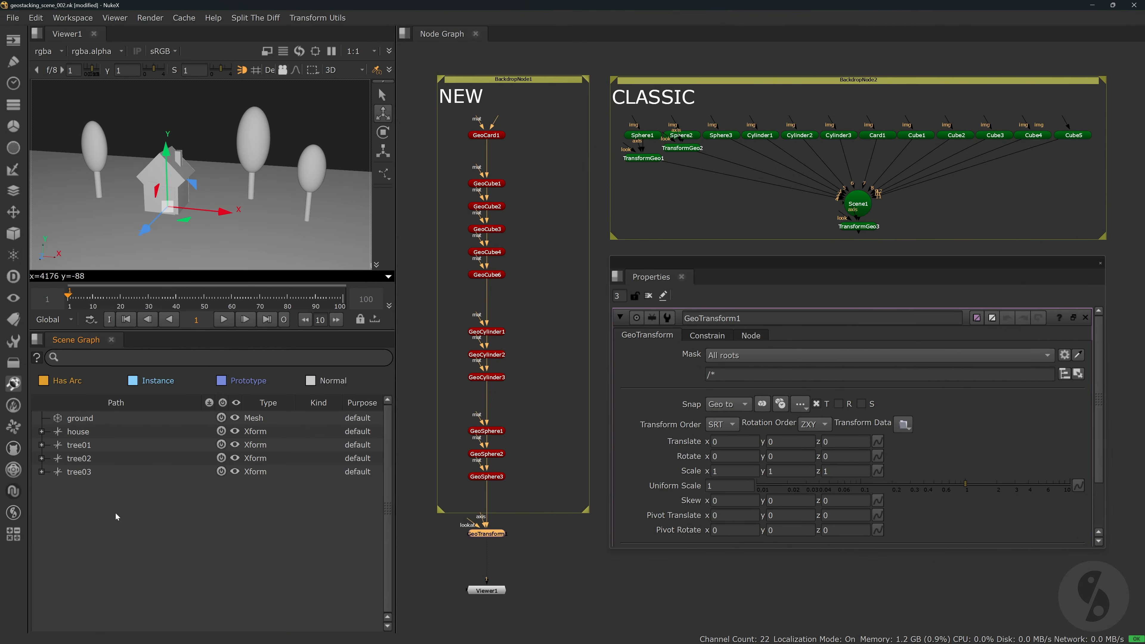
{"action": "left_click", "coordinate": [41, 431]}
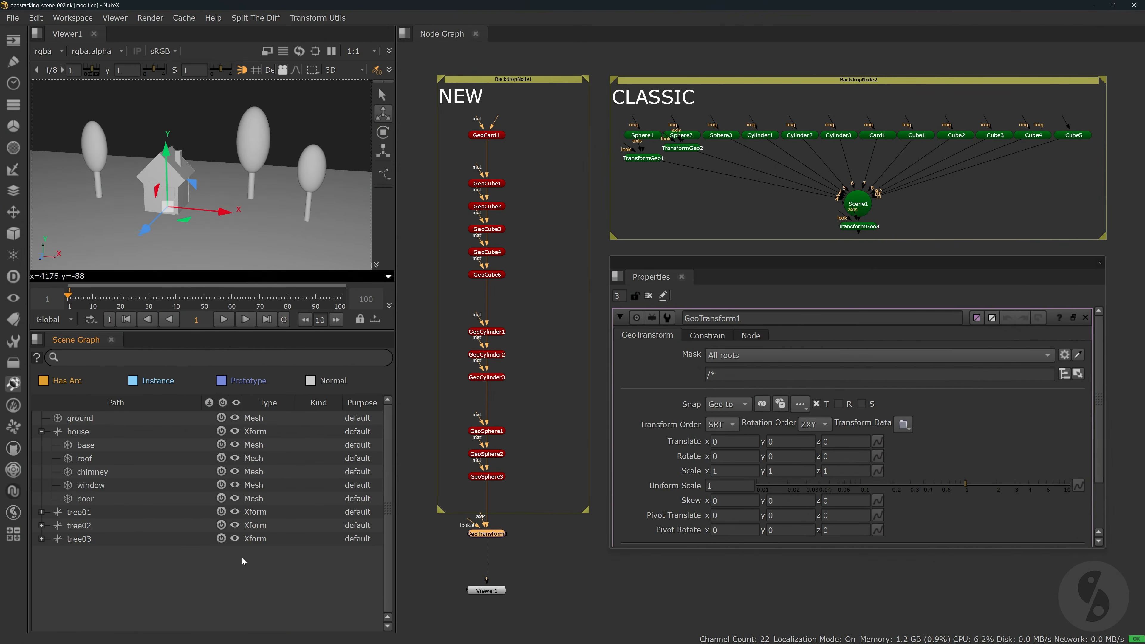
Set GeoTransform1's mask to "/house", test moving the house in the viewer and undo that move.
{"action": "left_click", "coordinate": [734, 374]}
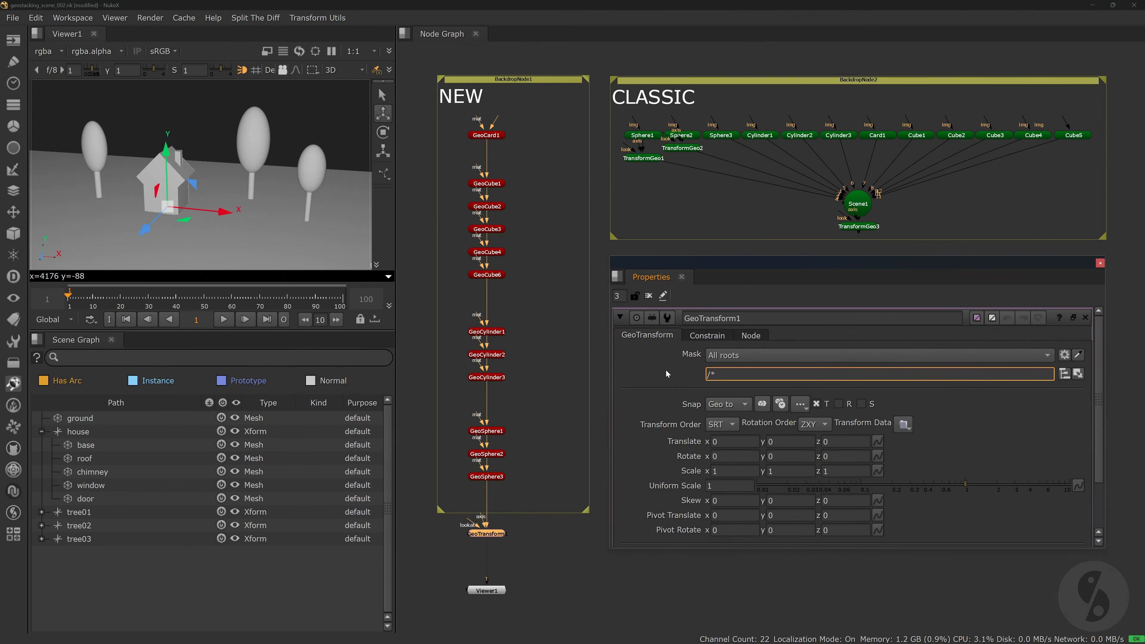
{"action": "key", "text": "BackSpace"}
{"action": "type", "text": "house"}
{"action": "left_click_drag", "start_coordinate": [216, 211], "coordinate": [251, 235]}
{"action": "key", "text": "ctrl+z"}
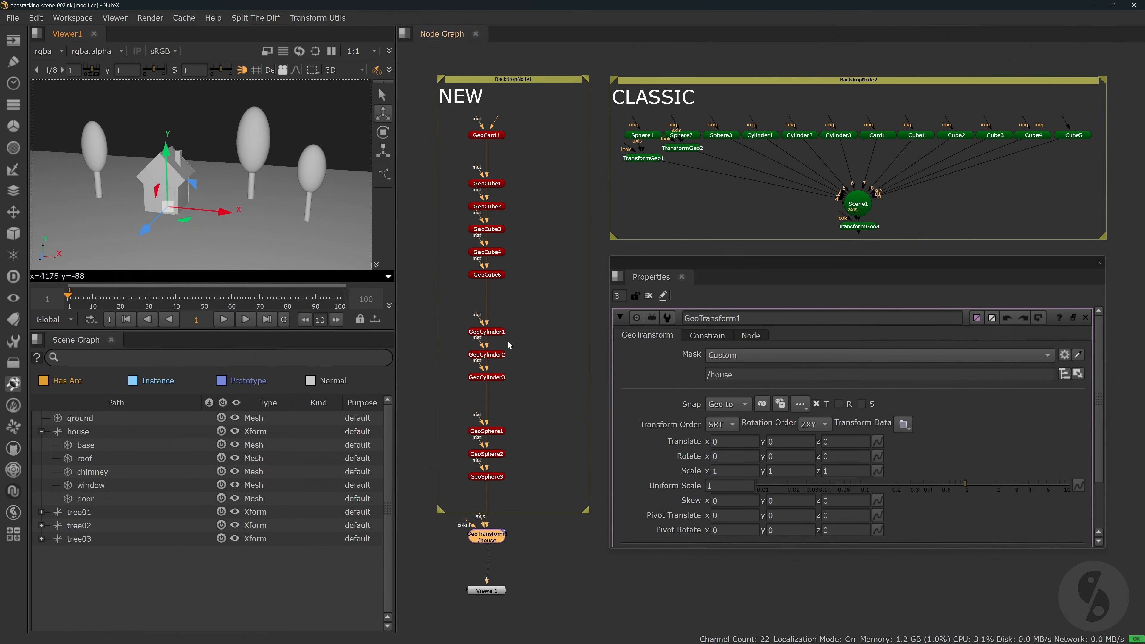
Set GeoTransform1's mask to "/ground", test moving the ground in the viewer and undo that move.
{"action": "double_click", "coordinate": [721, 379]}
{"action": "type", "text": "ground"}
{"action": "key", "text": "Return"}
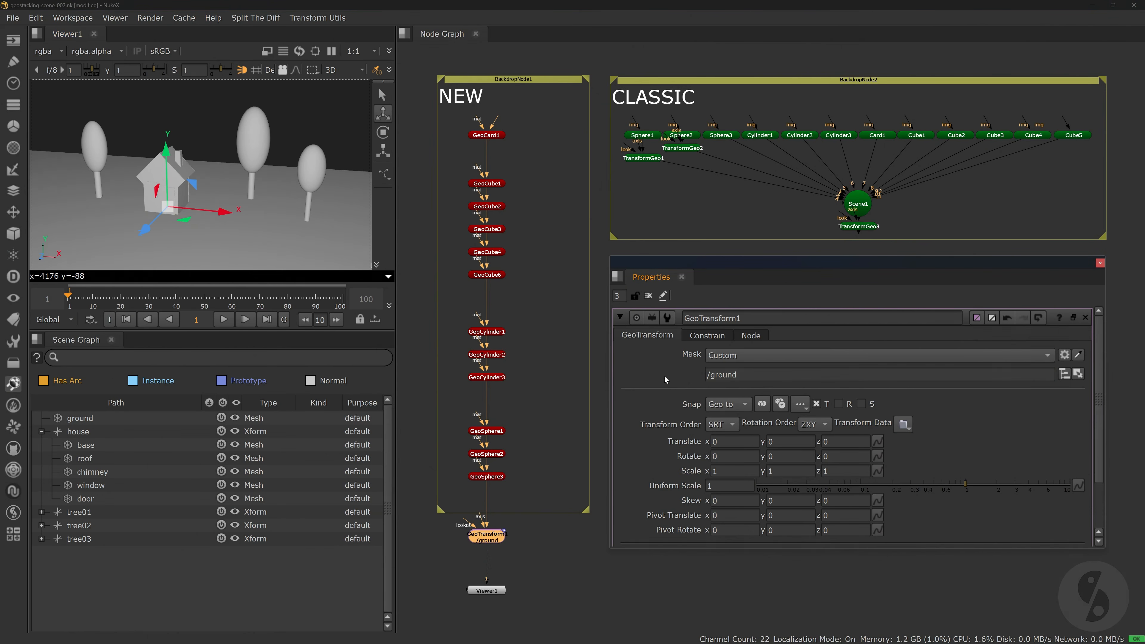
{"action": "left_click_drag", "start_coordinate": [624, 265], "coordinate": [317, 255]}
{"action": "key", "text": "ctrl+z"}
Set GeoTransform1's mask to "/tree*", test moving all the trees in the viewer and undo that move.
{"action": "left_click_drag", "start_coordinate": [742, 375], "coordinate": [710, 375]}
{"action": "type", "text": "tree*"}
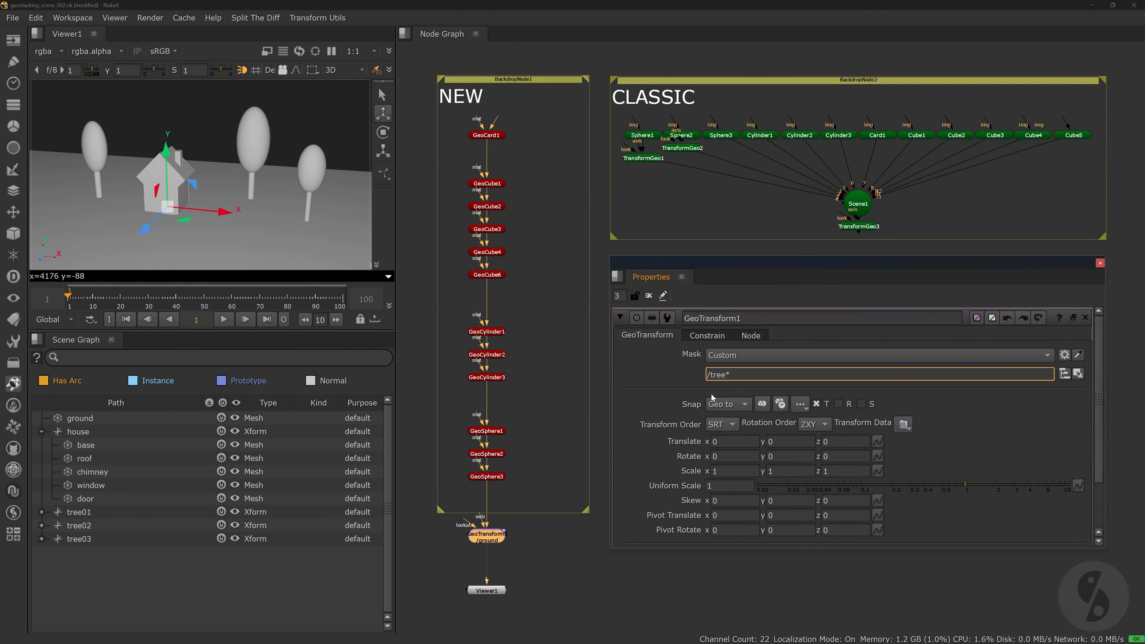
{"action": "key", "text": "Return"}
{"action": "left_click_drag", "start_coordinate": [212, 211], "coordinate": [270, 242]}
{"action": "key", "text": "ctrl+z"}
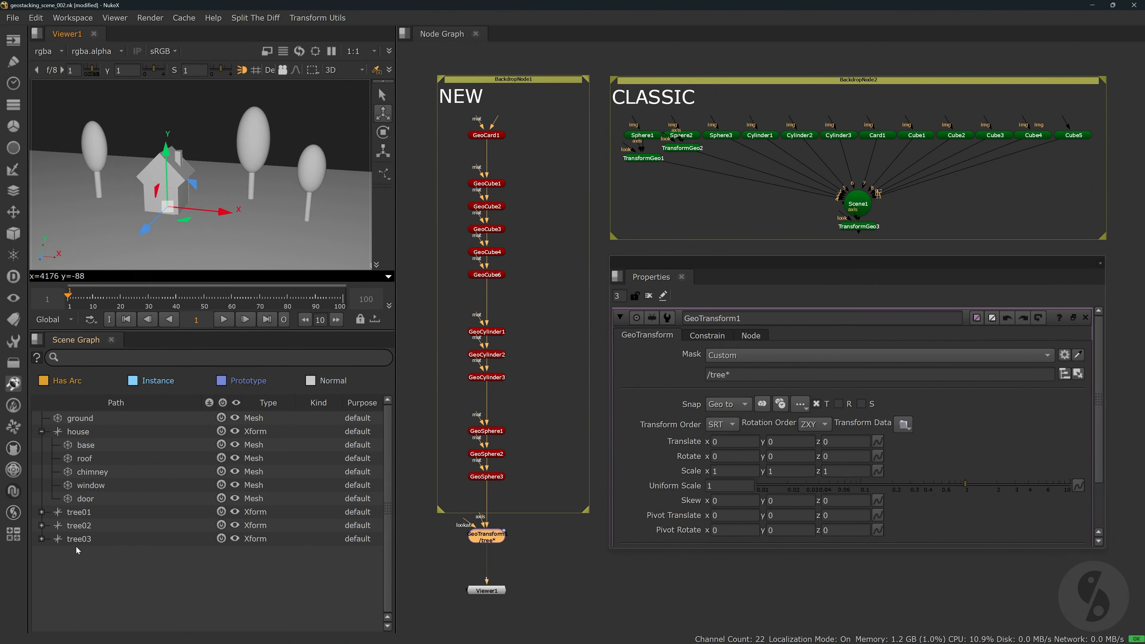
{"action": "left_click", "coordinate": [529, 417]}
Set GeoTransform1's mask to "/* -/house", test moving everything except the house and undo that move.
{"action": "double_click", "coordinate": [720, 374]}
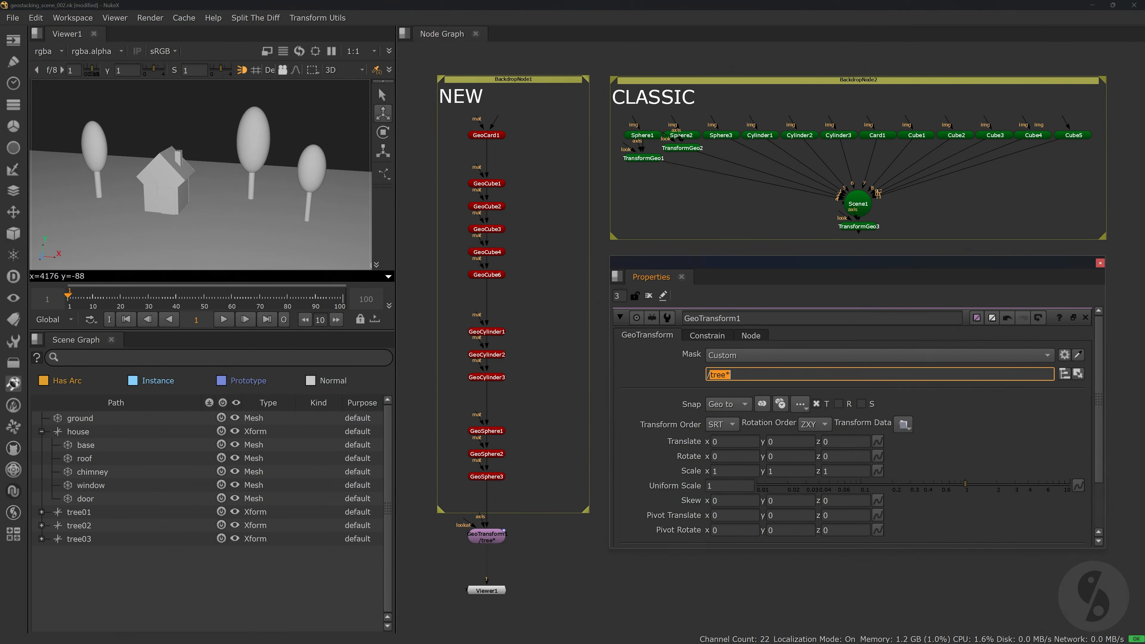
{"action": "type", "text": "/*"}
{"action": "key", "text": "Return"}
{"action": "type", "text": "-/house"}
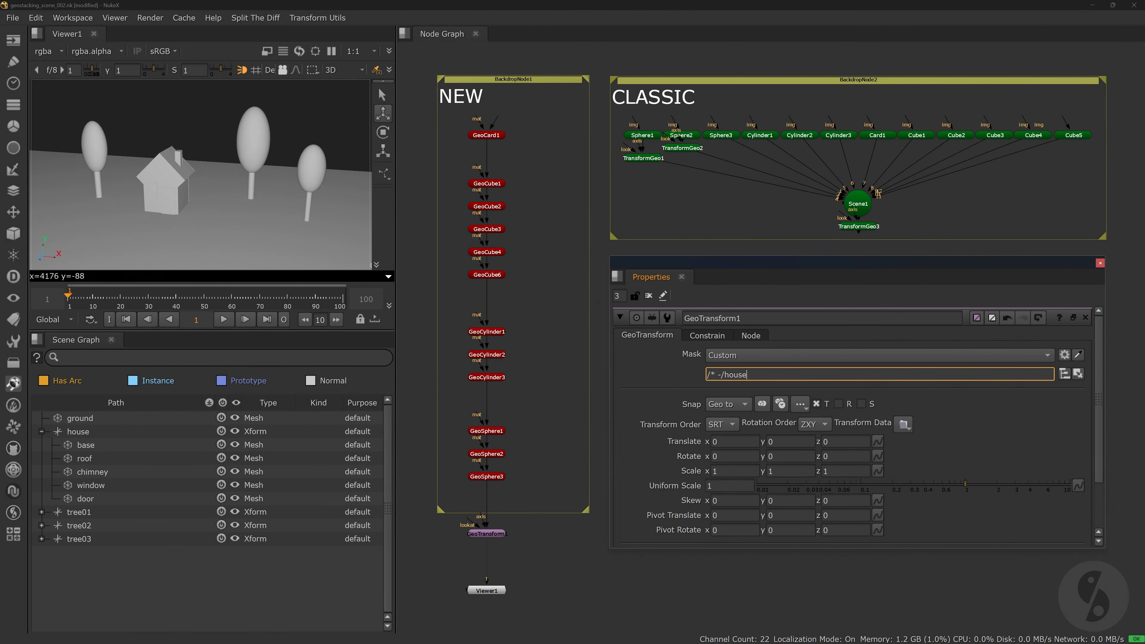
{"action": "key", "text": "Return"}
{"action": "left_click_drag", "start_coordinate": [198, 210], "coordinate": [401, 246]}
{"action": "key", "text": "ctrl+z"}
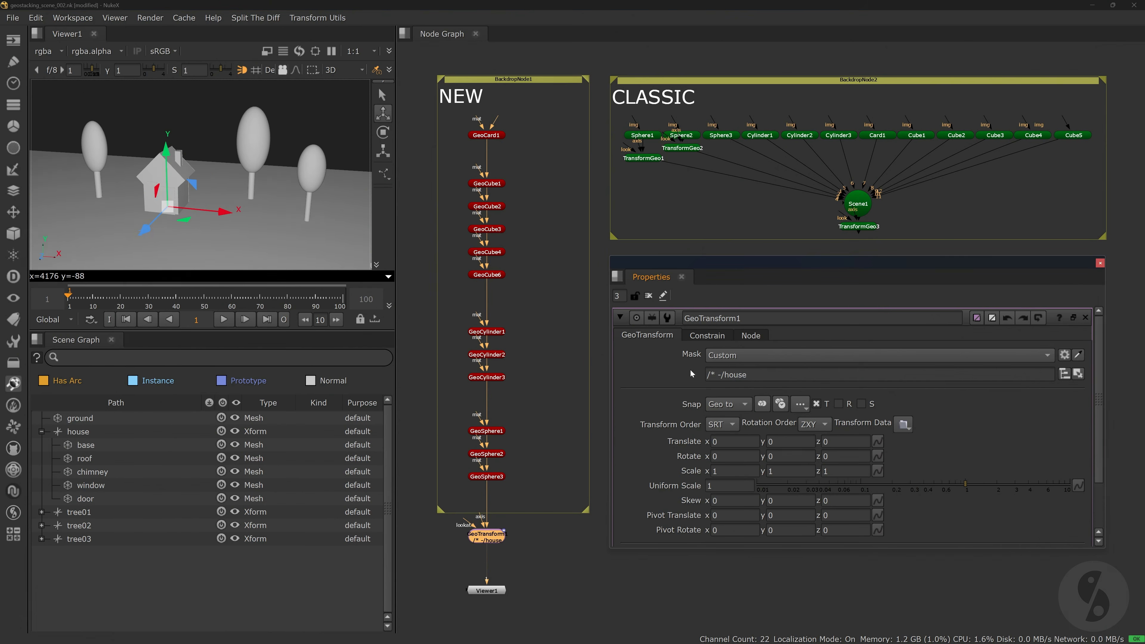
Remove the house exclusion from GeoTransform1's mask so it reads "/*".
{"action": "left_click_drag", "start_coordinate": [752, 375], "coordinate": [717, 375]}
{"action": "key", "text": "BackSpace"}
{"action": "key", "text": "BackSpace"}
{"action": "key", "text": "Return"}
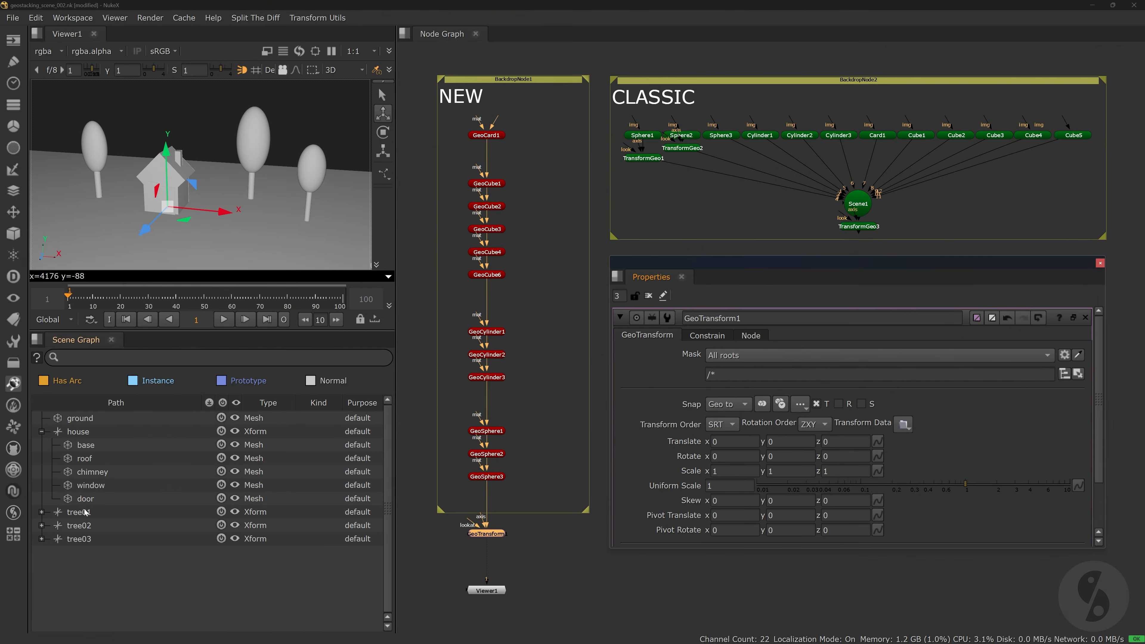
Assign tree01 from the scene graph as GeoTransform1's mask, test moving that tree and undo the move.
{"action": "left_click_drag", "start_coordinate": [85, 511], "coordinate": [728, 375]}
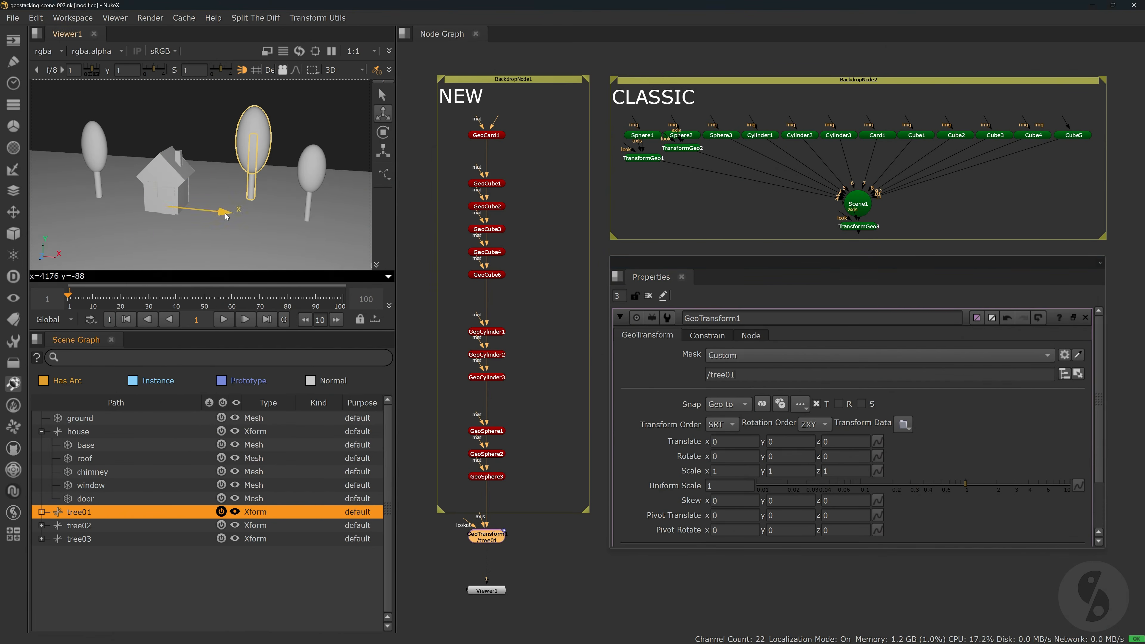
{"action": "left_click_drag", "start_coordinate": [212, 210], "coordinate": [111, 224]}
{"action": "key", "text": "ctrl+z"}
{"action": "key", "text": "ctrl+z"}
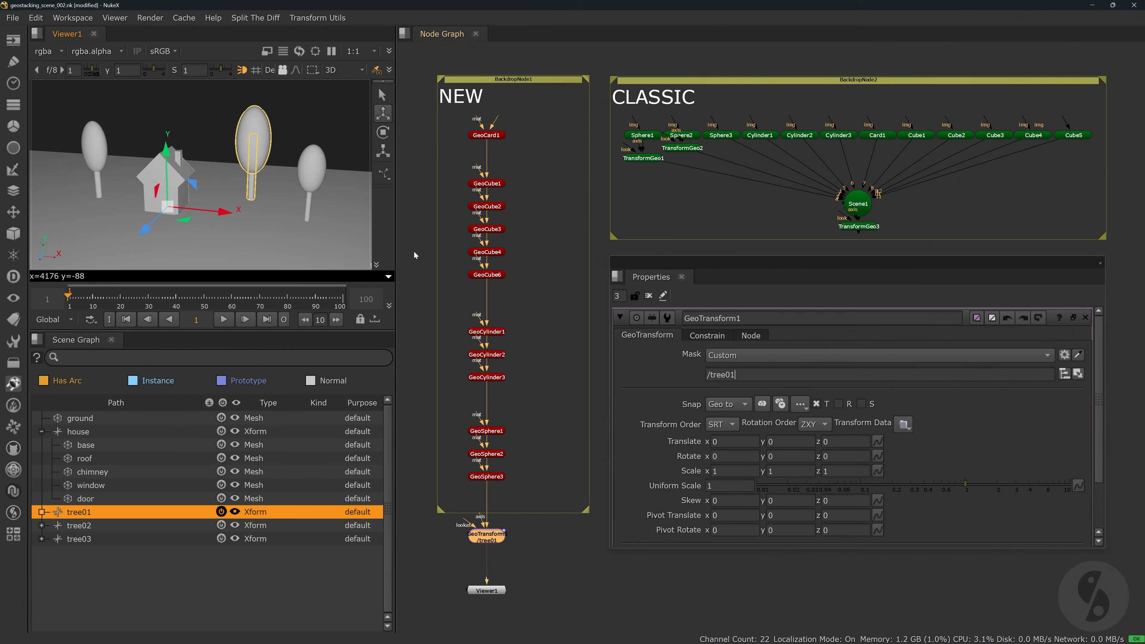
Set GeoTransform1's mask back to All roots and clear the tree01 selection.
{"action": "left_click", "coordinate": [750, 356]}
{"action": "left_click", "coordinate": [743, 298]}
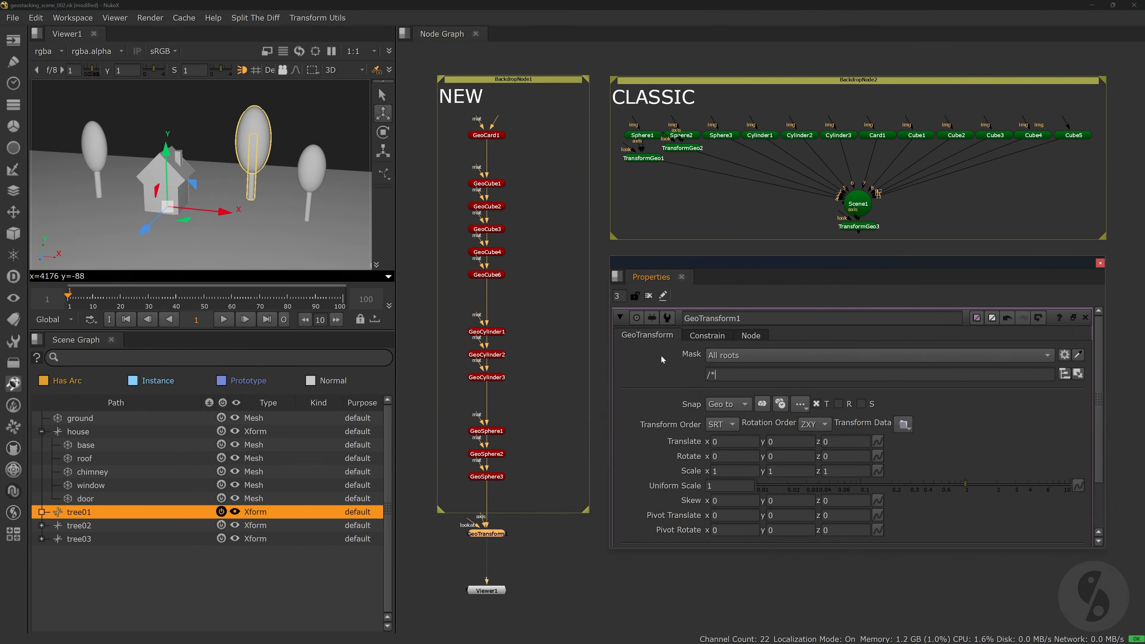
{"action": "left_click", "coordinate": [417, 161]}
Pick the crowns of tree03, tree01 and tree02 in the viewer as GeoTransform1's mask.
{"action": "left_click", "coordinate": [1077, 355]}
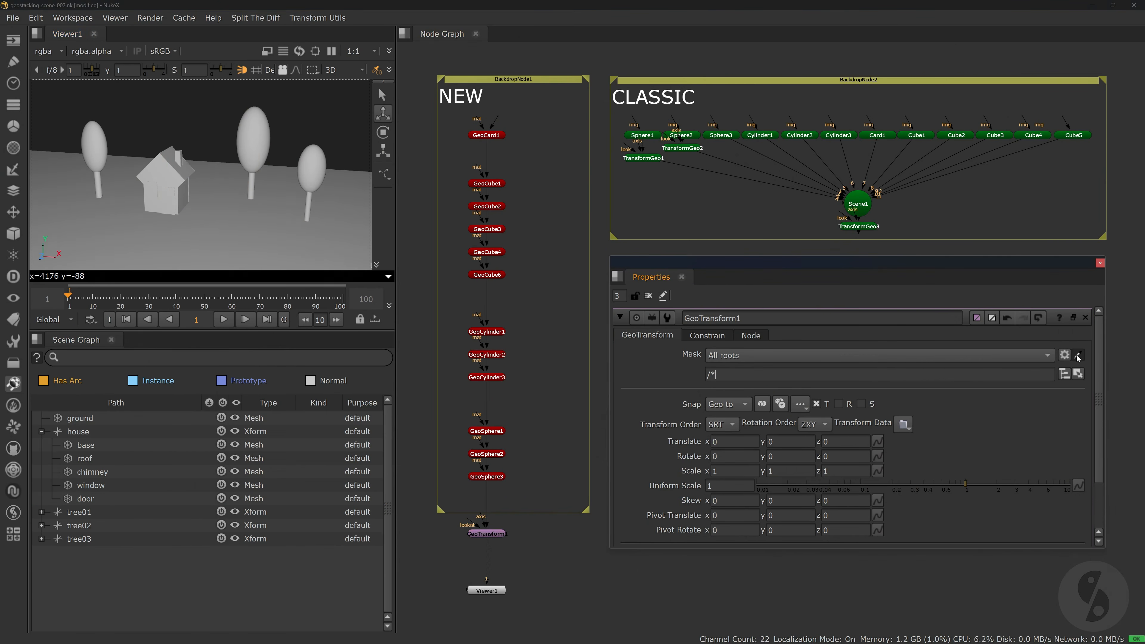
{"action": "left_click", "coordinate": [97, 148]}
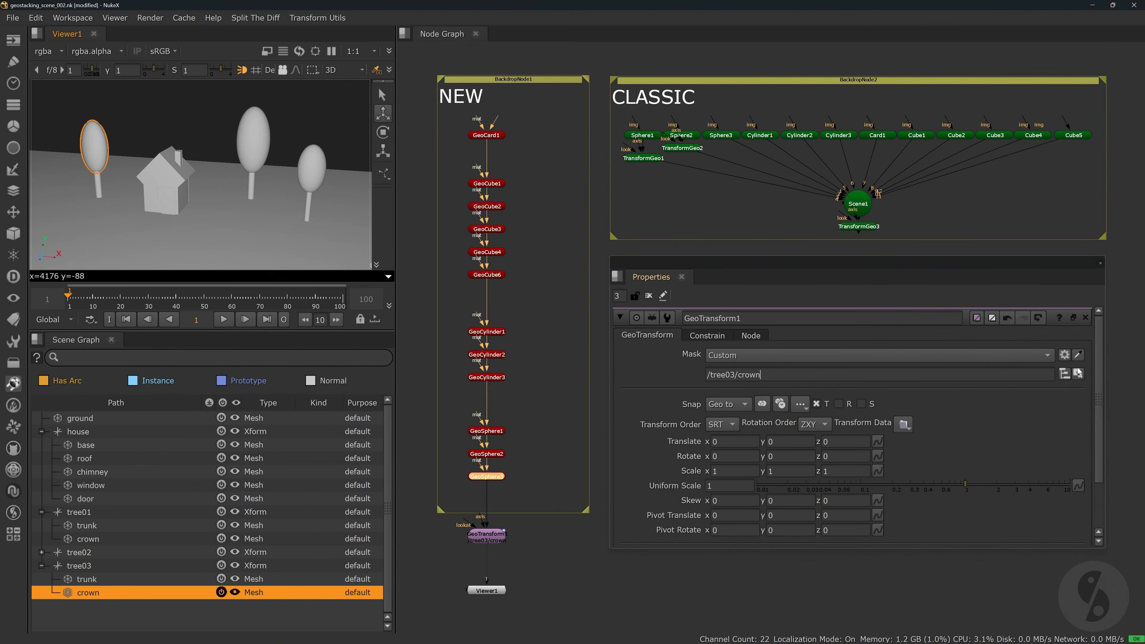
{"action": "left_click", "coordinate": [1077, 355]}
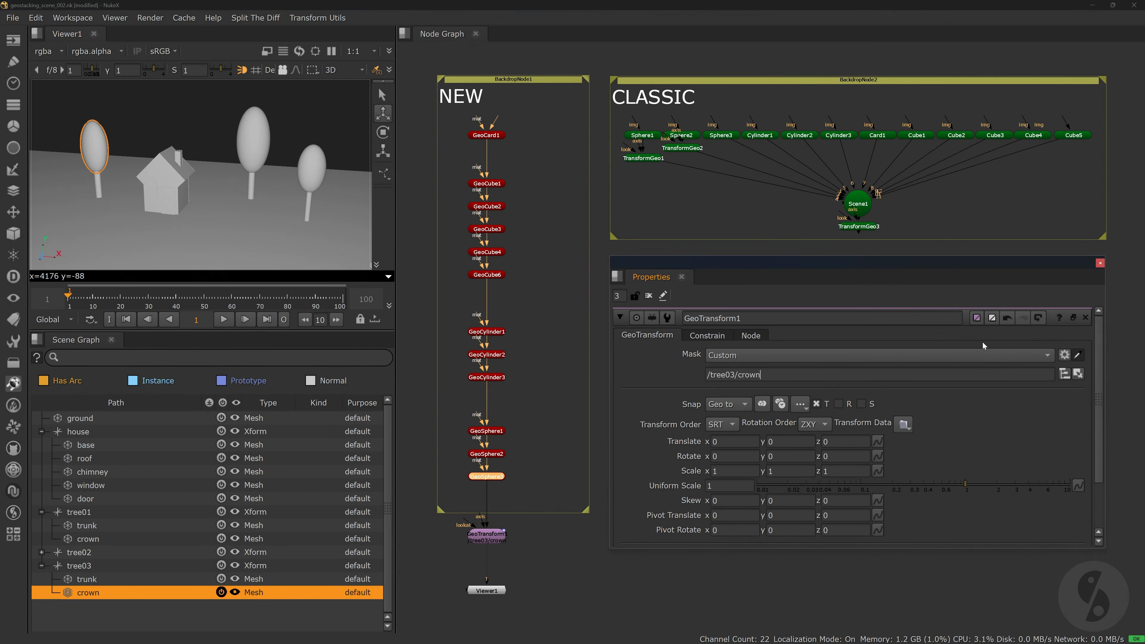
{"action": "left_click", "coordinate": [255, 133], "text": "shift"}
{"action": "left_click", "coordinate": [311, 168], "text": "shift"}
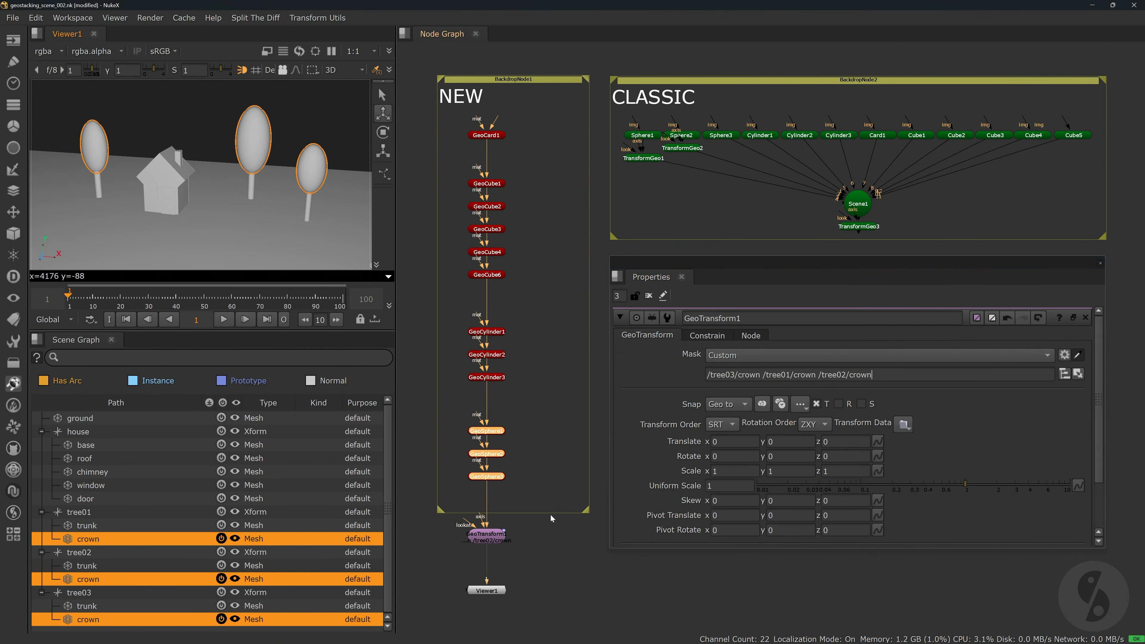
Test moving the three tree crowns with GeoTransform1 in the viewer and undo that move.
{"action": "left_click", "coordinate": [504, 542]}
{"action": "left_click_drag", "start_coordinate": [224, 211], "coordinate": [333, 226]}
{"action": "key", "text": "ctrl+z"}
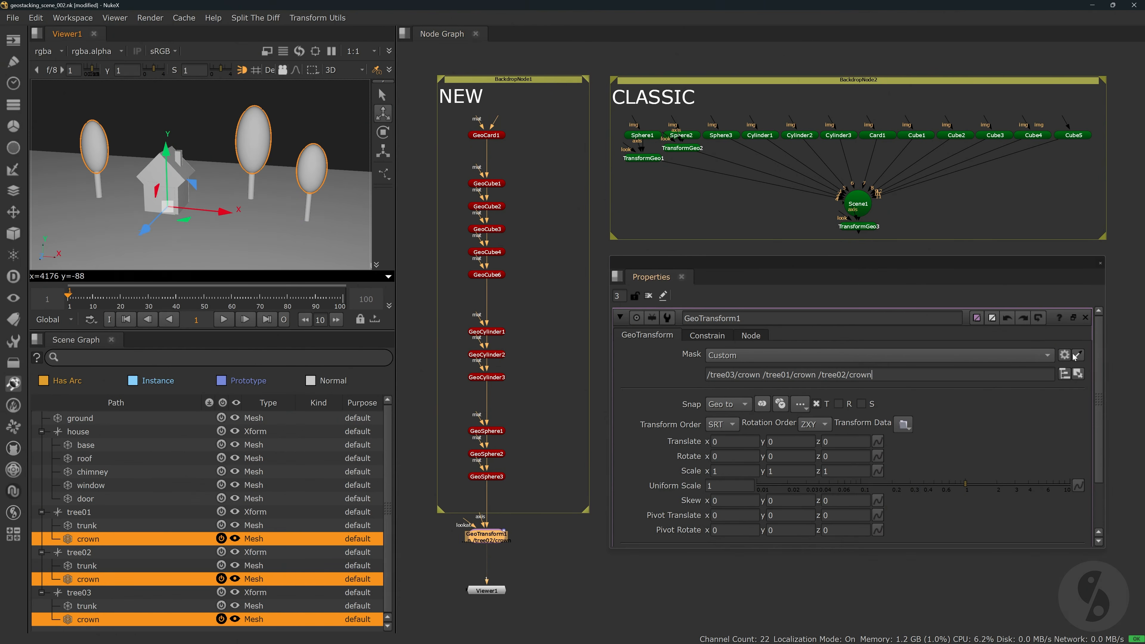
Remove tree01's crown from the picked mask, test moving the remaining two crowns and undo that move.
{"action": "left_click", "coordinate": [254, 137], "text": "ctrl"}
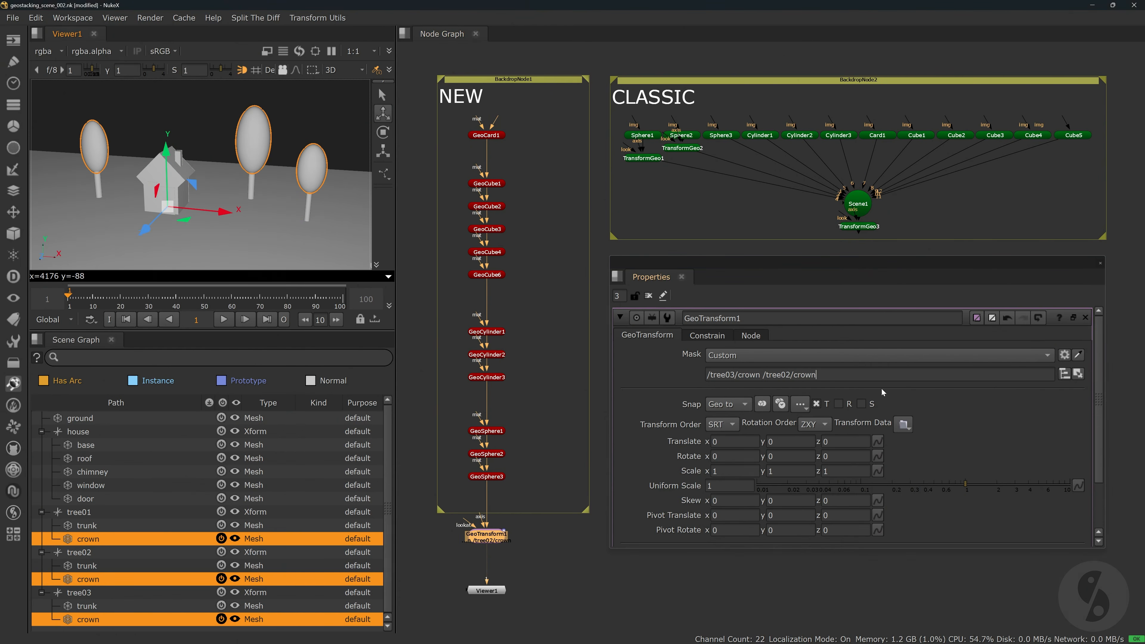
{"action": "mouse_move", "coordinate": [232, 214]}
{"action": "left_mouse_down"}
{"action": "mouse_move", "coordinate": [335, 221]}
{"action": "mouse_move", "coordinate": [219, 217]}
{"action": "left_mouse_up"}
{"action": "key", "text": "ctrl+z"}
{"action": "left_click", "coordinate": [556, 322]}
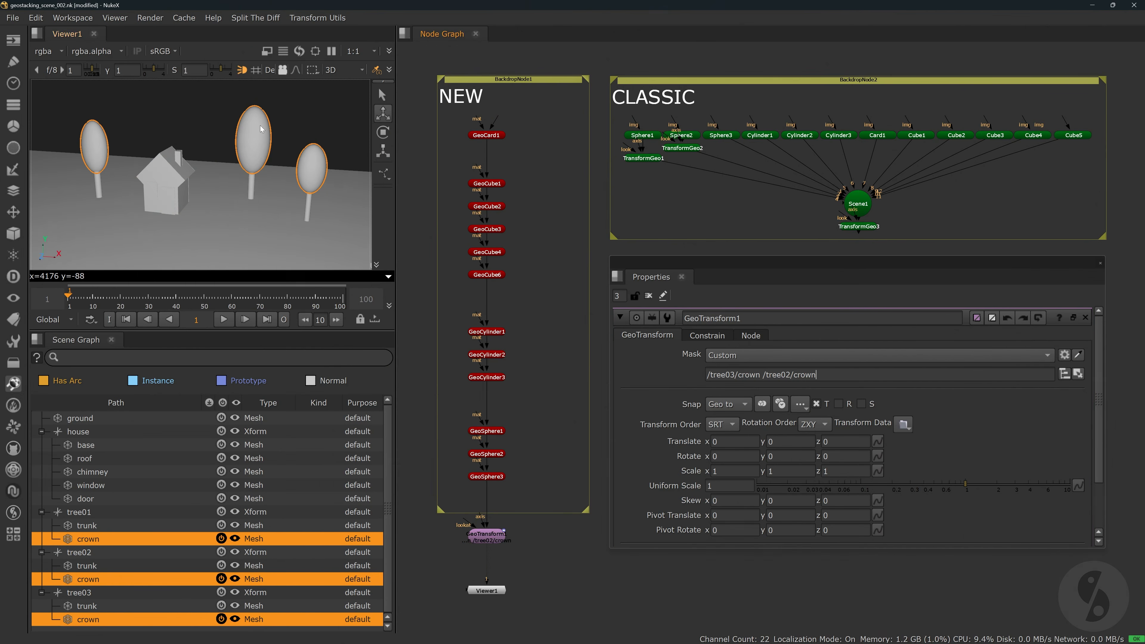
Clear the crown selection and reset GeoTransform1's mask to All roots.
{"action": "left_click", "coordinate": [331, 119]}
{"action": "left_click", "coordinate": [901, 355]}
{"action": "left_click", "coordinate": [726, 298]}
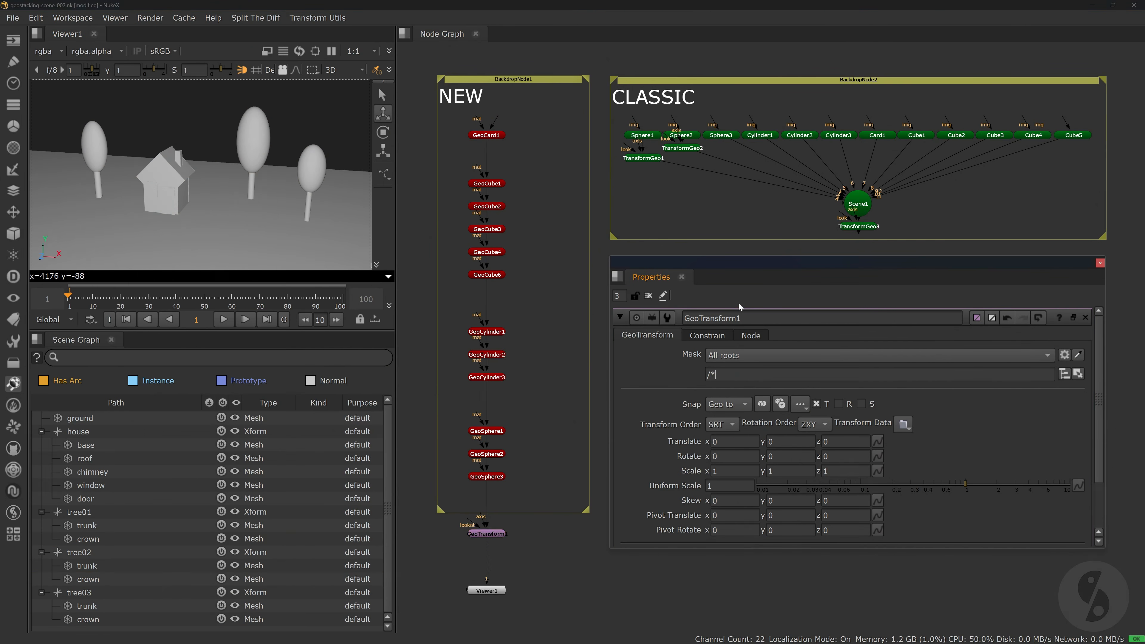
Exclude the house and ground from GeoTransform1's mask using the prim picker dialog.
{"action": "left_click", "coordinate": [1063, 374]}
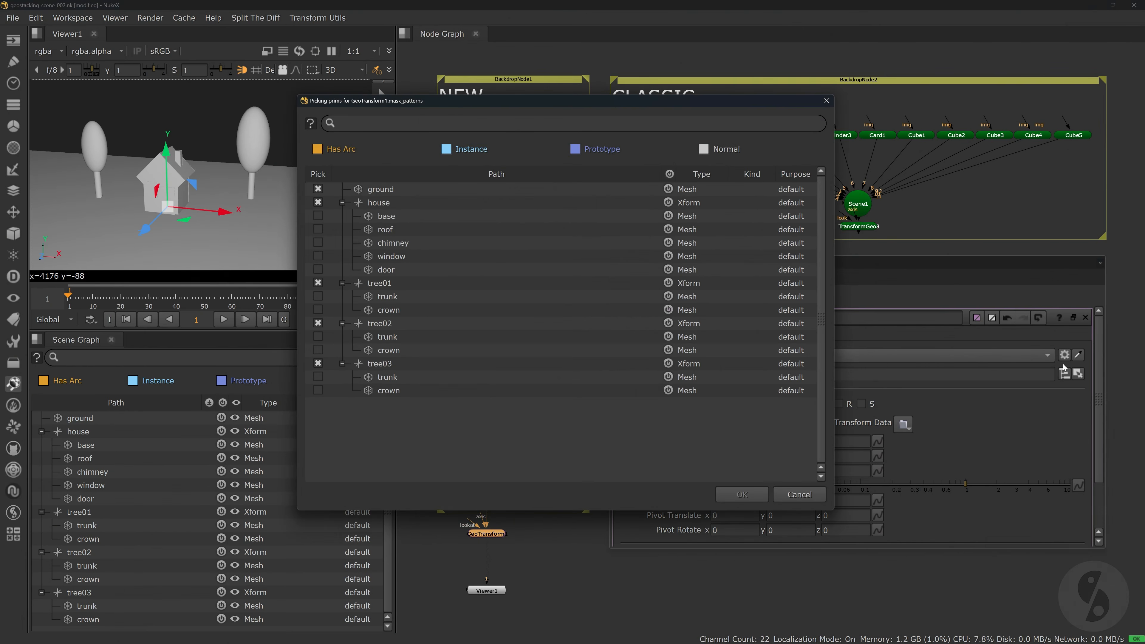
{"action": "left_click", "coordinate": [318, 202]}
{"action": "left_click", "coordinate": [318, 189]}
{"action": "left_click", "coordinate": [742, 493]}
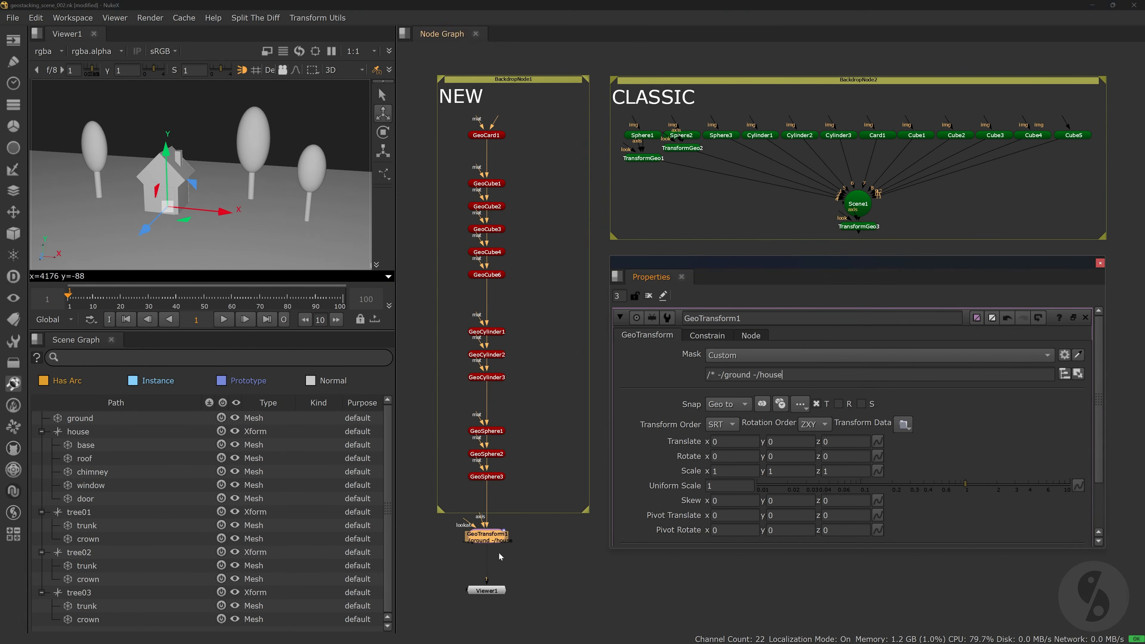
Test moving the trees and undo it, then select the prims matched by the mask and clear that selection.
{"action": "mouse_move", "coordinate": [223, 212]}
{"action": "left_mouse_down"}
{"action": "mouse_move", "coordinate": [331, 226]}
{"action": "mouse_move", "coordinate": [238, 221]}
{"action": "left_mouse_up"}
{"action": "key", "text": "ctrl+z"}
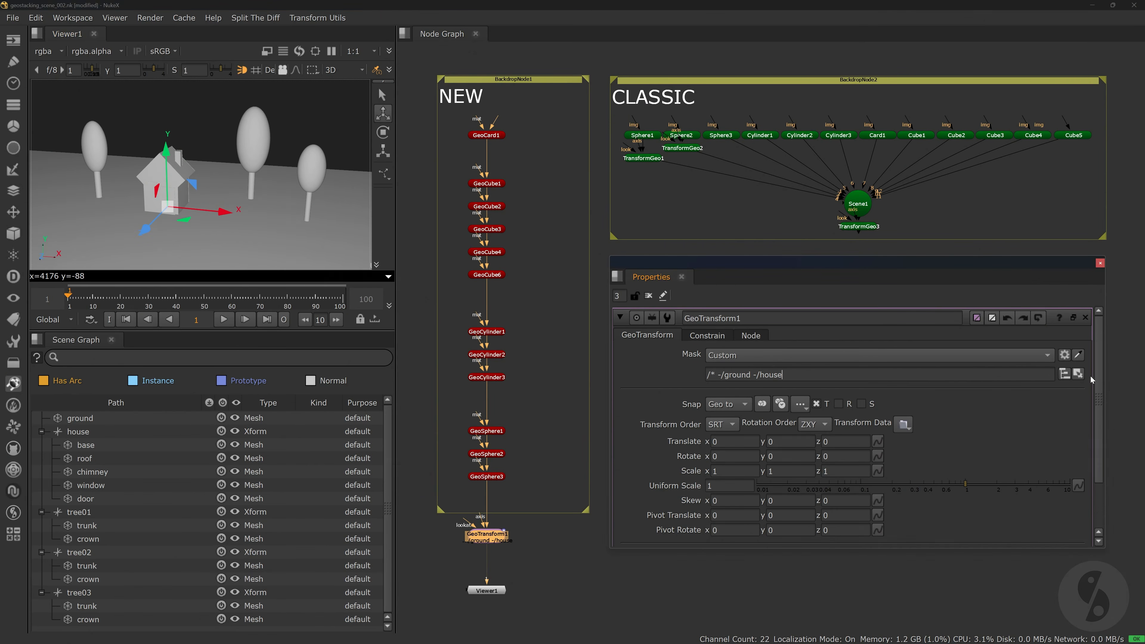
{"action": "left_click", "coordinate": [1077, 374]}
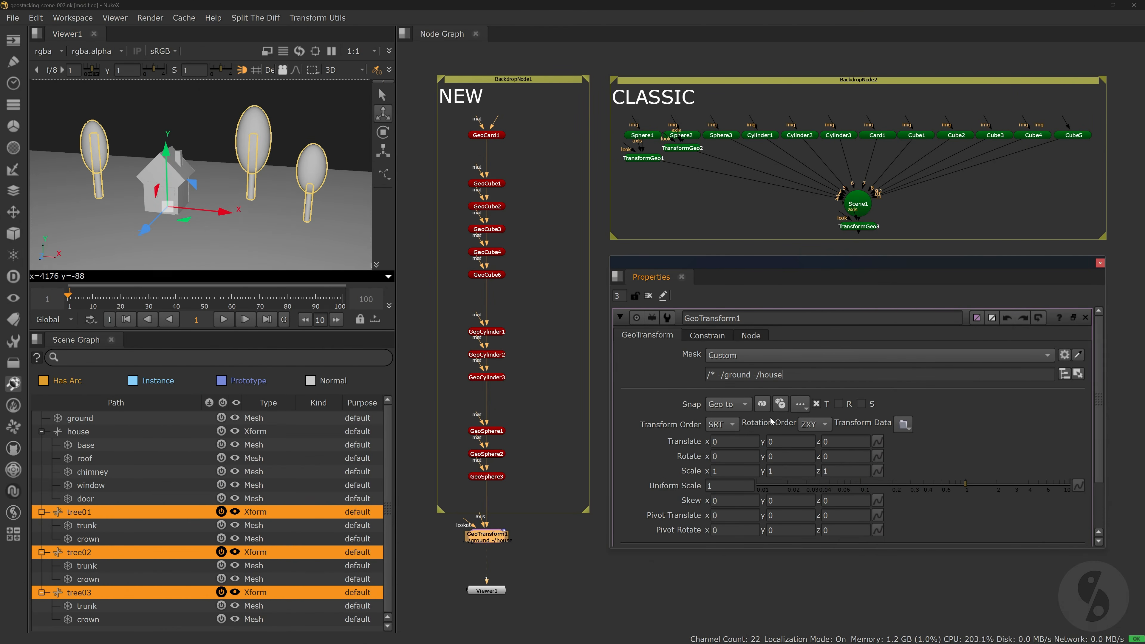
{"action": "left_click", "coordinate": [324, 114]}
Set GeoTransform1's mask to All roots and review the other mask presets.
{"action": "left_click", "coordinate": [750, 356]}
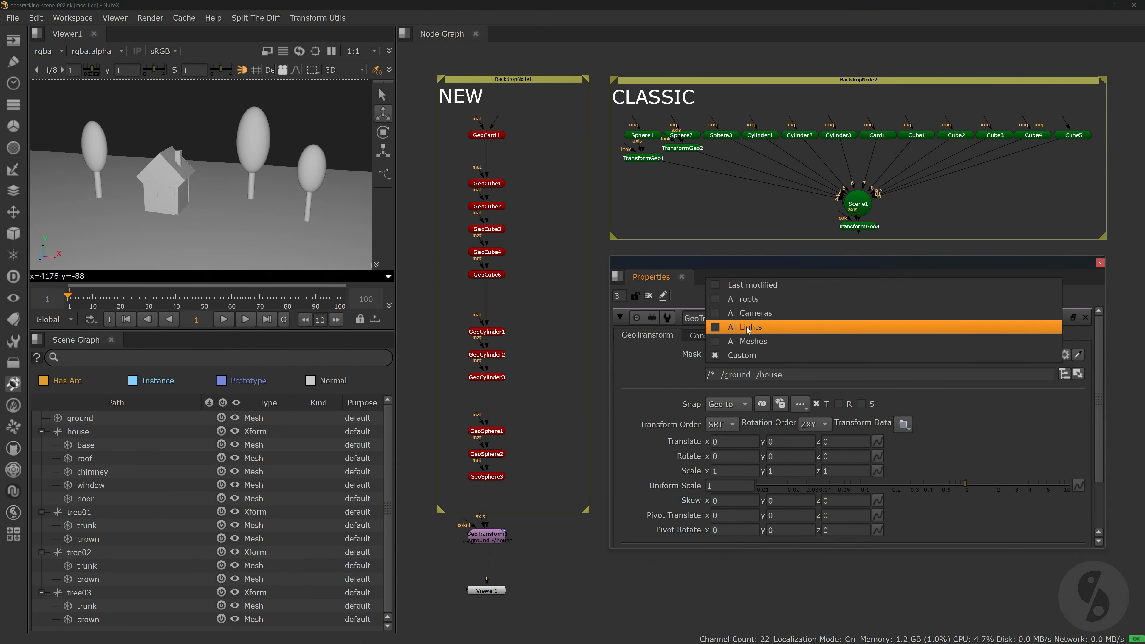
{"action": "left_click", "coordinate": [757, 301]}
{"action": "left_click", "coordinate": [758, 355]}
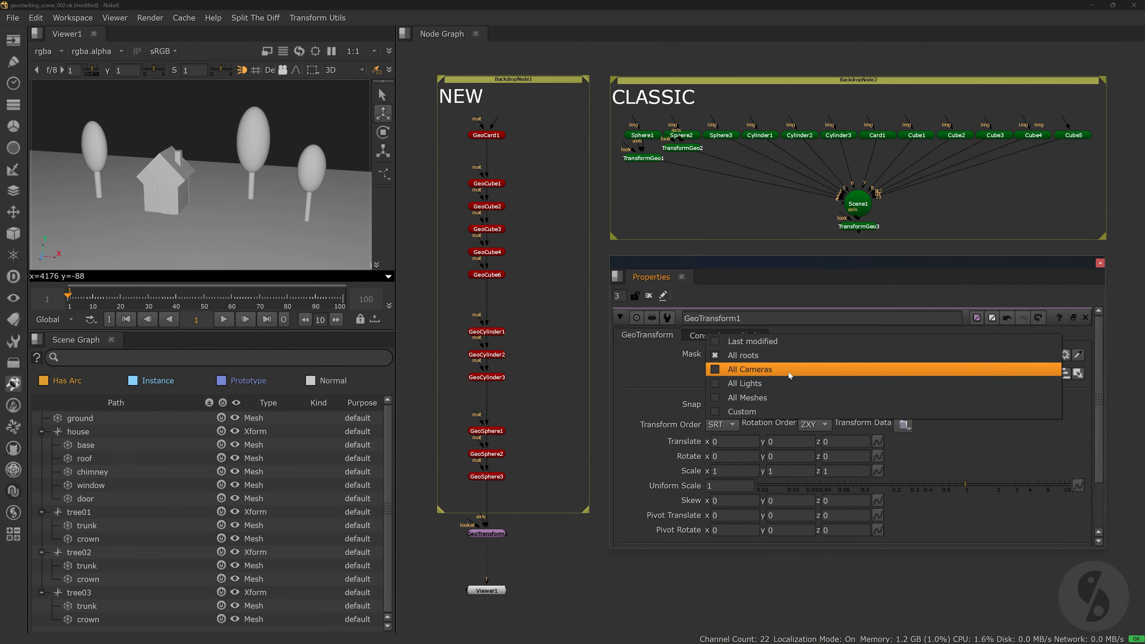
{"action": "left_click", "coordinate": [647, 366]}
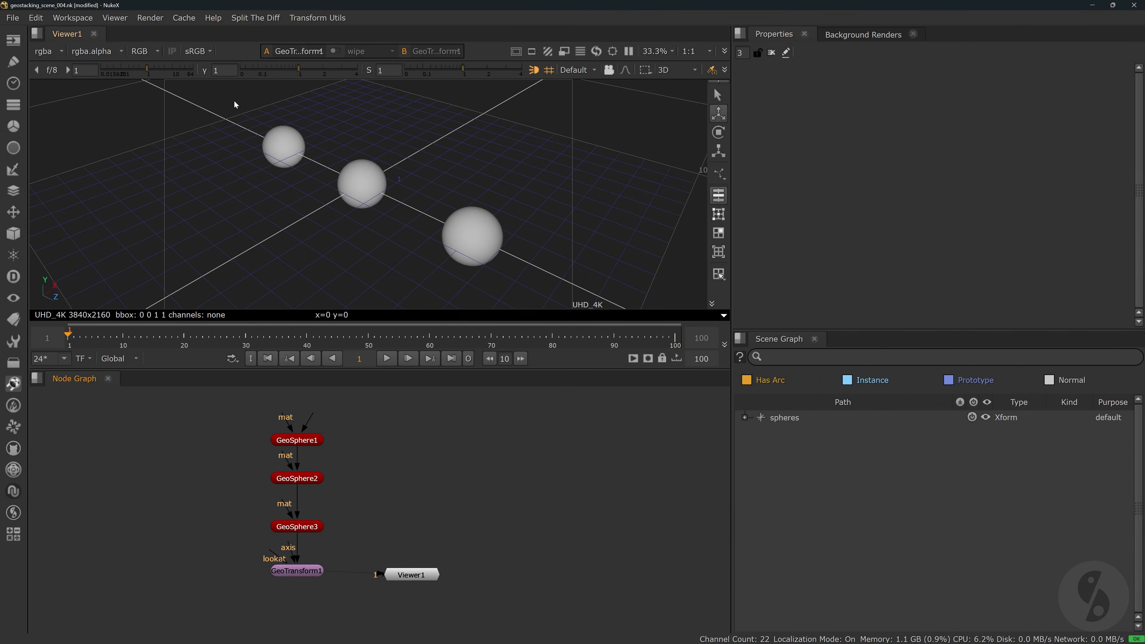
Select all three spheres and open GeoSphere1's properties to examine its path.
{"action": "left_click_drag", "start_coordinate": [218, 103], "coordinate": [545, 306]}
{"action": "double_click", "coordinate": [313, 441]}
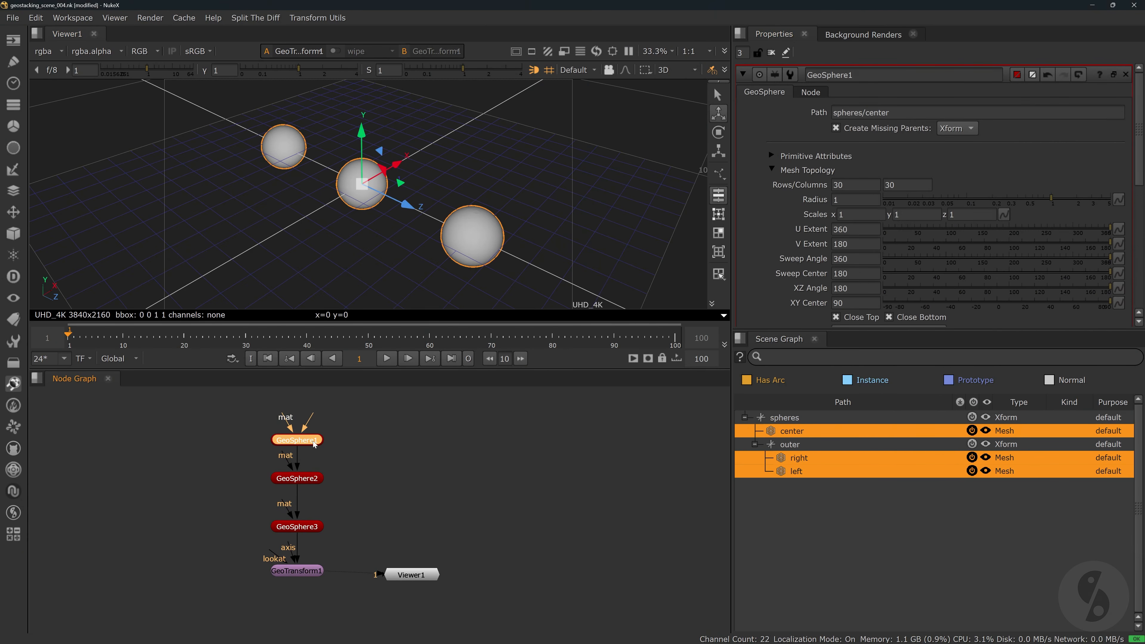
{"action": "left_click", "coordinate": [893, 113]}
{"action": "key", "text": "ctrl+a"}
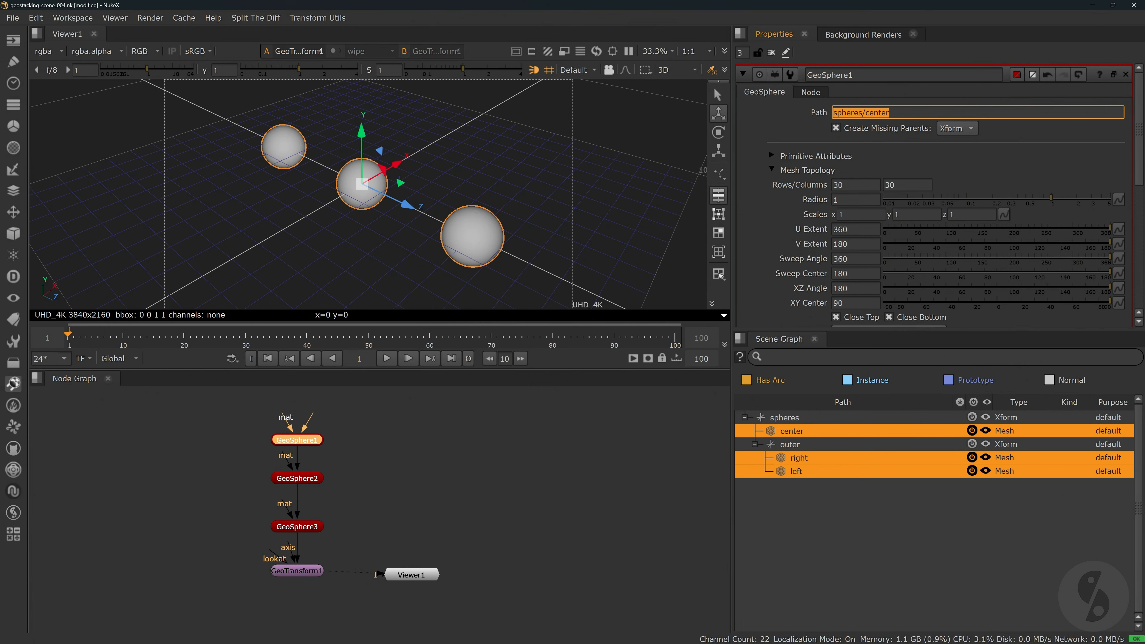
{"action": "left_click", "coordinate": [795, 119]}
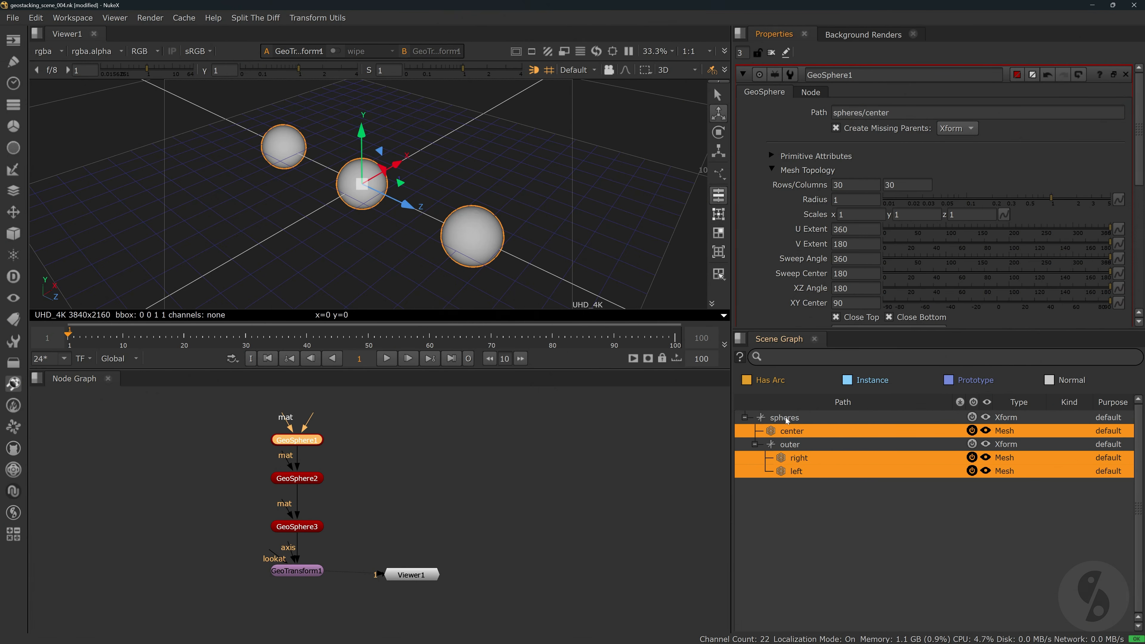
Collapse and re-expand the spheres group in the scene graph, then clear the sphere selection.
{"action": "left_click", "coordinate": [744, 418]}
{"action": "left_click", "coordinate": [744, 418]}
{"action": "left_click", "coordinate": [639, 285]}
Select the right and left spheres, collapse and re-expand their outer group, and clear the selection.
{"action": "left_click", "coordinate": [495, 244]}
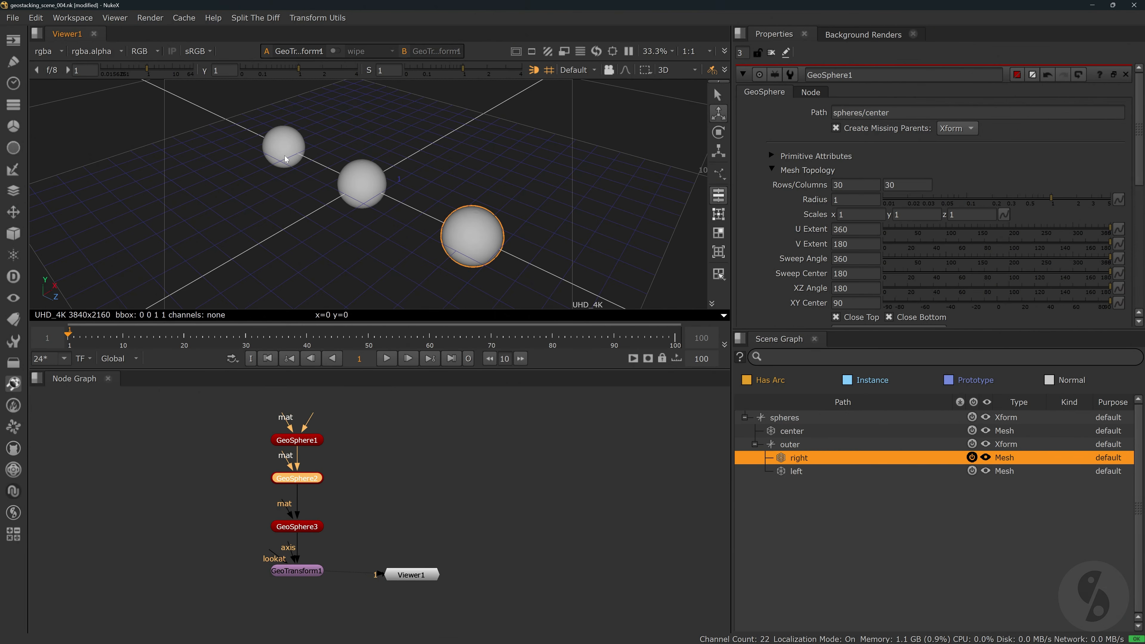
{"action": "left_click", "coordinate": [811, 471], "text": "shift"}
{"action": "left_click", "coordinate": [755, 444]}
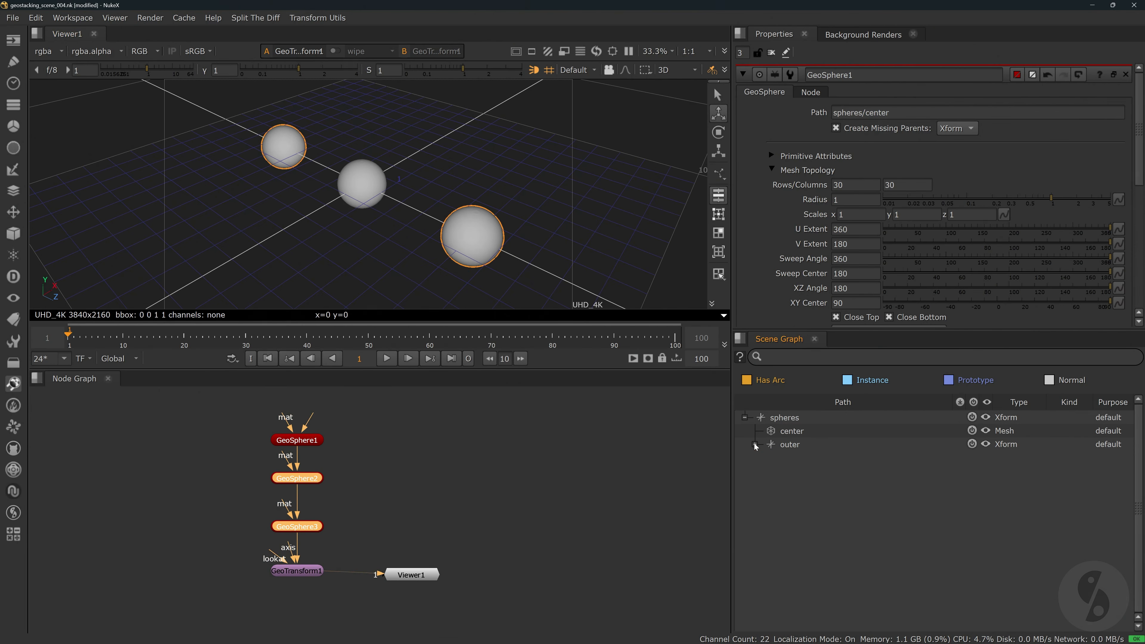
{"action": "left_click", "coordinate": [754, 445]}
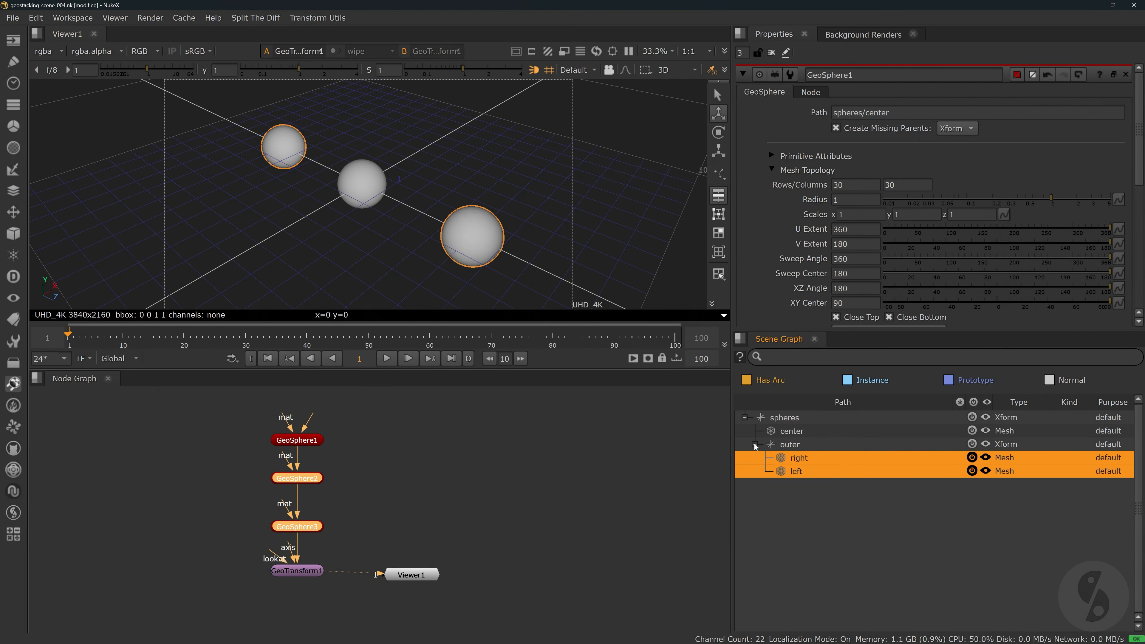
{"action": "left_click", "coordinate": [632, 199]}
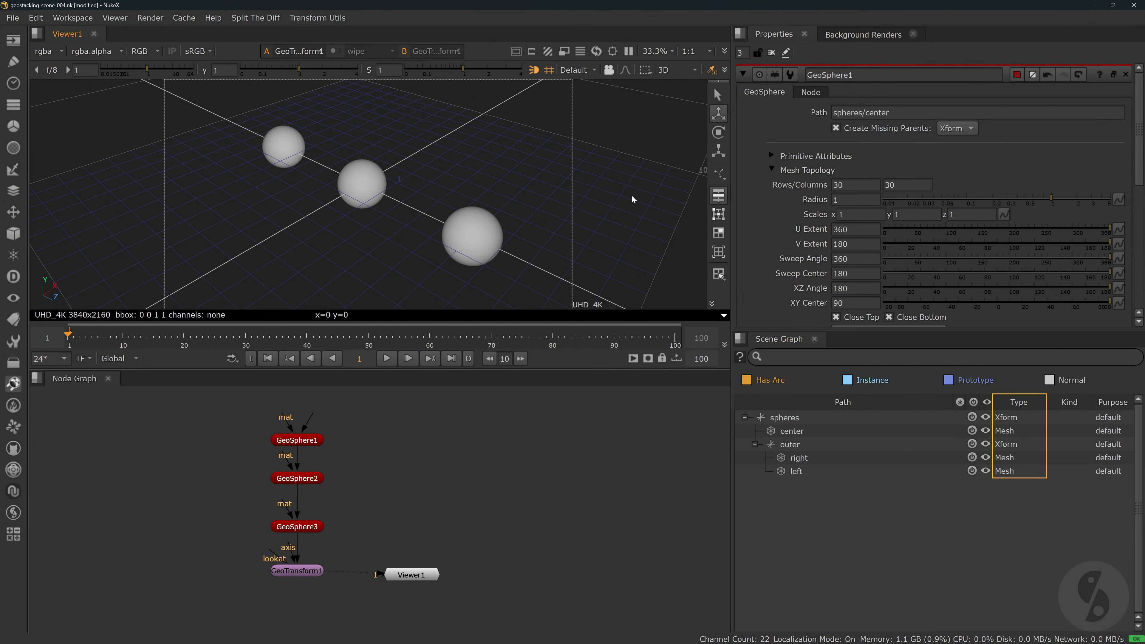
Open GeoTransform1's properties, collapse the spheres group, test moving all the spheres in the viewer and undo that move.
{"action": "left_click", "coordinate": [297, 570]}
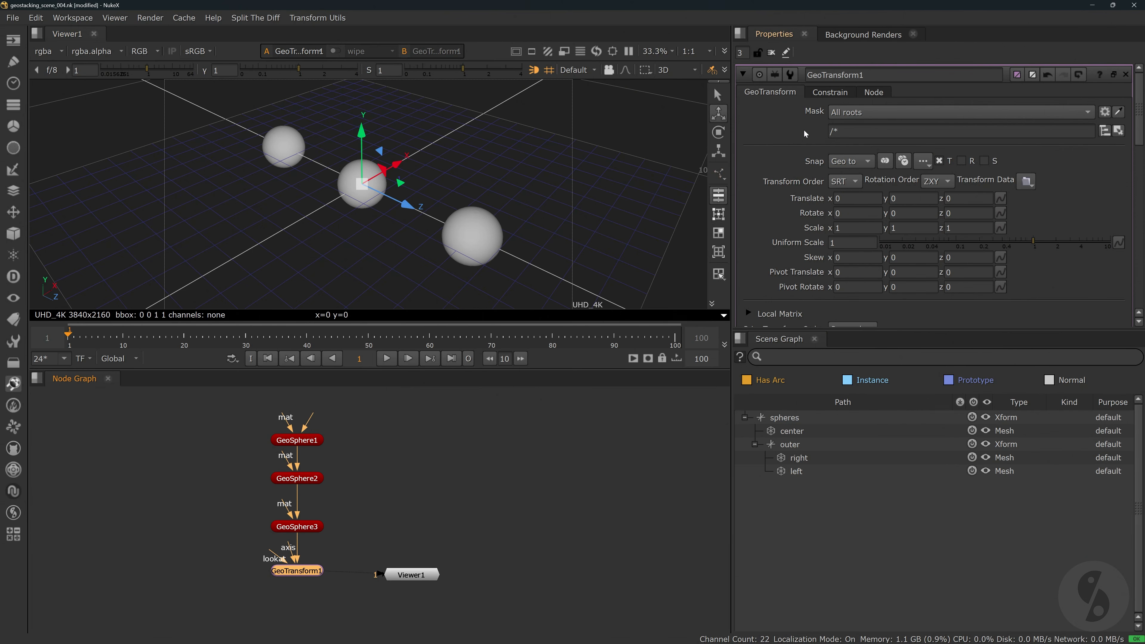
{"action": "left_click", "coordinate": [745, 418]}
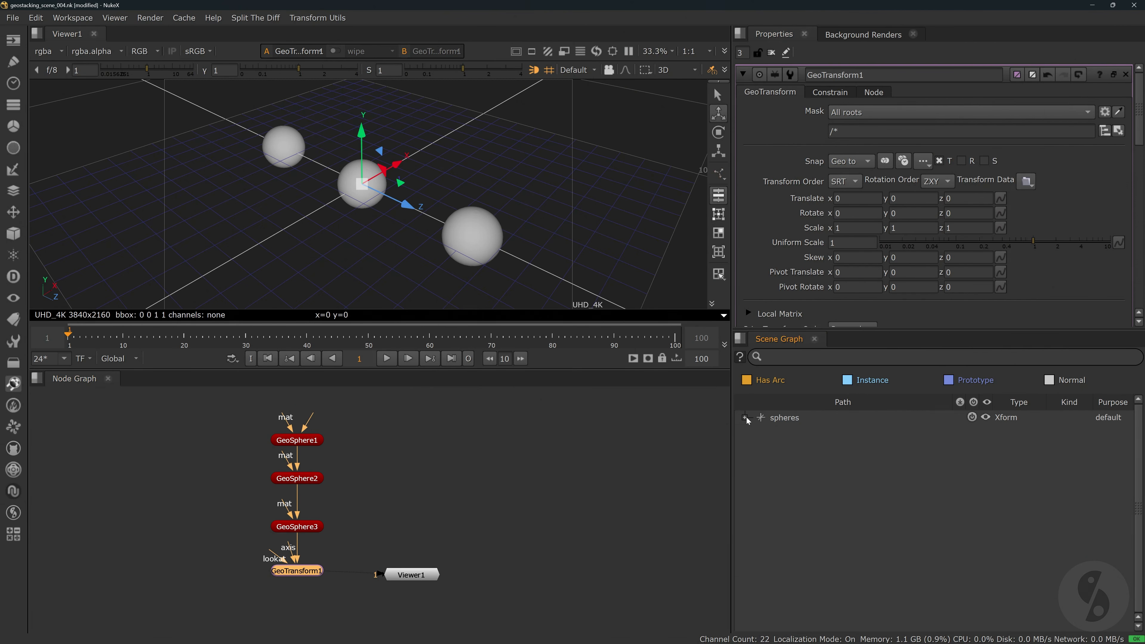
{"action": "left_click_drag", "start_coordinate": [396, 166], "coordinate": [540, 176]}
{"action": "key", "text": "ctrl+z"}
{"action": "scroll", "coordinate": [597, 239], "scroll_direction": "down", "scroll_amount": 3}
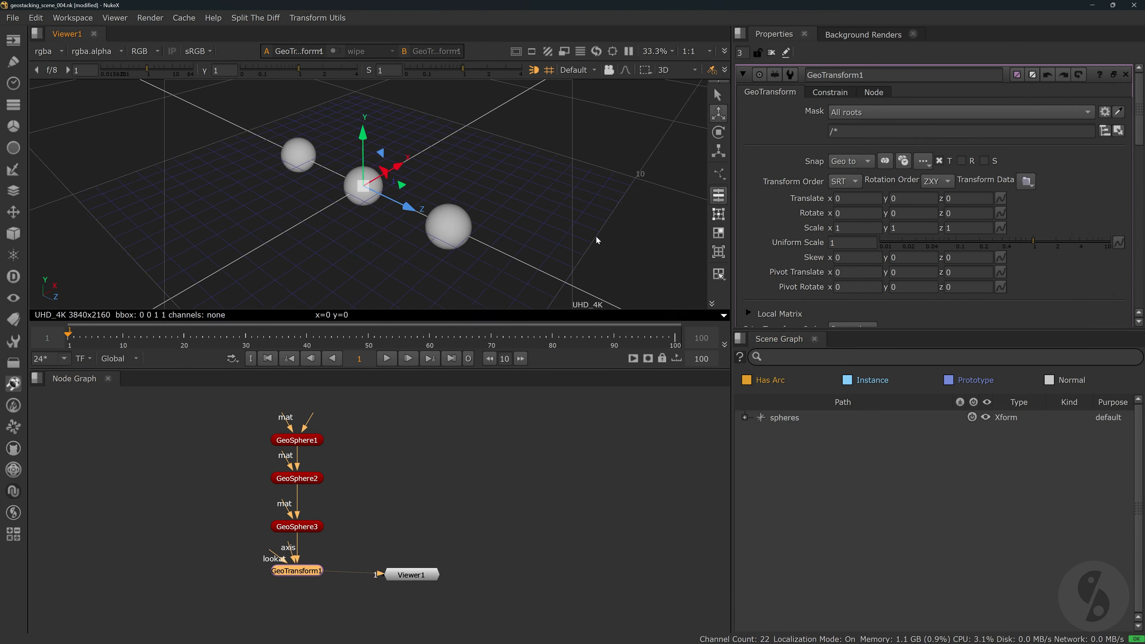
Collapse the outer group in the scene graph and extend GeoTransform1's mask to "/* /spheres/outer".
{"action": "left_click", "coordinate": [754, 444]}
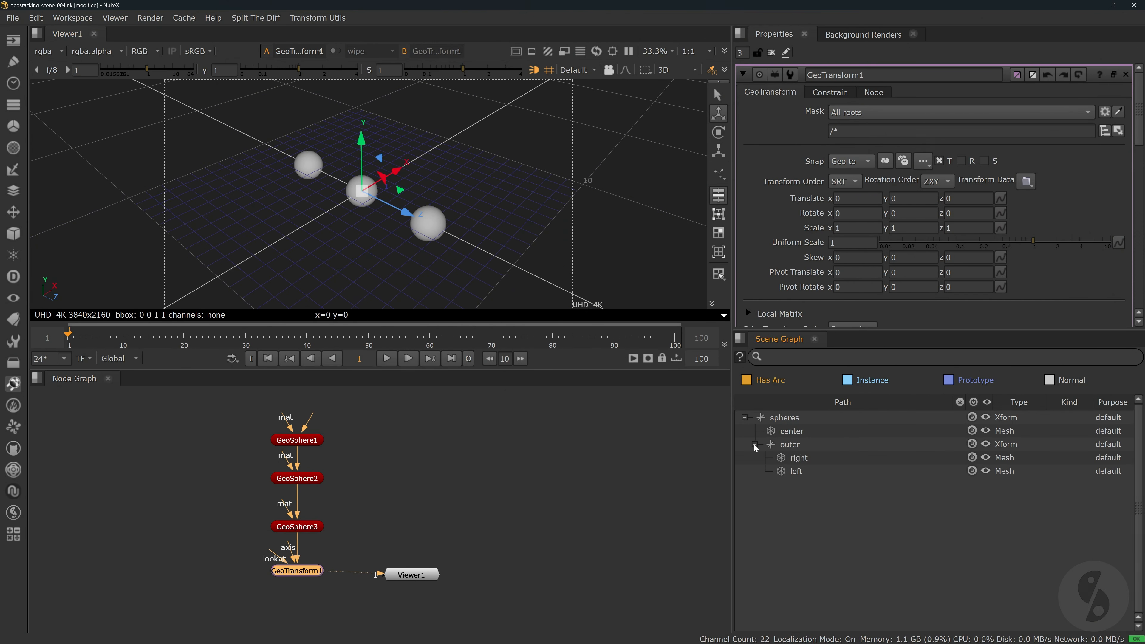
{"action": "left_click", "coordinate": [856, 131]}
{"action": "type", "text": "/spheres/outer"}
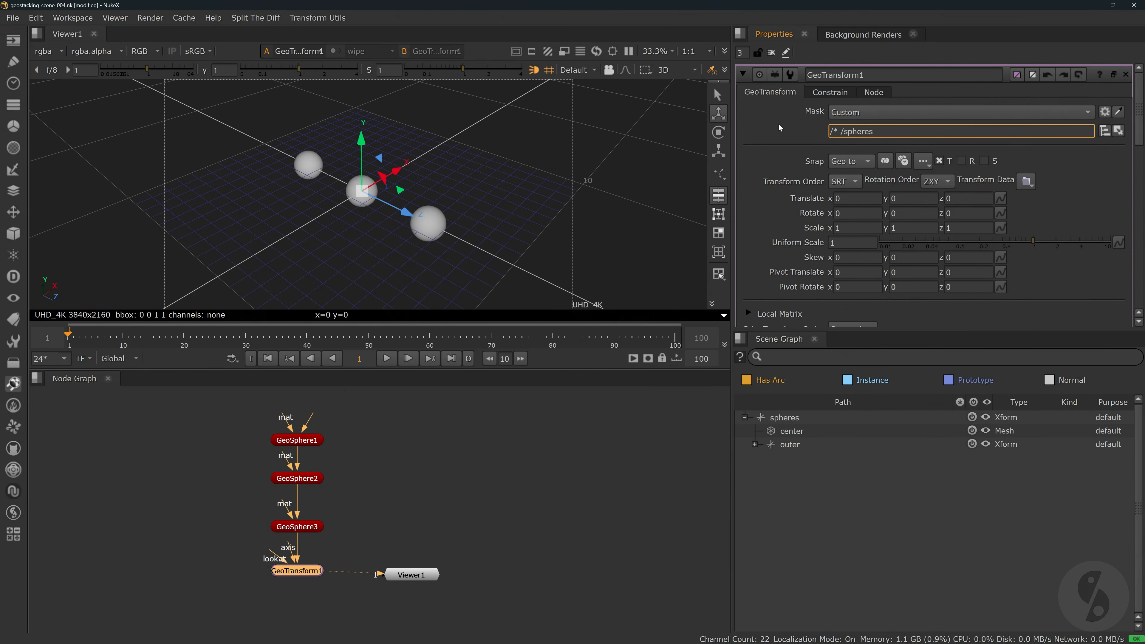
{"action": "left_click", "coordinate": [543, 205]}
{"action": "scroll", "coordinate": [543, 205], "scroll_direction": "down", "scroll_amount": 3}
{"action": "left_click_drag", "start_coordinate": [544, 205], "coordinate": [531, 222], "text": "ctrl"}
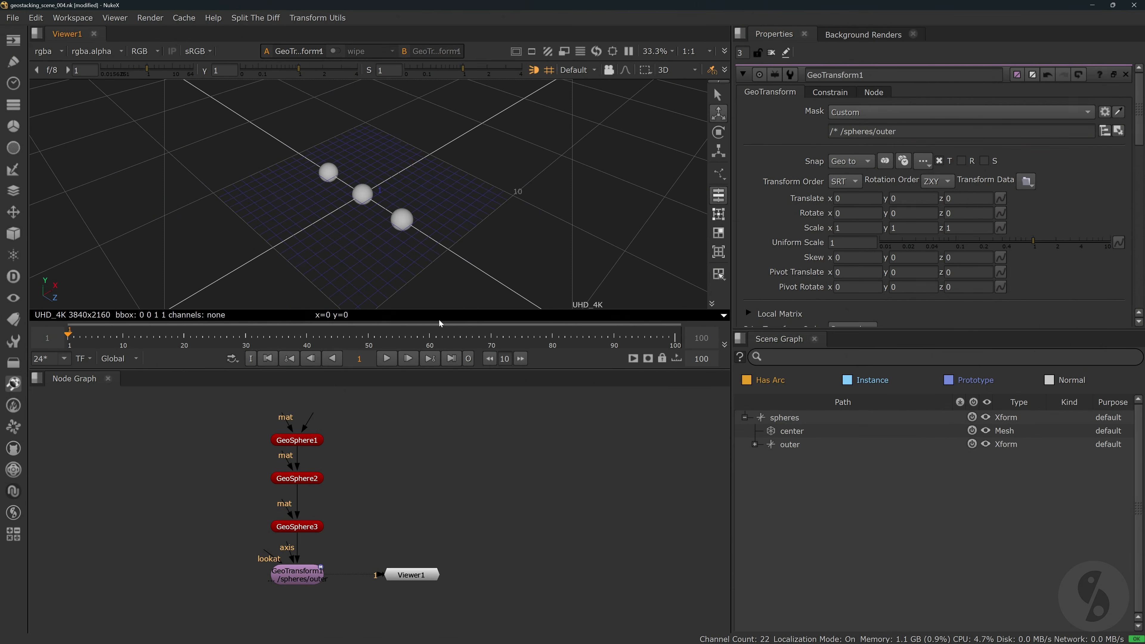
Test moving the masked spheres about 10.12 units along X with GeoTransform1, and reset its X translation to 0.
{"action": "left_click", "coordinate": [298, 574]}
{"action": "left_click_drag", "start_coordinate": [404, 175], "coordinate": [539, 142]}
{"action": "left_click_drag", "start_coordinate": [578, 197], "coordinate": [351, 207], "text": "ctrl"}
{"action": "left_click", "coordinate": [397, 243]}
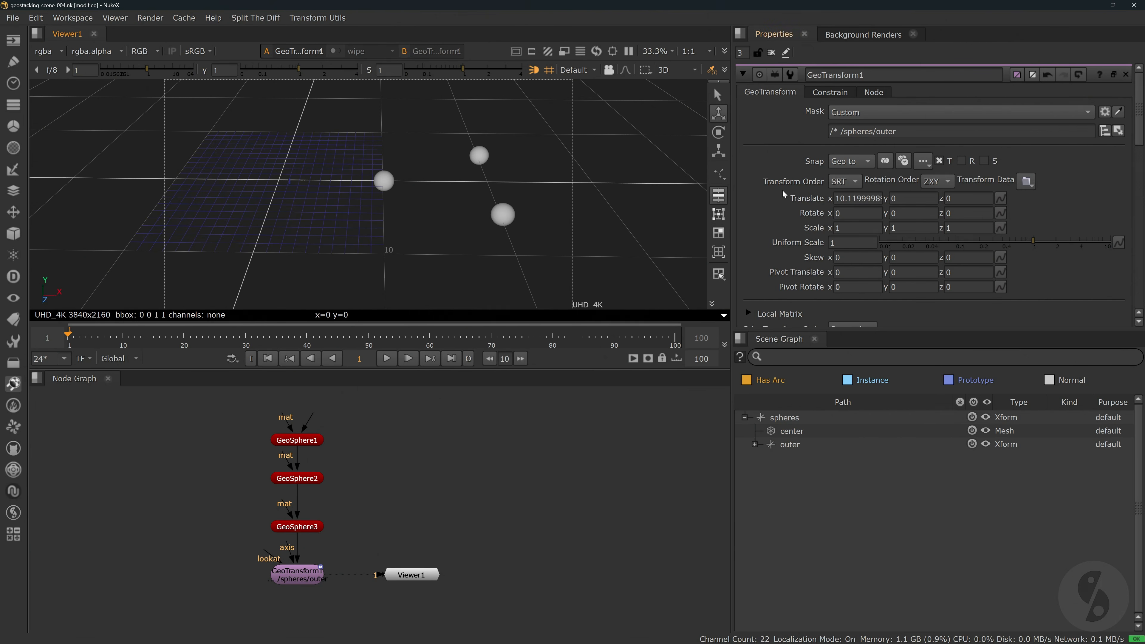
{"action": "double_click", "coordinate": [856, 199]}
{"action": "type", "text": "0"}
{"action": "key", "text": "Return"}
{"action": "left_click_drag", "start_coordinate": [322, 230], "coordinate": [353, 240], "text": "ctrl"}
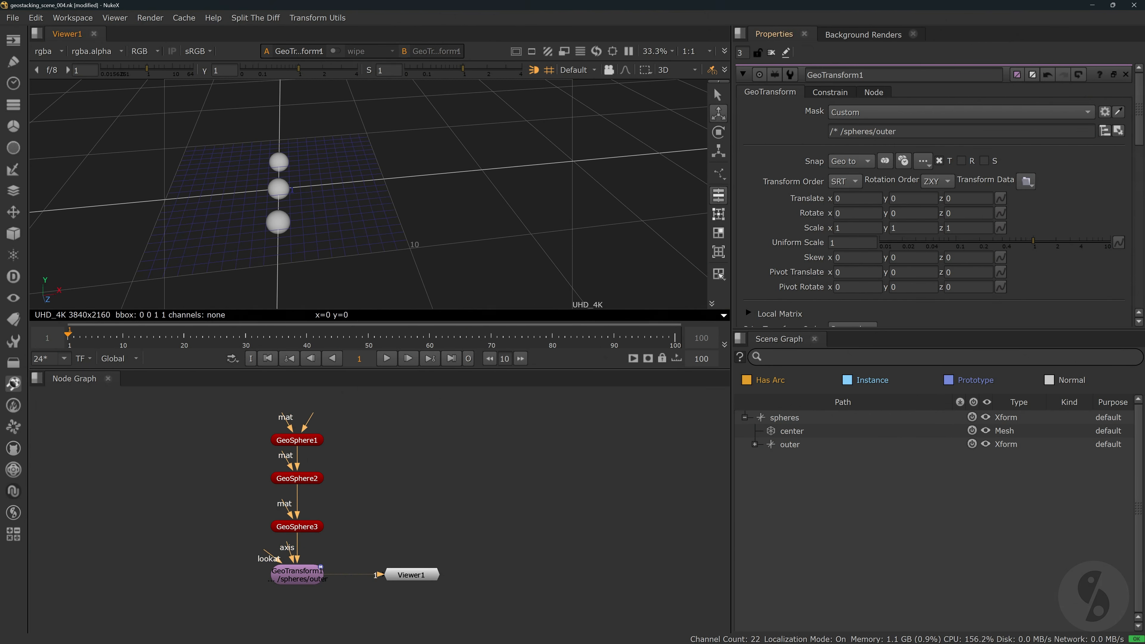
Add /spheres/outer/left to GeoTransform1's mask and move the masked spheres about 10.08 units along X.
{"action": "type", "text": "spheres/outer/left"}
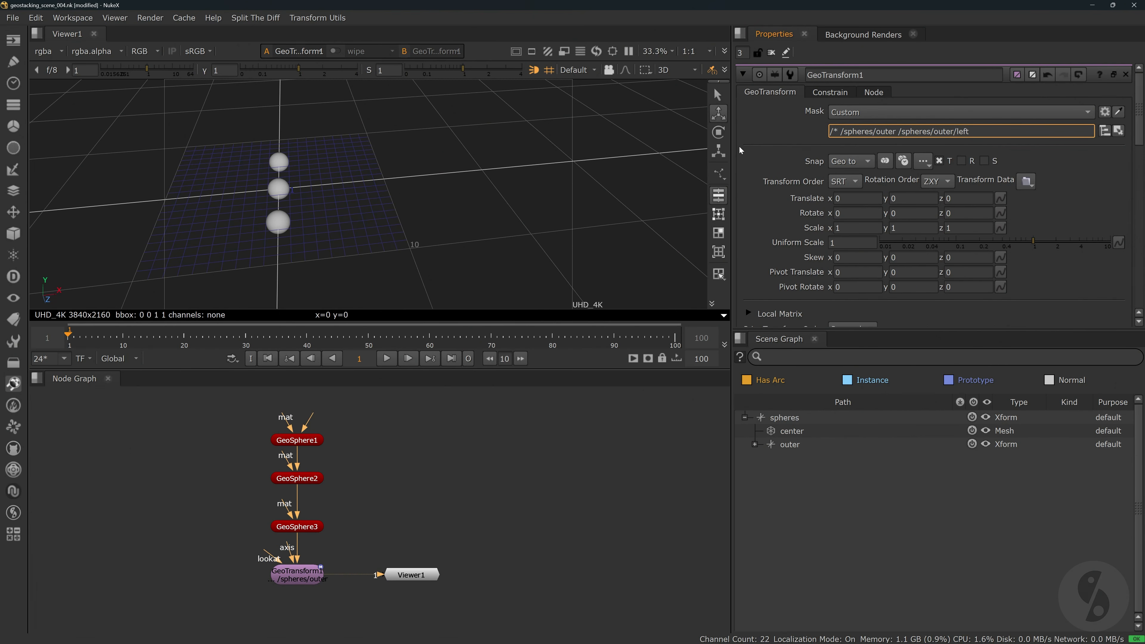
{"action": "key", "text": "Return"}
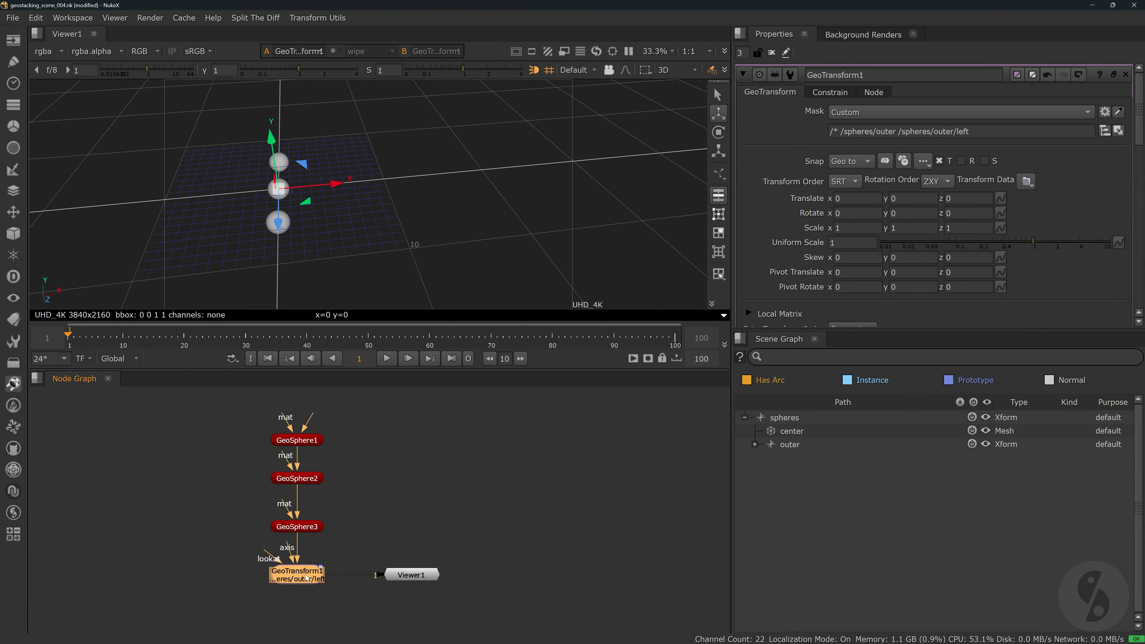
{"action": "left_click_drag", "start_coordinate": [332, 184], "coordinate": [450, 189]}
{"action": "left_click_drag", "start_coordinate": [503, 264], "coordinate": [383, 256], "text": "ctrl"}
{"action": "left_click", "coordinate": [514, 260]}
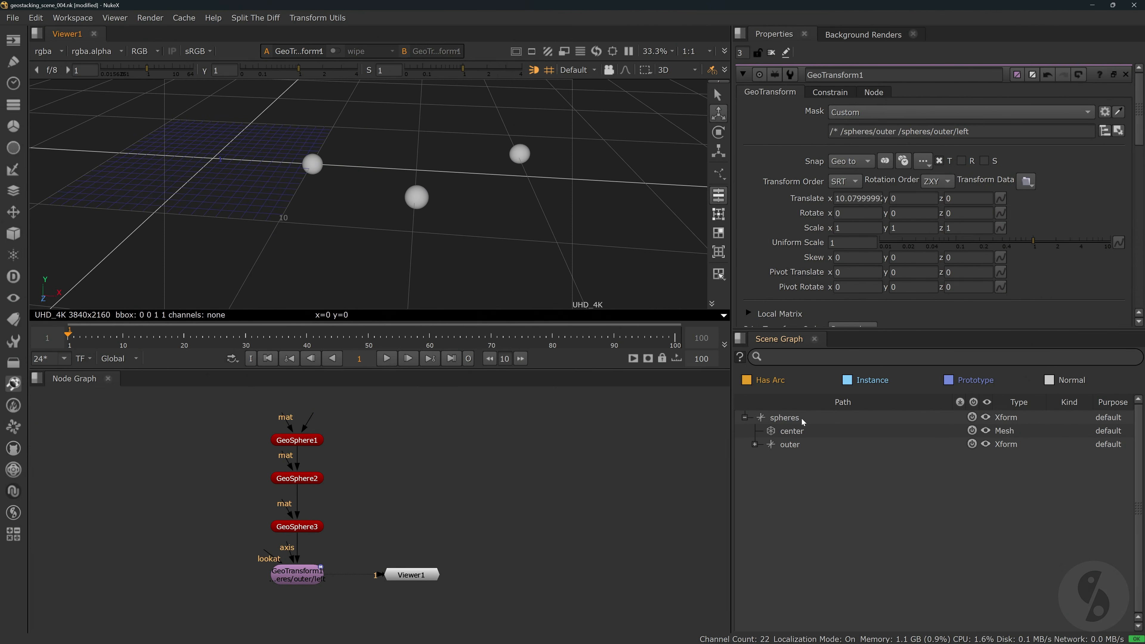
Expand the outer group in the scene graph to examine where the left sphere sits in the hierarchy.
{"action": "left_click", "coordinate": [754, 445]}
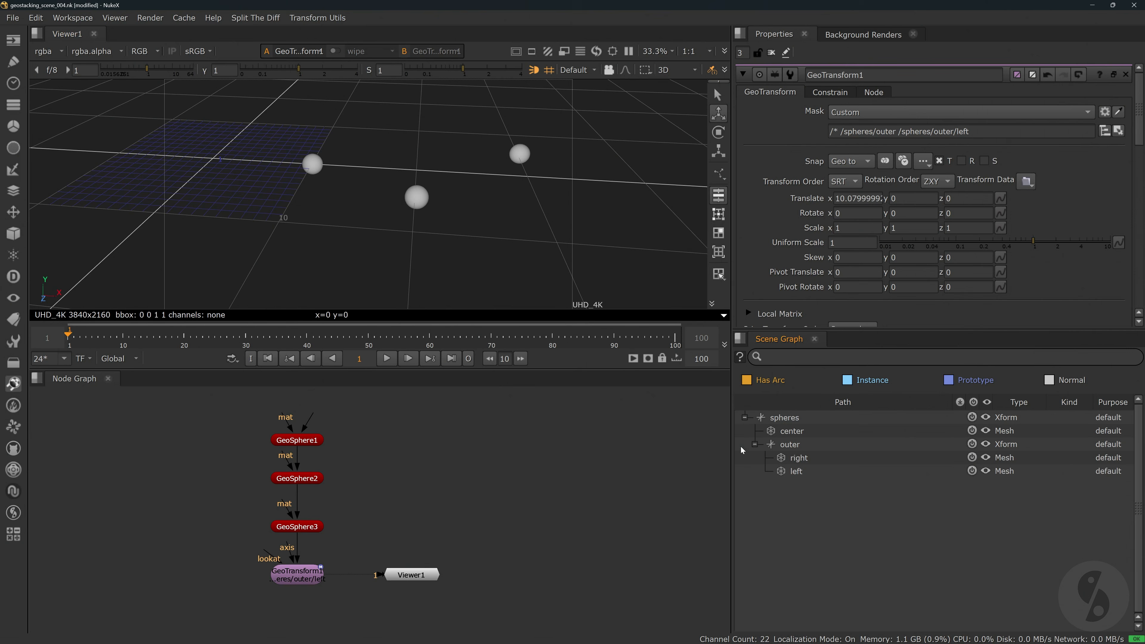
{"action": "left_click", "coordinate": [786, 472]}
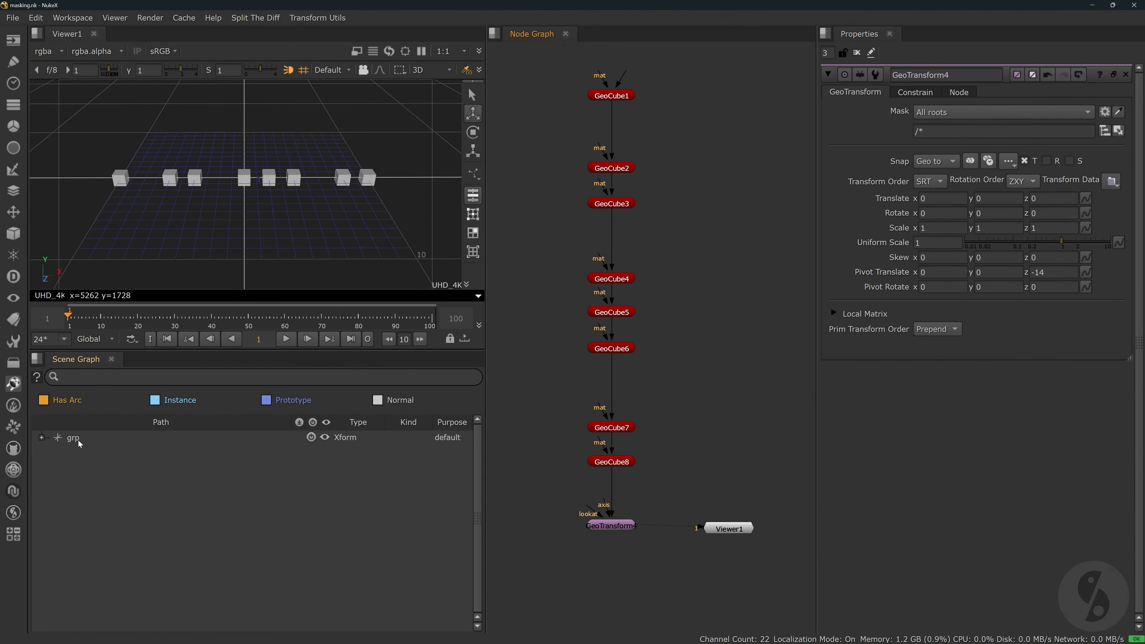
Expand grp, sub_grp, sub_sub_grp and cube_grp in the scene graph to examine the full cube hierarchy.
{"action": "left_click", "coordinate": [42, 437]}
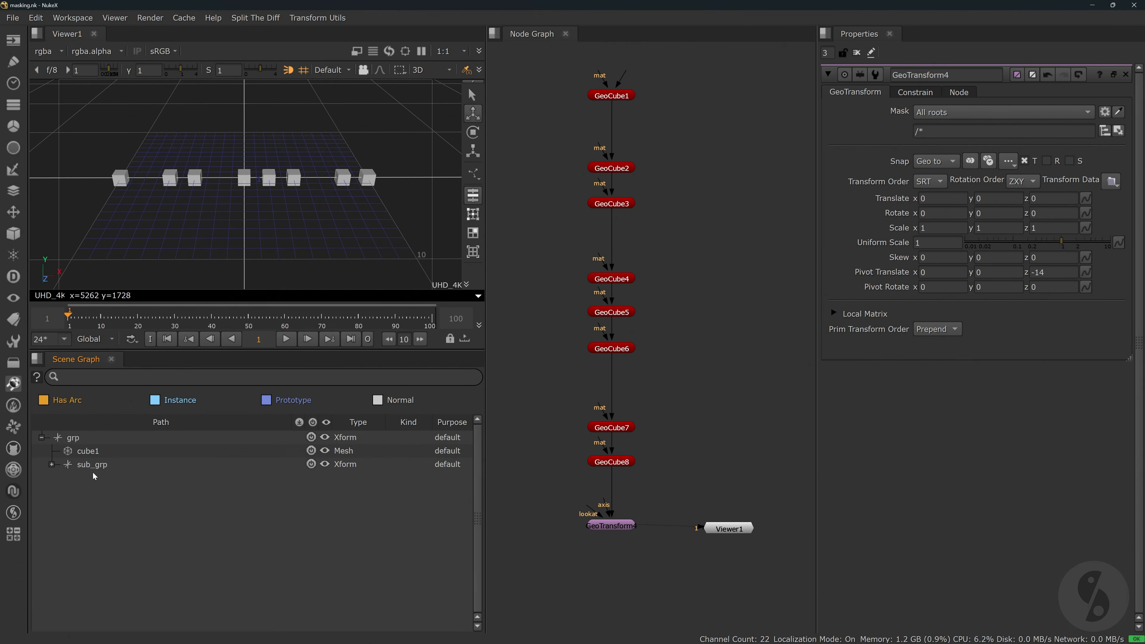
{"action": "left_click", "coordinate": [51, 465]}
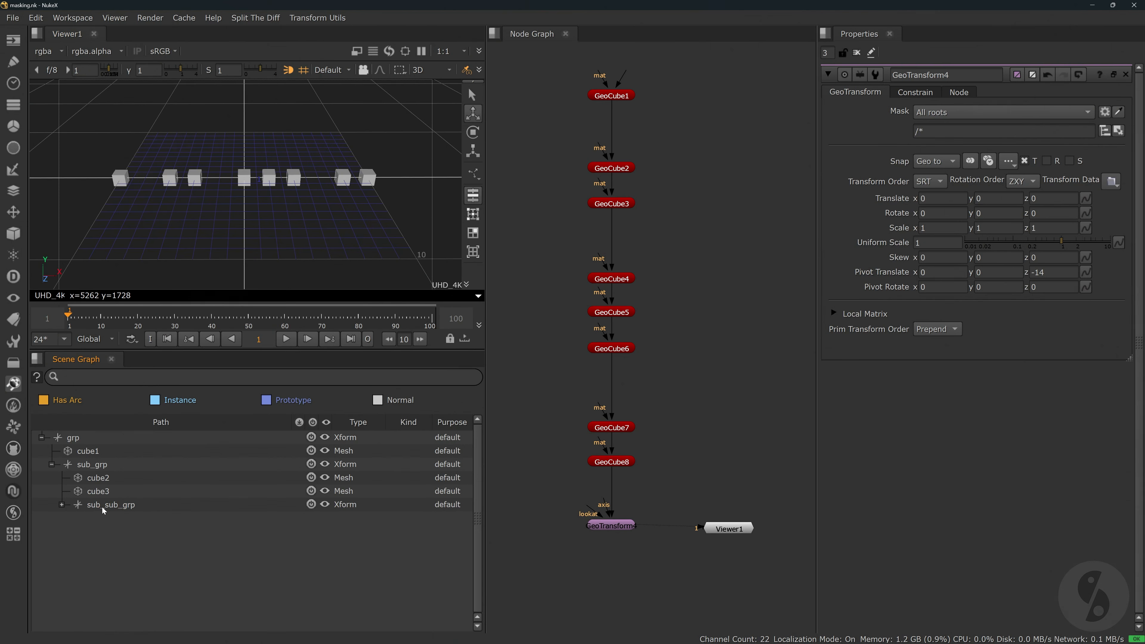
{"action": "left_click", "coordinate": [62, 505]}
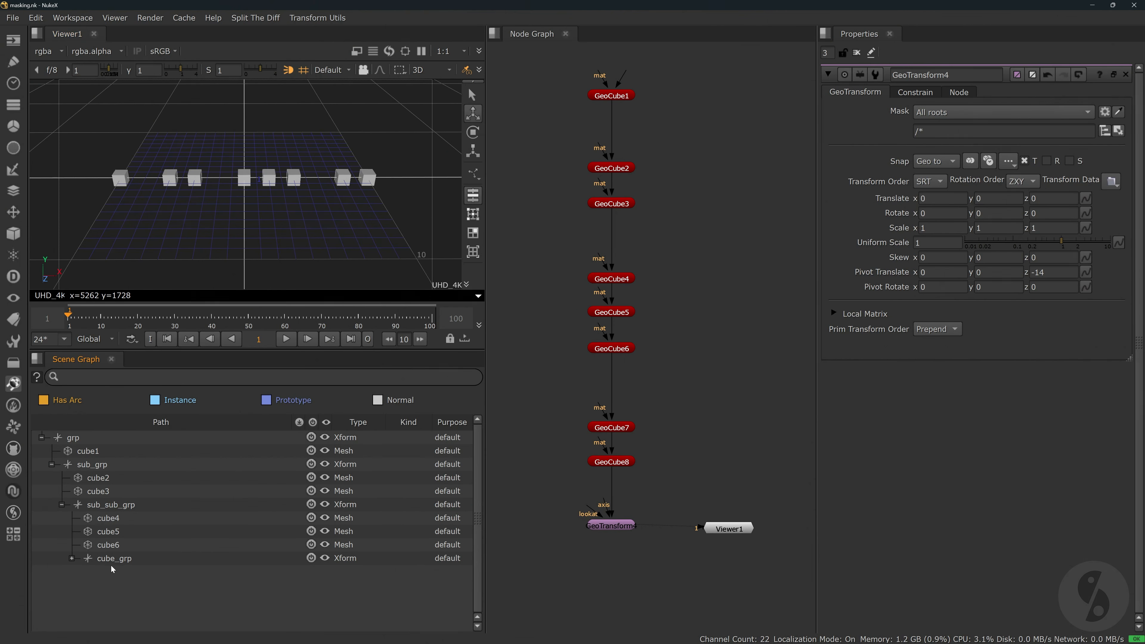
{"action": "left_click", "coordinate": [72, 558]}
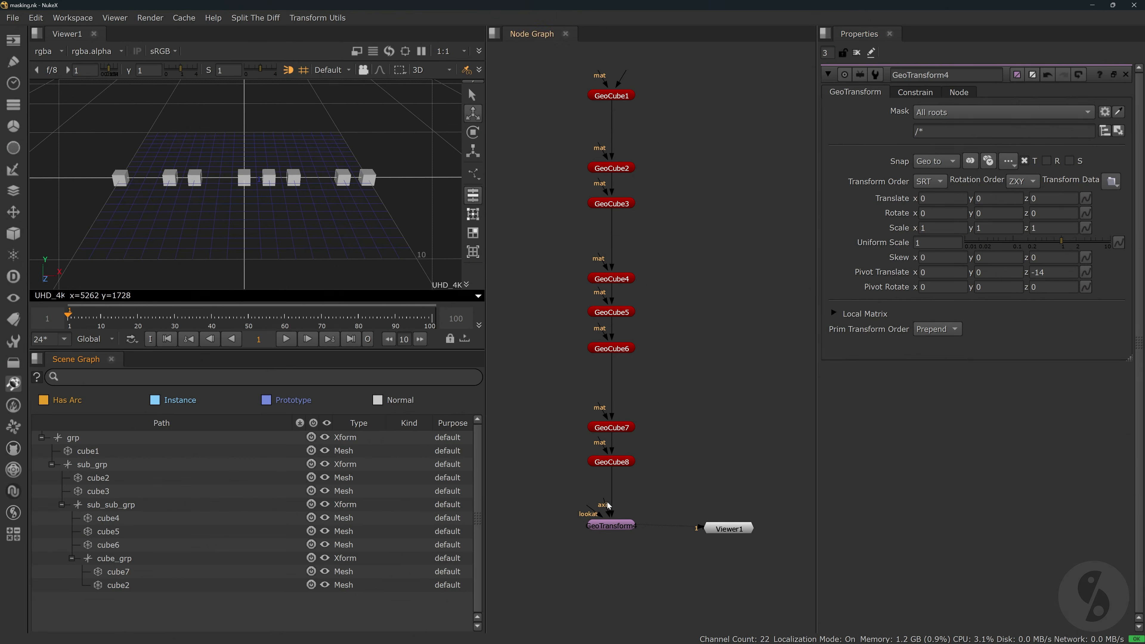
Test moving all the cubes about -2.22 units along X with GeoTransform4, and undo that move.
{"action": "left_click", "coordinate": [616, 524]}
{"action": "left_click_drag", "start_coordinate": [301, 120], "coordinate": [277, 132]}
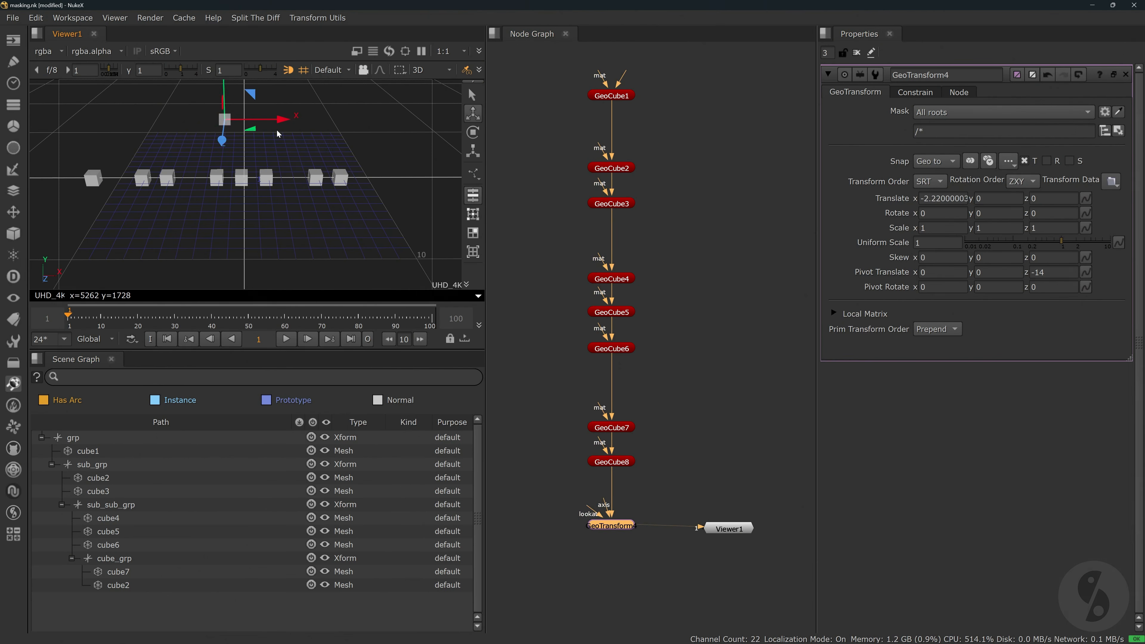
{"action": "key", "text": "ctrl+z"}
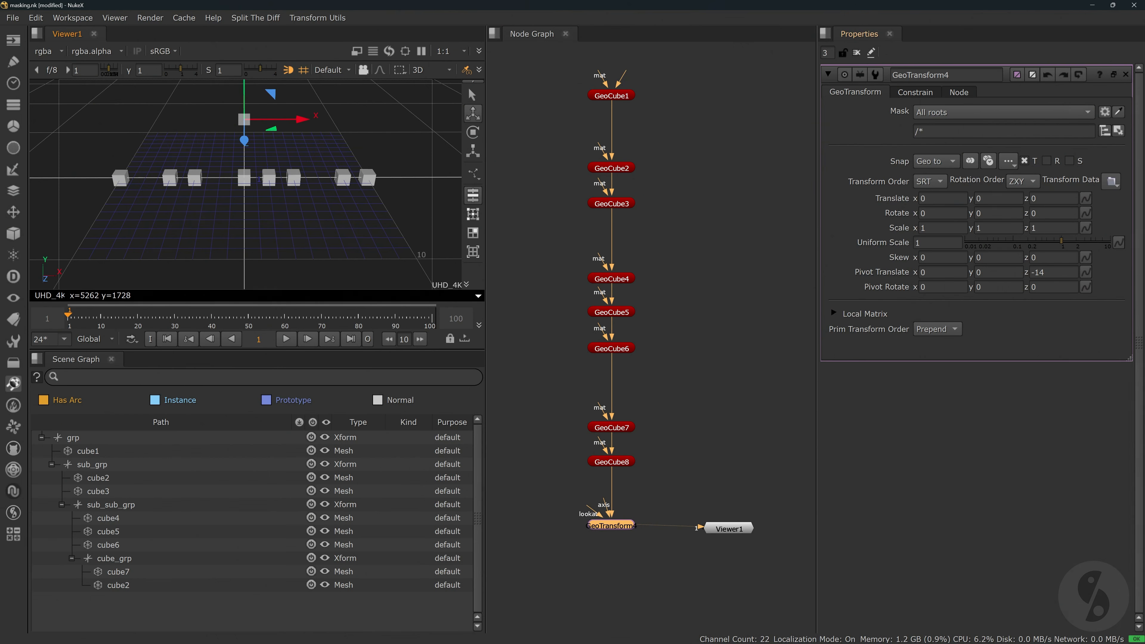
Set GeoTransform4's mask to /grp, and collapse and re-expand grp in the scene graph.
{"action": "left_click_drag", "start_coordinate": [940, 131], "coordinate": [865, 128]}
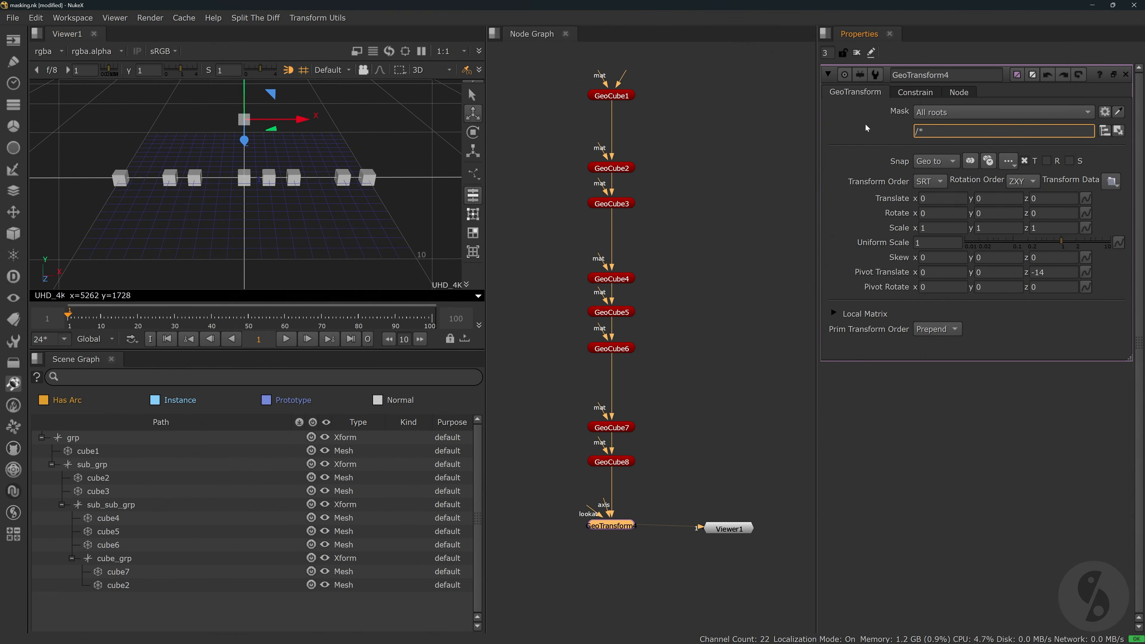
{"action": "type", "text": "/grp"}
{"action": "key", "text": "Return"}
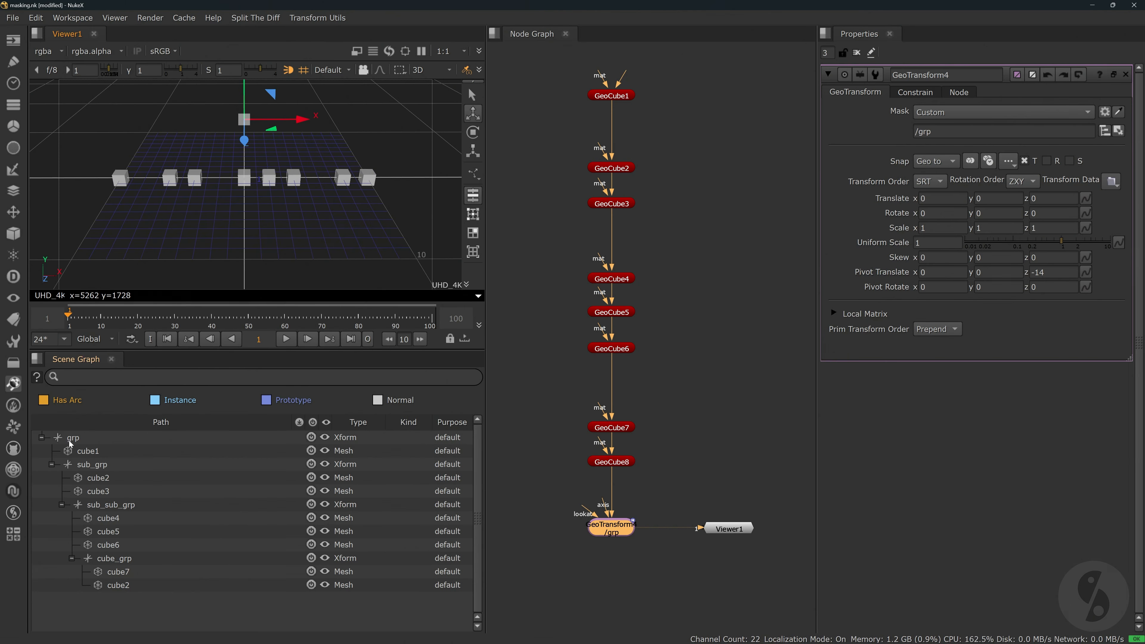
{"action": "left_click", "coordinate": [41, 437]}
{"action": "left_click", "coordinate": [41, 437]}
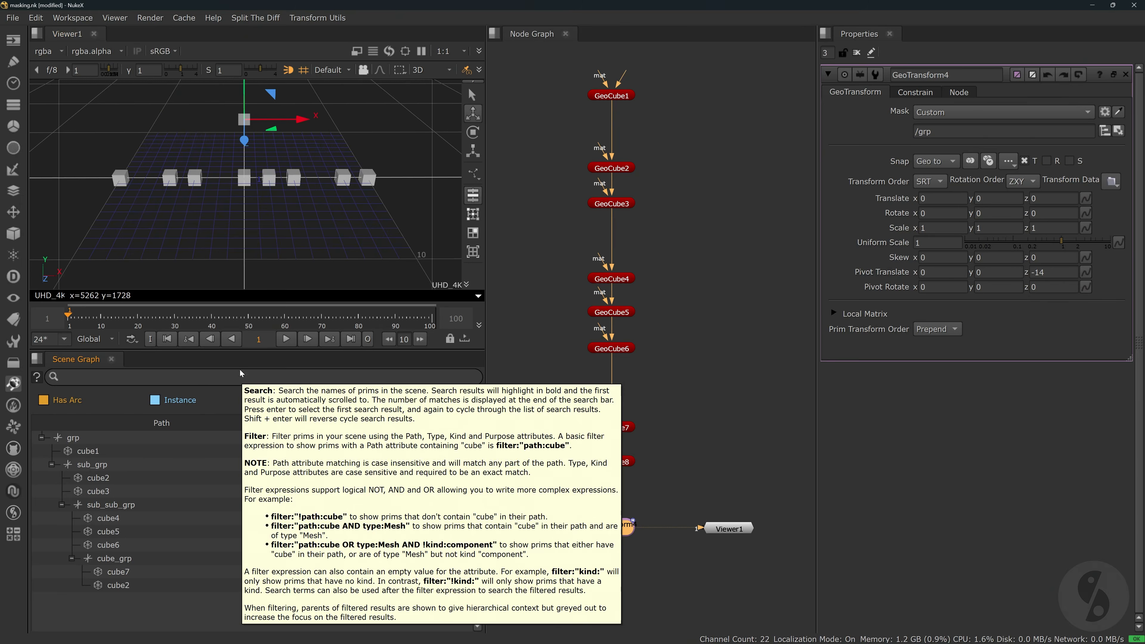
{"action": "scroll", "coordinate": [323, 209], "scroll_direction": "down", "scroll_amount": 3}
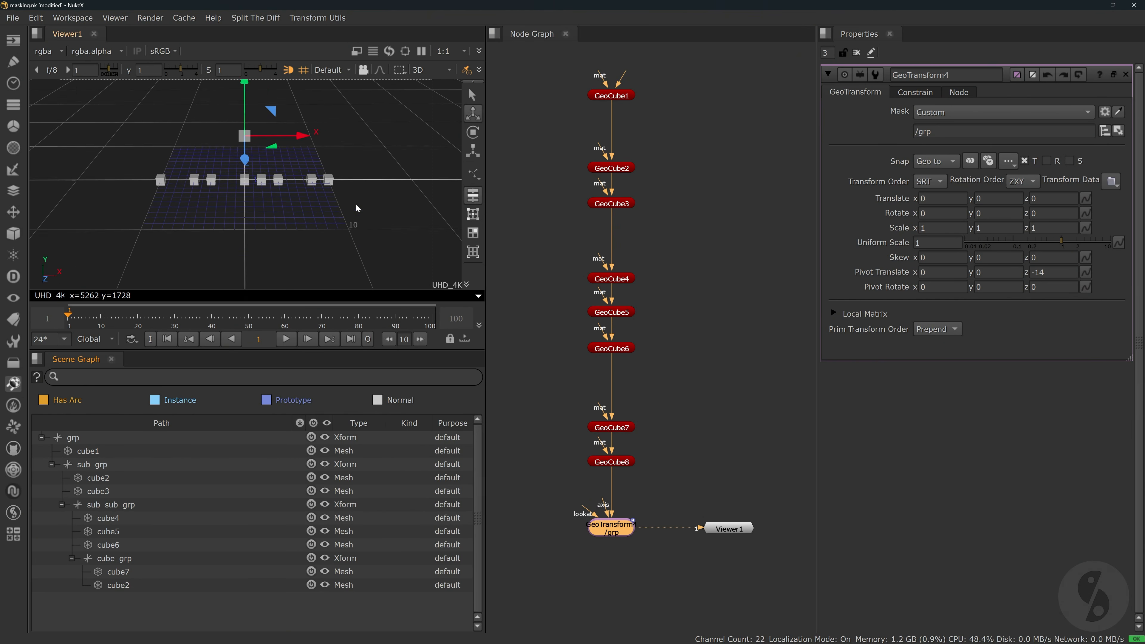
{"action": "middle_click_drag", "start_coordinate": [355, 209], "coordinate": [341, 263]}
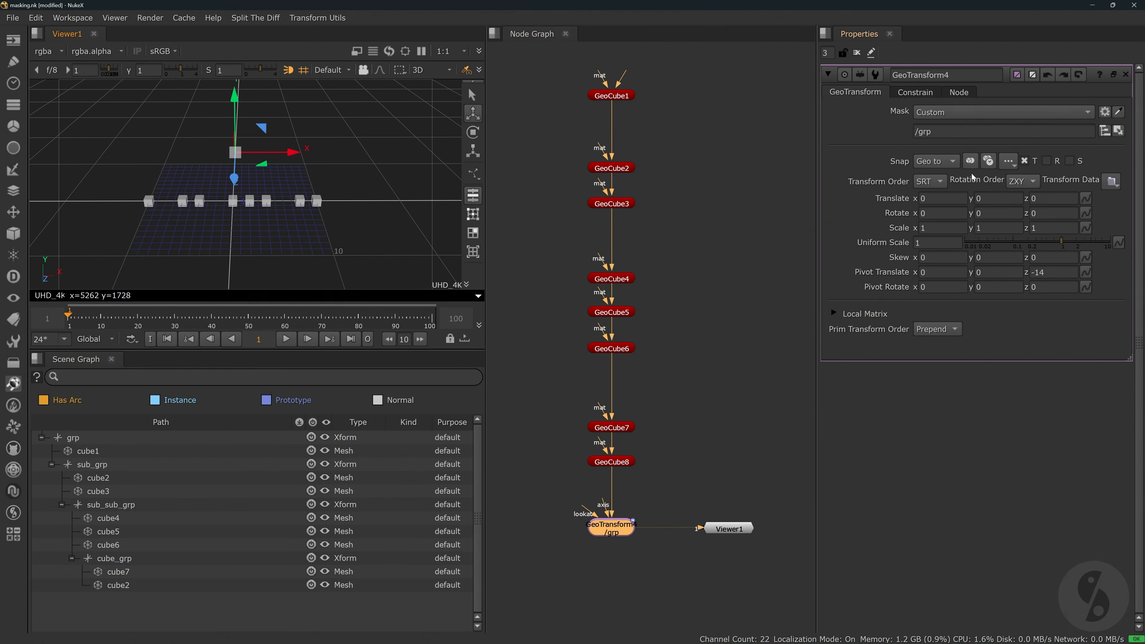
Narrow GeoTransform4's mask to /grp/cube1, test moving that cube along X and undo the move.
{"action": "left_click", "coordinate": [949, 132]}
{"action": "type", "text": "/c"}
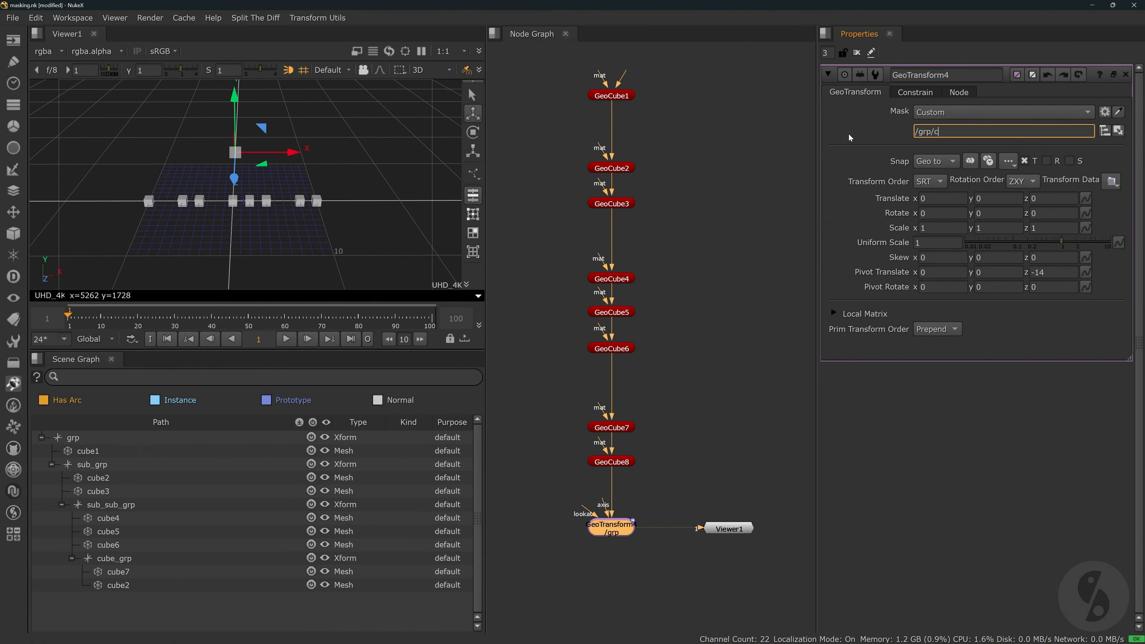
{"action": "type", "text": "ube1"}
{"action": "key", "text": "Return"}
{"action": "left_click_drag", "start_coordinate": [289, 153], "coordinate": [267, 153]}
{"action": "key", "text": "ctrl+z"}
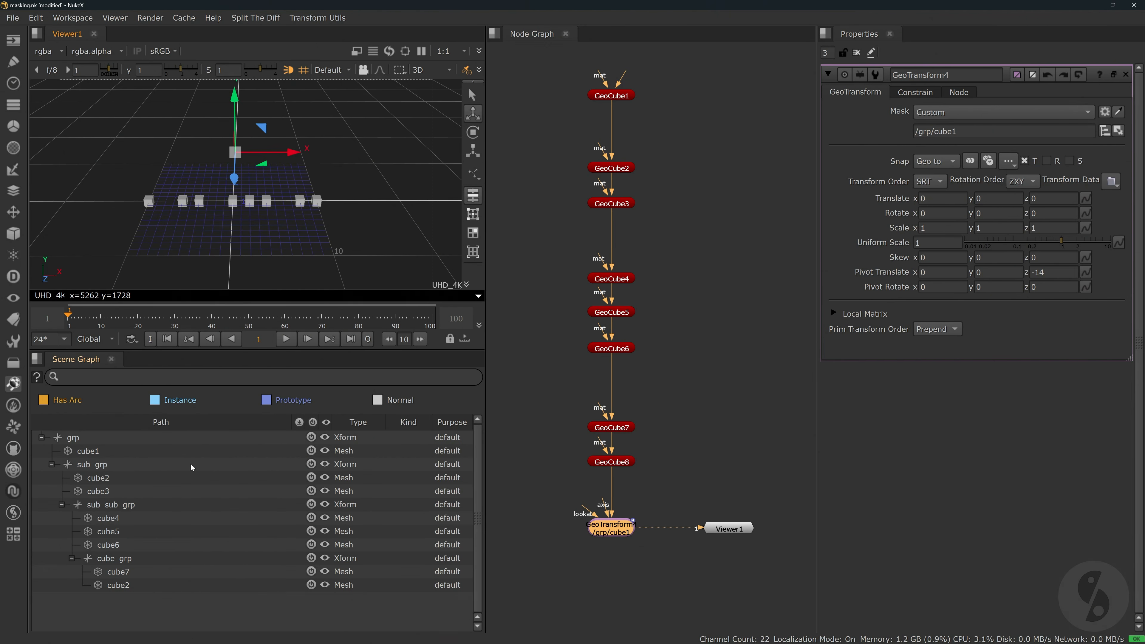
Change GeoTransform4's mask to the wildcard path /grp/*cube*, test a move along X and undo it.
{"action": "left_click", "coordinate": [955, 131]}
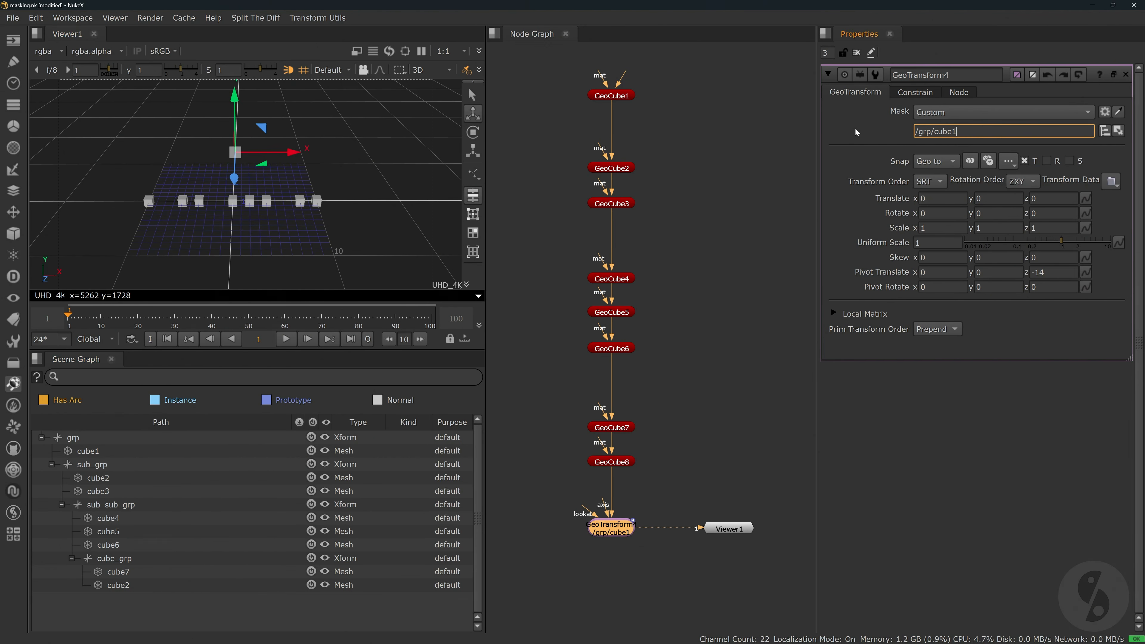
{"action": "key", "text": "BackSpace"}
{"action": "type", "text": "*"}
{"action": "key", "text": "Left"}
{"action": "key", "text": "Left"}
{"action": "key", "text": "Left"}
{"action": "key", "text": "Left"}
{"action": "key", "text": "Left"}
{"action": "type", "text": "*"}
{"action": "key", "text": "Return"}
{"action": "left_click_drag", "start_coordinate": [297, 153], "coordinate": [286, 154]}
{"action": "key", "text": "ctrl+z"}
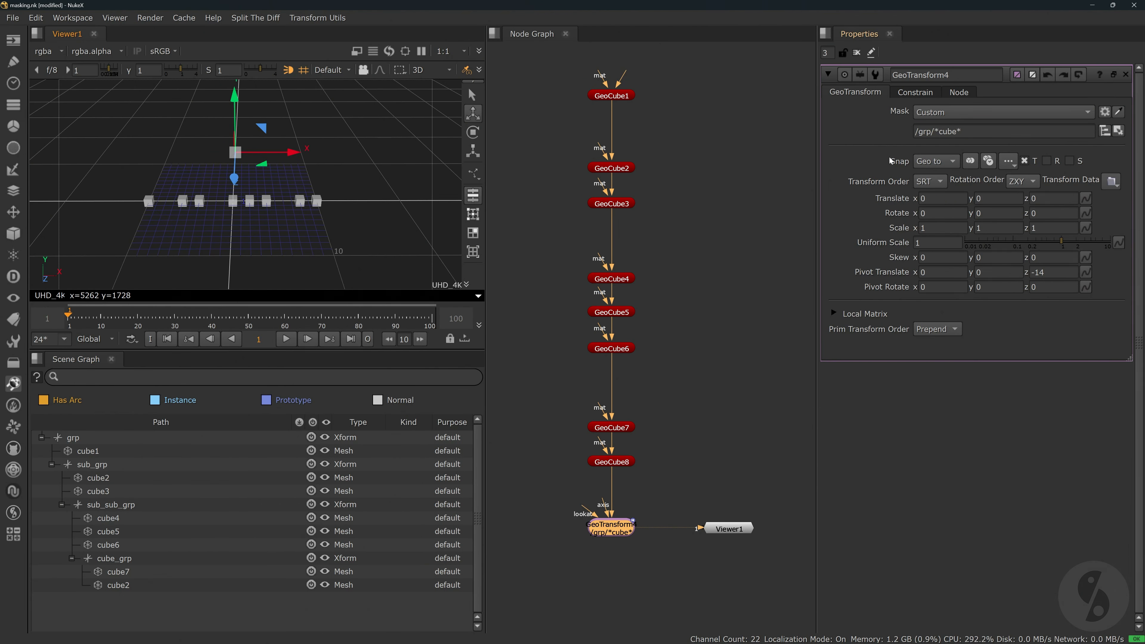
Collapse and re-expand sub_grp in the scene graph, and change GeoTransform4's mask to /grp//*cube*.
{"action": "left_click", "coordinate": [51, 464]}
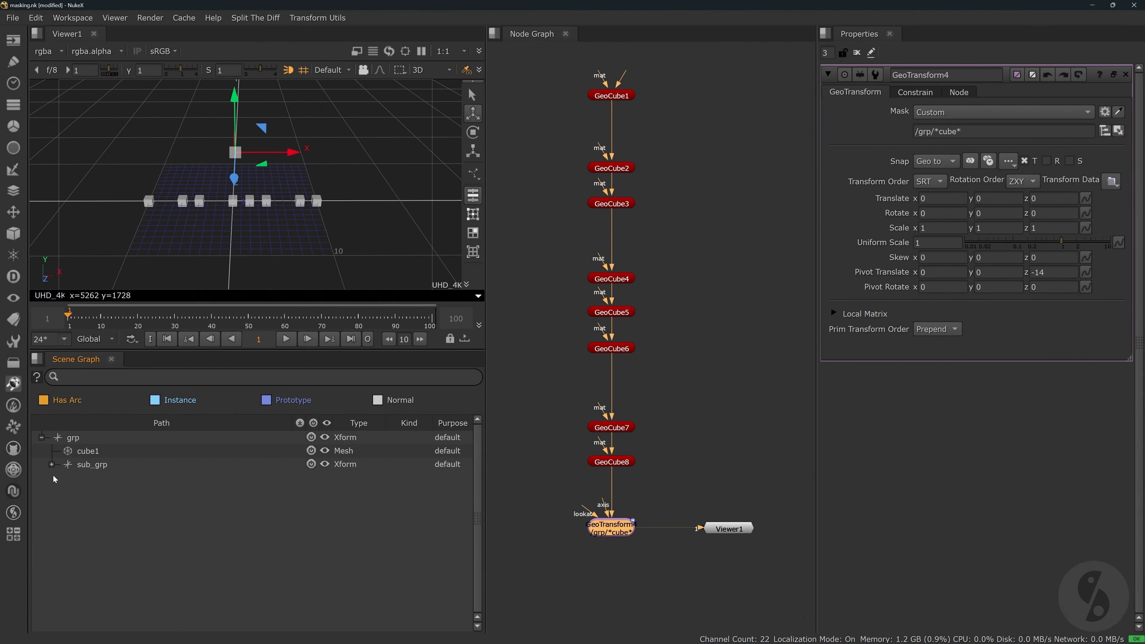
{"action": "left_click", "coordinate": [51, 464]}
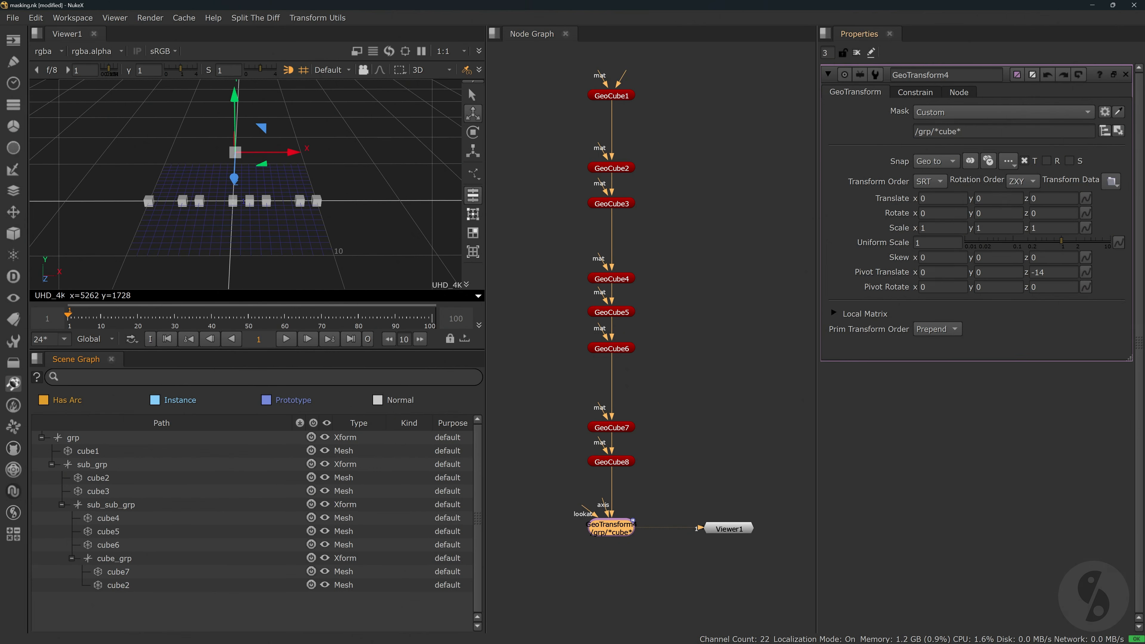
{"action": "left_click", "coordinate": [934, 132]}
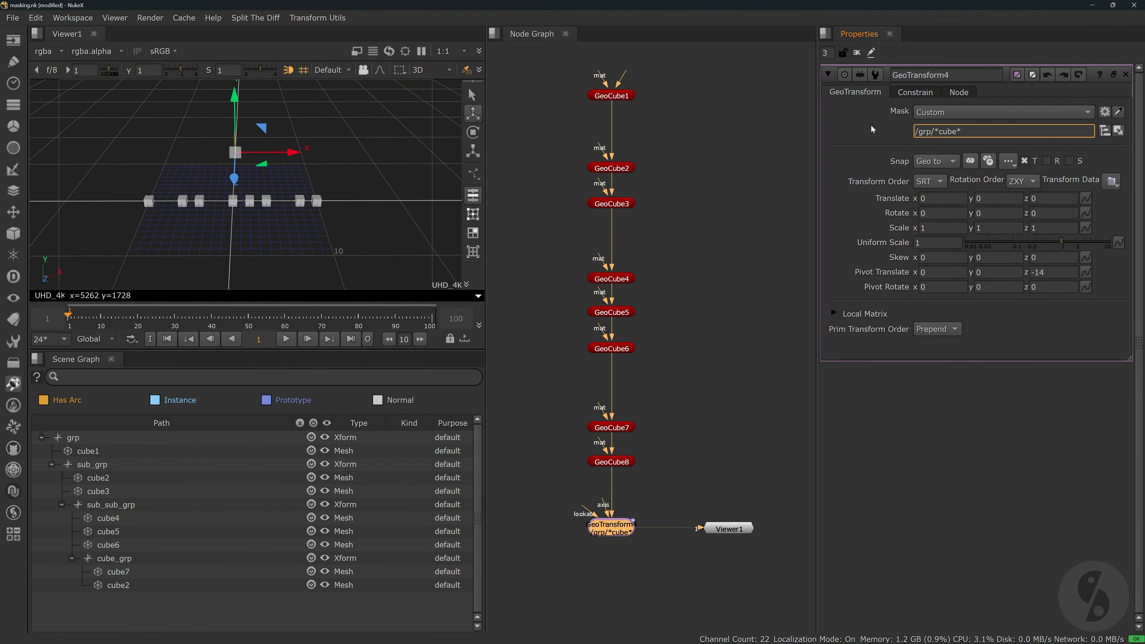
{"action": "type", "text": "/"}
Test moving everything matched by the recursive cube mask about 5 units along X, and undo the moves.
{"action": "left_click_drag", "start_coordinate": [292, 152], "coordinate": [326, 153]}
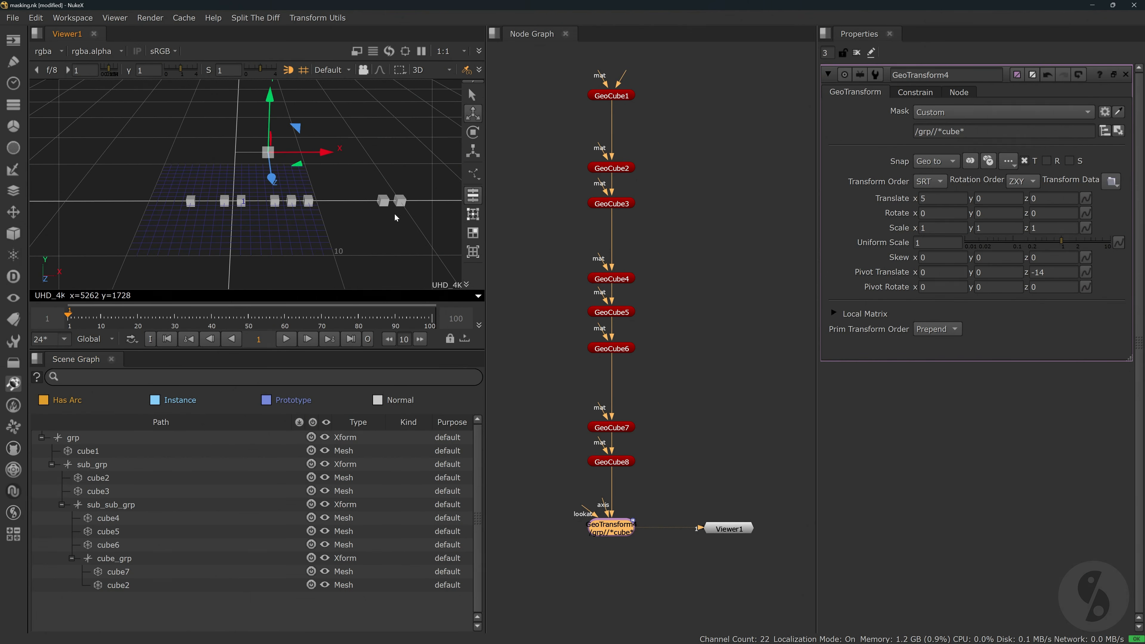
{"action": "left_click_drag", "start_coordinate": [317, 151], "coordinate": [294, 160]}
{"action": "key", "text": "ctrl+z"}
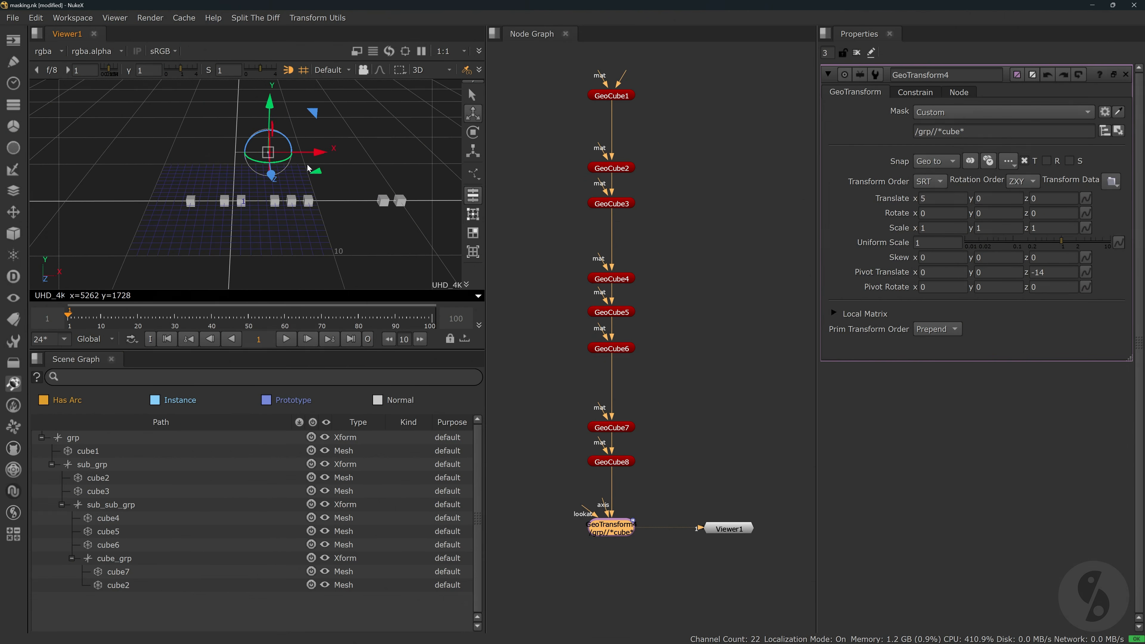
{"action": "key", "text": "ctrl+z"}
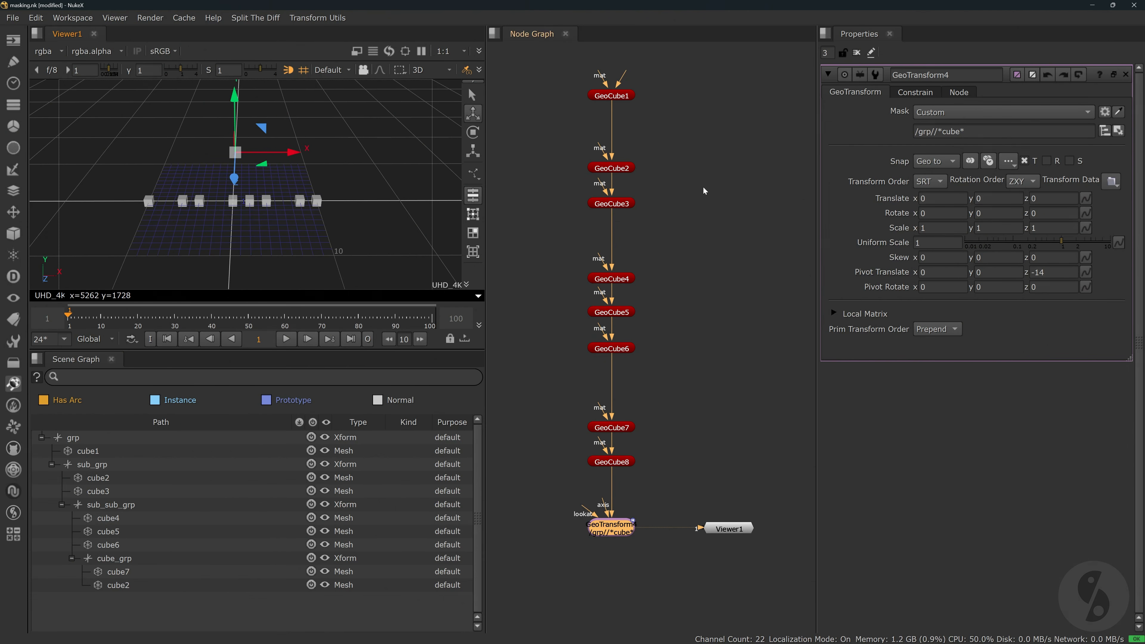
Replace GeoTransform4's mask with //*sub* and move the matching groups about 5.36 units along X.
{"action": "left_click_drag", "start_coordinate": [979, 131], "coordinate": [859, 128]}
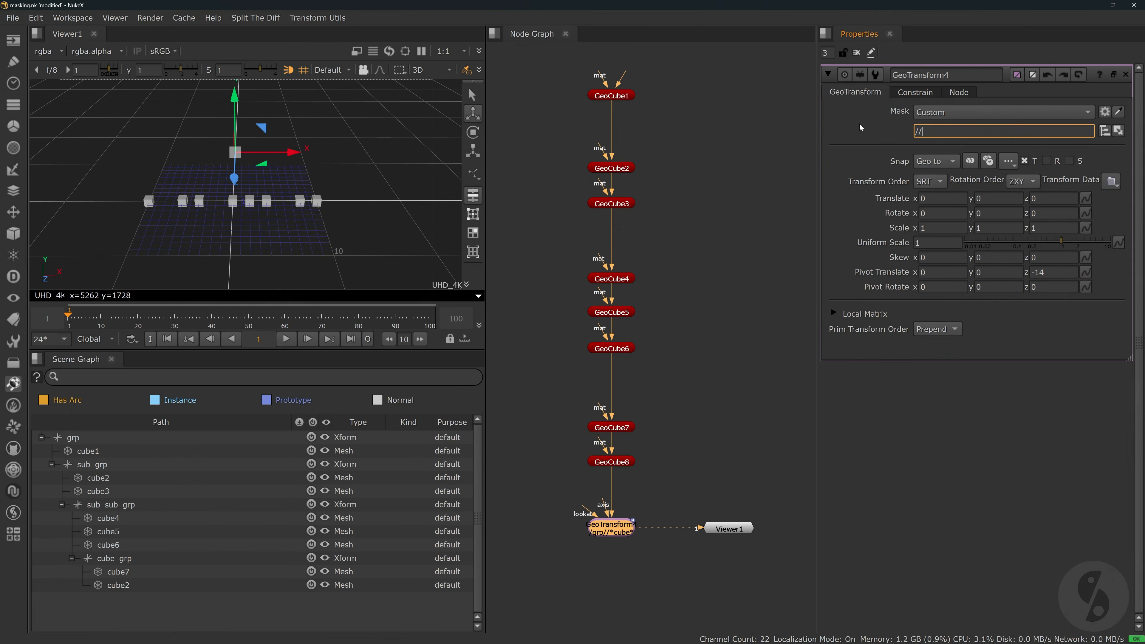
{"action": "type", "text": "*sub*"}
{"action": "key", "text": "Return"}
{"action": "left_click_drag", "start_coordinate": [297, 152], "coordinate": [334, 158]}
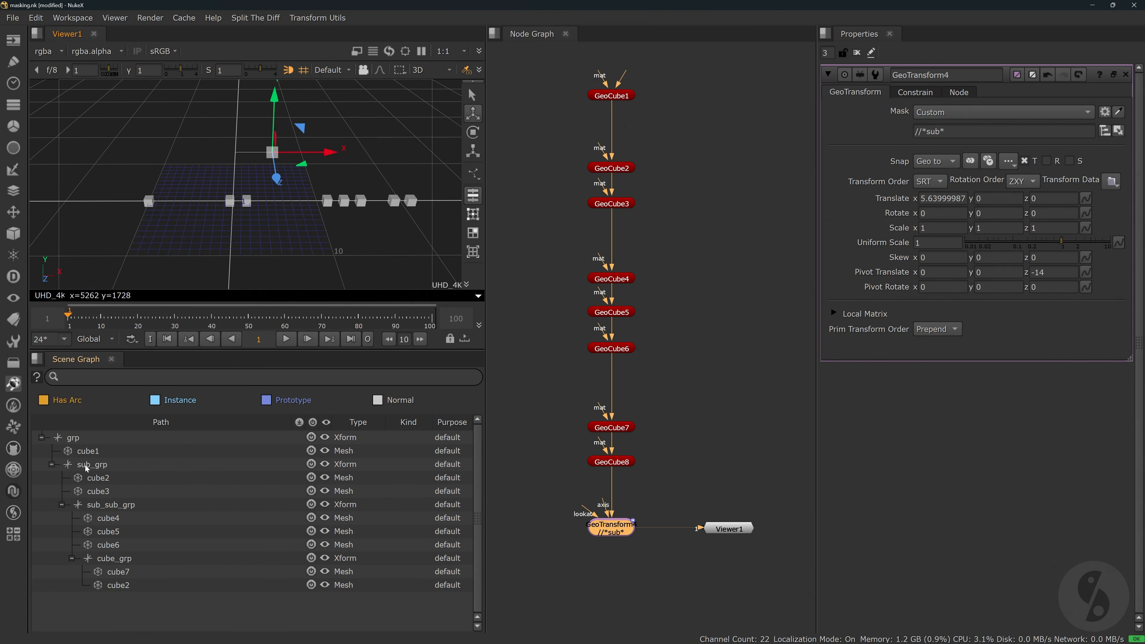
{"action": "left_click_drag", "start_coordinate": [317, 152], "coordinate": [326, 163]}
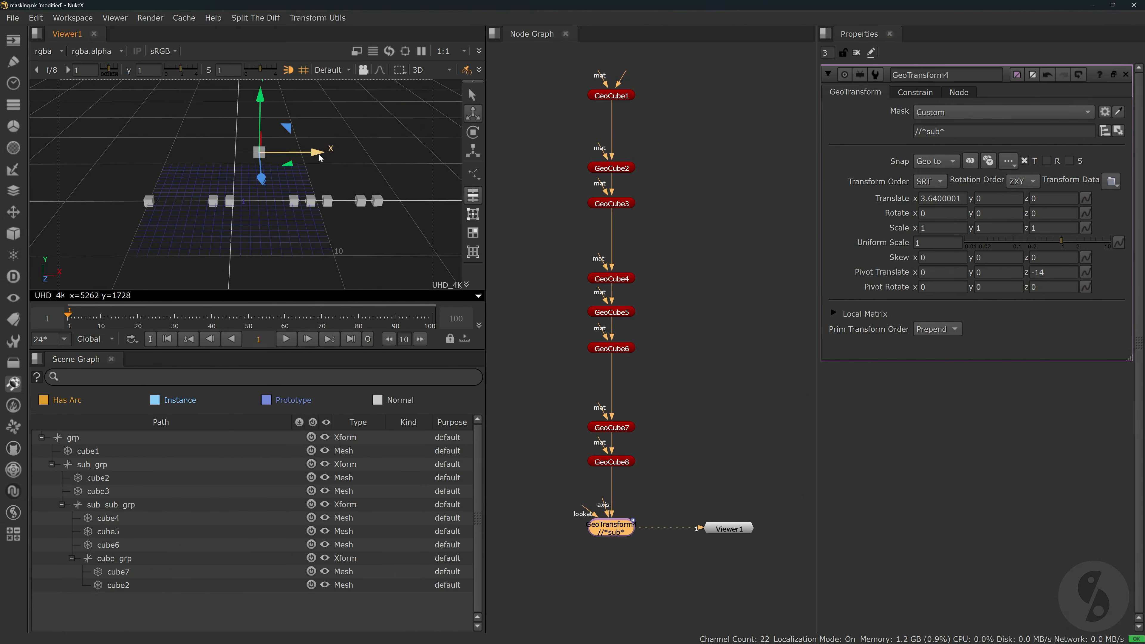
{"action": "mouse_move", "coordinate": [319, 153]}
{"action": "left_mouse_down"}
{"action": "mouse_move", "coordinate": [347, 156]}
{"action": "mouse_move", "coordinate": [298, 157]}
{"action": "mouse_move", "coordinate": [350, 161]}
{"action": "mouse_move", "coordinate": [319, 161]}
{"action": "mouse_move", "coordinate": [330, 162]}
{"action": "left_mouse_up"}
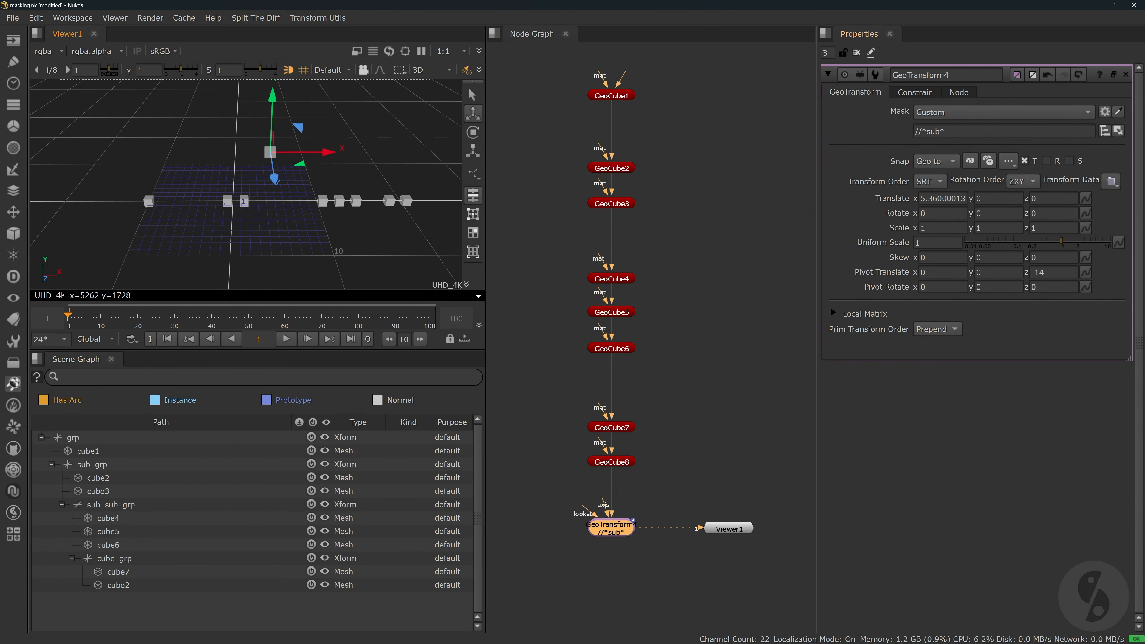
Reset GeoTransform4's X translation to 0 and deselect the node.
{"action": "left_click", "coordinate": [943, 199]}
{"action": "key", "text": "ctrl+a"}
{"action": "type", "text": "0"}
{"action": "key", "text": "Return"}
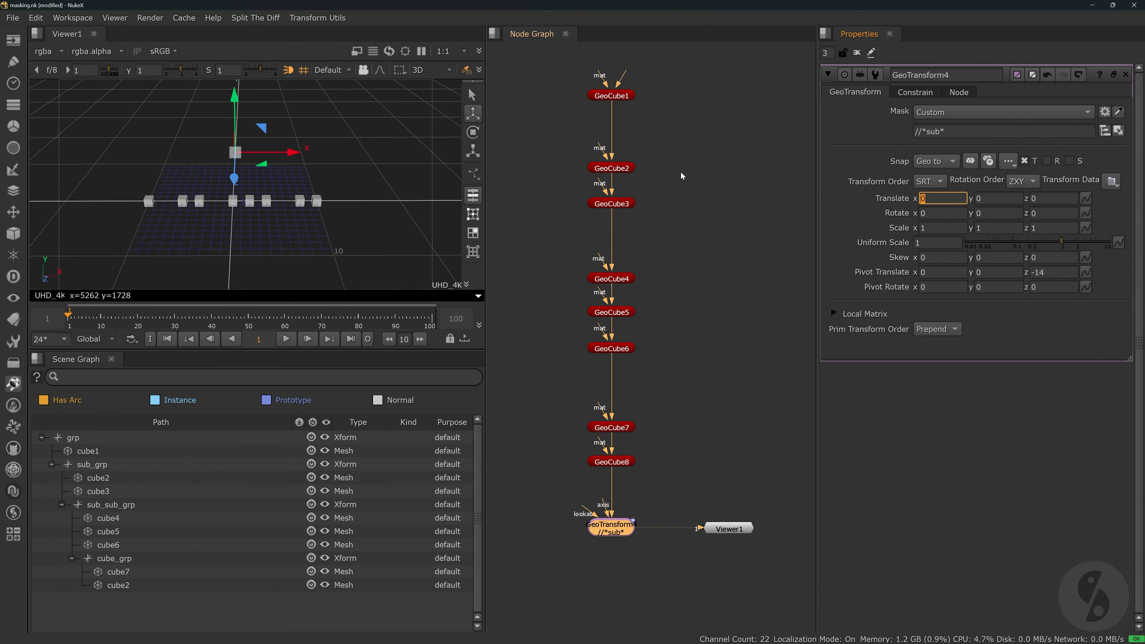
{"action": "left_click", "coordinate": [702, 184]}
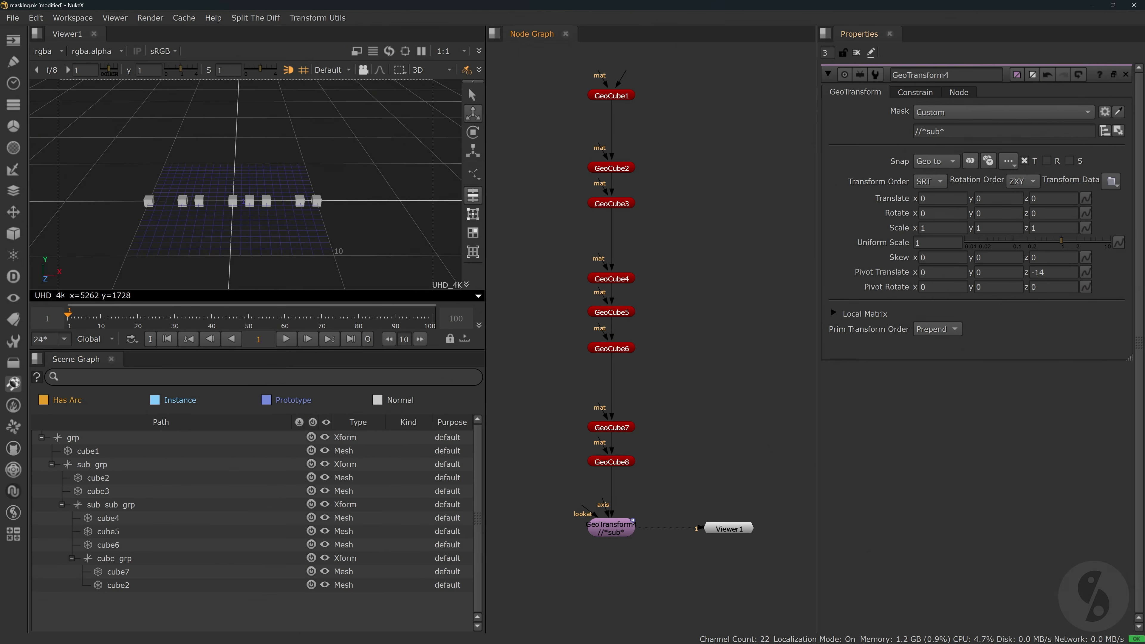
Extend GeoTransform4's mask to //*sub*//* and move the matching prims about 3 units along X.
{"action": "left_click", "coordinate": [969, 131]}
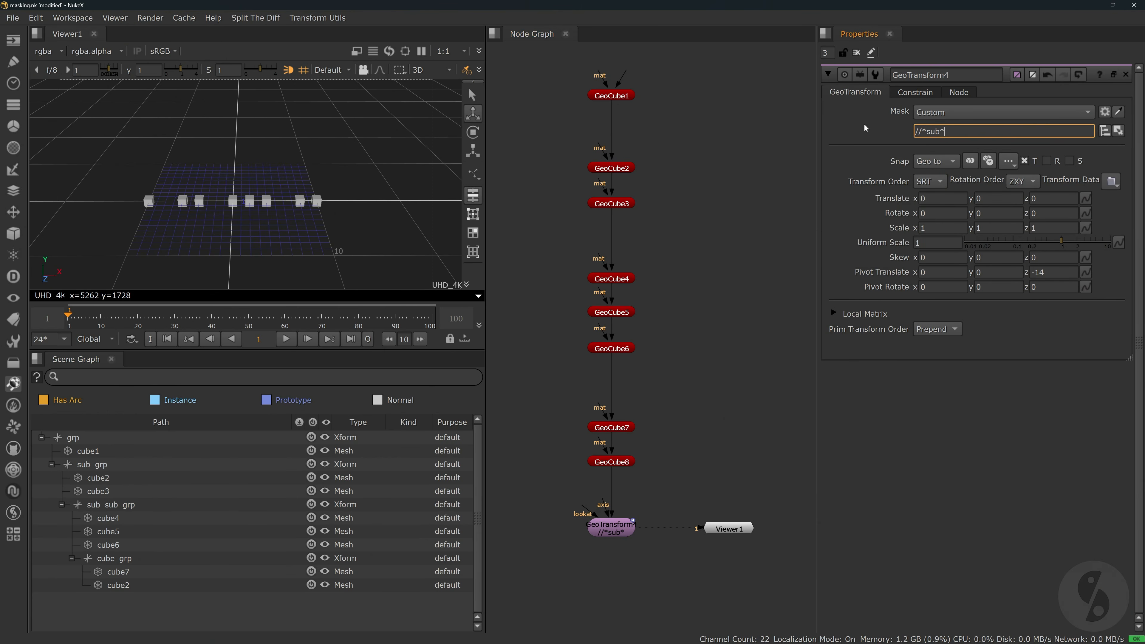
{"action": "type", "text": "//*"}
{"action": "left_click", "coordinate": [606, 536]}
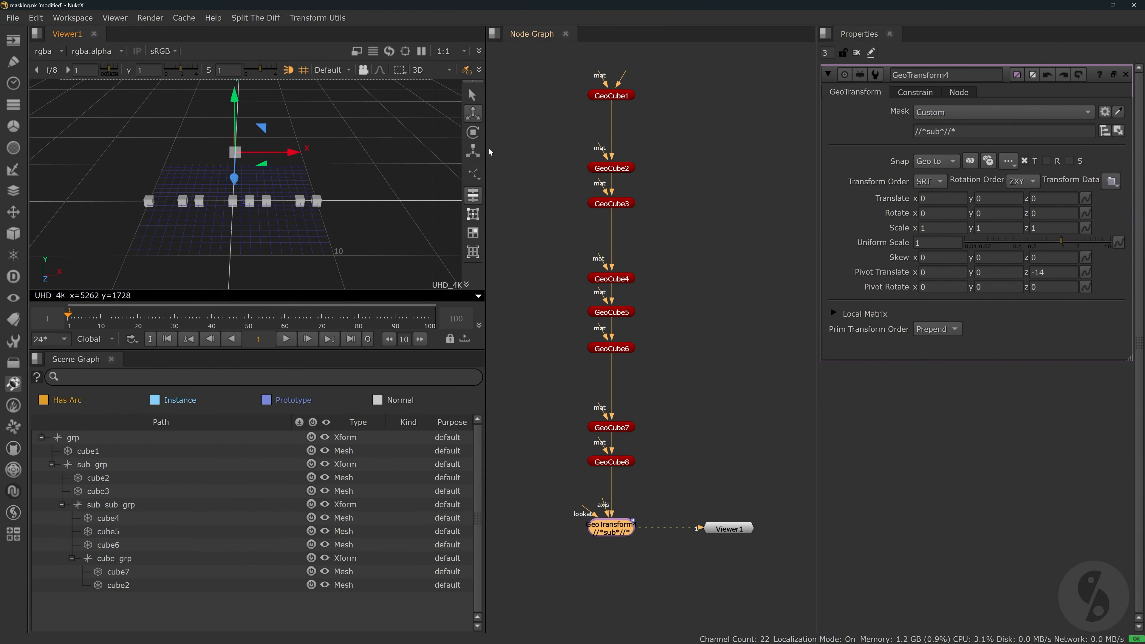
{"action": "left_click_drag", "start_coordinate": [292, 154], "coordinate": [319, 153]}
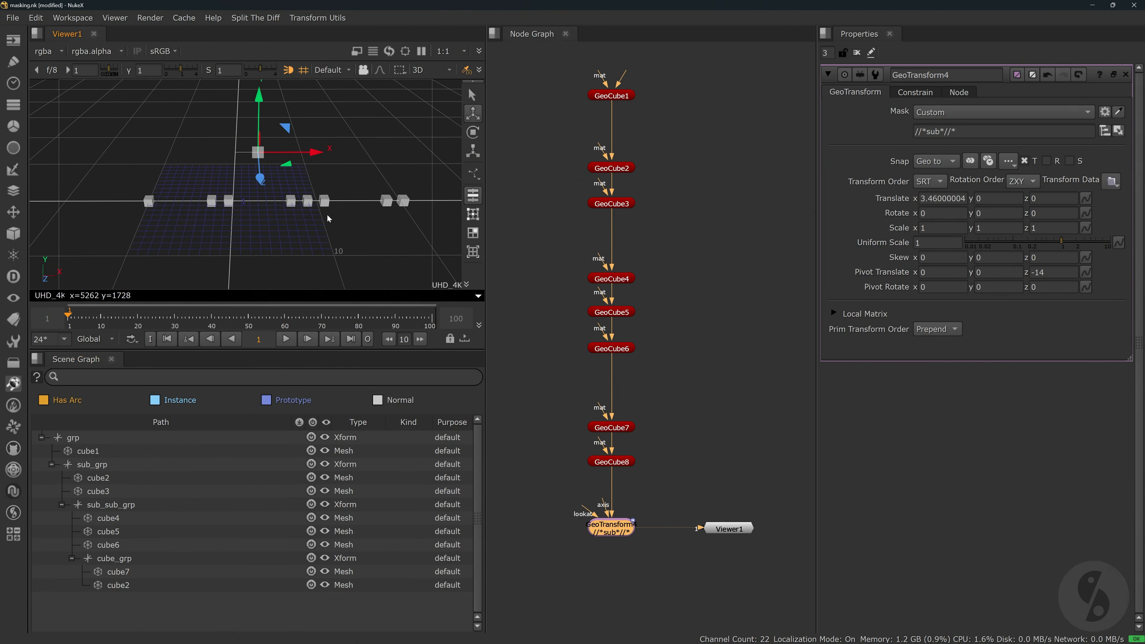
{"action": "mouse_move", "coordinate": [315, 153]}
{"action": "left_mouse_down"}
{"action": "mouse_move", "coordinate": [307, 158]}
{"action": "mouse_move", "coordinate": [335, 158]}
{"action": "mouse_move", "coordinate": [315, 154]}
{"action": "left_mouse_up"}
Shorten the mask to //*sub* for a small comparison move along X, and restore it to //*sub*//*.
{"action": "left_click_drag", "start_coordinate": [957, 131], "coordinate": [944, 132]}
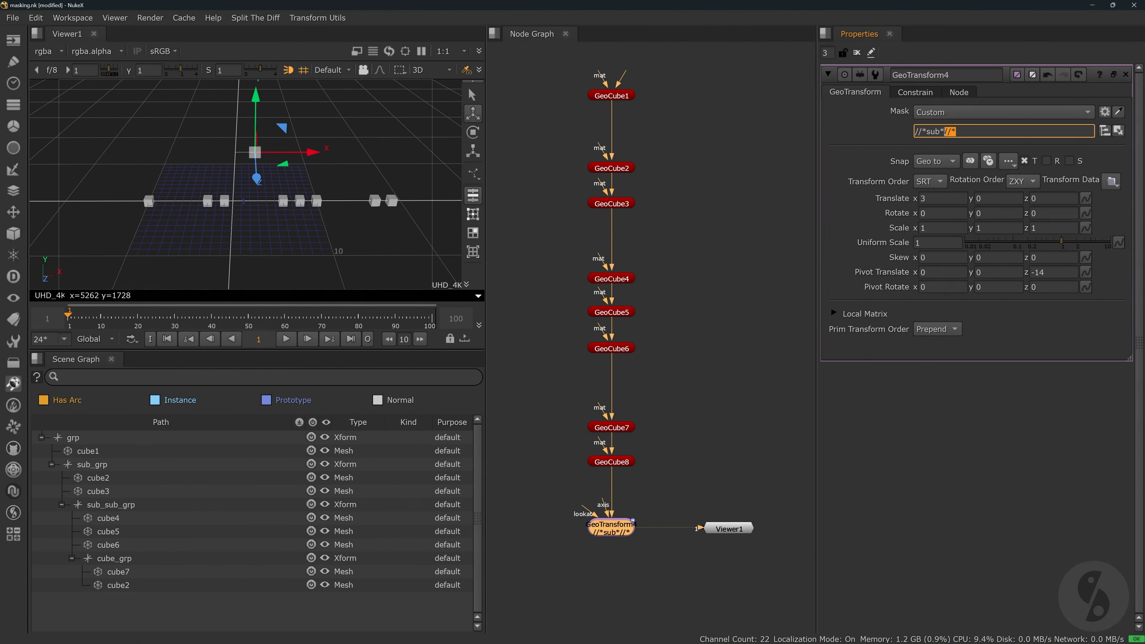
{"action": "key", "text": "BackSpace"}
{"action": "key", "text": "Return"}
{"action": "left_click_drag", "start_coordinate": [314, 153], "coordinate": [309, 154]}
{"action": "left_click", "coordinate": [991, 132]}
{"action": "type", "text": "//*"}
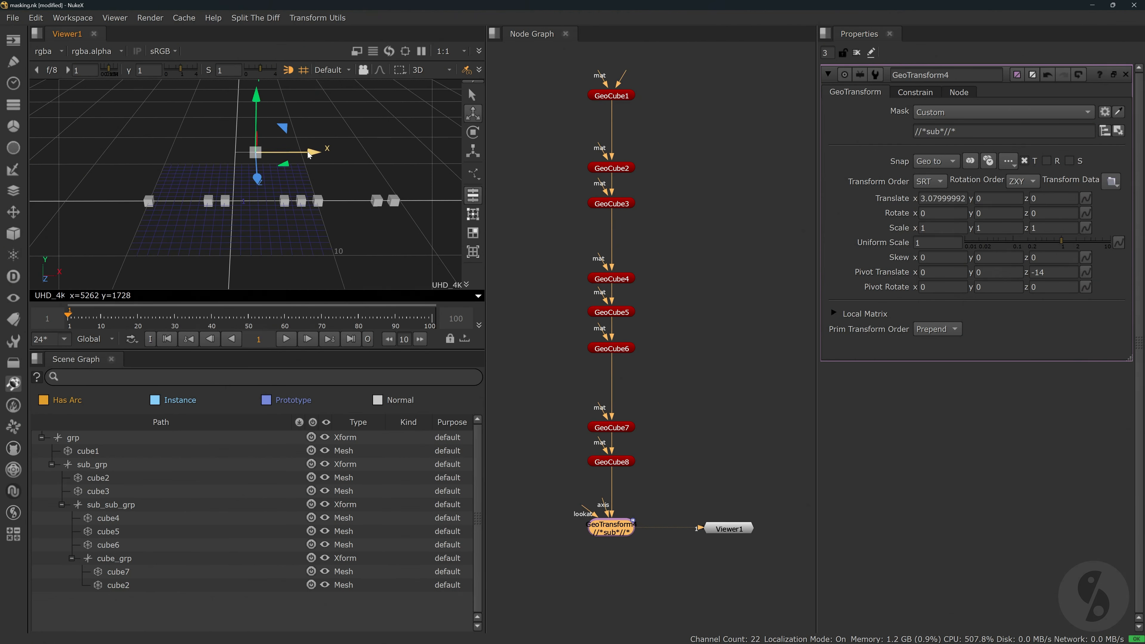
Reset GeoTransform4's X translation to 0 and change its mask to //*cube*//*.
{"action": "double_click", "coordinate": [942, 199]}
{"action": "type", "text": "0"}
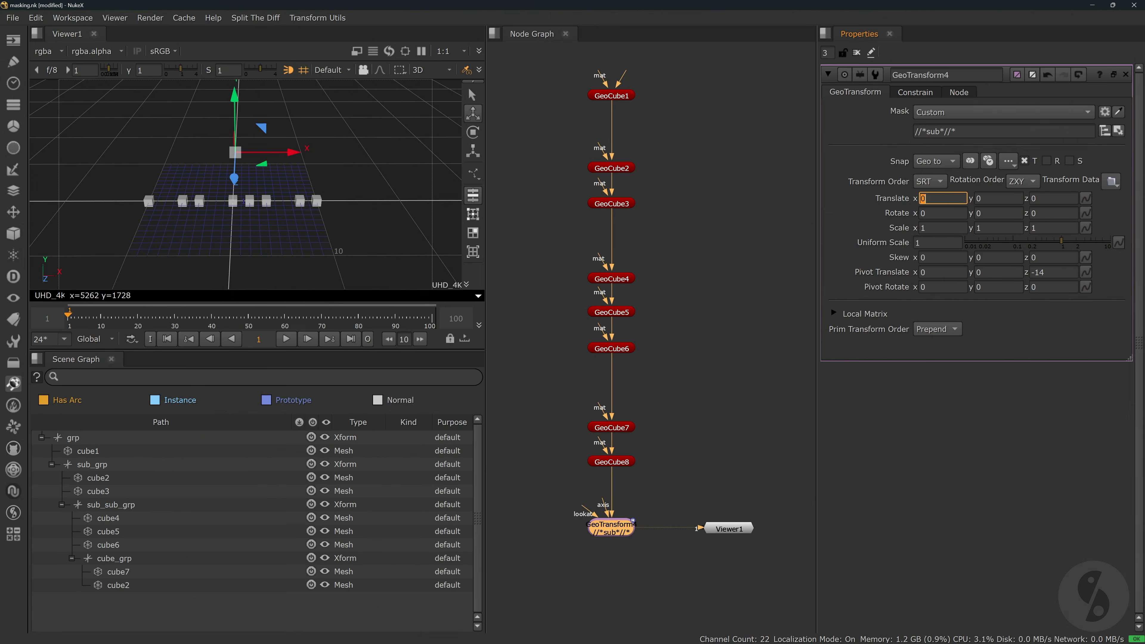
{"action": "left_click_drag", "start_coordinate": [940, 132], "coordinate": [926, 131]}
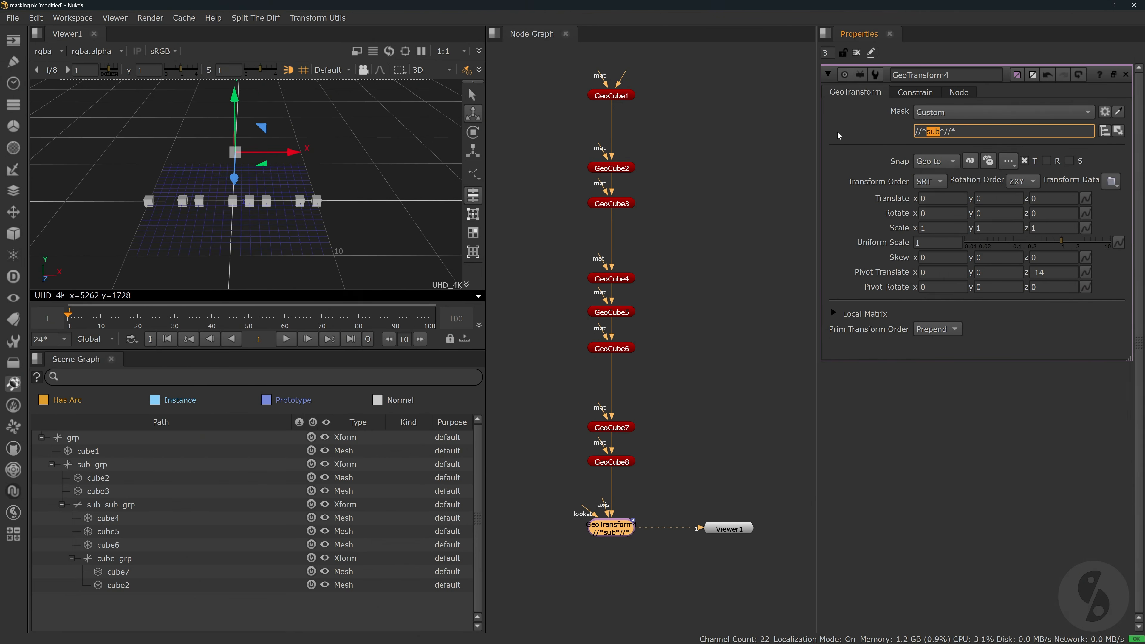
{"action": "type", "text": "cube"}
Test moving the children matched by the cube mask about 7.72 units along X, and reset the X translation to 0.
{"action": "left_click_drag", "start_coordinate": [291, 152], "coordinate": [333, 158]}
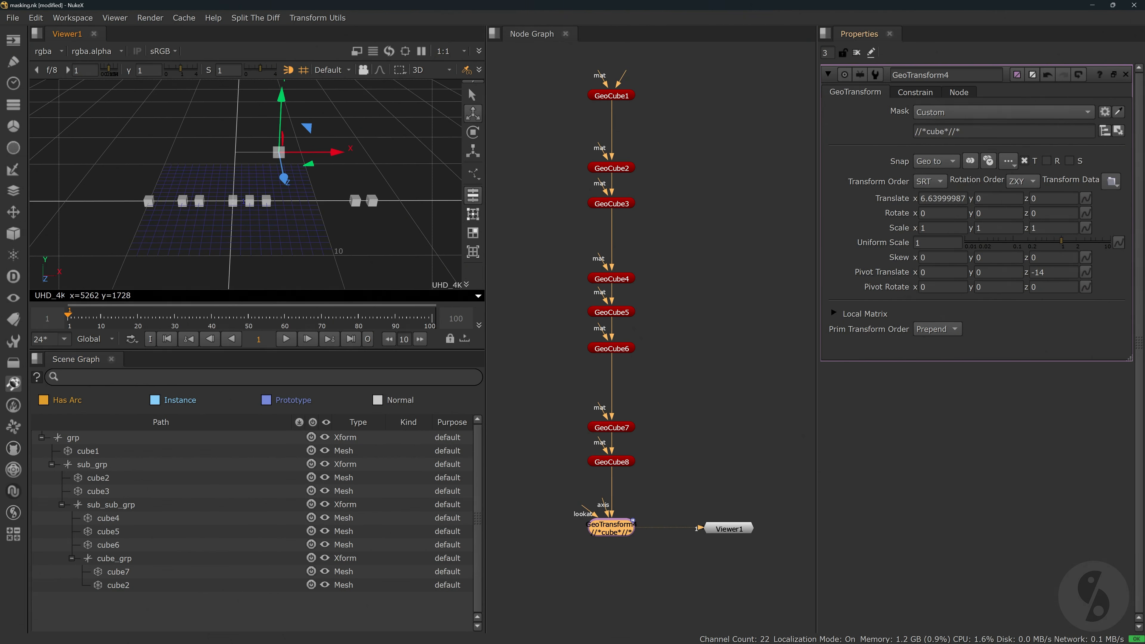
{"action": "mouse_move", "coordinate": [336, 152]}
{"action": "left_mouse_down"}
{"action": "mouse_move", "coordinate": [318, 162]}
{"action": "mouse_move", "coordinate": [371, 162]}
{"action": "mouse_move", "coordinate": [349, 163]}
{"action": "left_mouse_up"}
{"action": "key", "text": "ctrl+alt"}
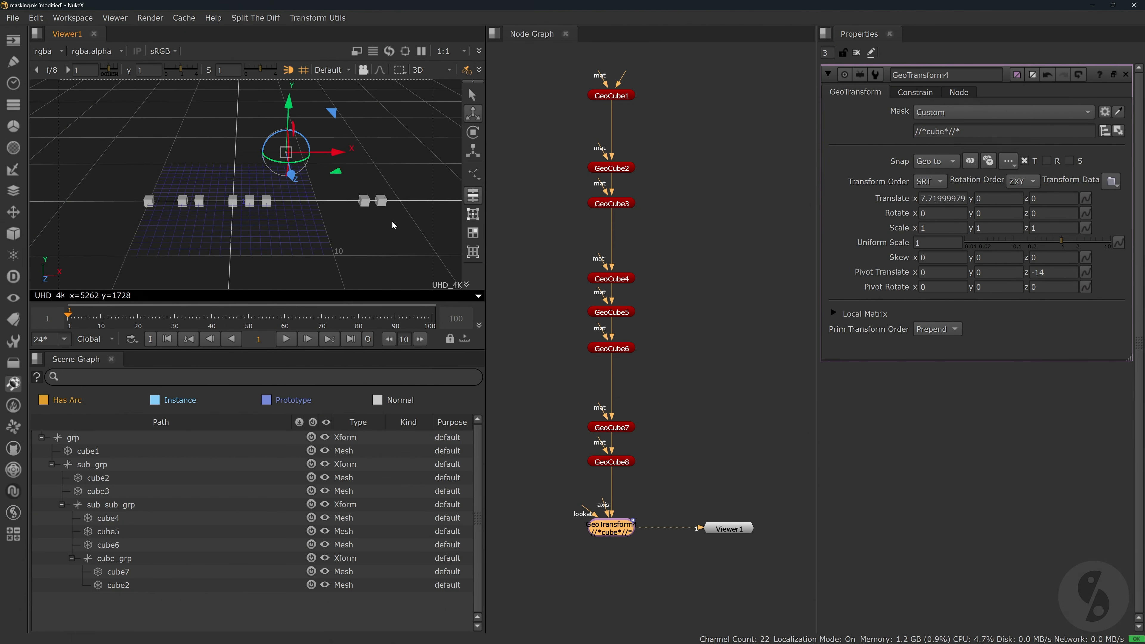
{"action": "double_click", "coordinate": [942, 198]}
{"action": "type", "text": "0"}
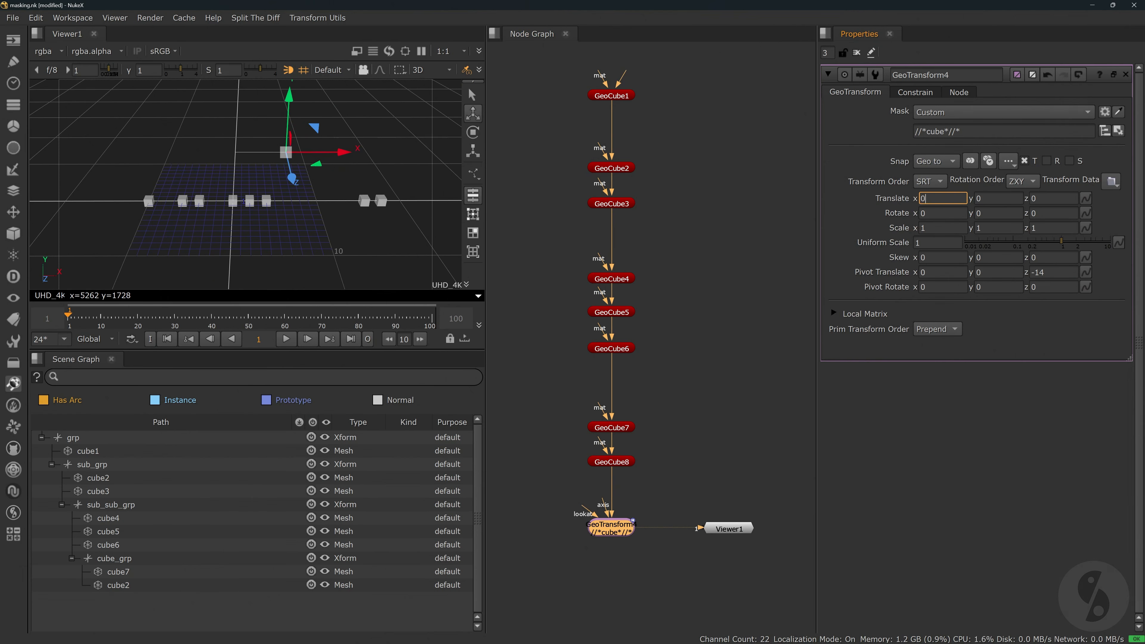
{"action": "key", "text": "Return"}
{"action": "left_click", "coordinate": [732, 188]}
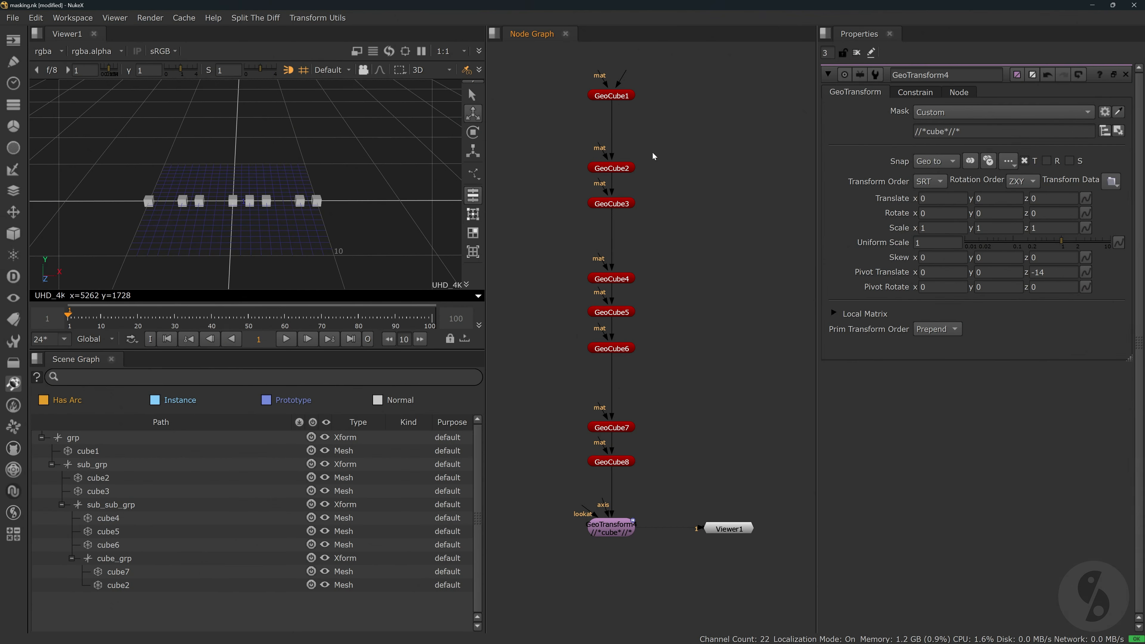
Compare the prim paths in the GeoCube2 and GeoCube8 properties, and reopen GeoTransform4's properties.
{"action": "left_click", "coordinate": [622, 169]}
{"action": "double_click", "coordinate": [622, 169]}
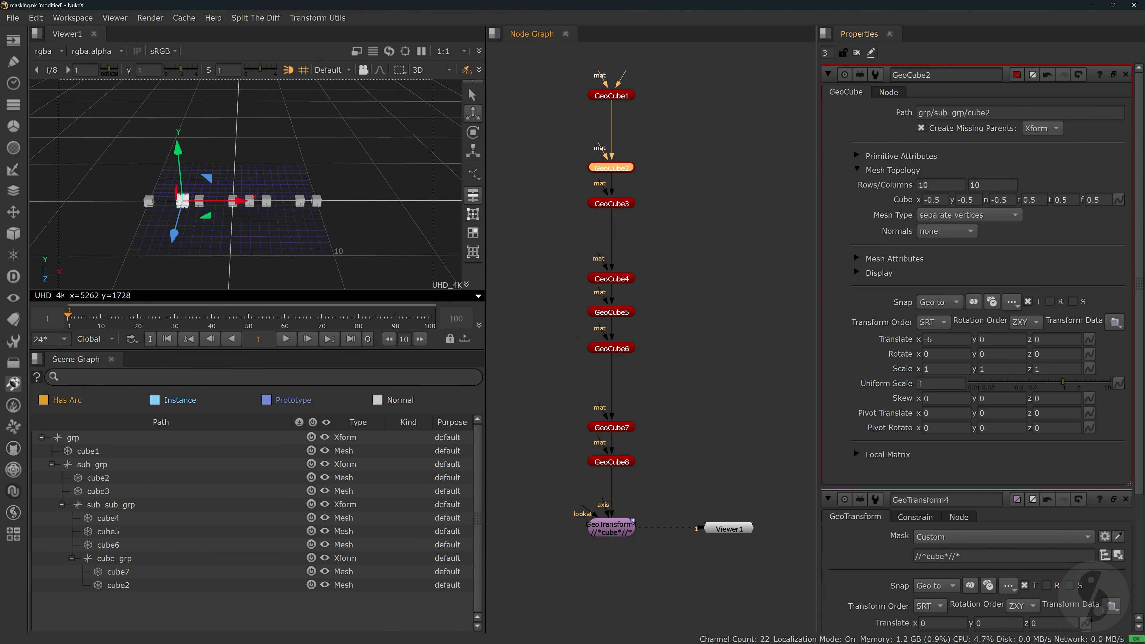
{"action": "double_click", "coordinate": [620, 461]}
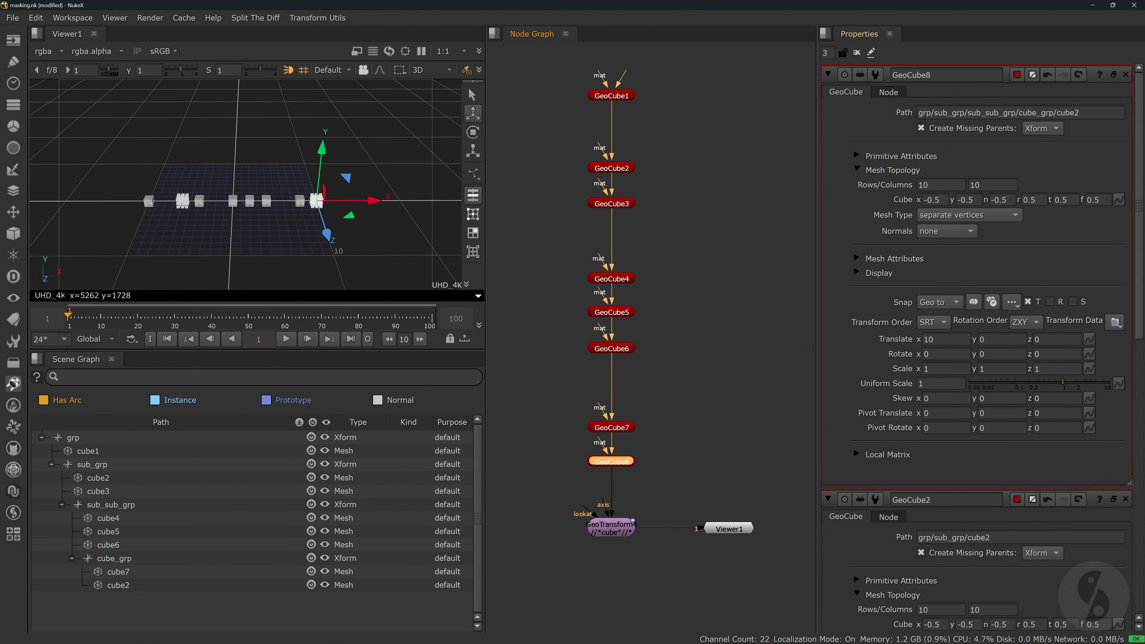
{"action": "double_click", "coordinate": [604, 530]}
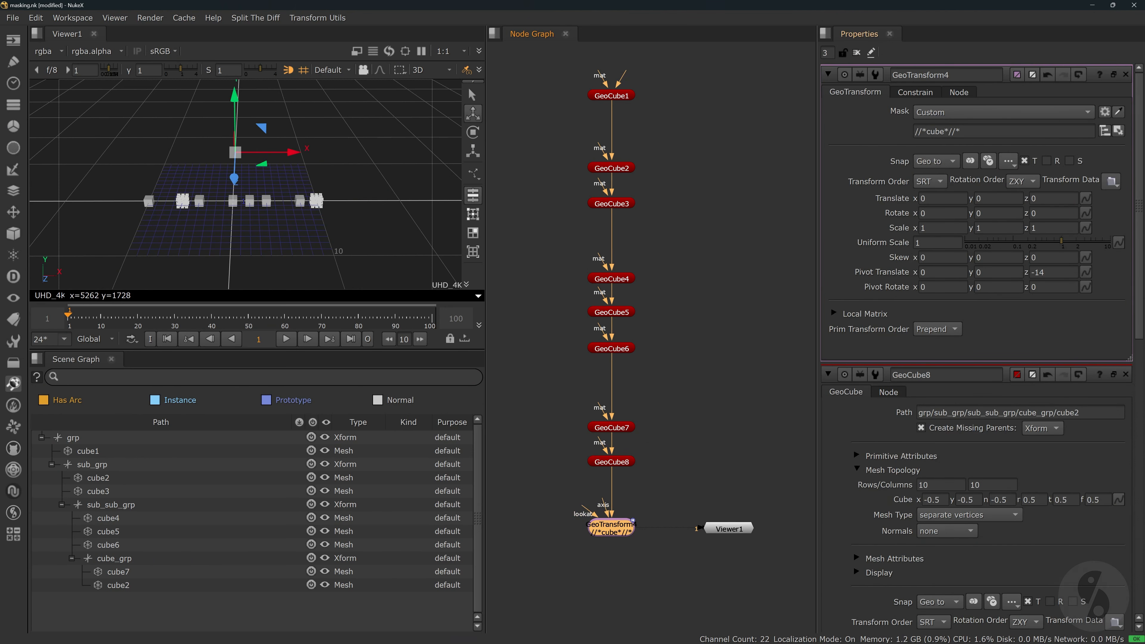
Change GeoTransform4's mask to //cube2, test moving the matching cubes along X, and undo the moves.
{"action": "left_click_drag", "start_coordinate": [960, 131], "coordinate": [945, 131]}
{"action": "key", "text": "BackSpace"}
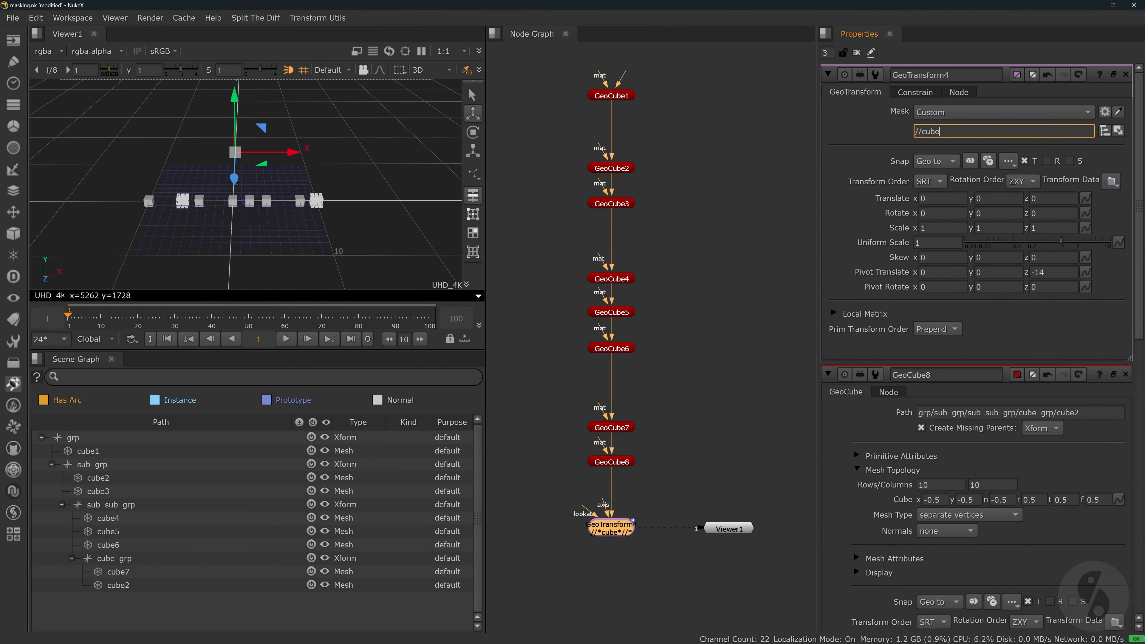
{"action": "type", "text": "2"}
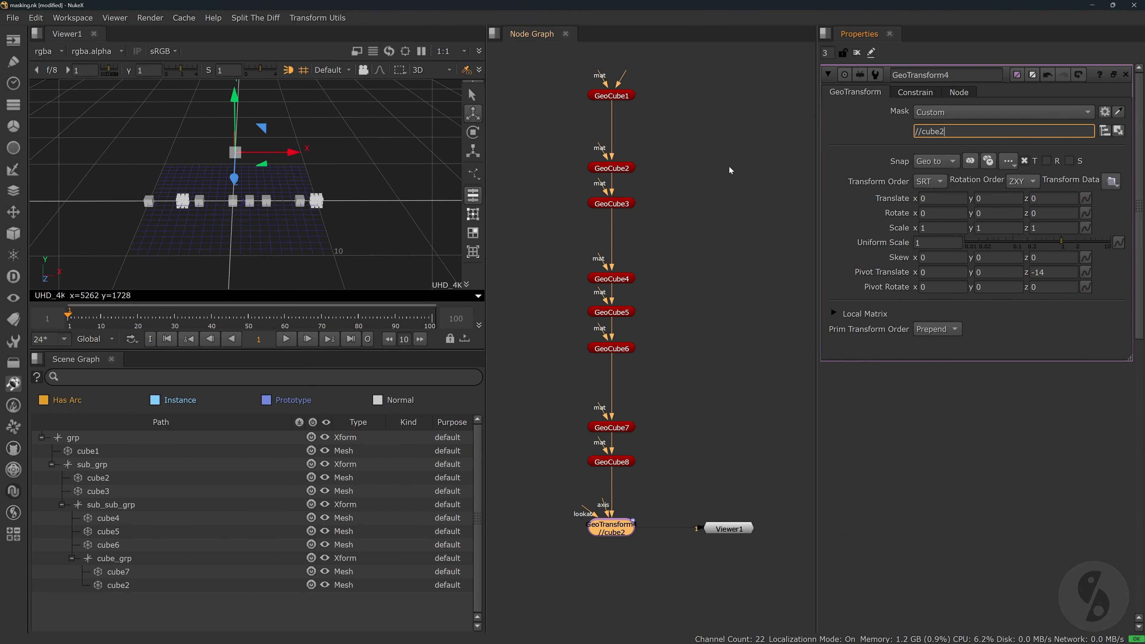
{"action": "left_click_drag", "start_coordinate": [291, 153], "coordinate": [378, 161]}
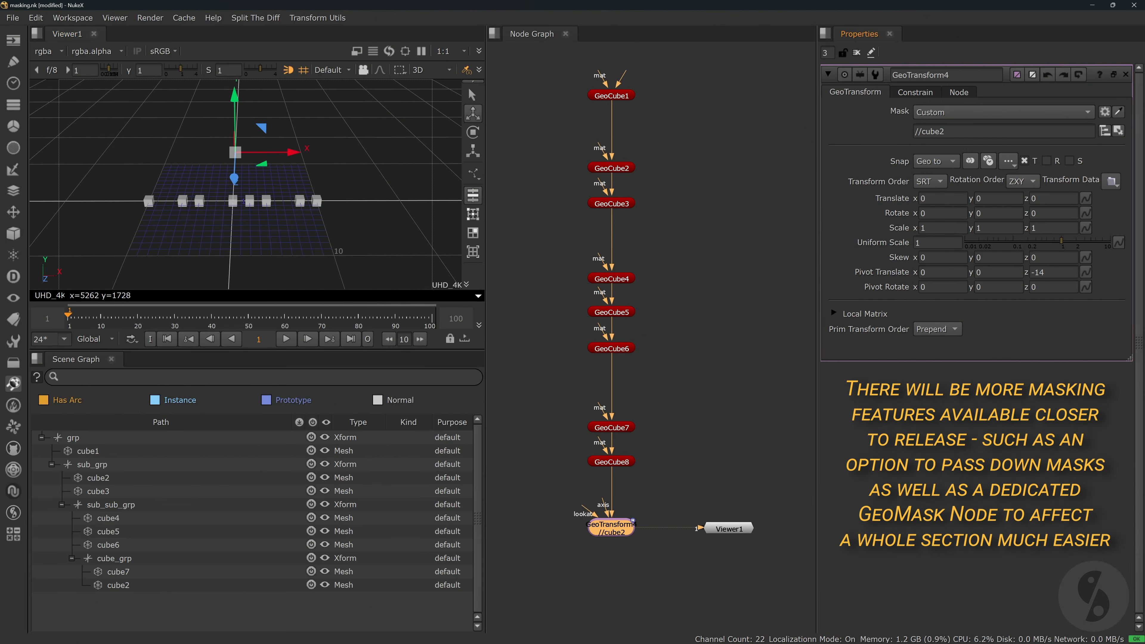
{"action": "left_click_drag", "start_coordinate": [294, 152], "coordinate": [380, 159]}
{"action": "key", "text": "ctrl+z"}
{"action": "left_click", "coordinate": [694, 171]}
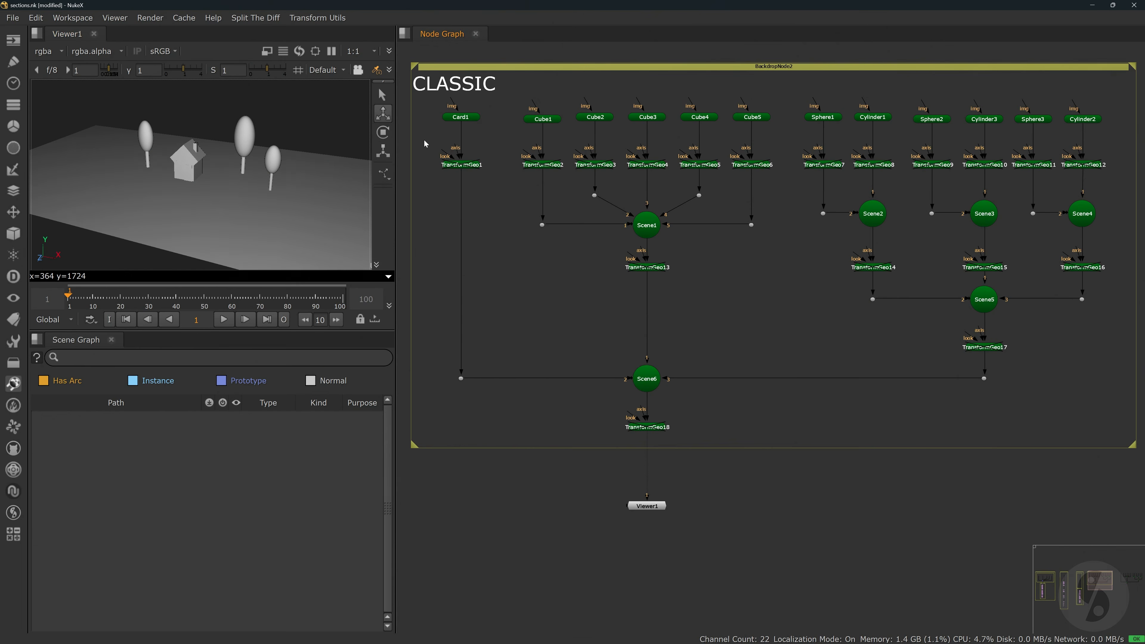
Select all TransformGeo nodes in the CLASSIC setup, enable them and clear the selection.
{"action": "left_click_drag", "start_coordinate": [424, 144], "coordinate": [1100, 192]}
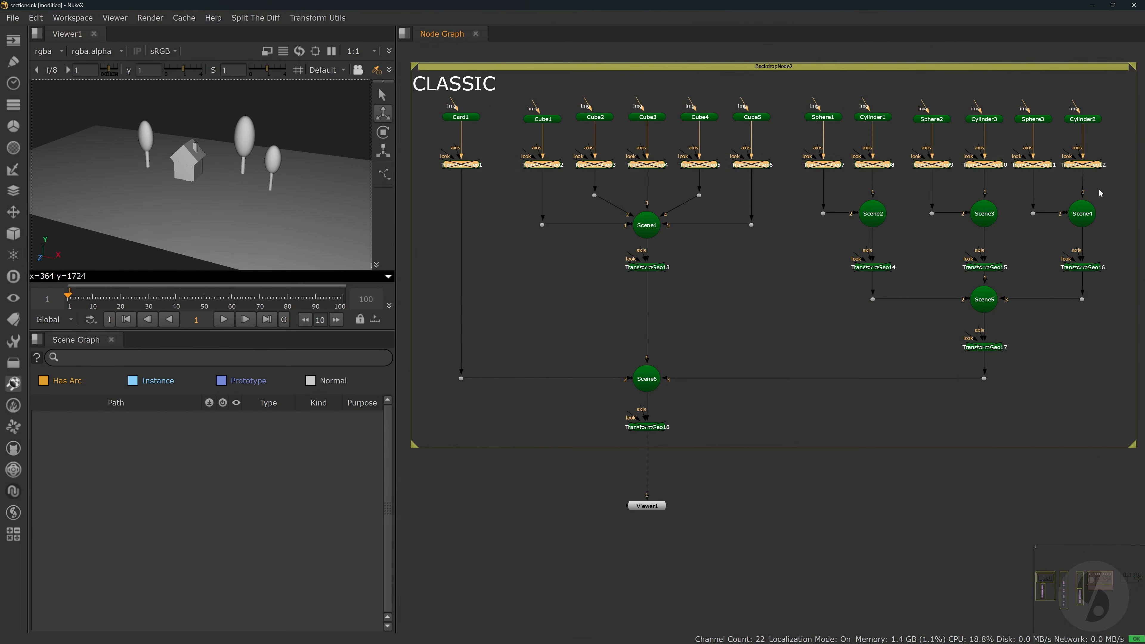
{"action": "left_click_drag", "start_coordinate": [589, 254], "coordinate": [1115, 277], "text": "shift"}
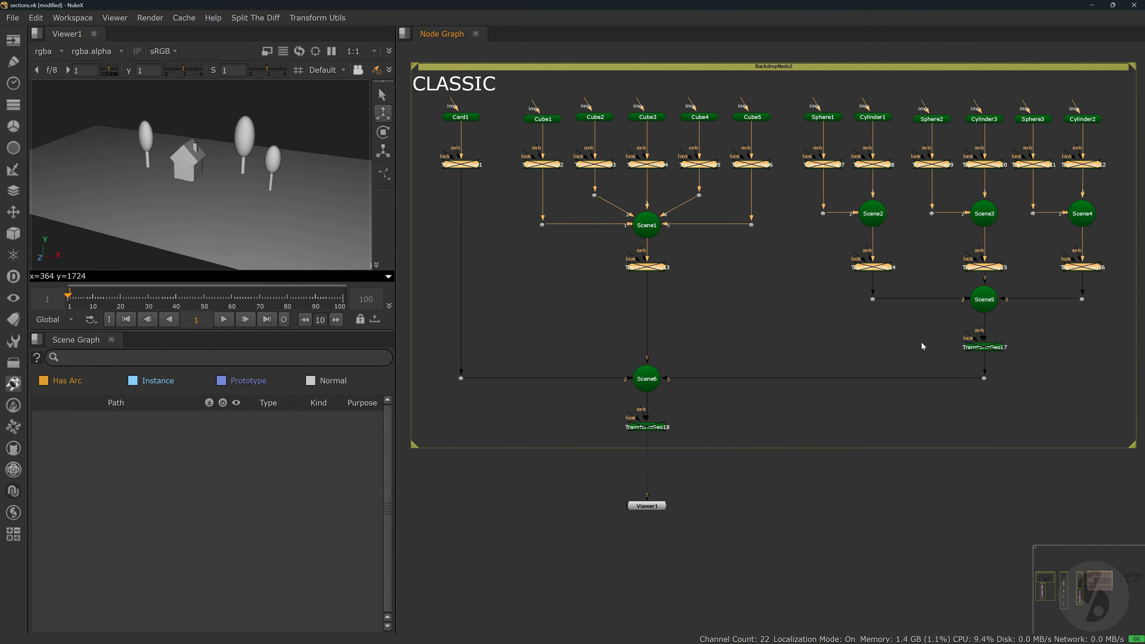
{"action": "left_click_drag", "start_coordinate": [913, 361], "coordinate": [1039, 313], "text": "shift"}
{"action": "left_click_drag", "start_coordinate": [600, 394], "coordinate": [666, 434], "text": "shift"}
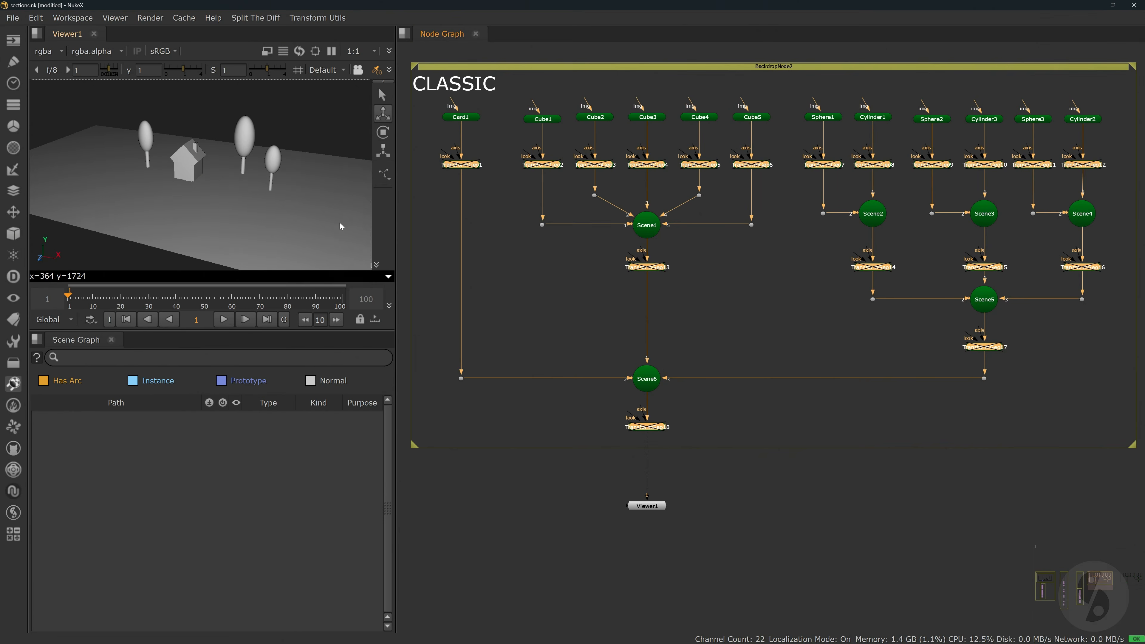
{"action": "key", "text": "d"}
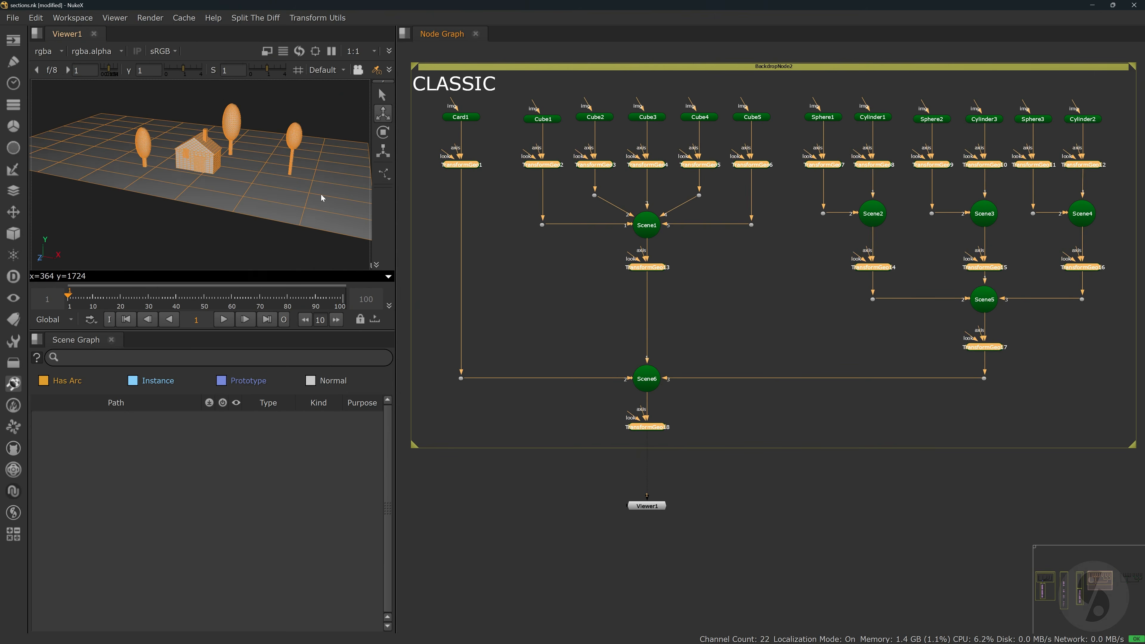
{"action": "left_click", "coordinate": [541, 299]}
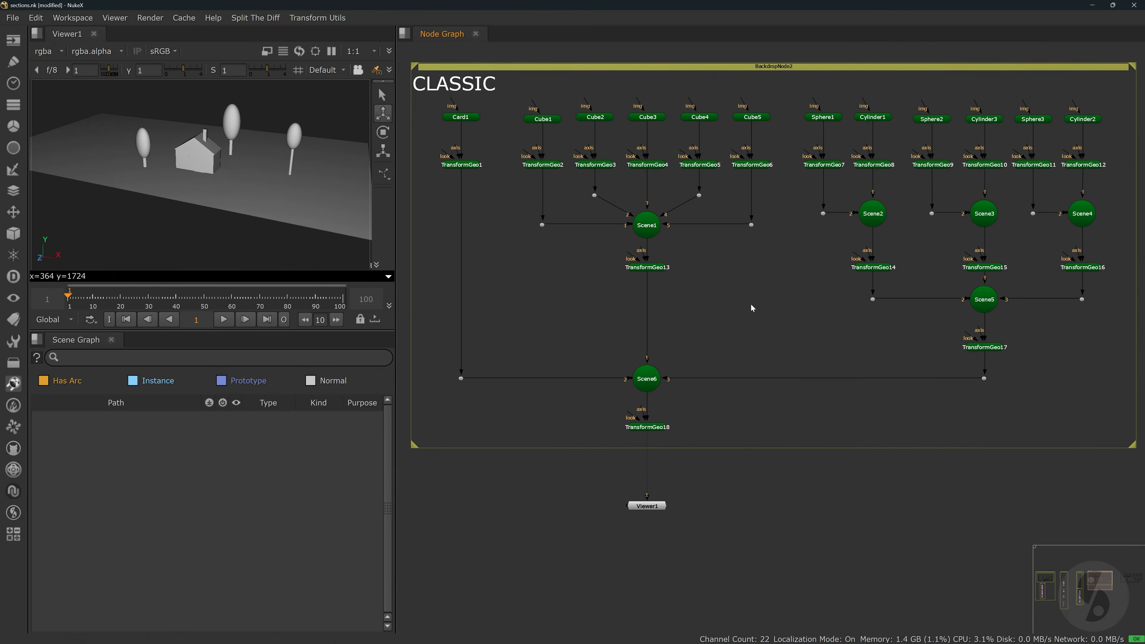
Copy all TransformGeo nodes from the CLASSIC setup and paste them near the duplicate node tree beside it.
{"action": "left_click_drag", "start_coordinate": [418, 144], "coordinate": [1124, 174]}
{"action": "left_click_drag", "start_coordinate": [588, 251], "coordinate": [1104, 279], "text": "shift"}
{"action": "left_click_drag", "start_coordinate": [894, 334], "coordinate": [1070, 365], "text": "shift"}
{"action": "left_click_drag", "start_coordinate": [602, 401], "coordinate": [699, 441], "text": "shift"}
{"action": "scroll", "coordinate": [745, 420], "scroll_direction": "down", "scroll_amount": 1}
{"action": "middle_click_drag", "start_coordinate": [746, 419], "coordinate": [480, 403]}
{"action": "scroll", "coordinate": [480, 403], "scroll_direction": "down", "scroll_amount": 3}
{"action": "middle_click_drag", "start_coordinate": [941, 347], "coordinate": [751, 344]}
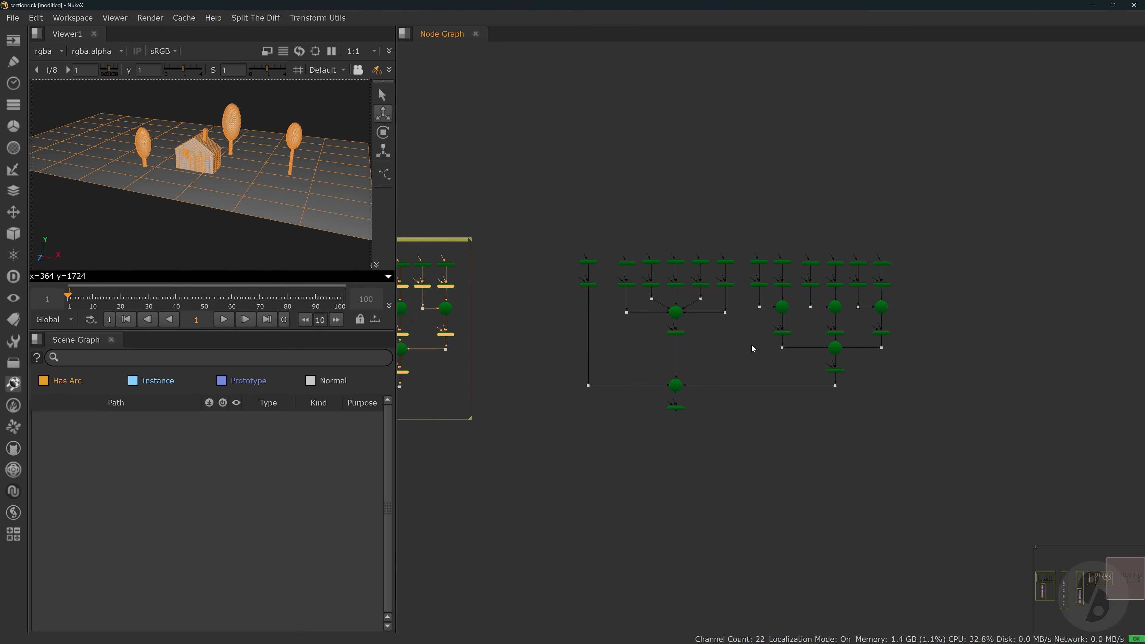
{"action": "scroll", "coordinate": [766, 360], "scroll_direction": "up", "scroll_amount": 3}
{"action": "key", "text": "ctrl+v"}
Move one pasted TransformGeo node between the Card2 and Cube10 branches of the duplicate tree, and deselect it.
{"action": "left_click_drag", "start_coordinate": [779, 497], "coordinate": [529, 281]}
{"action": "left_click", "coordinate": [500, 456]}
{"action": "scroll", "coordinate": [442, 205], "scroll_direction": "up", "scroll_amount": 5}
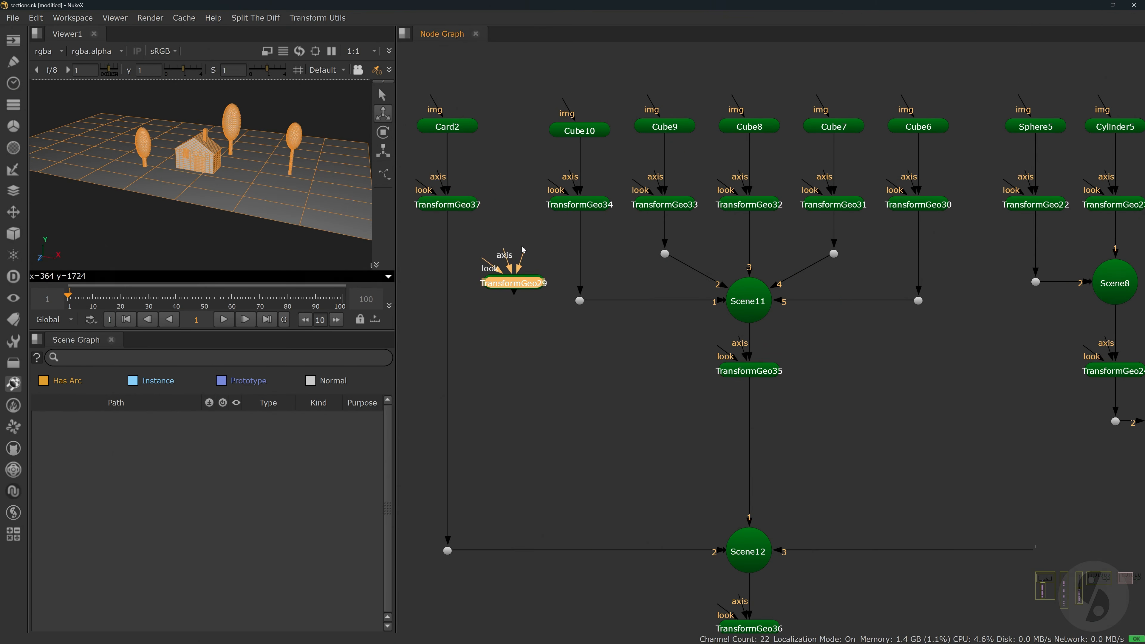
{"action": "scroll", "coordinate": [543, 193], "scroll_direction": "down", "scroll_amount": 1}
{"action": "left_click", "coordinate": [699, 235]}
{"action": "scroll", "coordinate": [699, 234], "scroll_direction": "down", "scroll_amount": 5}
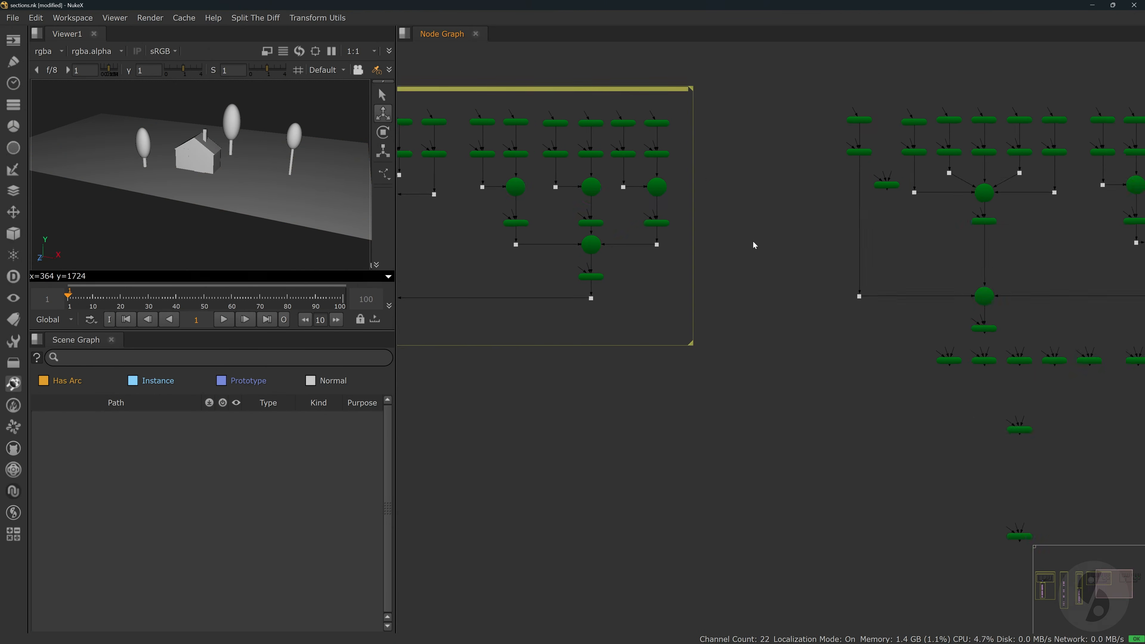
View the output of GeoSphere3 in the NEW setup's GEO section, and place the Viewer node beside the end of the TF section.
{"action": "scroll", "coordinate": [753, 243], "scroll_direction": "down", "scroll_amount": 3}
{"action": "middle_click_drag", "start_coordinate": [574, 258], "coordinate": [673, 219]}
{"action": "scroll", "coordinate": [674, 219], "scroll_direction": "down", "scroll_amount": 2}
{"action": "left_click", "coordinate": [567, 310]}
{"action": "key", "text": "1"}
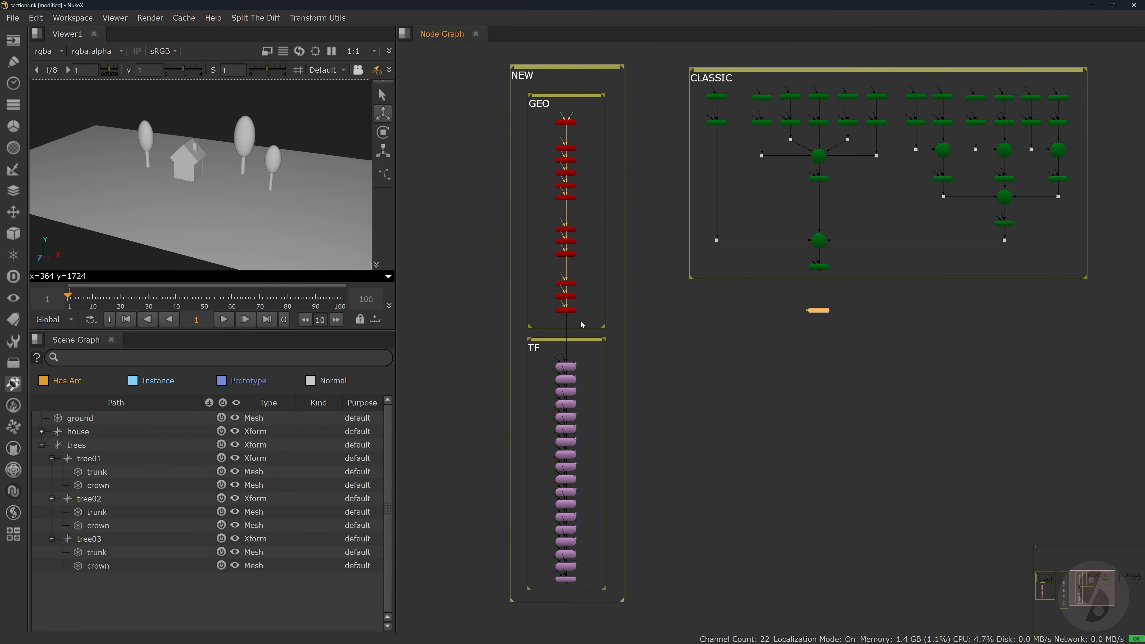
{"action": "left_click_drag", "start_coordinate": [816, 310], "coordinate": [721, 574]}
{"action": "scroll", "coordinate": [564, 172], "scroll_direction": "up", "scroll_amount": 4}
{"action": "middle_click_drag", "start_coordinate": [626, 187], "coordinate": [669, 271]}
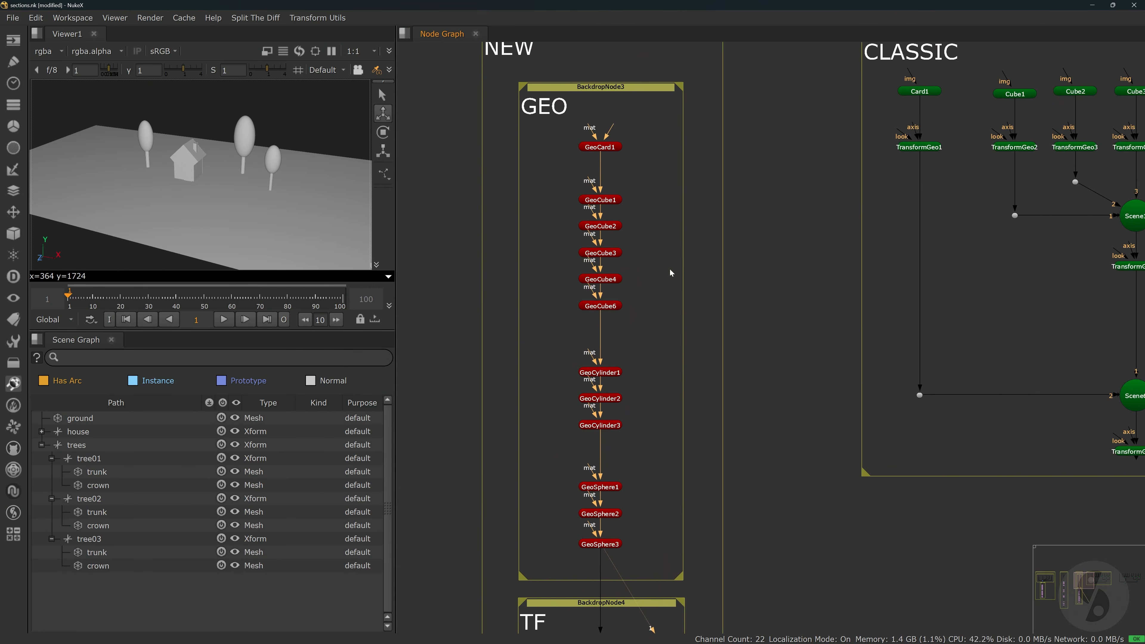
View the output of the last GeoTransform node in the NEW setup's TF section.
{"action": "middle_click_drag", "start_coordinate": [641, 449], "coordinate": [614, 276]}
{"action": "mouse_move", "coordinate": [624, 566]}
{"action": "middle_mouse_down"}
{"action": "mouse_move", "coordinate": [606, 209]}
{"action": "mouse_move", "coordinate": [571, 381]}
{"action": "mouse_move", "coordinate": [560, 349]}
{"action": "mouse_move", "coordinate": [581, 279]}
{"action": "middle_mouse_up"}
{"action": "left_click", "coordinate": [569, 585]}
{"action": "key", "text": "1"}
Open the properties of GeoTransform2 in the TF section and place the floating panel beside the node chain.
{"action": "left_click", "coordinate": [592, 368]}
{"action": "scroll", "coordinate": [580, 278], "scroll_direction": "up", "scroll_amount": 3}
{"action": "left_click", "coordinate": [590, 233]}
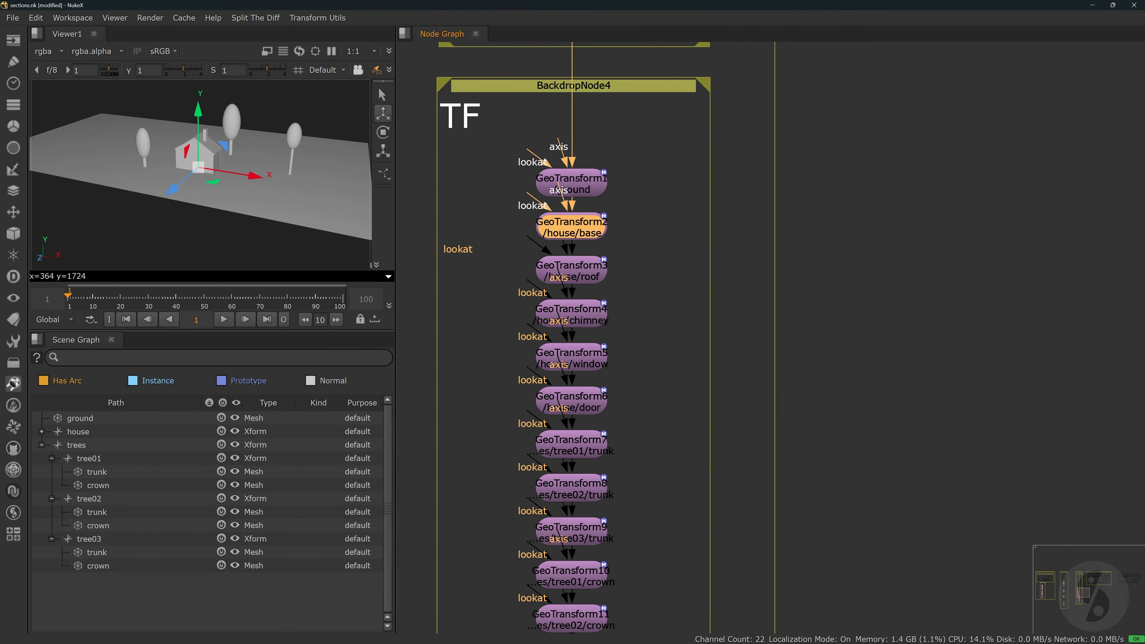
{"action": "left_click_drag", "start_coordinate": [1144, 139], "coordinate": [894, 138]}
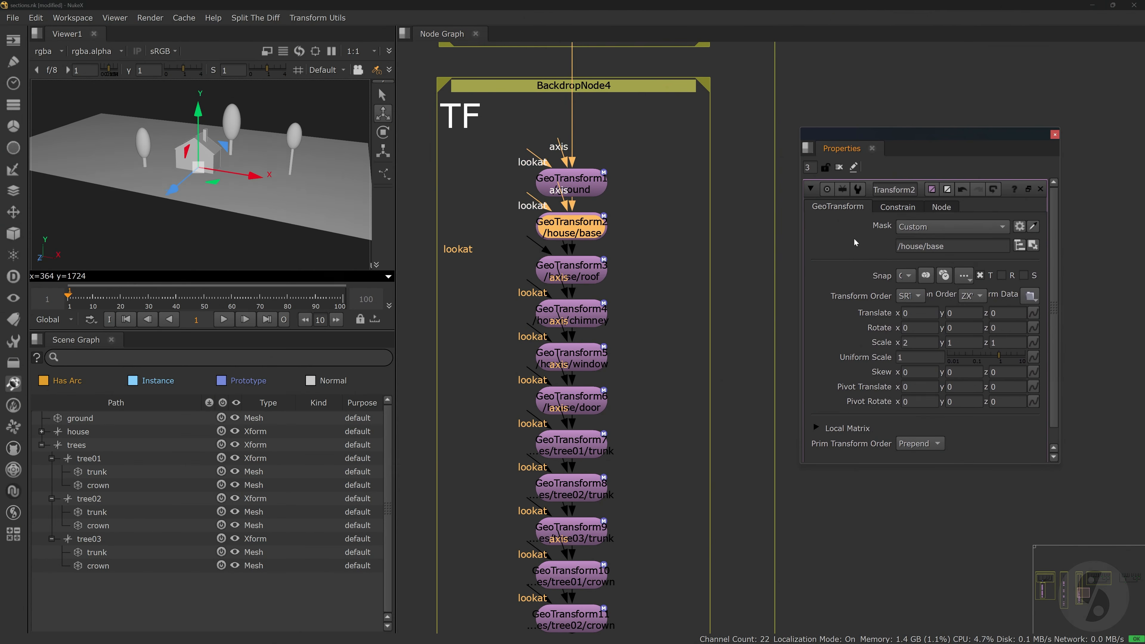
Switch GeoTransform2's mask to All roots, and restore it to the custom path /house/base.
{"action": "left_click", "coordinate": [946, 227]}
{"action": "left_click", "coordinate": [950, 171]}
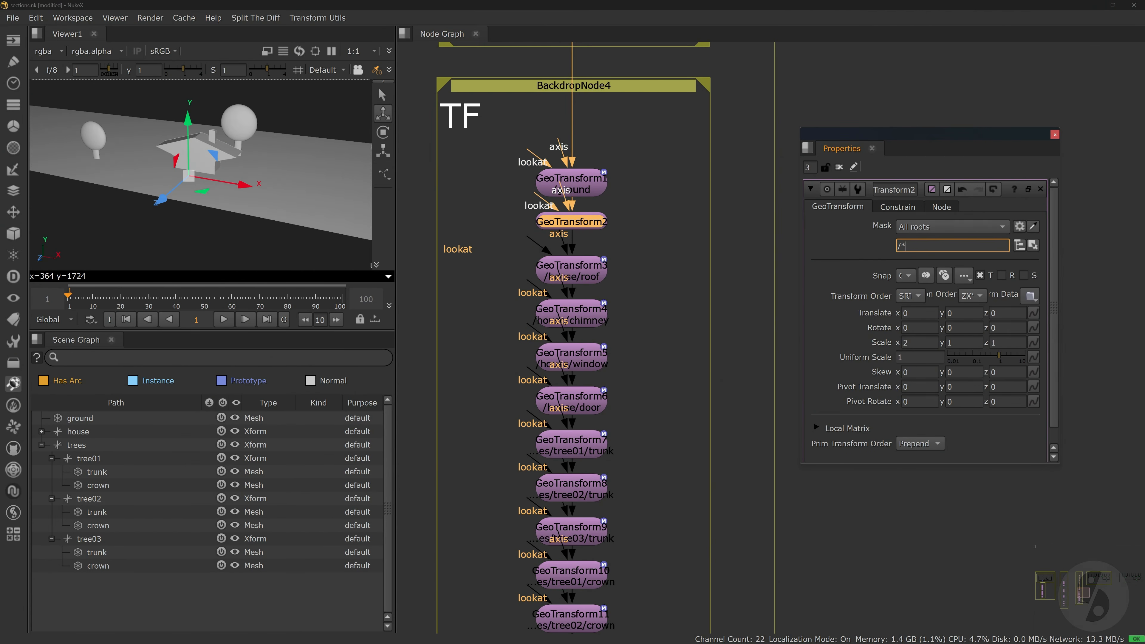
{"action": "key", "text": "BackSpace"}
{"action": "type", "text": "house/base"}
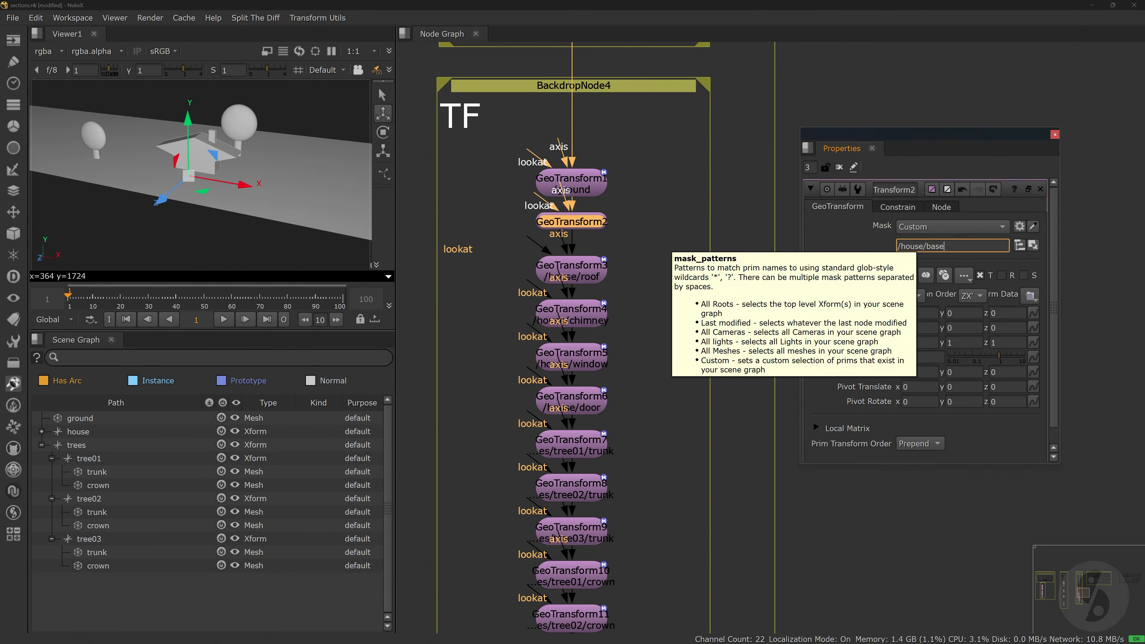
{"action": "left_click", "coordinate": [617, 219]}
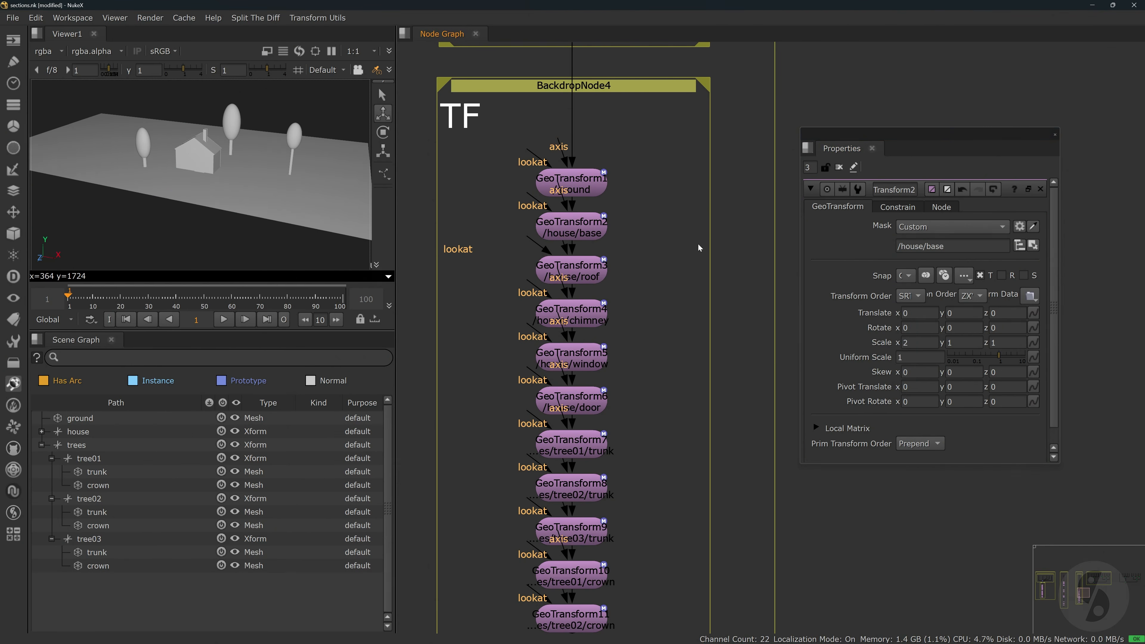
Close the floating properties panel and paste a copy of the TF section beside the original, connected to the end of the GEO chain.
{"action": "left_click", "coordinate": [1055, 134]}
{"action": "scroll", "coordinate": [846, 259], "scroll_direction": "down", "scroll_amount": 5}
{"action": "left_click_drag", "start_coordinate": [592, 134], "coordinate": [799, 515]}
{"action": "key", "text": "ctrl+c"}
{"action": "scroll", "coordinate": [806, 457], "scroll_direction": "down", "scroll_amount": 4}
{"action": "middle_click_drag", "start_coordinate": [806, 456], "coordinate": [730, 443]}
{"action": "left_click", "coordinate": [905, 325]}
{"action": "key", "text": "ctrl+v"}
{"action": "left_click_drag", "start_coordinate": [874, 210], "coordinate": [502, 162]}
{"action": "scroll", "coordinate": [839, 246], "scroll_direction": "up", "scroll_amount": 6}
{"action": "scroll", "coordinate": [883, 217], "scroll_direction": "down", "scroll_amount": 3}
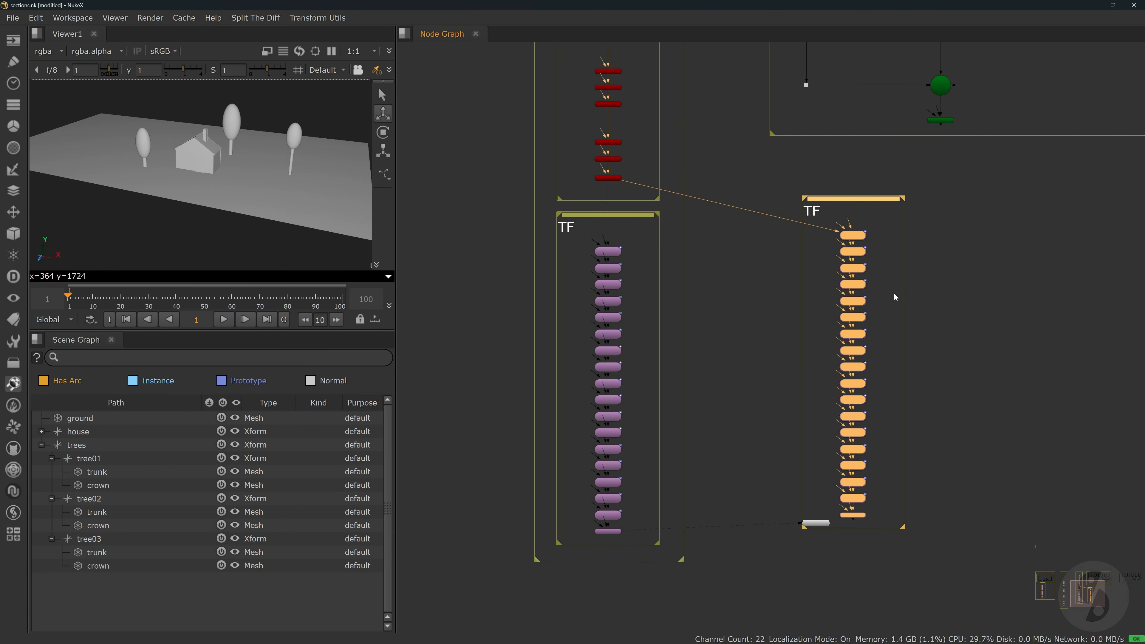
Undo the duplication of the TF section.
{"action": "key", "text": "ctrl+z"}
{"action": "key", "text": "ctrl+z"}
{"action": "key", "text": "ctrl+z"}
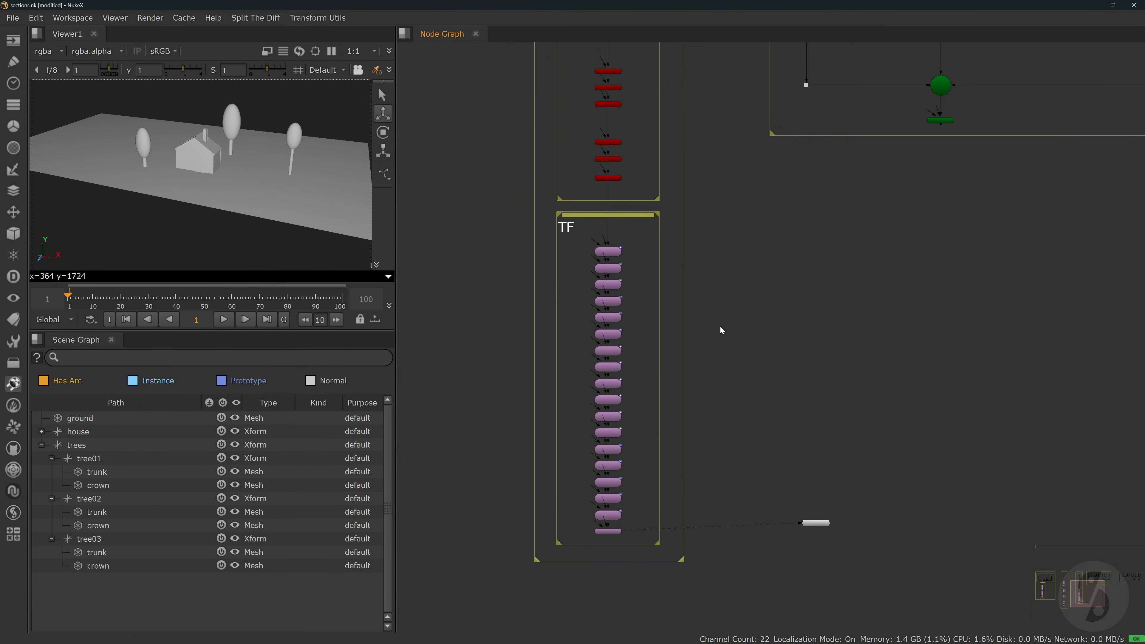
{"action": "scroll", "coordinate": [721, 331], "scroll_direction": "down", "scroll_amount": 4}
{"action": "scroll", "coordinate": [623, 313], "scroll_direction": "up", "scroll_amount": 2}
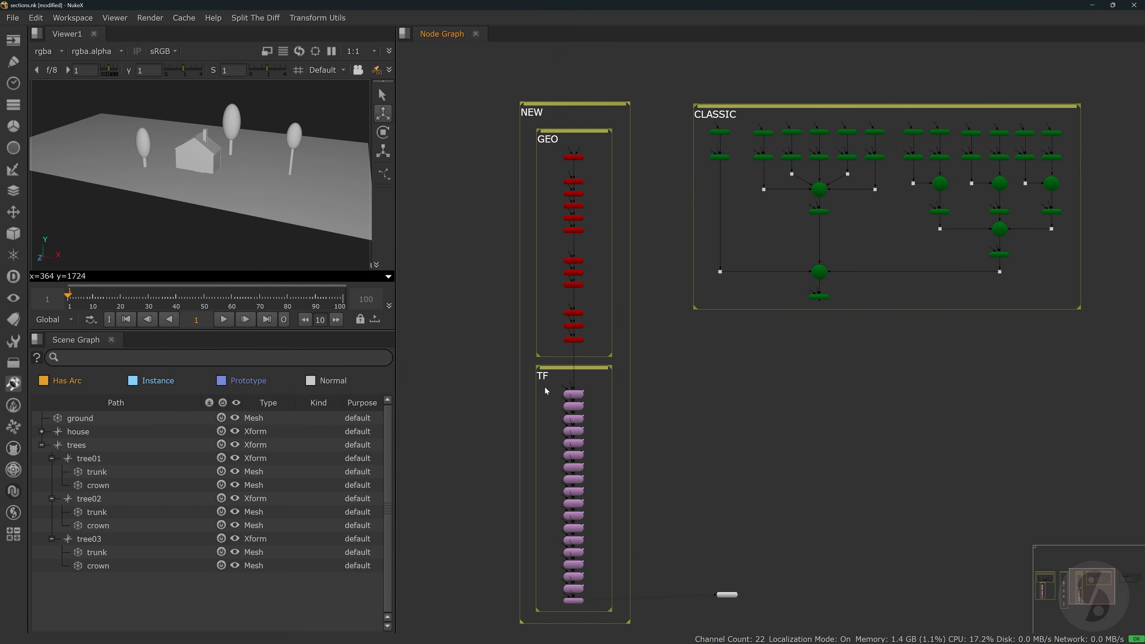
View the output of GeoCard2 and of the GeoTransform directly below it in the interleaved NEW setup.
{"action": "middle_click_drag", "start_coordinate": [545, 388], "coordinate": [731, 353]}
{"action": "middle_click_drag", "start_coordinate": [670, 327], "coordinate": [695, 401]}
{"action": "scroll", "coordinate": [611, 216], "scroll_direction": "up", "scroll_amount": 4}
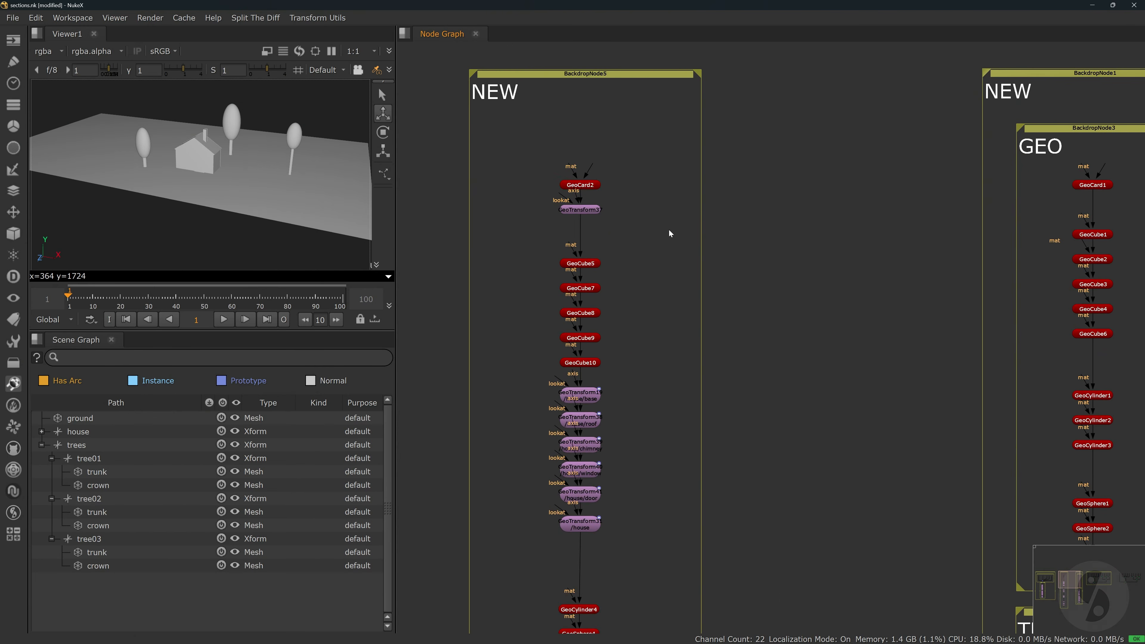
{"action": "scroll", "coordinate": [630, 222], "scroll_direction": "up", "scroll_amount": 2}
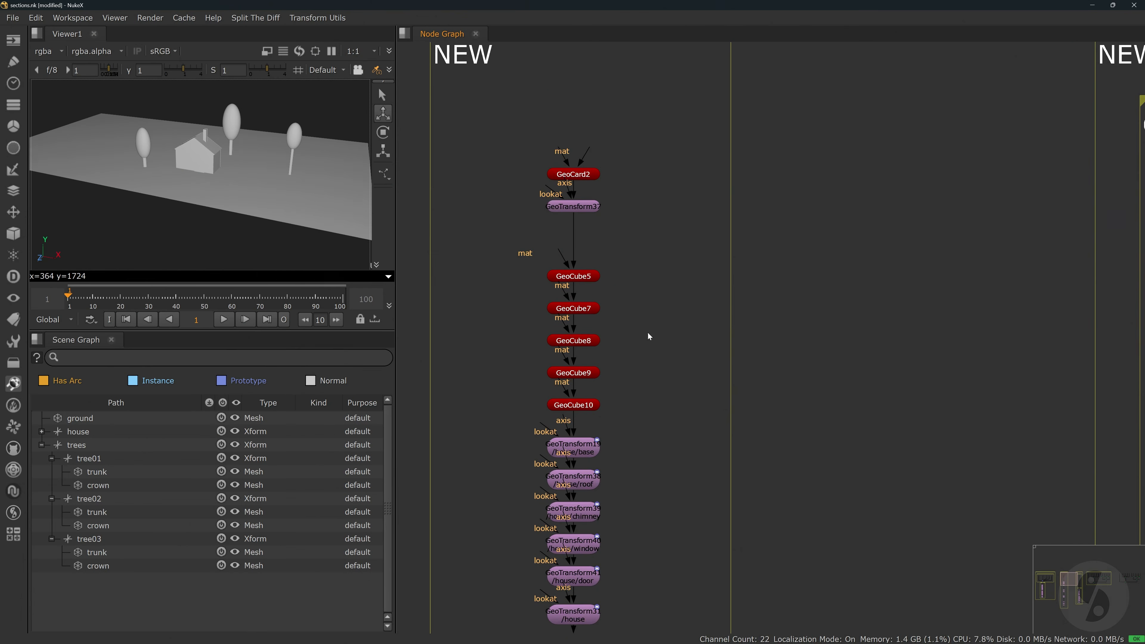
{"action": "middle_click_drag", "start_coordinate": [649, 335], "coordinate": [659, 228]}
{"action": "middle_click_drag", "start_coordinate": [601, 282], "coordinate": [599, 397]}
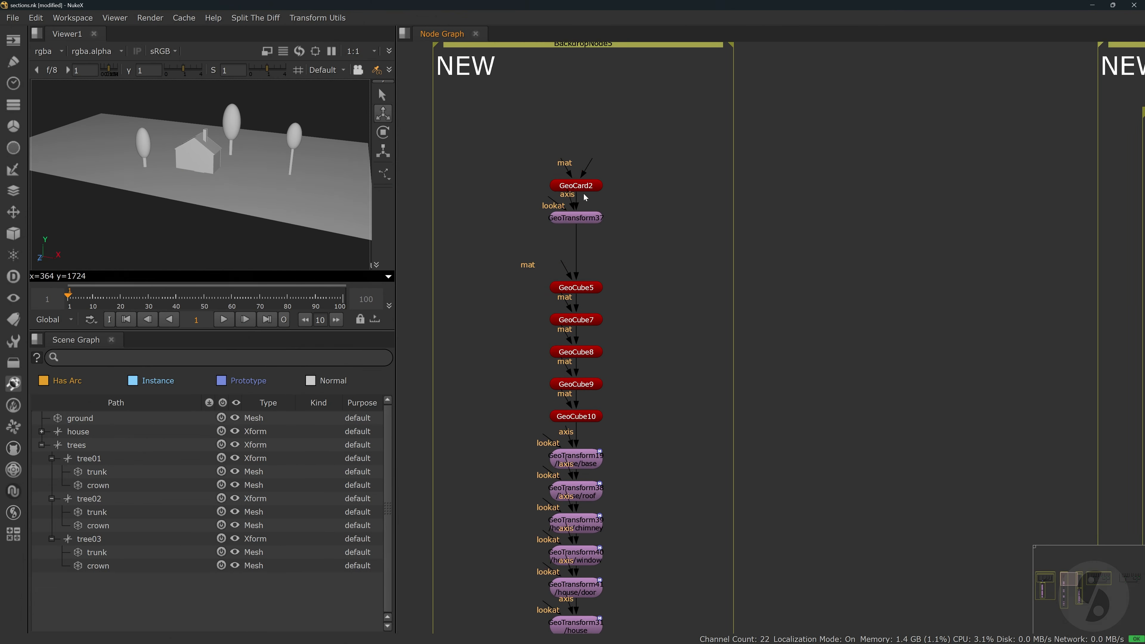
{"action": "left_click", "coordinate": [582, 187]}
{"action": "key", "text": "1"}
{"action": "left_click", "coordinate": [585, 216]}
{"action": "key", "text": "1"}
View the output of GeoCube10, followed by the output of the /house GeoTransform that ends the house group.
{"action": "middle_click_drag", "start_coordinate": [601, 308], "coordinate": [611, 244]}
{"action": "left_click", "coordinate": [596, 350]}
{"action": "key", "text": "1"}
{"action": "left_click", "coordinate": [614, 372]}
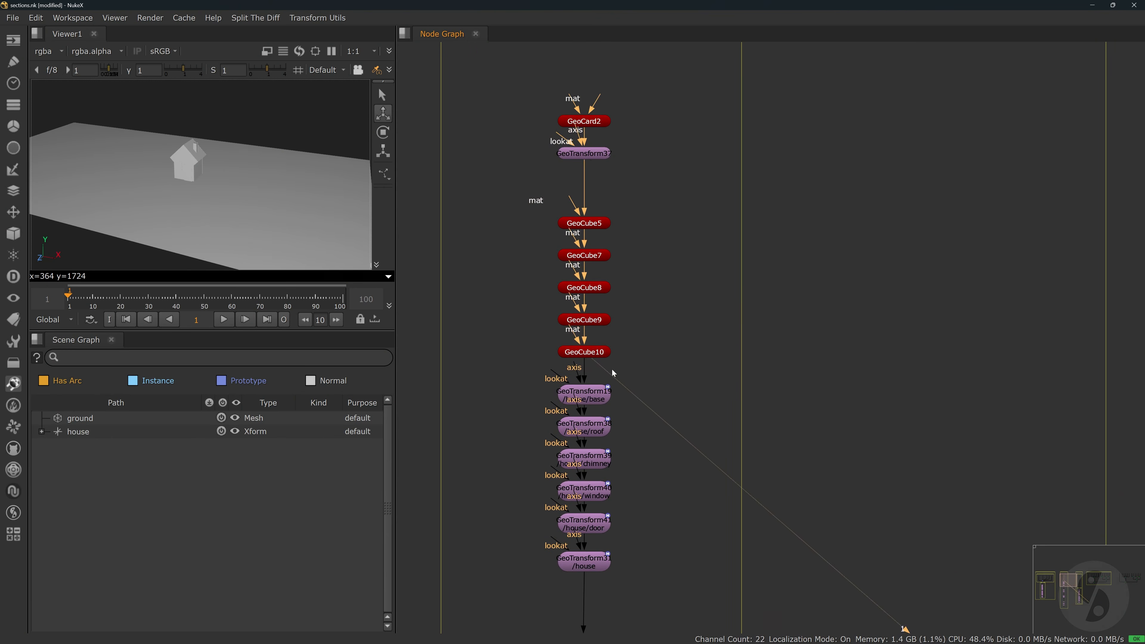
{"action": "middle_click_drag", "start_coordinate": [614, 373], "coordinate": [614, 275]}
{"action": "left_click", "coordinate": [595, 467]}
{"action": "key", "text": "1"}
{"action": "left_click", "coordinate": [635, 437]}
View the output of the last GeoTransform at the end of the interleaved node chain.
{"action": "scroll", "coordinate": [626, 406], "scroll_direction": "down", "scroll_amount": 5}
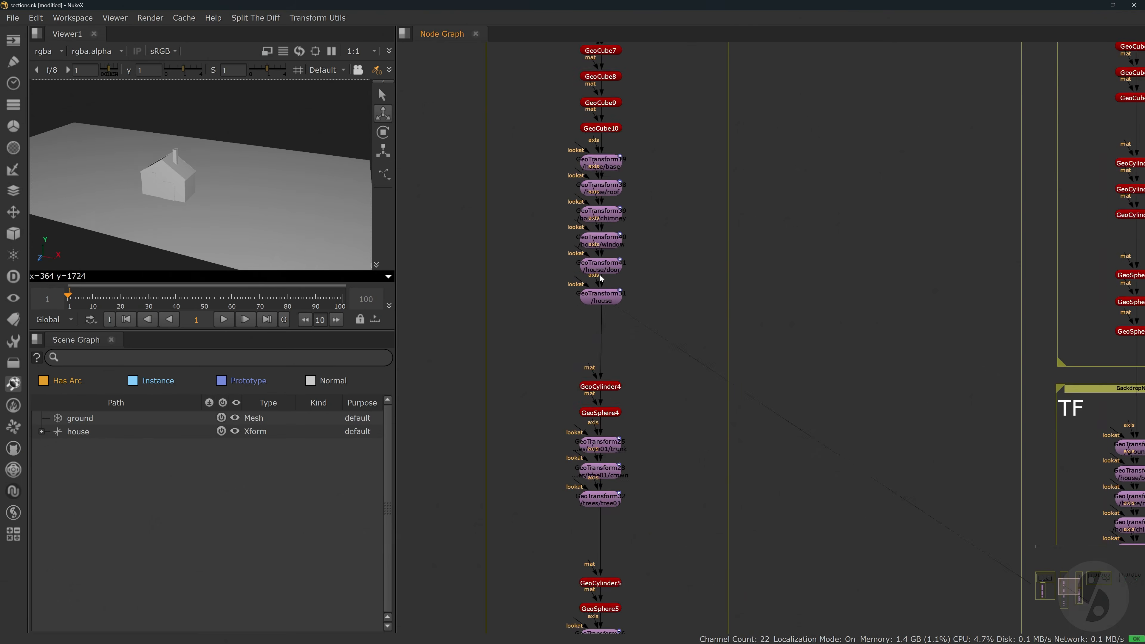
{"action": "scroll", "coordinate": [613, 378], "scroll_direction": "up", "scroll_amount": 5}
{"action": "middle_click_drag", "start_coordinate": [660, 450], "coordinate": [649, 404]}
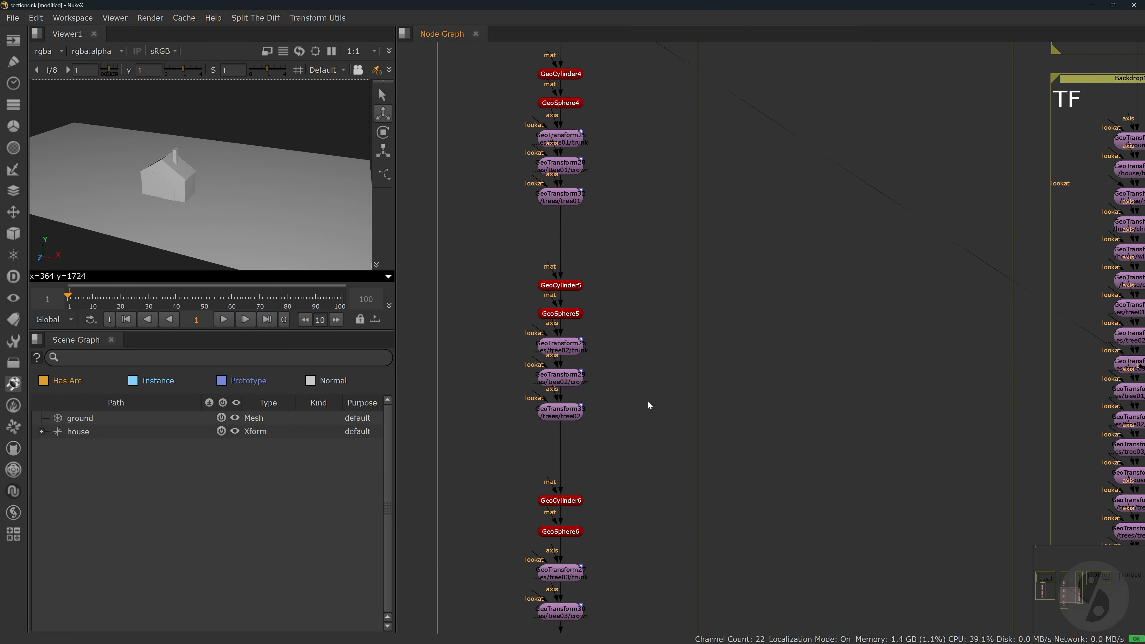
{"action": "middle_click_drag", "start_coordinate": [628, 503], "coordinate": [610, 266]}
{"action": "left_click", "coordinate": [544, 530]}
{"action": "key", "text": "1"}
{"action": "left_click", "coordinate": [605, 467]}
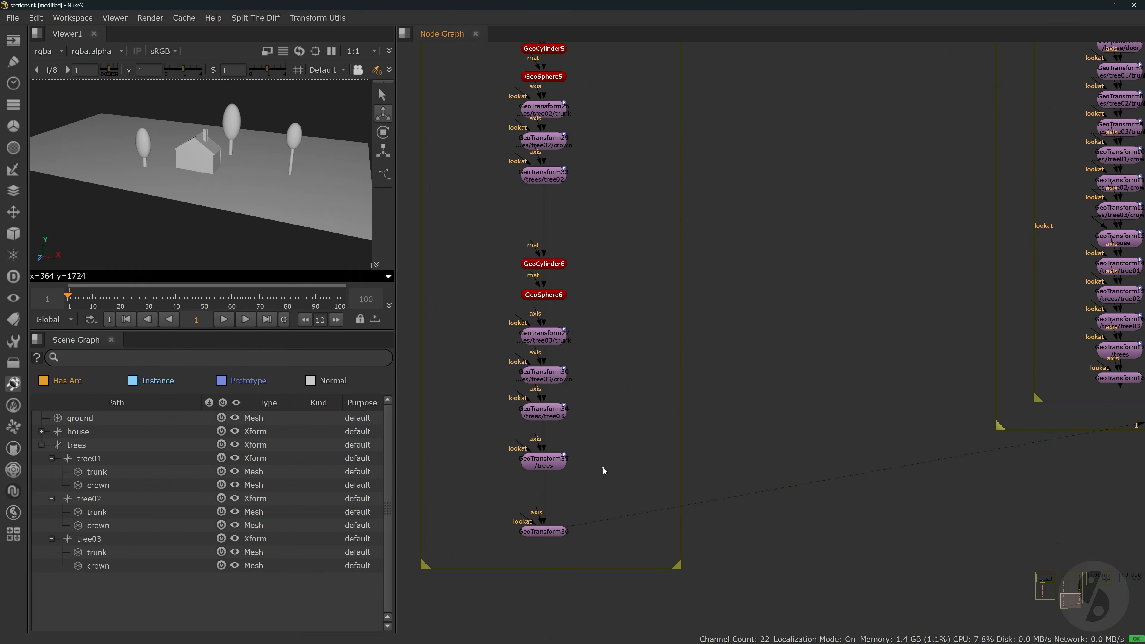
View the output of the GeoScene node in the GEO section of the branched NEW setup.
{"action": "scroll", "coordinate": [695, 378], "scroll_direction": "down", "scroll_amount": 5}
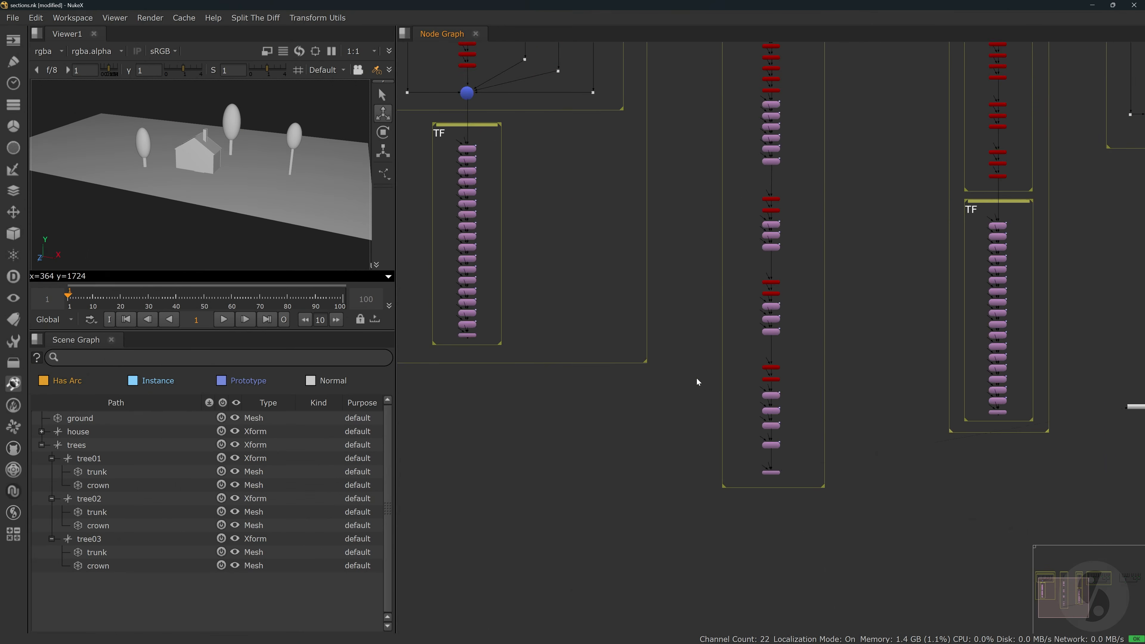
{"action": "scroll", "coordinate": [669, 308], "scroll_direction": "up", "scroll_amount": 3}
{"action": "scroll", "coordinate": [668, 308], "scroll_direction": "up", "scroll_amount": 3}
{"action": "left_click", "coordinate": [656, 358]}
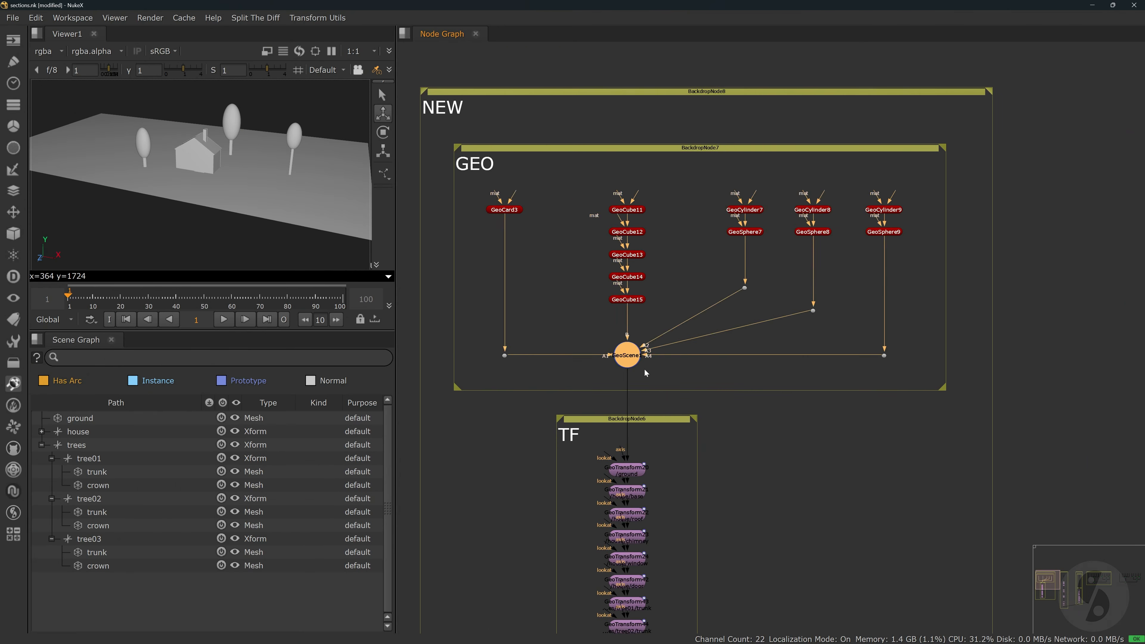
{"action": "key", "text": "1"}
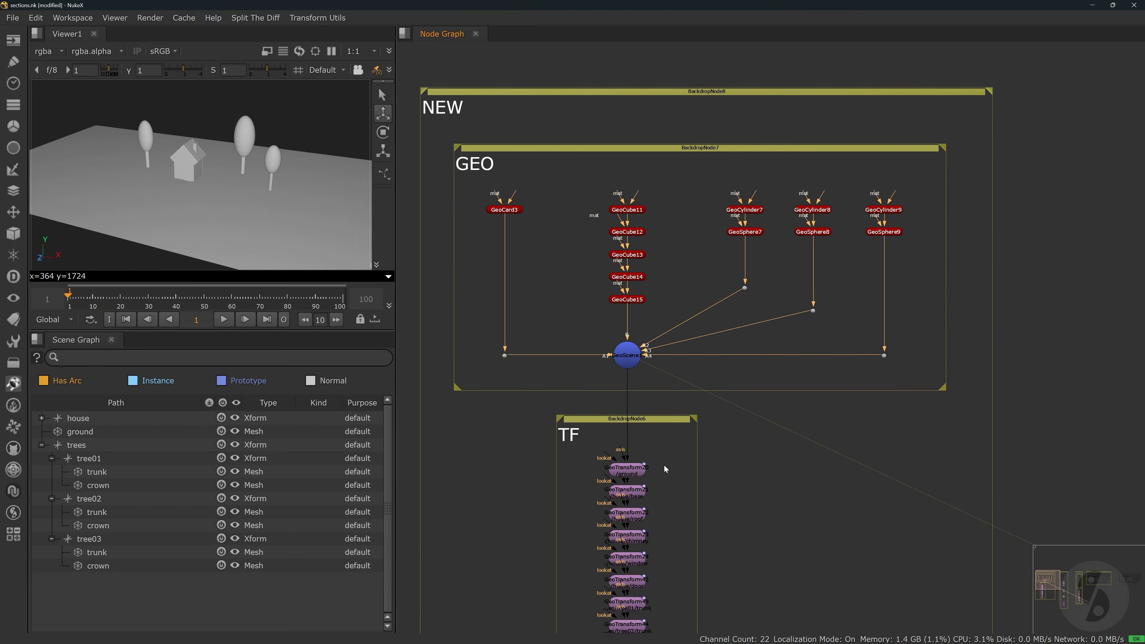
View each branch feeding the GeoScene in turn: GeoCard3, GeoCube15, GeoSphere7, GeoSphere8 and GeoSphere9.
{"action": "left_click", "coordinate": [504, 210]}
{"action": "left_click", "coordinate": [627, 299]}
{"action": "left_click", "coordinate": [750, 232]}
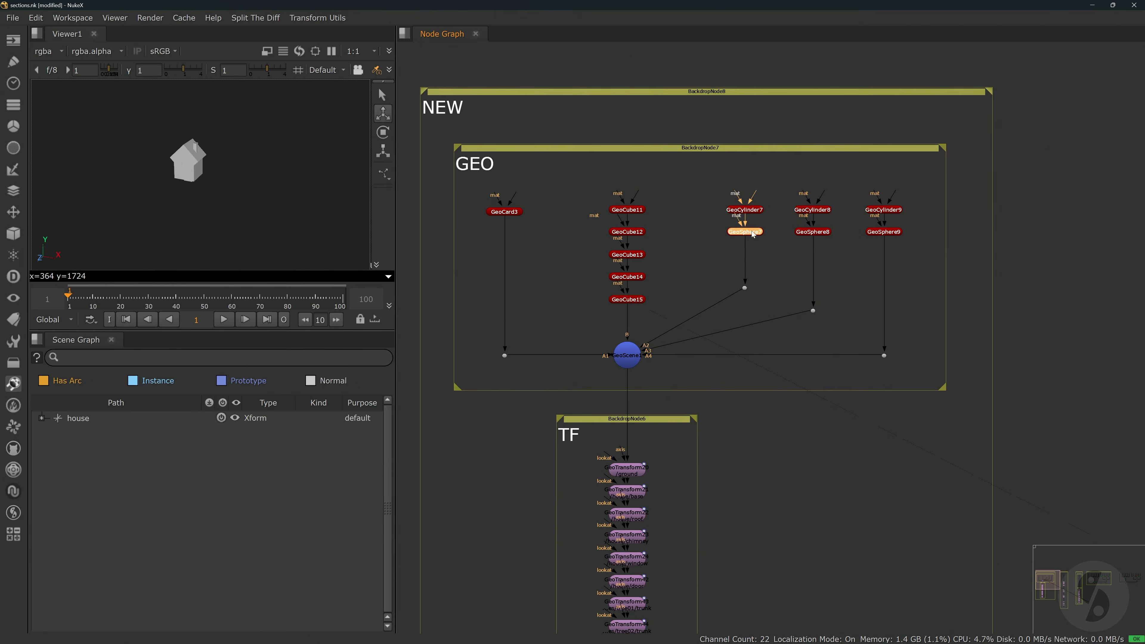
{"action": "left_click", "coordinate": [809, 232]}
{"action": "left_click", "coordinate": [884, 231]}
{"action": "middle_click_drag", "start_coordinate": [872, 277], "coordinate": [867, 225]}
{"action": "scroll", "coordinate": [866, 225], "scroll_direction": "down", "scroll_amount": 3}
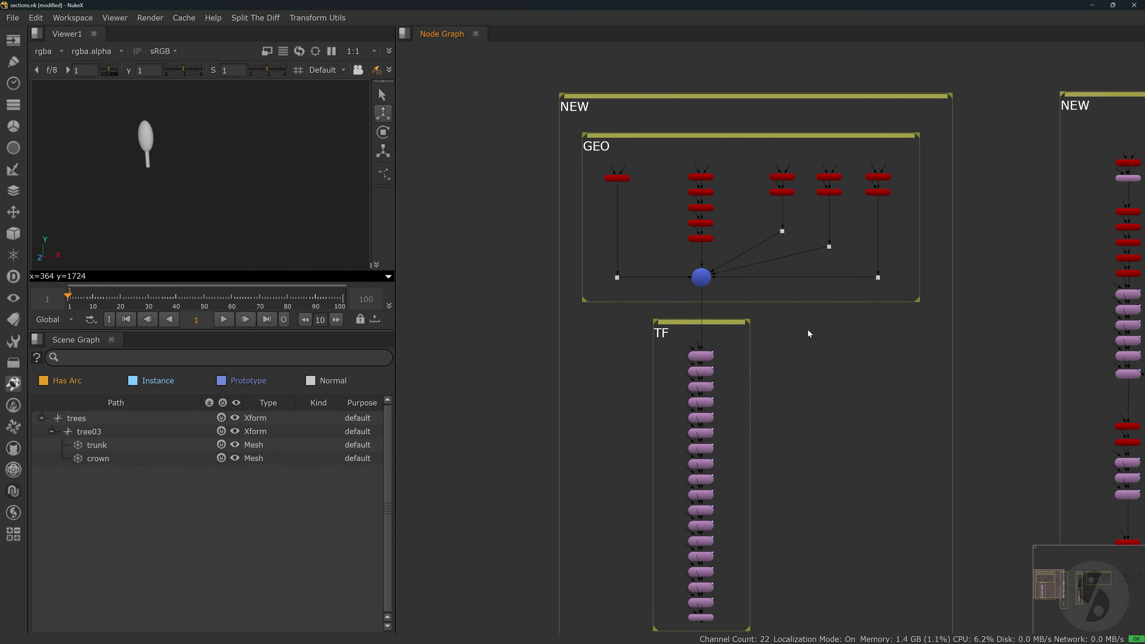
Compare the output before the branched setup's TF section with the output at the end of its GeoTransform chain.
{"action": "scroll", "coordinate": [735, 433], "scroll_direction": "up", "scroll_amount": 5}
{"action": "middle_click_drag", "start_coordinate": [735, 433], "coordinate": [683, 329]}
{"action": "scroll", "coordinate": [681, 327], "scroll_direction": "down", "scroll_amount": 1}
{"action": "left_click", "coordinate": [622, 93]}
{"action": "key", "text": "1"}
{"action": "middle_click_drag", "start_coordinate": [624, 513], "coordinate": [595, 455]}
{"action": "left_click", "coordinate": [615, 548]}
{"action": "key", "text": "1"}
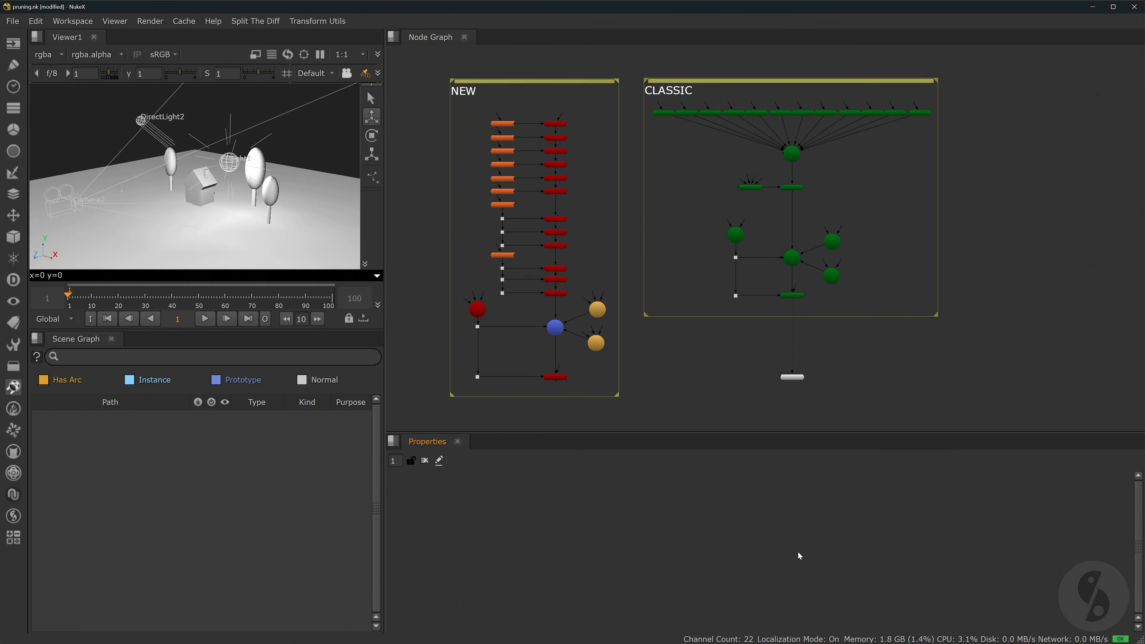
Paste an additional Scene node below and to the right of Scene1 in the CLASSIC setup of pruning.nk.
{"action": "scroll", "coordinate": [833, 149], "scroll_direction": "up", "scroll_amount": 6}
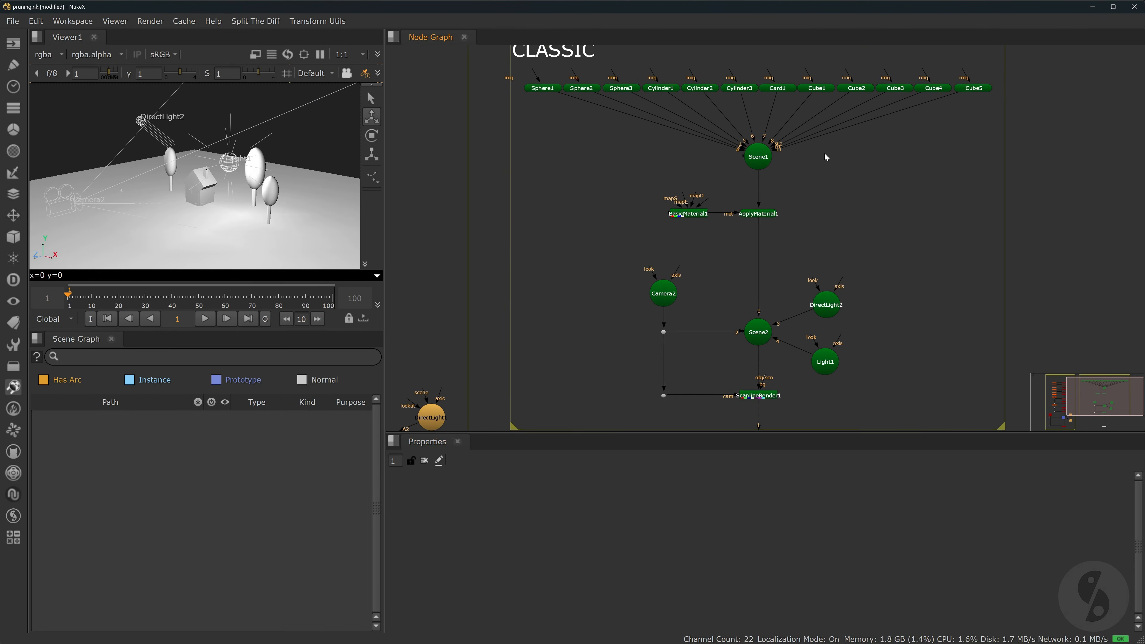
{"action": "middle_click_drag", "start_coordinate": [825, 155], "coordinate": [803, 164]}
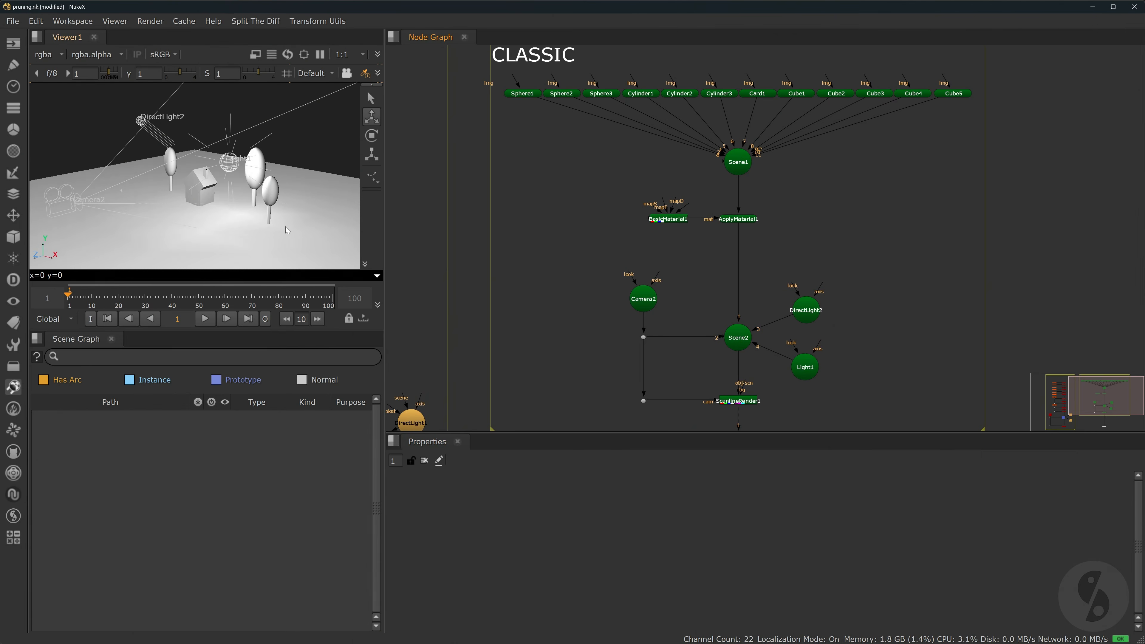
{"action": "scroll", "coordinate": [214, 191], "scroll_direction": "up", "scroll_amount": 2}
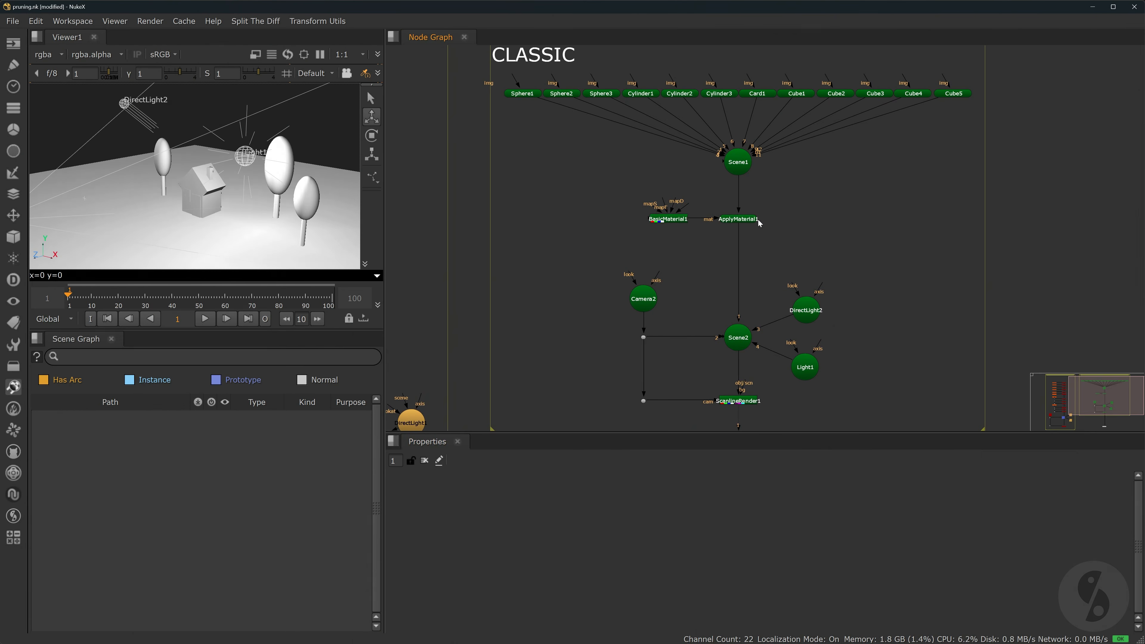
{"action": "left_click", "coordinate": [745, 167]}
{"action": "left_click", "coordinate": [833, 207]}
{"action": "key", "text": "ctrl+v"}
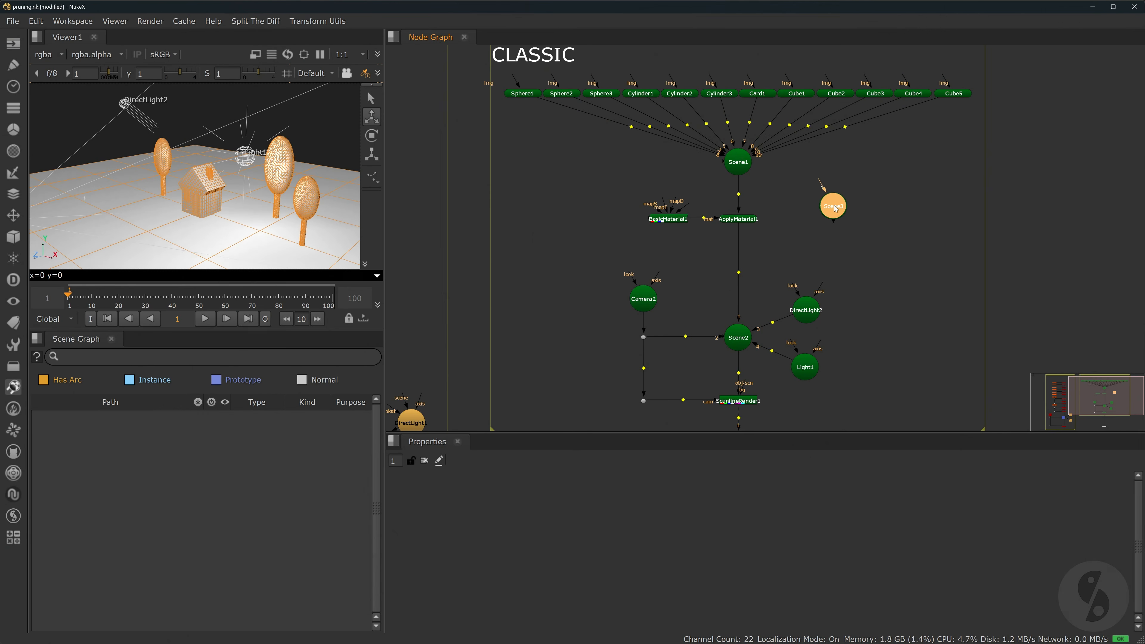
Connect the three spheres, three cylinders and Card1 to the new Scene node and view its output.
{"action": "left_click_drag", "start_coordinate": [508, 84], "coordinate": [779, 115]}
{"action": "key", "text": "y"}
{"action": "left_click", "coordinate": [882, 174]}
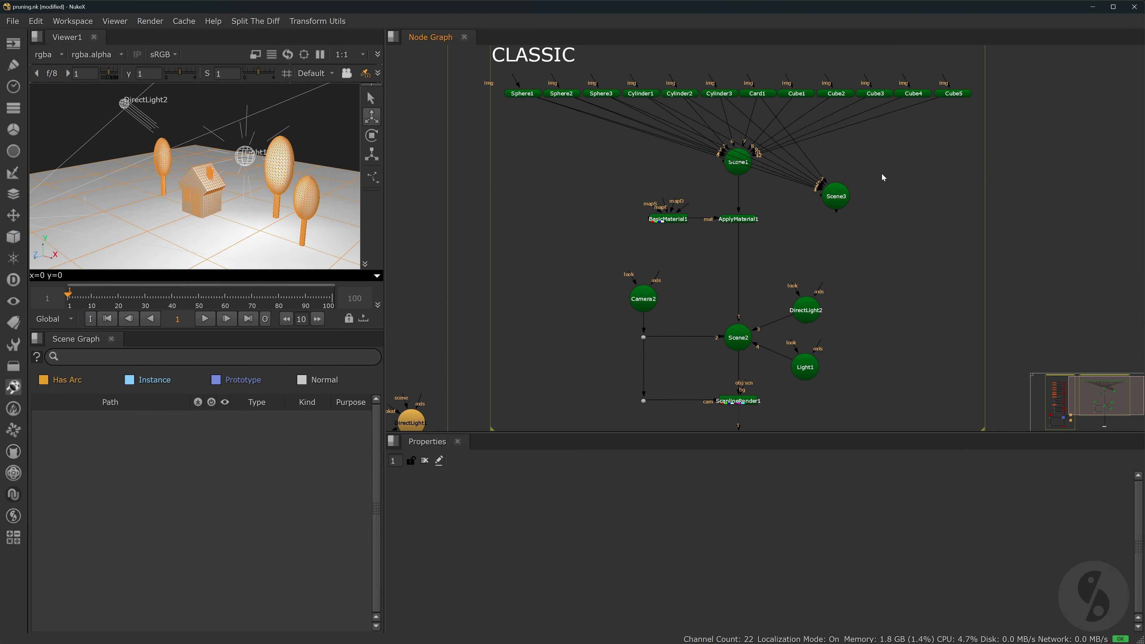
{"action": "left_click", "coordinate": [835, 195]}
{"action": "key", "text": "1"}
{"action": "left_click", "coordinate": [868, 172]}
{"action": "scroll", "coordinate": [869, 173], "scroll_direction": "down", "scroll_amount": 3}
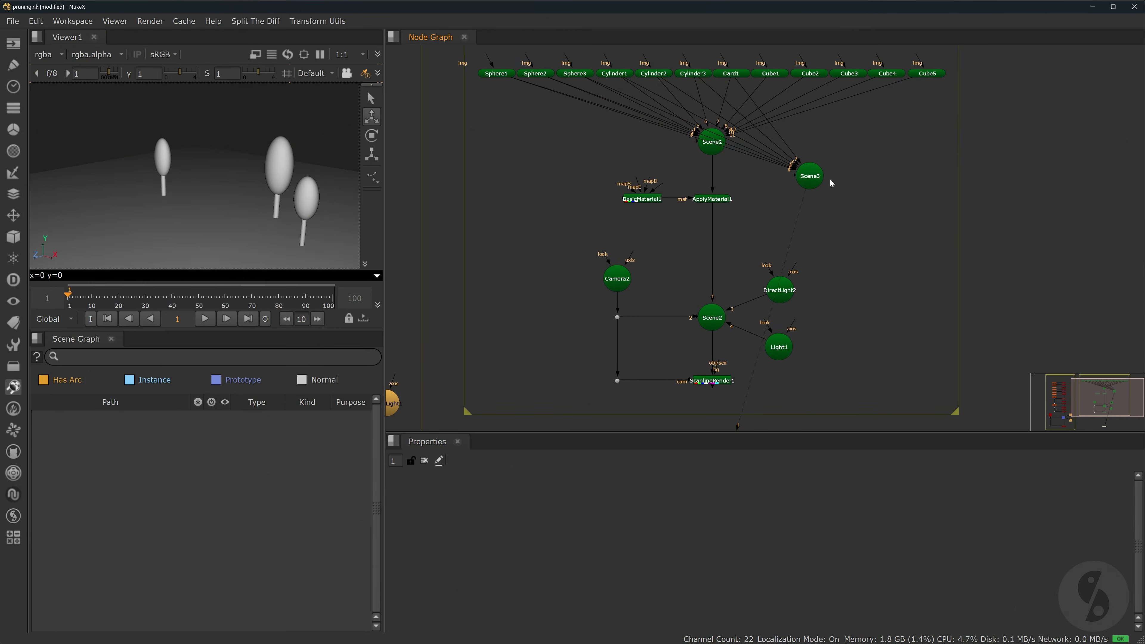
Move Scene3 outward and duplicate the CLASSIC material, camera, Scene2, lights and ScanlineRender1 nodes beneath it.
{"action": "left_click_drag", "start_coordinate": [670, 254], "coordinate": [809, 376]}
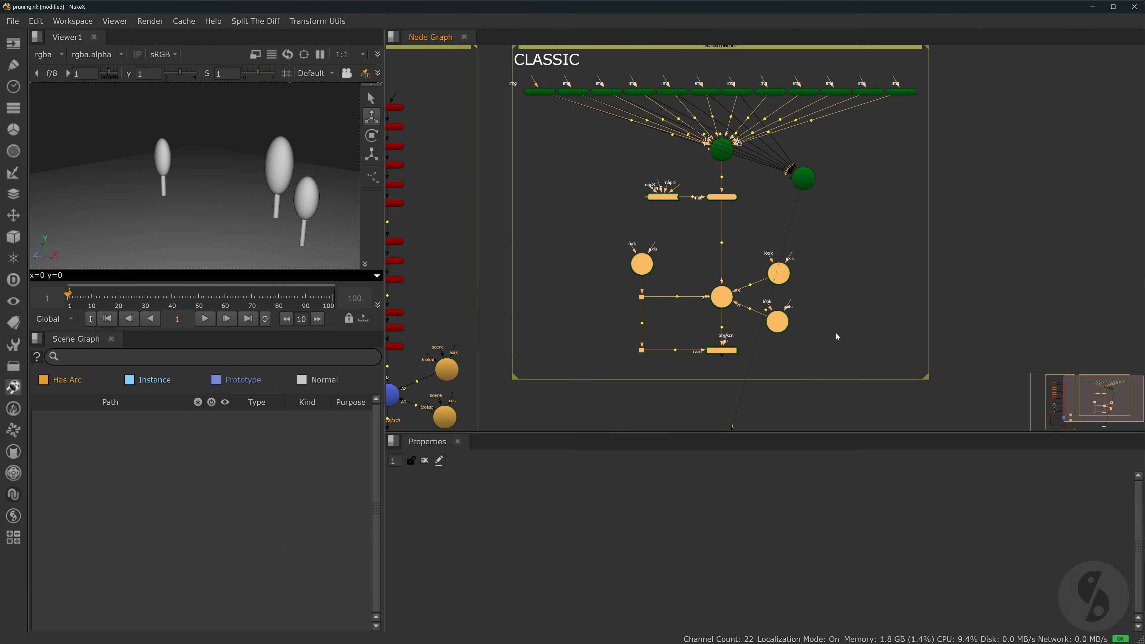
{"action": "left_click_drag", "start_coordinate": [805, 179], "coordinate": [892, 169]}
{"action": "left_click", "coordinate": [887, 277]}
{"action": "key", "text": "ctrl+v"}
{"action": "scroll", "coordinate": [915, 253], "scroll_direction": "up", "scroll_amount": 3}
{"action": "left_click_drag", "start_coordinate": [996, 176], "coordinate": [993, 139]}
{"action": "middle_click_drag", "start_coordinate": [1018, 377], "coordinate": [948, 302]}
Assign ScanlineRender2 and ScanlineRender1 to viewer inputs 1 and 2 and compare both renders in the 2D view.
{"action": "left_click", "coordinate": [917, 334]}
{"action": "key", "text": "1"}
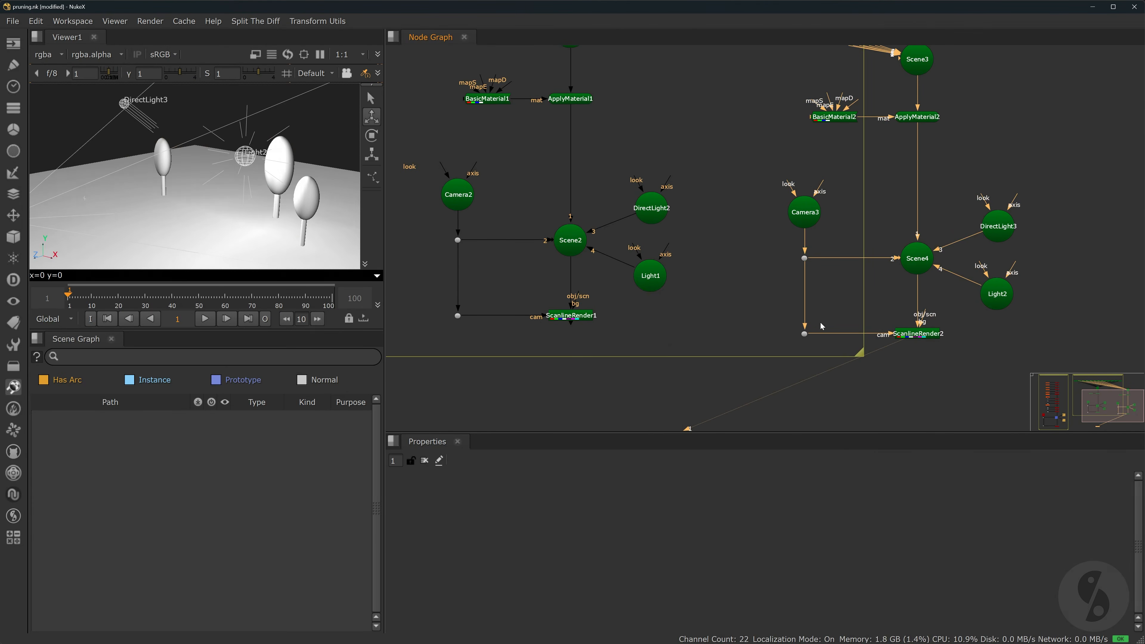
{"action": "key", "text": "Tab"}
{"action": "left_click", "coordinate": [571, 315]}
{"action": "key", "text": "2"}
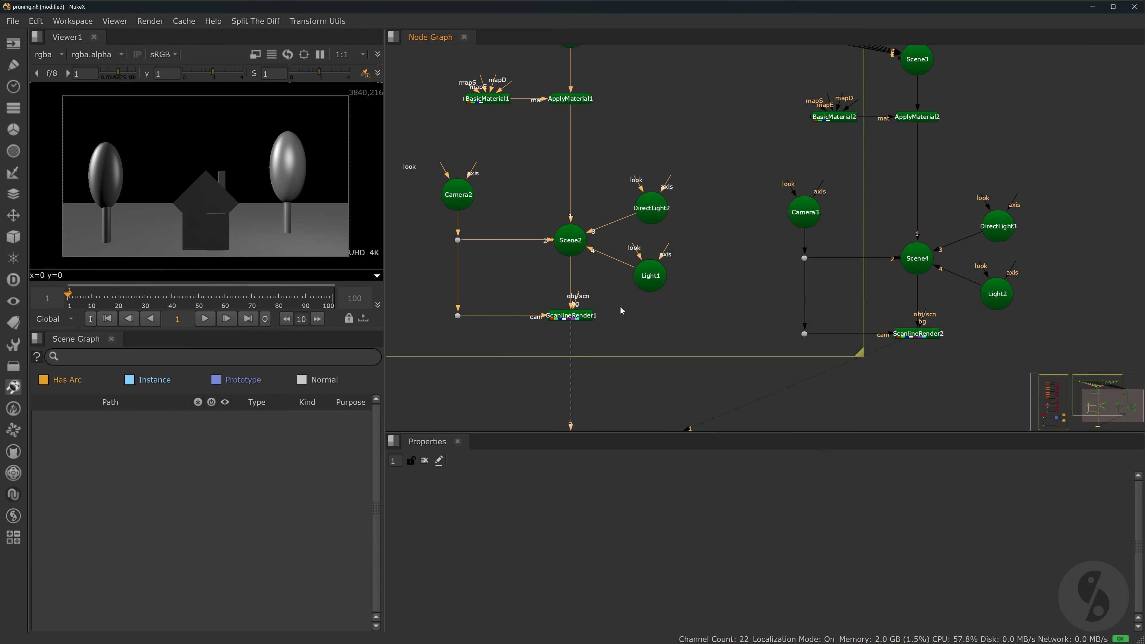
{"action": "key", "text": "1"}
{"action": "key", "text": "2"}
{"action": "key", "text": "1"}
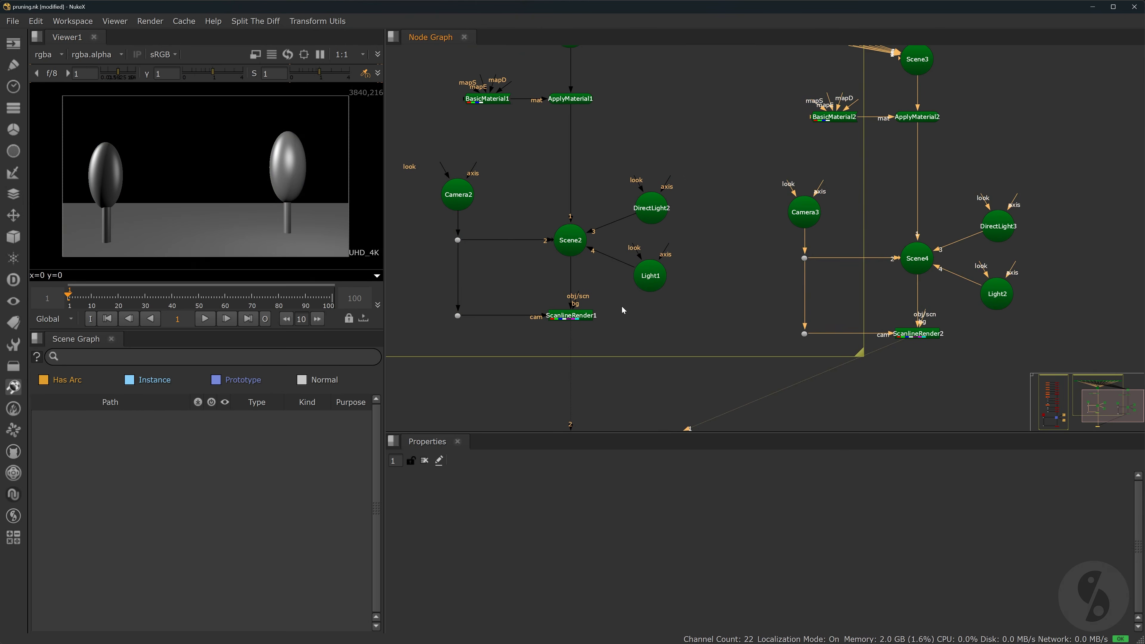
{"action": "left_click", "coordinate": [654, 306]}
Copy the CLASSIC row of geometry nodes with its Scene1 and paste it outside the backdrop, beyond the duplicated render branch.
{"action": "scroll", "coordinate": [655, 307], "scroll_direction": "down", "scroll_amount": 2}
{"action": "middle_click_drag", "start_coordinate": [681, 169], "coordinate": [709, 265]}
{"action": "scroll", "coordinate": [498, 146], "scroll_direction": "up", "scroll_amount": 1}
{"action": "left_click_drag", "start_coordinate": [407, 128], "coordinate": [887, 239]}
{"action": "key", "text": "ctrl+c"}
{"action": "scroll", "coordinate": [1032, 248], "scroll_direction": "down", "scroll_amount": 1}
{"action": "middle_click_drag", "start_coordinate": [1031, 248], "coordinate": [726, 210]}
{"action": "left_click", "coordinate": [870, 174]}
{"action": "key", "text": "ctrl+v"}
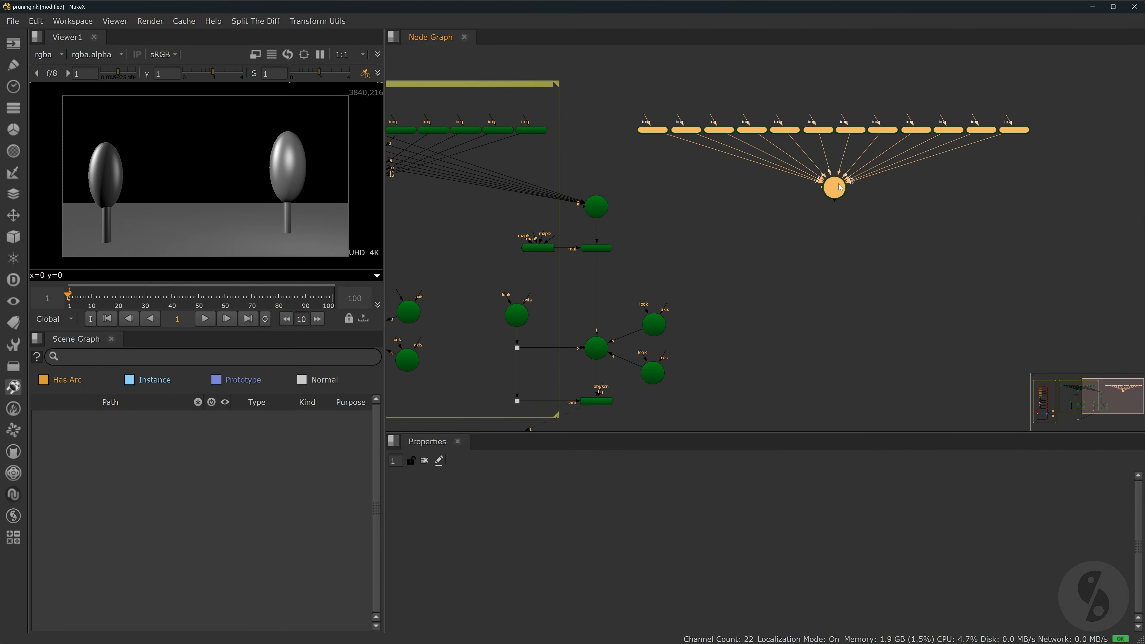
{"action": "left_click", "coordinate": [872, 173]}
Separate the five copied cubes from the geometry row and connect them to a Scene node of their own.
{"action": "scroll", "coordinate": [872, 174], "scroll_direction": "up", "scroll_amount": 2}
{"action": "left_click_drag", "start_coordinate": [859, 128], "coordinate": [1050, 125]}
{"action": "left_click_drag", "start_coordinate": [1104, 131], "coordinate": [869, 102]}
{"action": "left_click_drag", "start_coordinate": [962, 112], "coordinate": [978, 212]}
{"action": "left_click", "coordinate": [814, 193]}
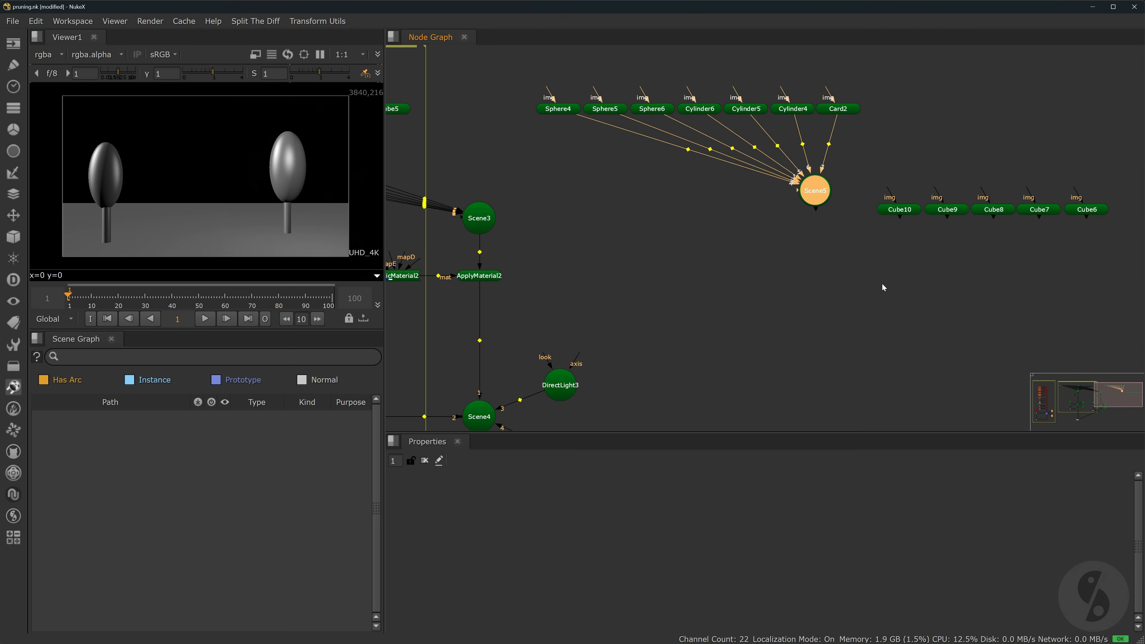
{"action": "key", "text": "ctrl+v"}
{"action": "left_click_drag", "start_coordinate": [865, 194], "coordinate": [1113, 239], "text": "shift"}
{"action": "key", "text": "y"}
Paste a further Scene node that merges Scene5 with the cubes' Scene6.
{"action": "left_click", "coordinate": [800, 263]}
{"action": "key", "text": "ctrl+v"}
{"action": "left_click_drag", "start_coordinate": [814, 208], "coordinate": [799, 257]}
{"action": "left_click_drag", "start_coordinate": [799, 264], "coordinate": [817, 272]}
{"action": "left_click_drag", "start_coordinate": [938, 290], "coordinate": [878, 270]}
Paste a copy of the Scene3 branch's material, camera, light and render nodes beneath Scene5 and align them.
{"action": "scroll", "coordinate": [860, 217], "scroll_direction": "down", "scroll_amount": 3}
{"action": "left_click_drag", "start_coordinate": [583, 230], "coordinate": [744, 374]}
{"action": "key", "text": "ctrl+c"}
{"action": "scroll", "coordinate": [808, 276], "scroll_direction": "up", "scroll_amount": 3}
{"action": "key", "text": "ctrl+v"}
{"action": "left_click_drag", "start_coordinate": [918, 356], "coordinate": [838, 358]}
{"action": "left_click_drag", "start_coordinate": [838, 222], "coordinate": [859, 155]}
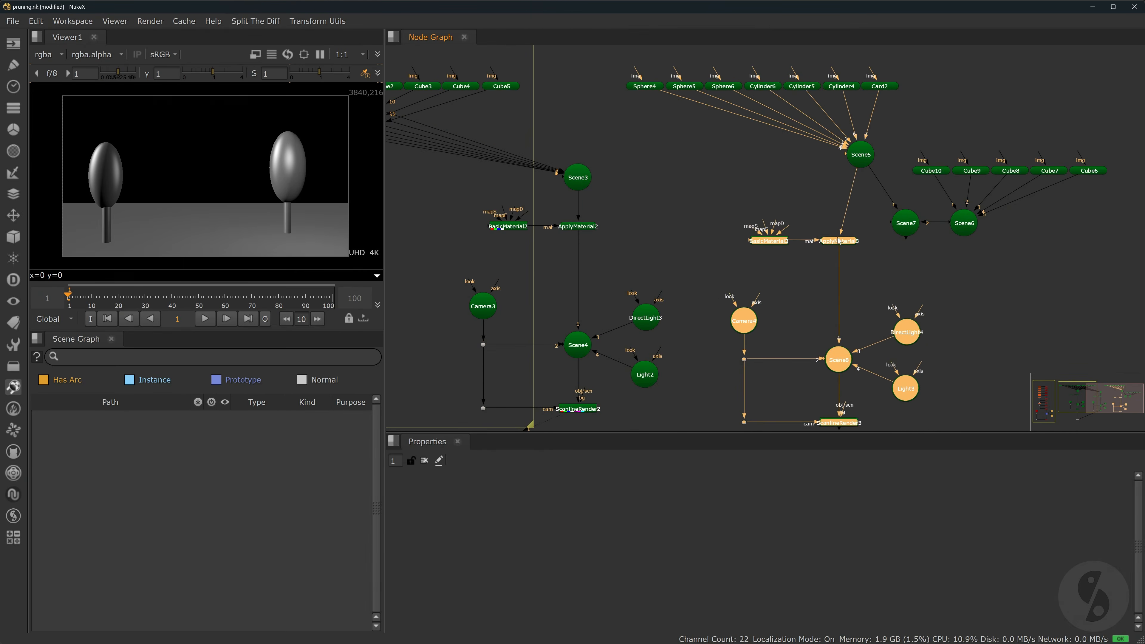
Move the five cubes together with Scene6 and Scene7 farther away from the Scene5 render branch.
{"action": "middle_click_drag", "start_coordinate": [1050, 271], "coordinate": [895, 255]}
{"action": "left_click_drag", "start_coordinate": [939, 234], "coordinate": [762, 162]}
{"action": "left_click_drag", "start_coordinate": [770, 217], "coordinate": [894, 164]}
Paste another copy of the material, camera, light and render nodes, connect it to Scene7 and align it with the cube branch.
{"action": "middle_click_drag", "start_coordinate": [976, 301], "coordinate": [899, 243]}
{"action": "key", "text": "ctrl+v"}
{"action": "left_click_drag", "start_coordinate": [963, 222], "coordinate": [826, 108]}
{"action": "left_click_drag", "start_coordinate": [963, 230], "coordinate": [889, 196]}
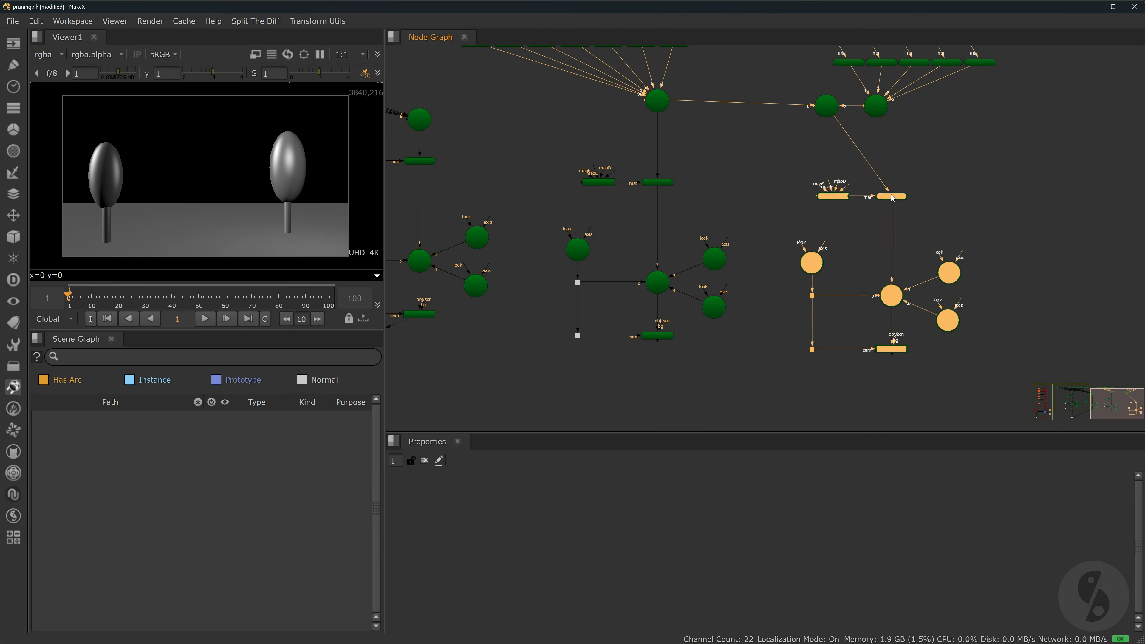
{"action": "middle_click_drag", "start_coordinate": [883, 194], "coordinate": [829, 270]}
{"action": "left_click_drag", "start_coordinate": [960, 122], "coordinate": [837, 177]}
{"action": "left_click", "coordinate": [805, 331]}
Assign the Scene7 and Scene5 branches' ScanlineRender nodes to viewer inputs 1 and 2 and compare their renders.
{"action": "left_click", "coordinate": [828, 367]}
{"action": "key", "text": "1"}
{"action": "left_click", "coordinate": [664, 361]}
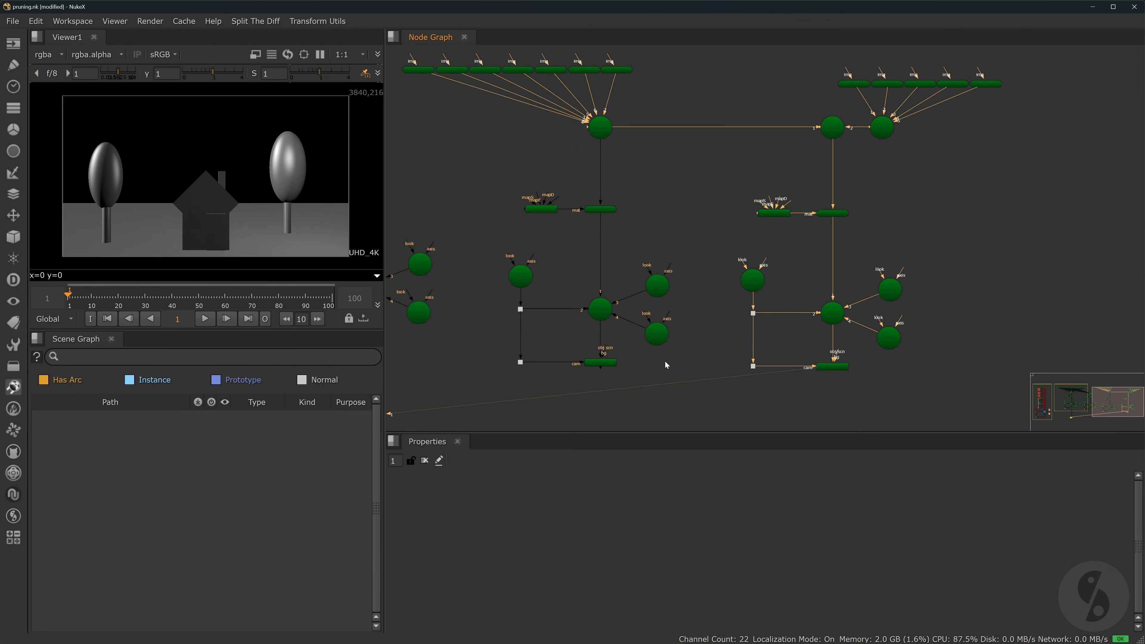
{"action": "left_click", "coordinate": [608, 362]}
{"action": "key", "text": "2"}
{"action": "left_click", "coordinate": [640, 362]}
{"action": "key", "text": "1"}
{"action": "key", "text": "2"}
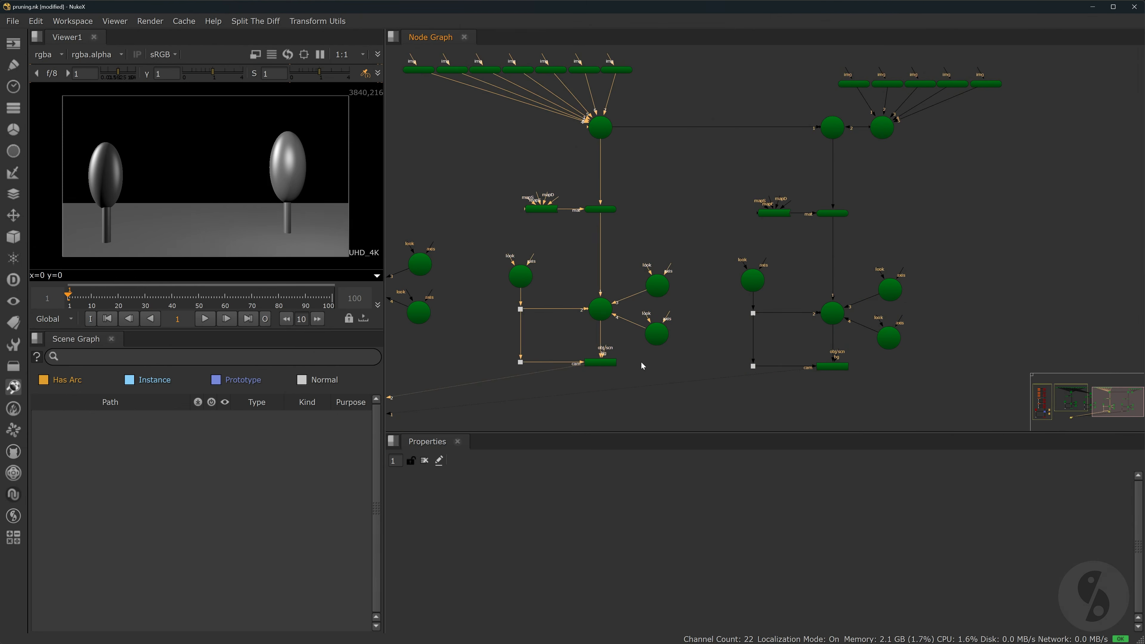
{"action": "key", "text": "1"}
{"action": "key", "text": "2"}
{"action": "key", "text": "1"}
Add a GeoPrune node between GeoScene2 and ScanlineRender2_2 in the NEW branch and space it below GeoScene2.
{"action": "scroll", "coordinate": [666, 358], "scroll_direction": "down", "scroll_amount": 2}
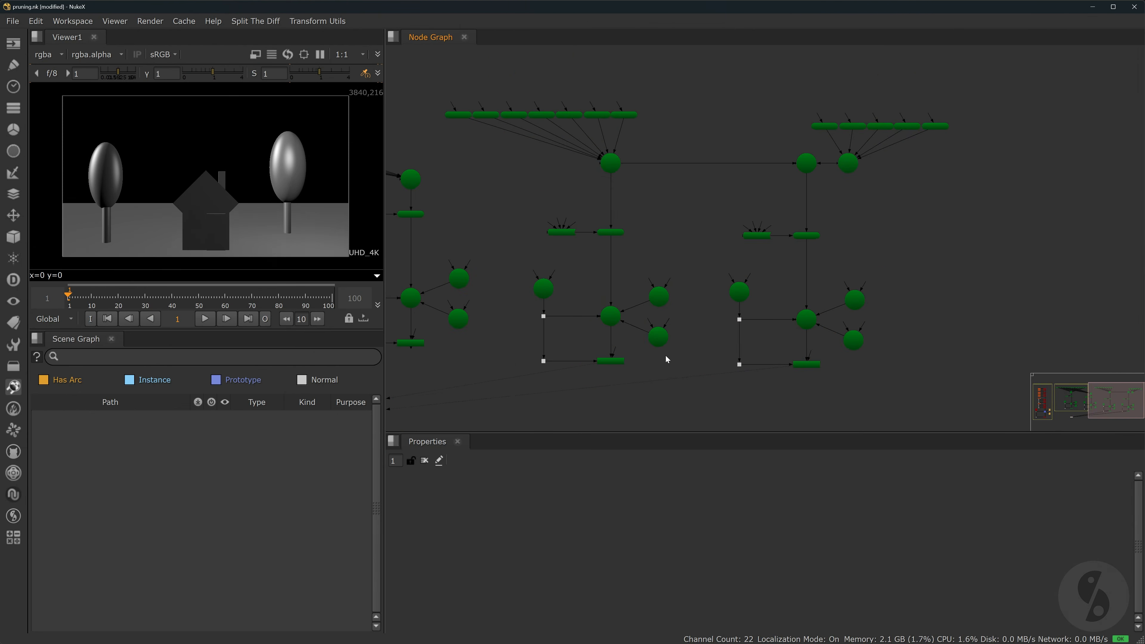
{"action": "middle_click_drag", "start_coordinate": [545, 352], "coordinate": [877, 344]}
{"action": "middle_click_drag", "start_coordinate": [686, 331], "coordinate": [837, 321]}
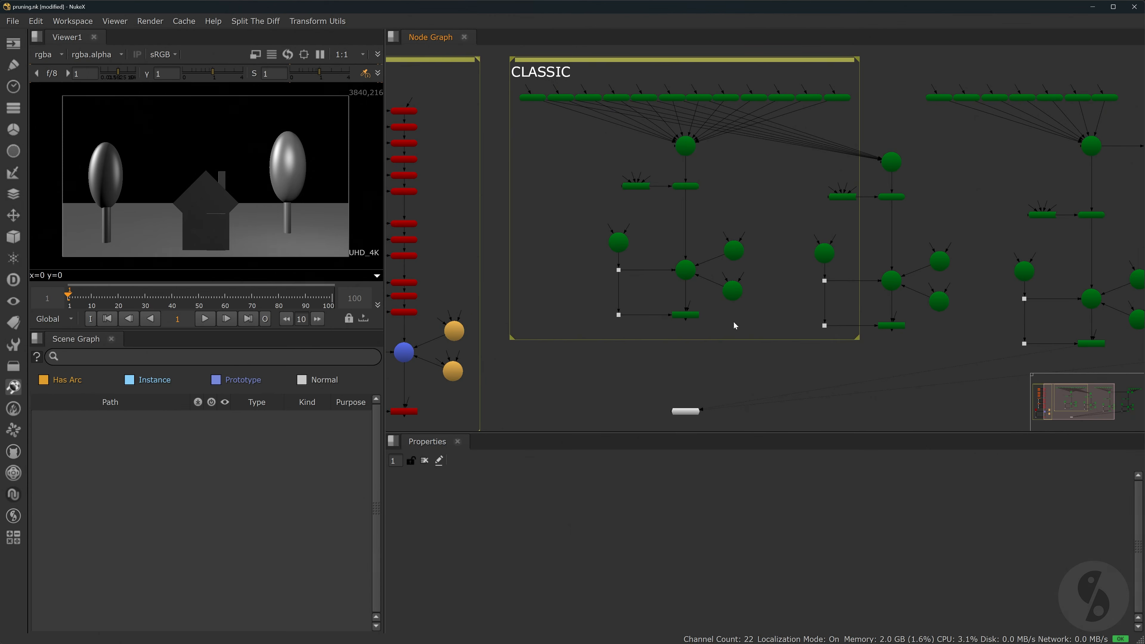
{"action": "middle_click_drag", "start_coordinate": [533, 315], "coordinate": [746, 302]}
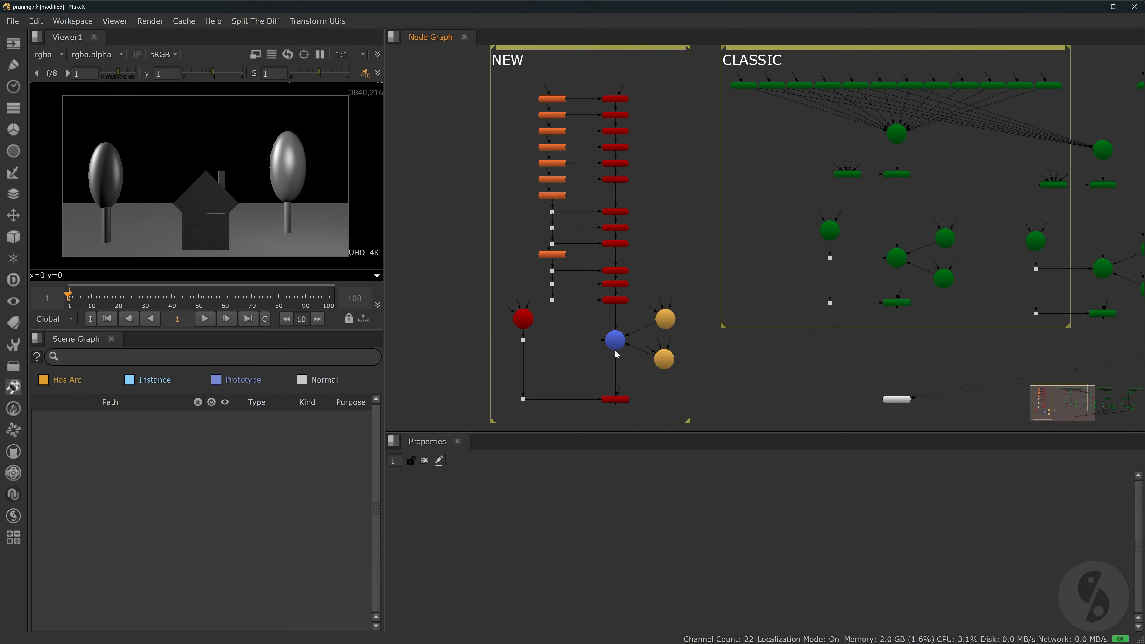
{"action": "scroll", "coordinate": [617, 355], "scroll_direction": "up", "scroll_amount": 4}
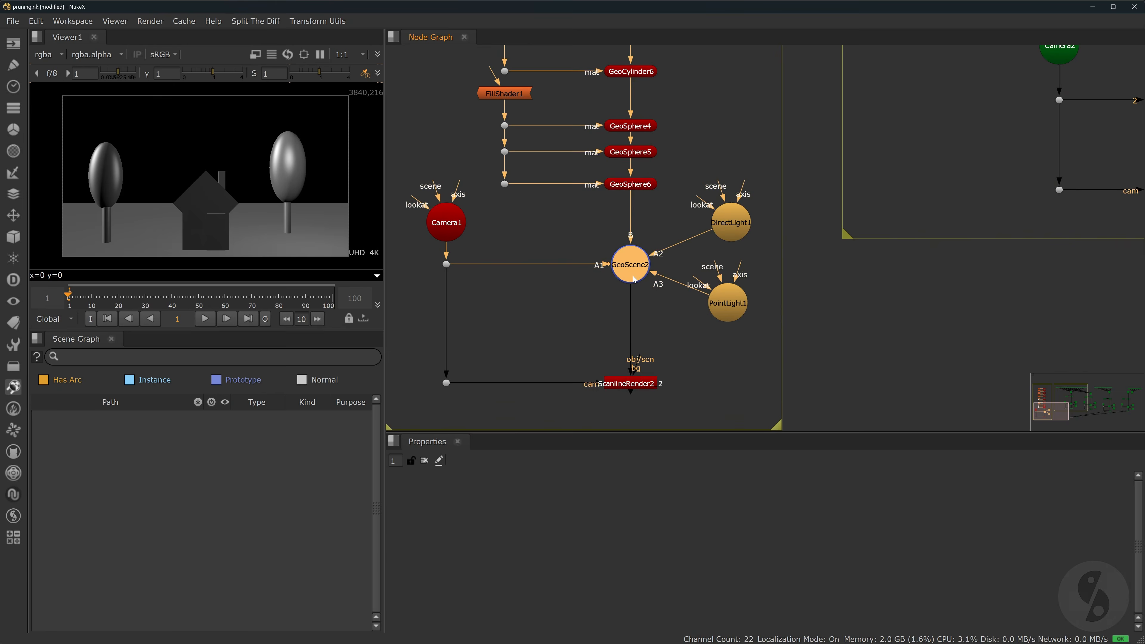
{"action": "key", "text": "Tab"}
{"action": "type", "text": "prune"}
{"action": "key", "text": "Return"}
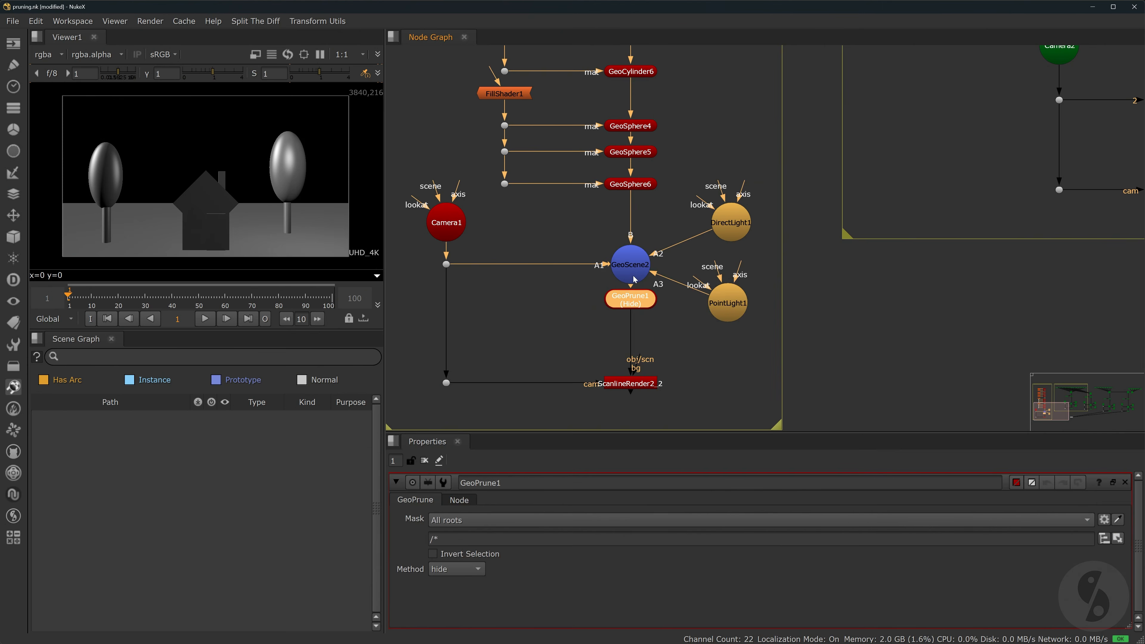
{"action": "left_click_drag", "start_coordinate": [636, 306], "coordinate": [636, 333]}
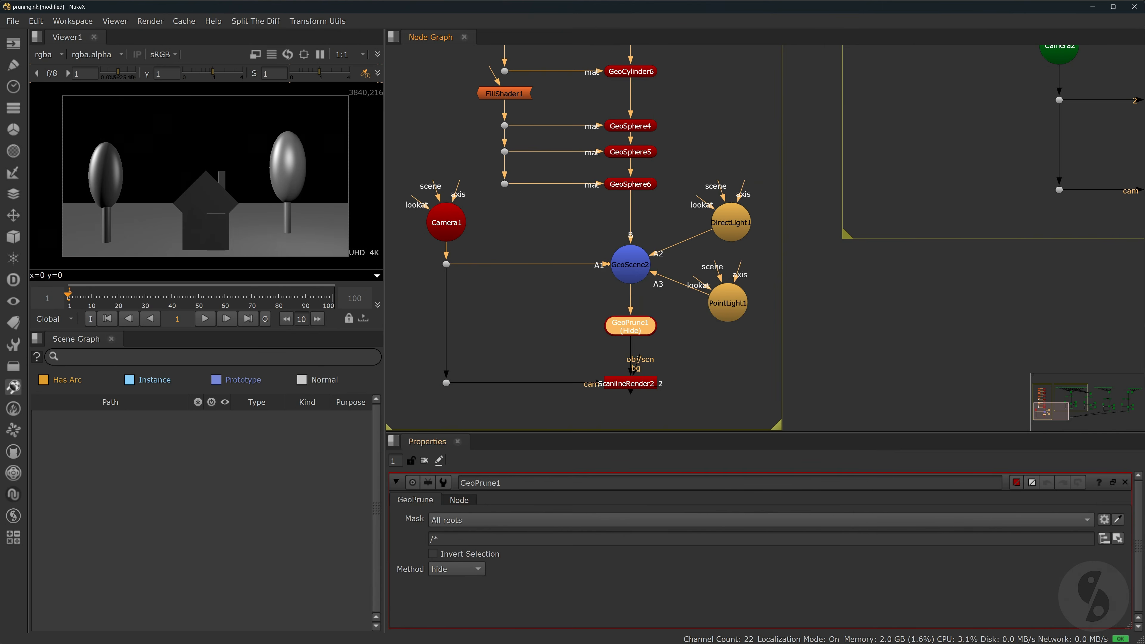
Display GeoPrune1 in the viewer, set its mask to /house and check the resulting render.
{"action": "key", "text": "1"}
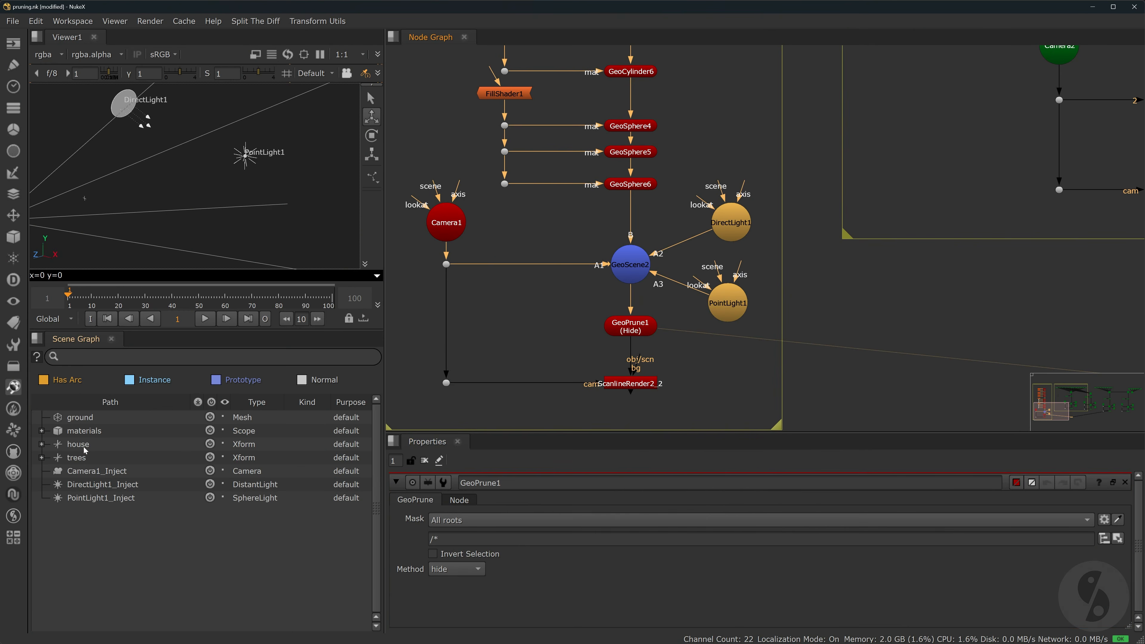
{"action": "left_click", "coordinate": [455, 536]}
{"action": "key", "text": "BackSpace"}
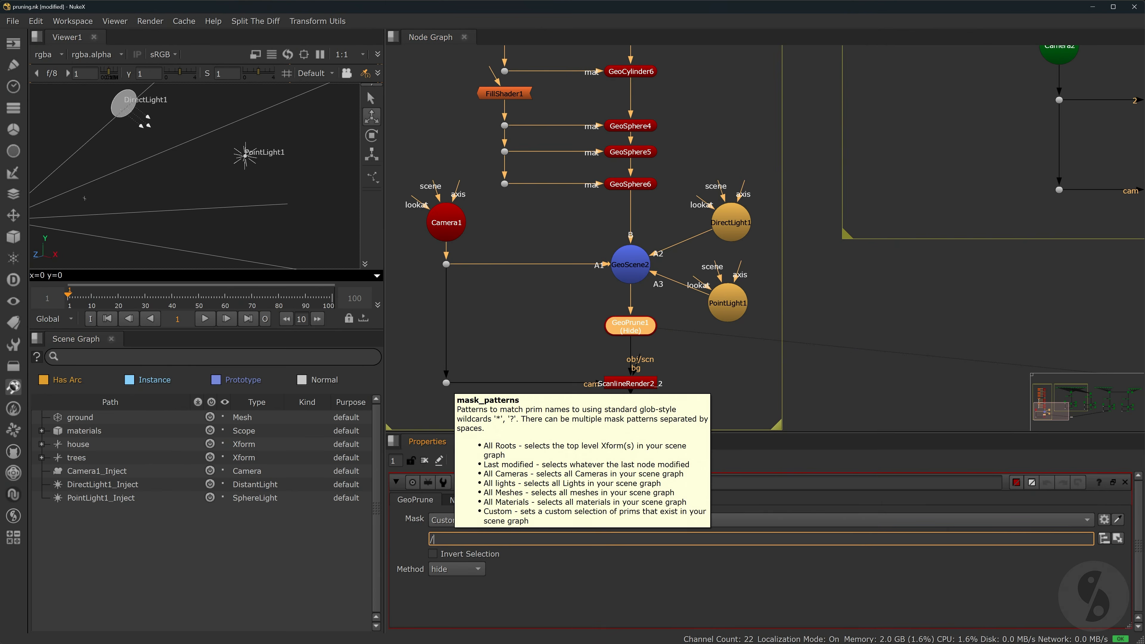
{"action": "type", "text": "house"}
{"action": "key", "text": "Return"}
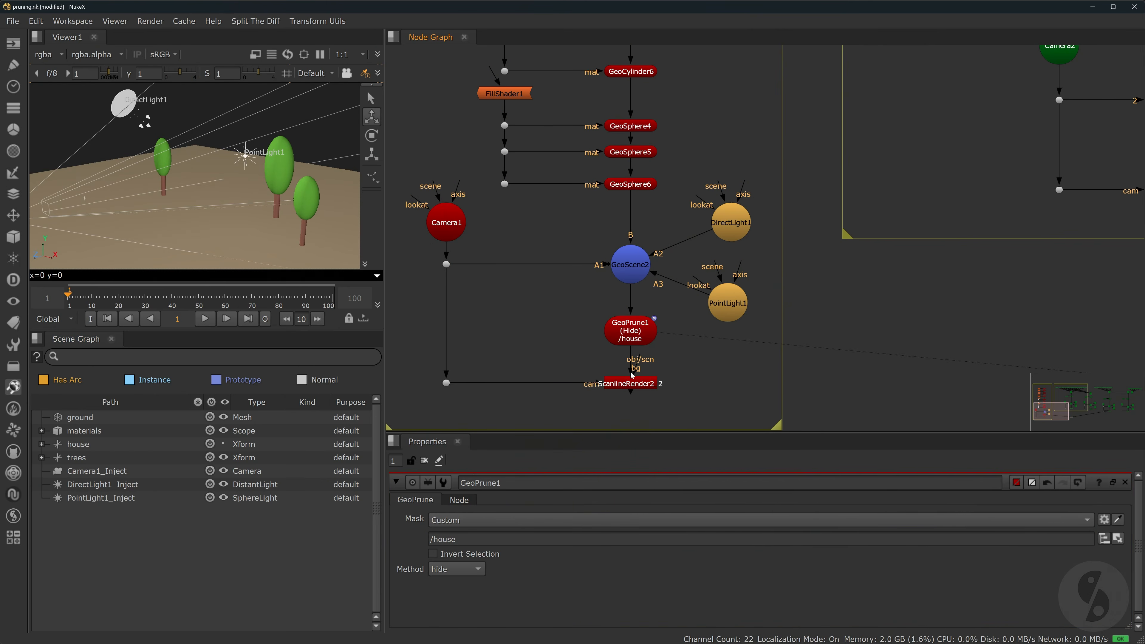
{"action": "left_click", "coordinate": [253, 233]}
{"action": "key", "text": "Tab"}
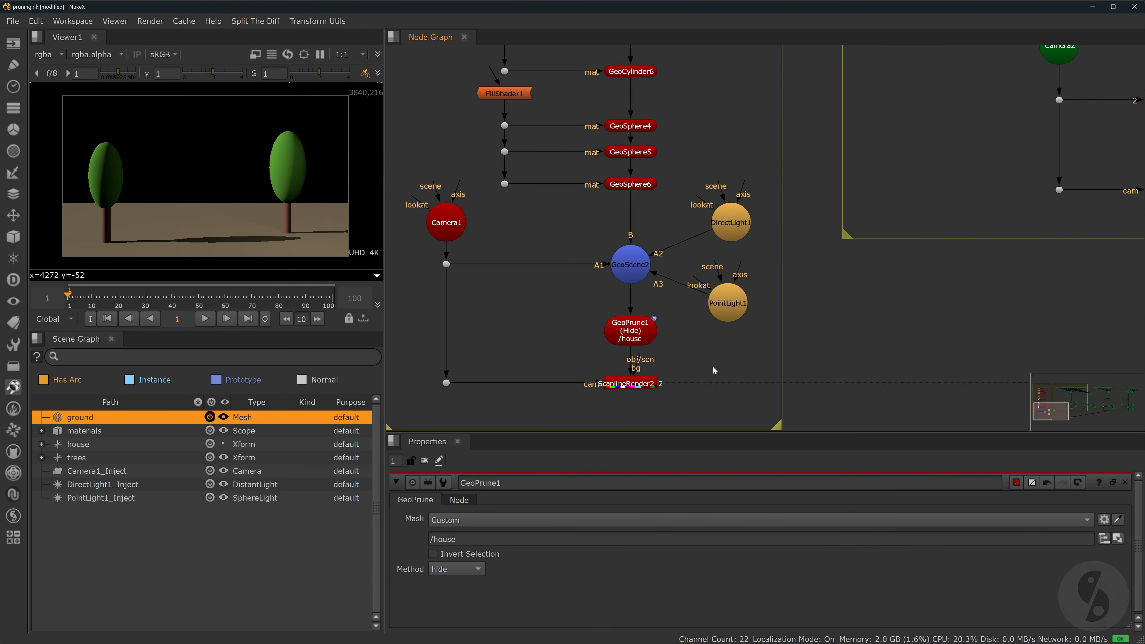
Duplicate ScanlineRender2_2 and connect the copy to GeoScene2 and to the Camera1 dot, bypassing GeoPrune1.
{"action": "left_click", "coordinate": [630, 384]}
{"action": "key", "text": "ctrl+c"}
{"action": "key", "text": "ctrl+v"}
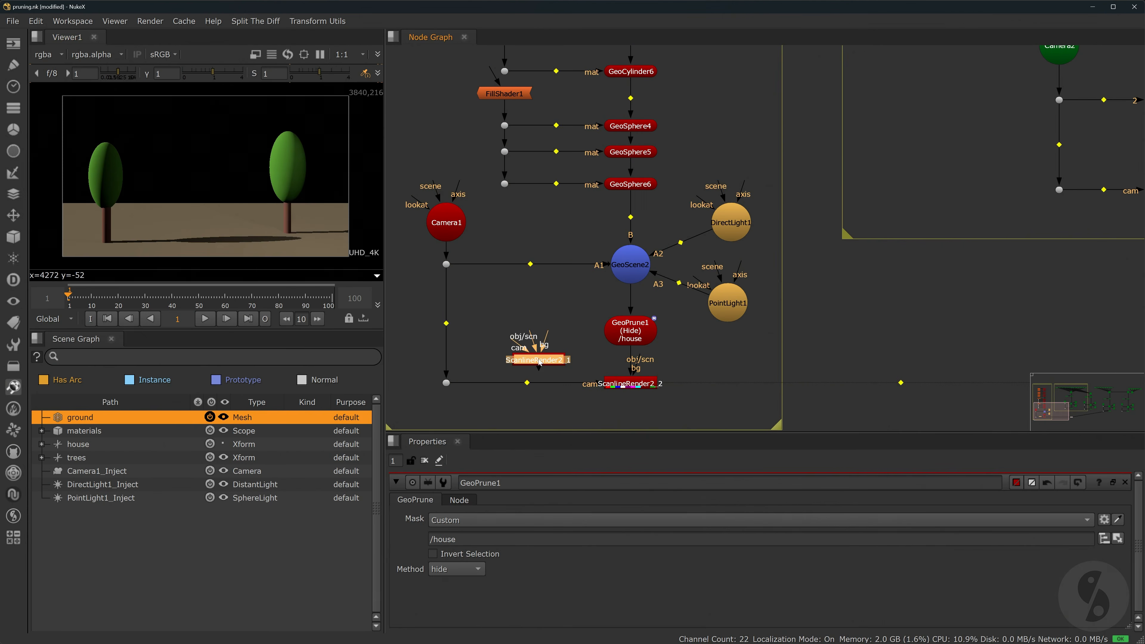
{"action": "left_click_drag", "start_coordinate": [535, 328], "coordinate": [621, 266]}
{"action": "left_click_drag", "start_coordinate": [503, 349], "coordinate": [446, 382]}
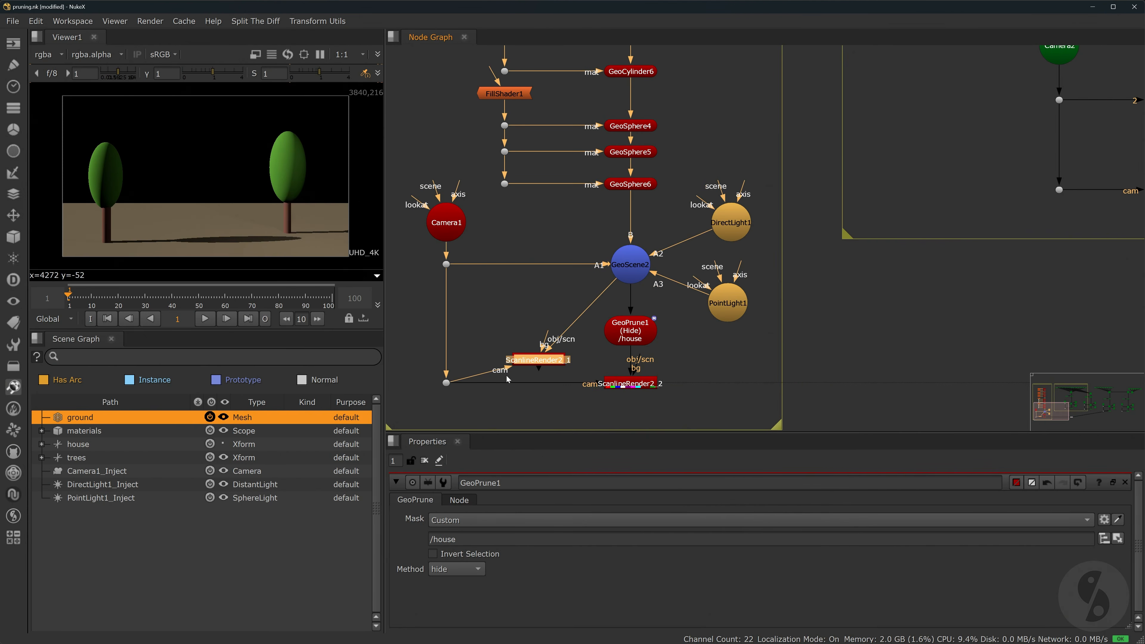
Assign the copied ScanlineRender2_1 to viewer input 2 and compare it with the pruned render.
{"action": "left_click", "coordinate": [580, 406]}
{"action": "key", "text": "2"}
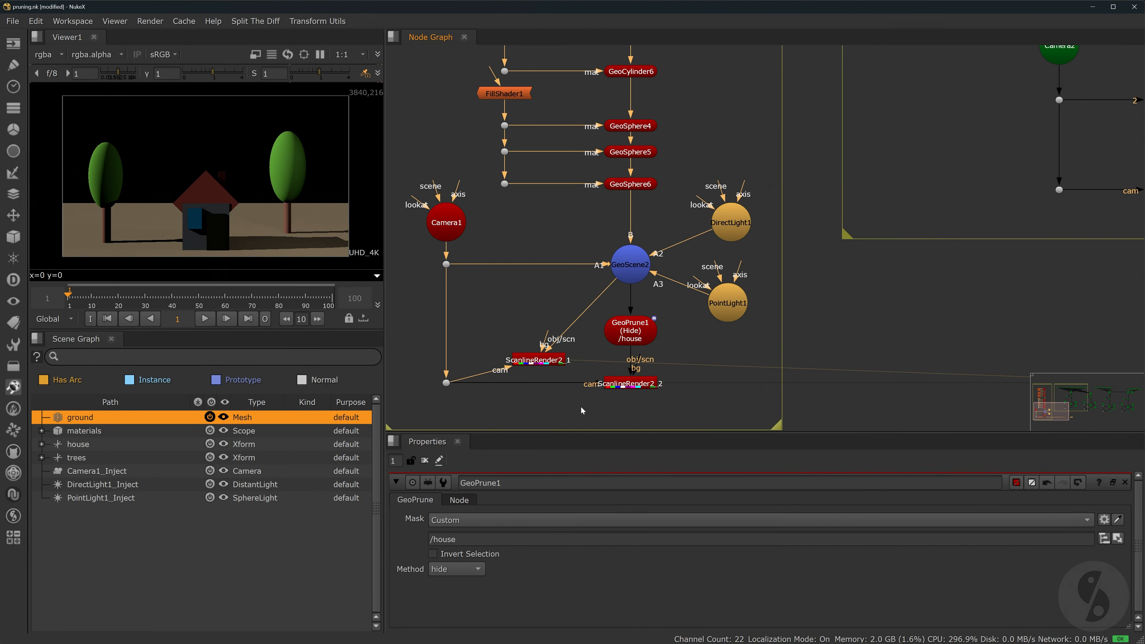
{"action": "key", "text": "1"}
{"action": "key", "text": "2"}
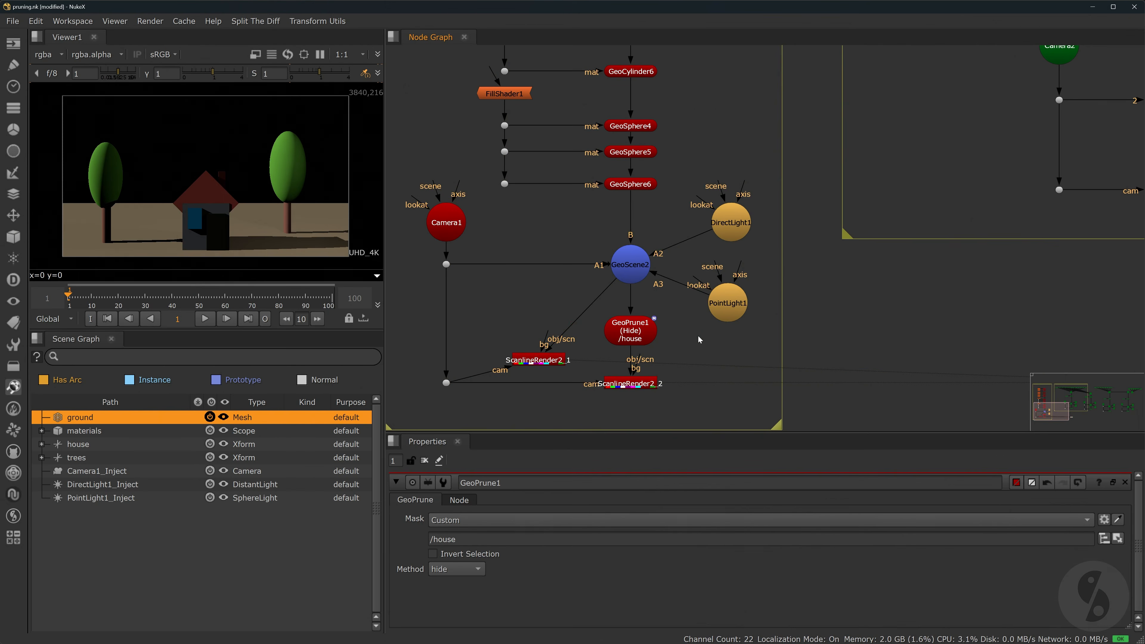
Exclude /house and its meshes from the Objects scene mask of ScanlineRender2_1.
{"action": "double_click", "coordinate": [552, 360]}
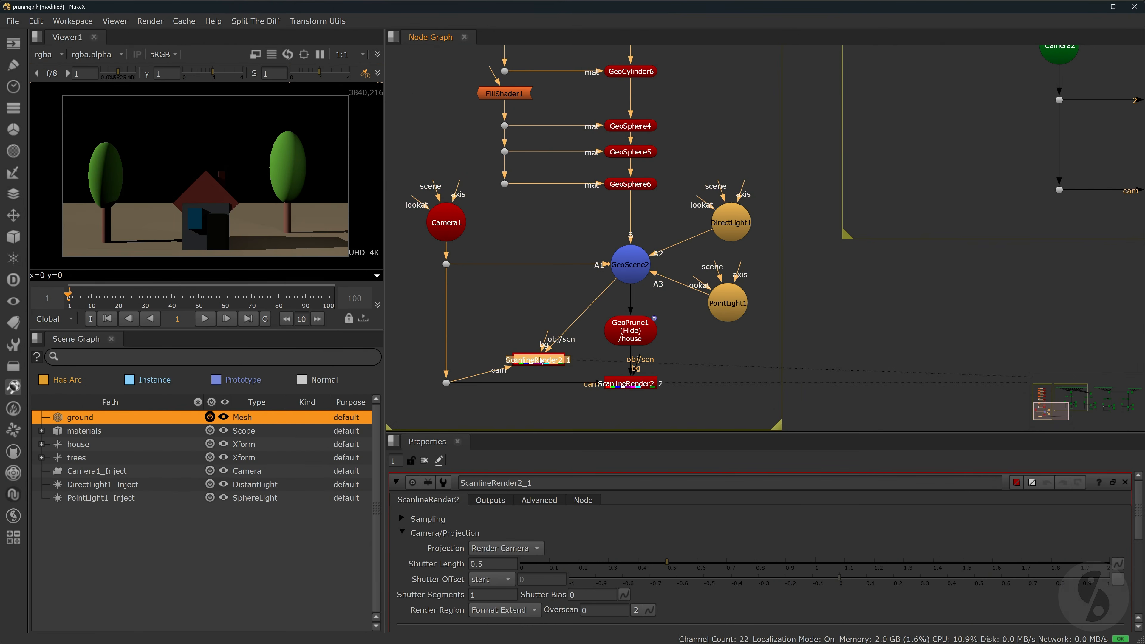
{"action": "left_click_drag", "start_coordinate": [564, 432], "coordinate": [571, 242]}
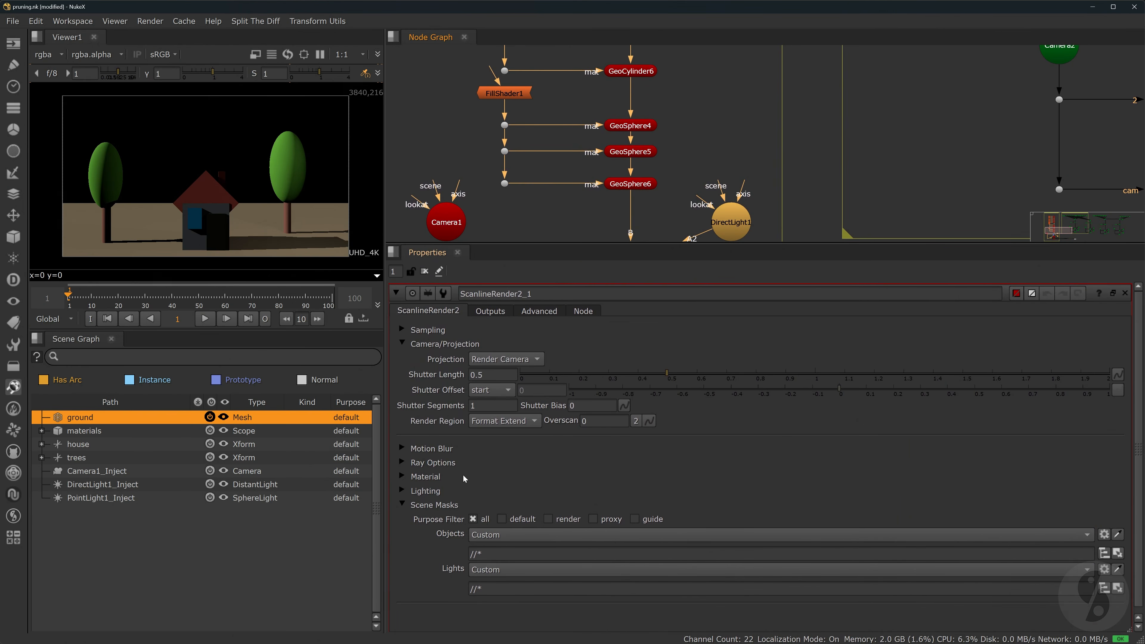
{"action": "scroll", "coordinate": [543, 205], "scroll_direction": "down", "scroll_amount": 5}
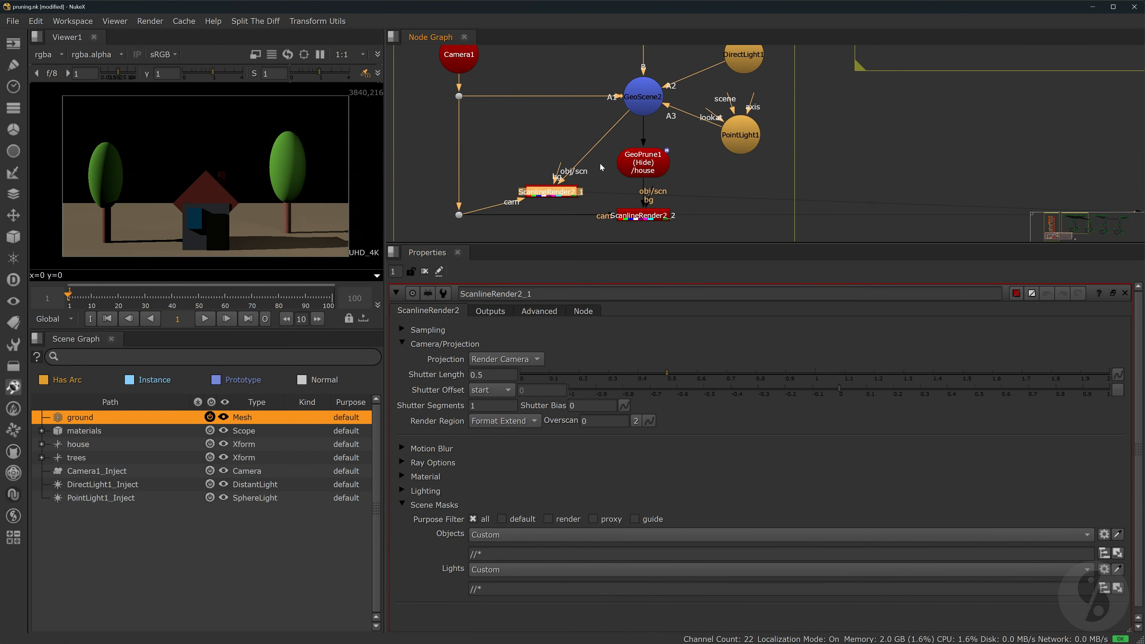
{"action": "left_click", "coordinate": [1104, 554]}
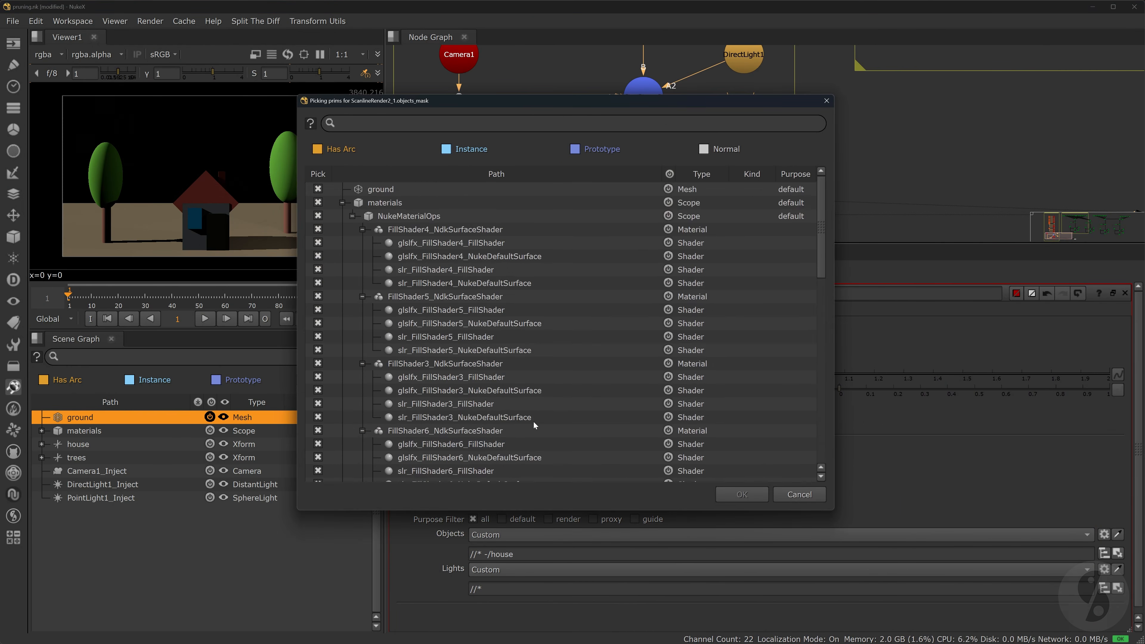
{"action": "scroll", "coordinate": [396, 413], "scroll_direction": "down", "scroll_amount": 11}
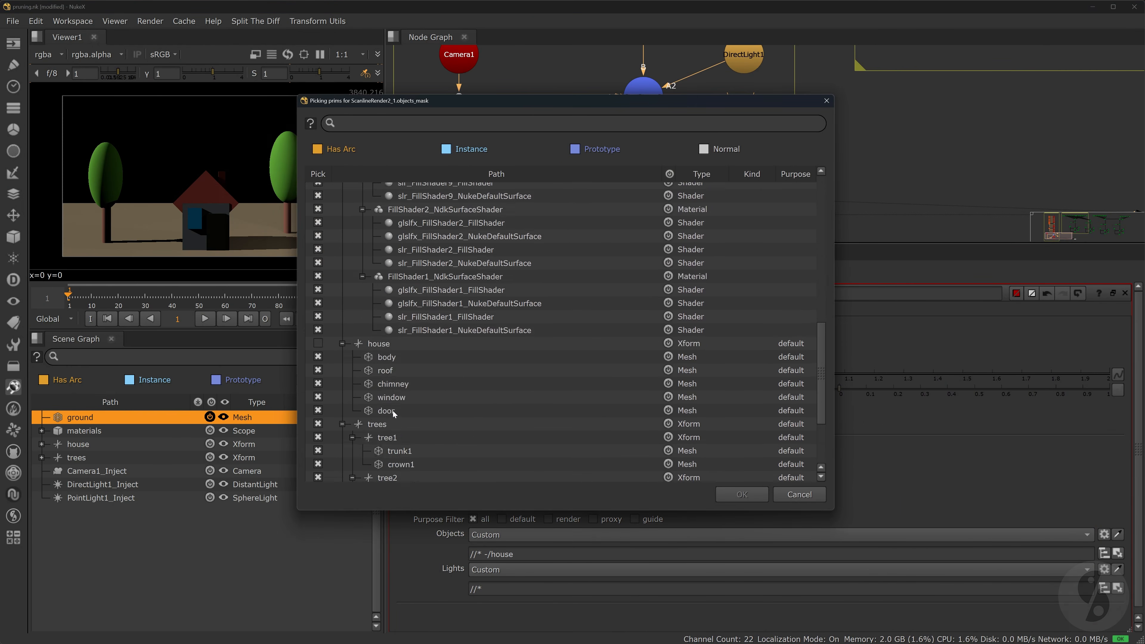
{"action": "scroll", "coordinate": [394, 413], "scroll_direction": "down", "scroll_amount": 1}
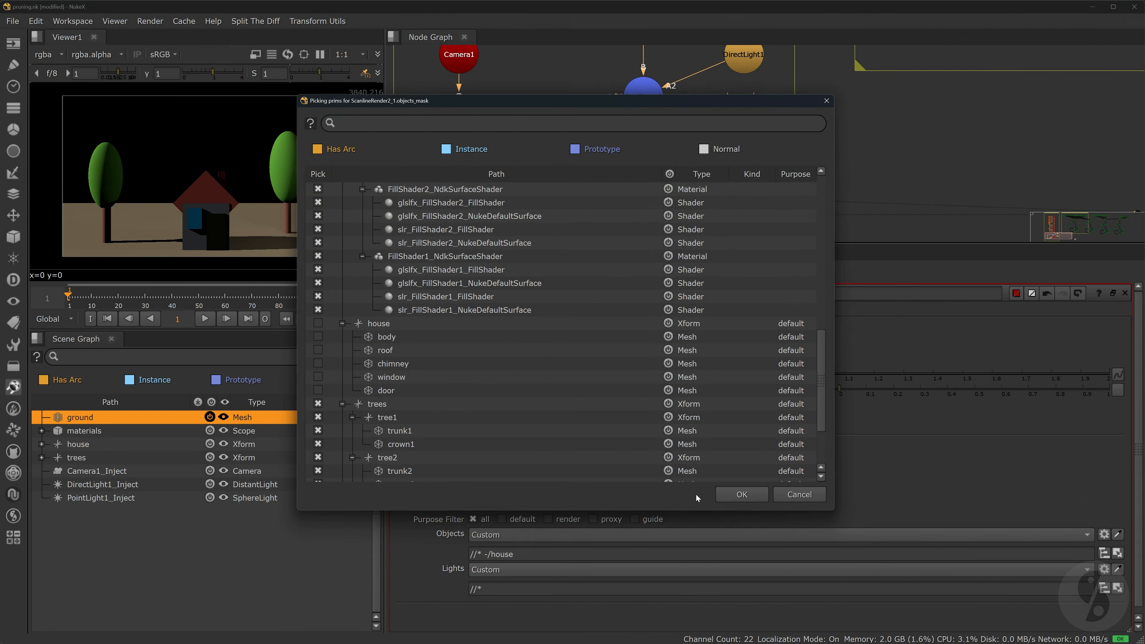
{"action": "left_click", "coordinate": [739, 495]}
Remove the house exclusion from the Objects mask and exclude DirectLight1_Inject instead.
{"action": "left_click_drag", "start_coordinate": [804, 554], "coordinate": [482, 554]}
{"action": "key", "text": "BackSpace"}
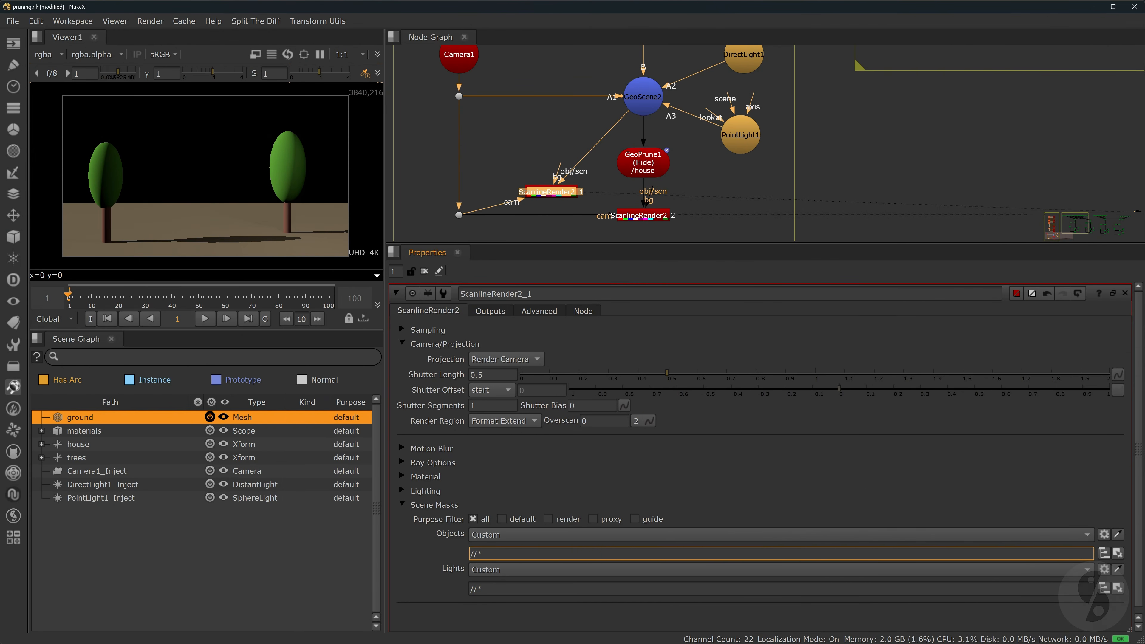
{"action": "left_click", "coordinate": [1104, 553]}
{"action": "scroll", "coordinate": [443, 397], "scroll_direction": "down", "scroll_amount": 10}
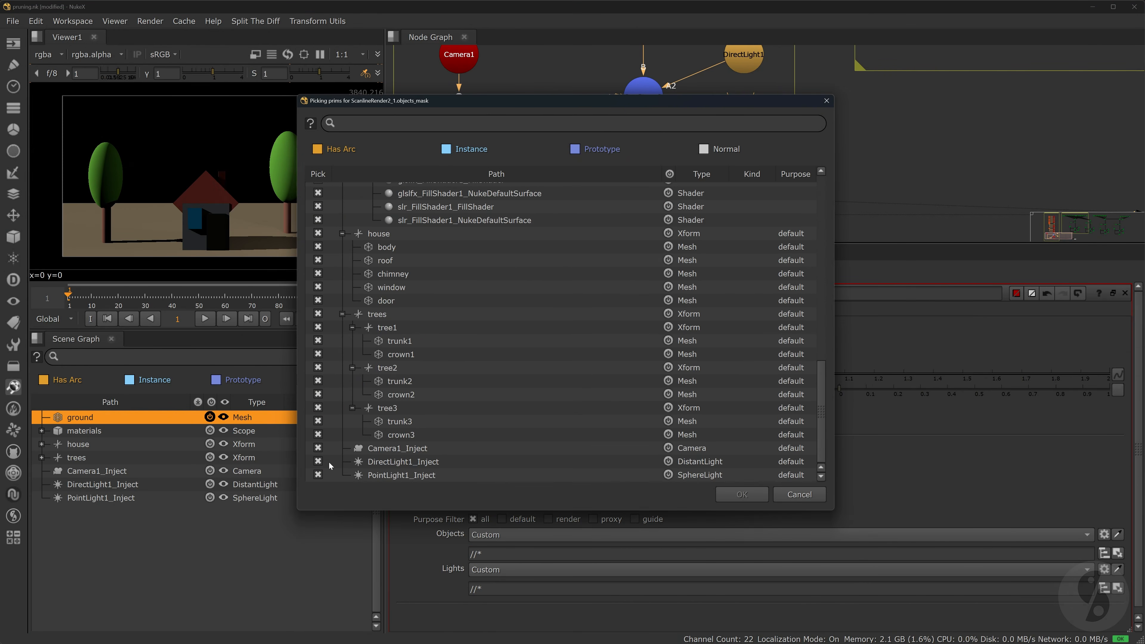
{"action": "left_click", "coordinate": [741, 498]}
Compare the ScanlineRender2_2 and ScanlineRender2_1 renders by switching between viewer inputs.
{"action": "left_click", "coordinate": [630, 216]}
{"action": "key", "text": "2"}
{"action": "left_click", "coordinate": [630, 216], "text": "shift"}
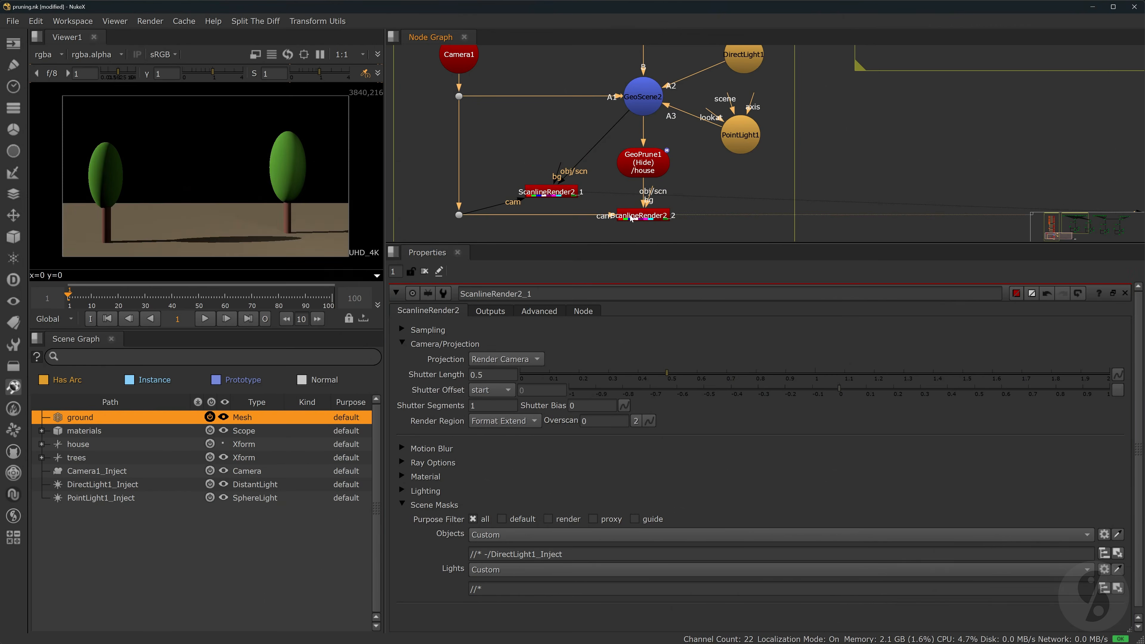
{"action": "key", "text": "1"}
{"action": "key", "text": "2"}
{"action": "key", "text": "1"}
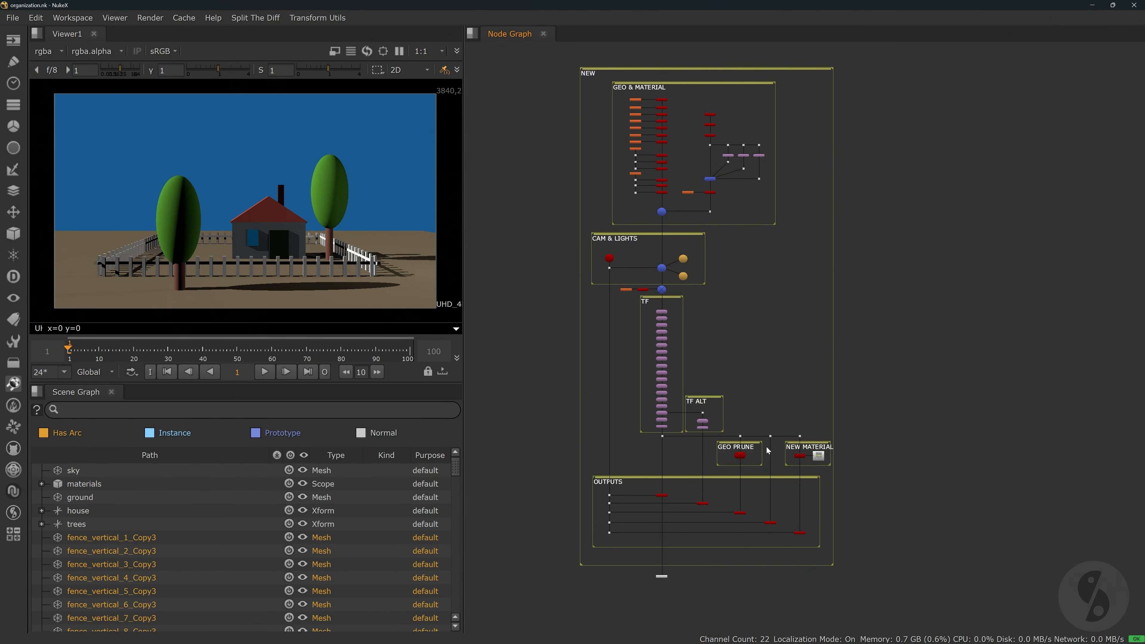
Examine how the organization.nk script groups its geometry, camera, transform, prune, material and output nodes in backdrops.
{"action": "scroll", "coordinate": [770, 433], "scroll_direction": "up", "scroll_amount": 6}
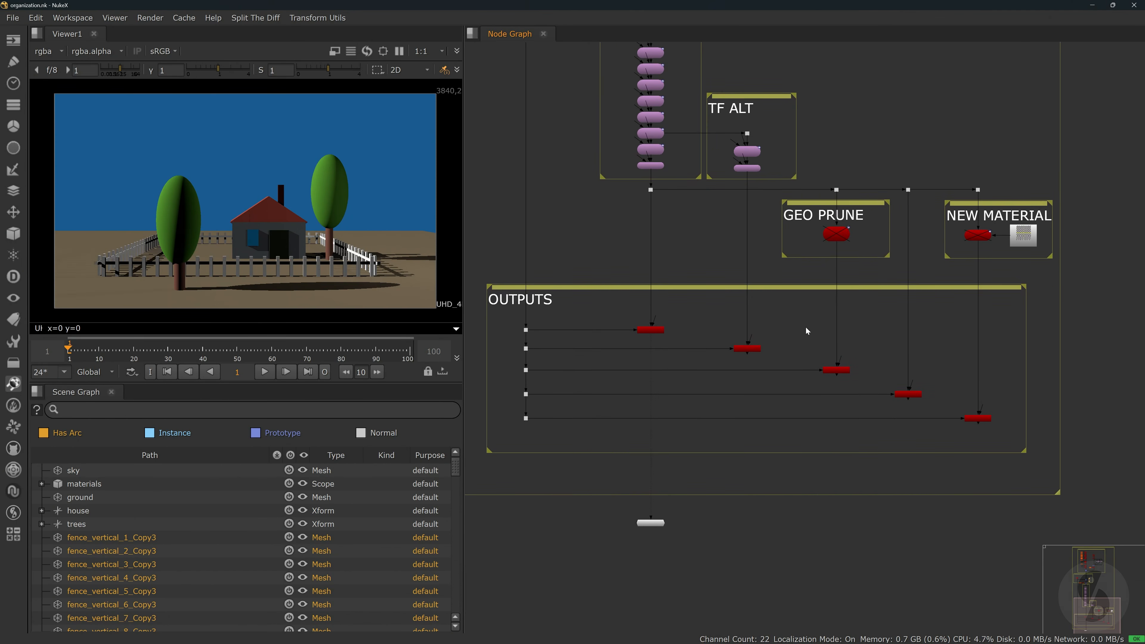
{"action": "scroll", "coordinate": [820, 379], "scroll_direction": "up", "scroll_amount": 3}
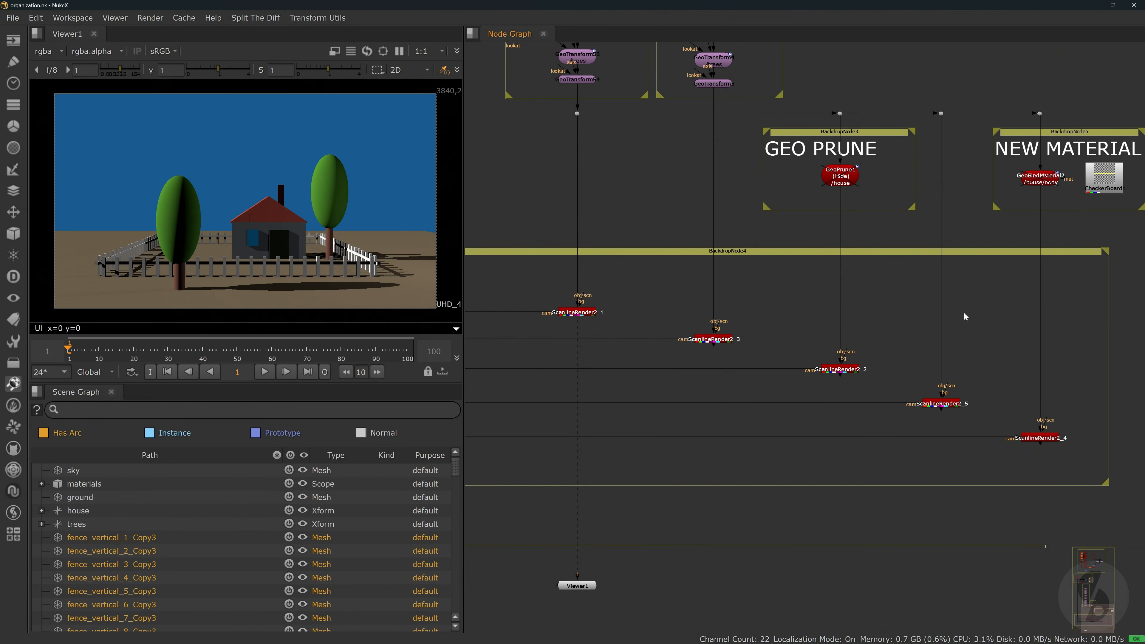
{"action": "middle_click_drag", "start_coordinate": [964, 314], "coordinate": [952, 520]}
{"action": "middle_click_drag", "start_coordinate": [822, 142], "coordinate": [860, 608]}
{"action": "middle_click_drag", "start_coordinate": [702, 135], "coordinate": [793, 524]}
{"action": "mouse_move", "coordinate": [743, 303]}
{"action": "middle_mouse_down"}
{"action": "mouse_move", "coordinate": [802, 480]}
{"action": "mouse_move", "coordinate": [738, 279]}
{"action": "middle_mouse_up"}
{"action": "mouse_move", "coordinate": [944, 370]}
{"action": "middle_mouse_down"}
{"action": "mouse_move", "coordinate": [827, 377]}
{"action": "mouse_move", "coordinate": [968, 415]}
{"action": "mouse_move", "coordinate": [793, 358]}
{"action": "mouse_move", "coordinate": [871, 232]}
{"action": "middle_mouse_up"}
{"action": "scroll", "coordinate": [871, 232], "scroll_direction": "down", "scroll_amount": 3}
{"action": "middle_click_drag", "start_coordinate": [1019, 620], "coordinate": [935, 331]}
{"action": "scroll", "coordinate": [929, 367], "scroll_direction": "up", "scroll_amount": 4}
{"action": "middle_click_drag", "start_coordinate": [939, 385], "coordinate": [937, 346]}
{"action": "middle_click_drag", "start_coordinate": [944, 305], "coordinate": [948, 328]}
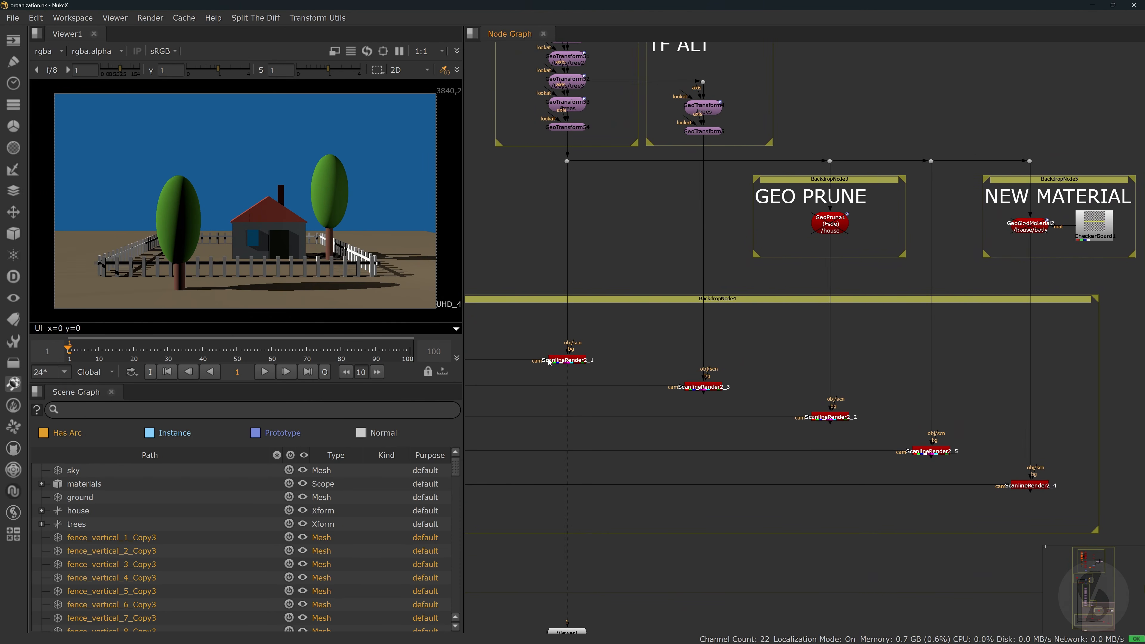
Display the TF ALT branch's render, ScanlineRender2_3, in the viewer.
{"action": "scroll", "coordinate": [716, 115], "scroll_direction": "up", "scroll_amount": 4}
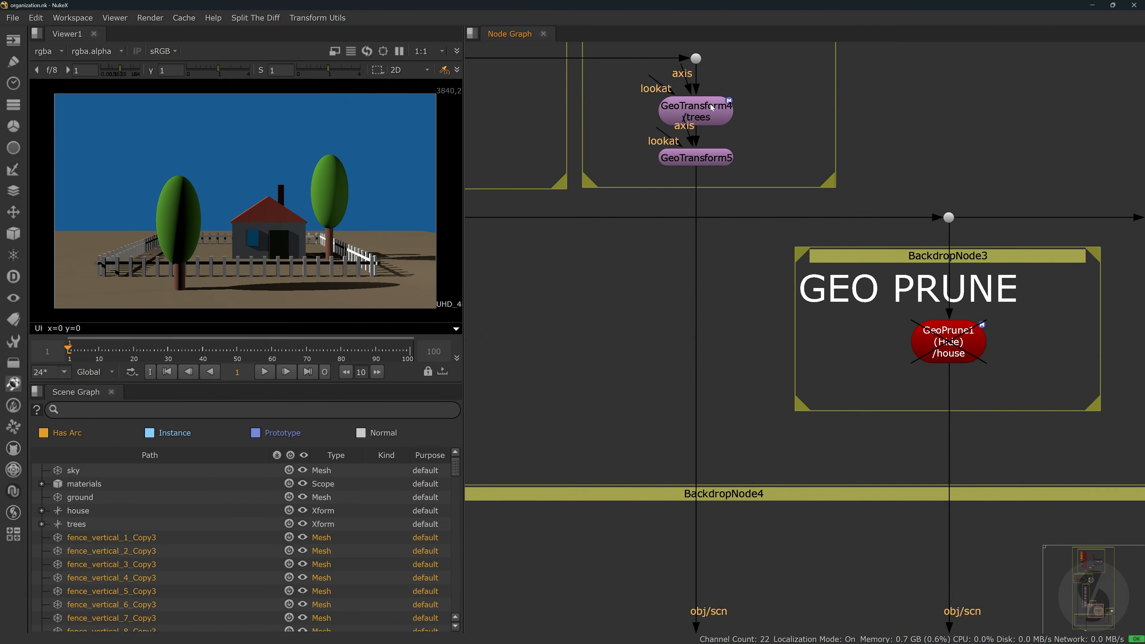
{"action": "scroll", "coordinate": [697, 143], "scroll_direction": "down", "scroll_amount": 4}
{"action": "left_click", "coordinate": [696, 406]}
{"action": "key", "text": "1"}
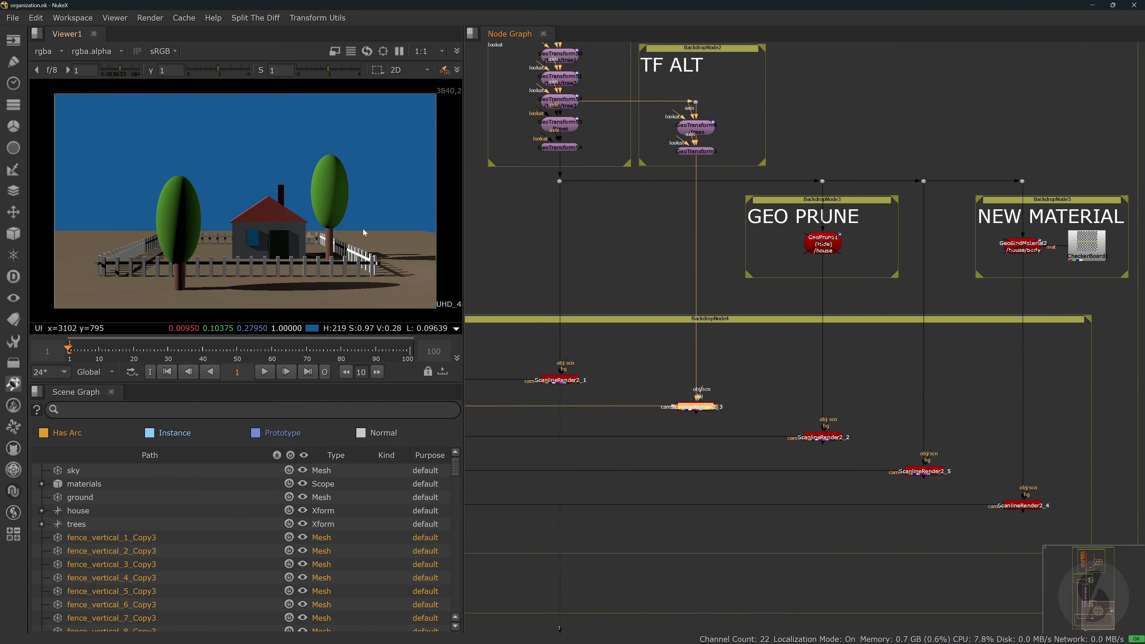
{"action": "left_click", "coordinate": [756, 359]}
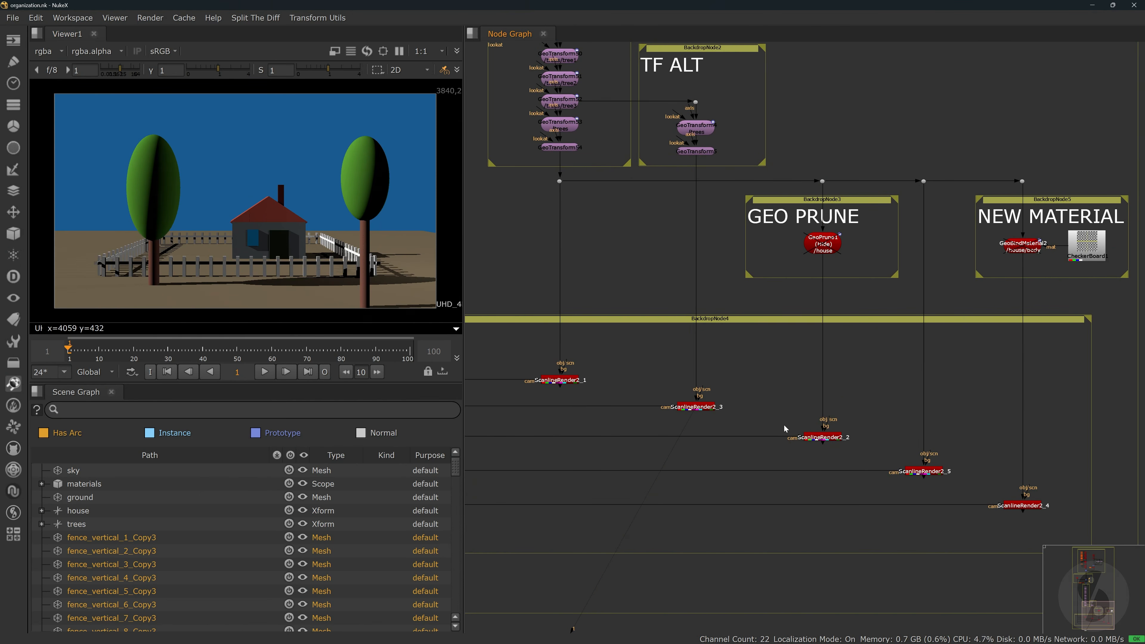
Display the GEO PRUNE branch's render, ScanlineRender2_2, and enable GeoPrune1 so that /house is hidden.
{"action": "left_click_drag", "start_coordinate": [765, 414], "coordinate": [873, 468]}
{"action": "key", "text": "1"}
{"action": "left_click", "coordinate": [834, 244]}
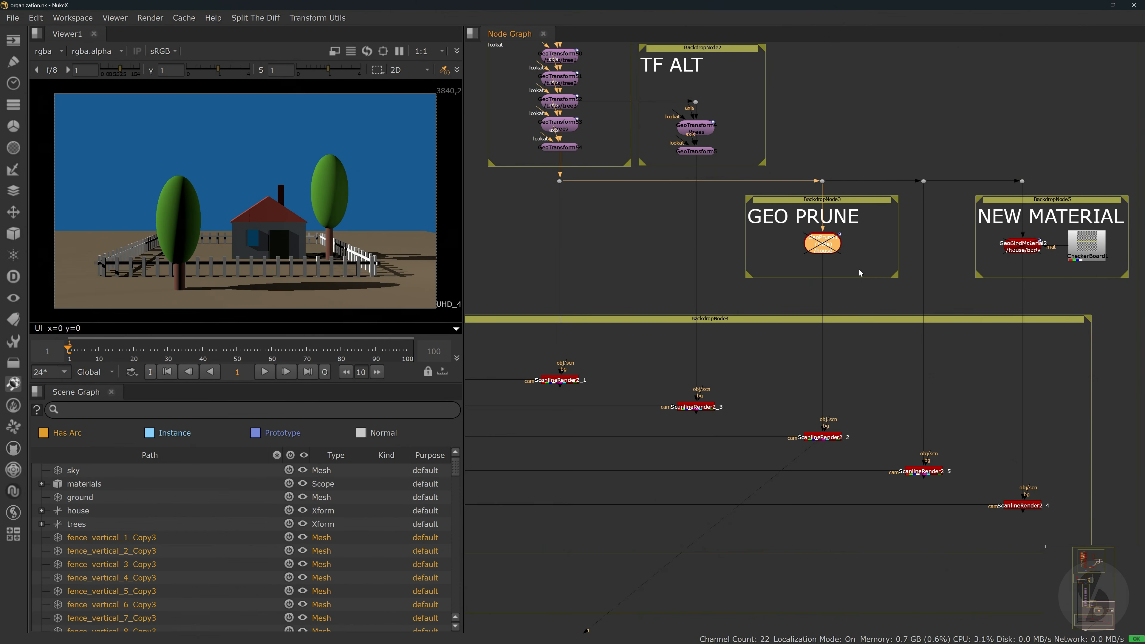
{"action": "key", "text": "d"}
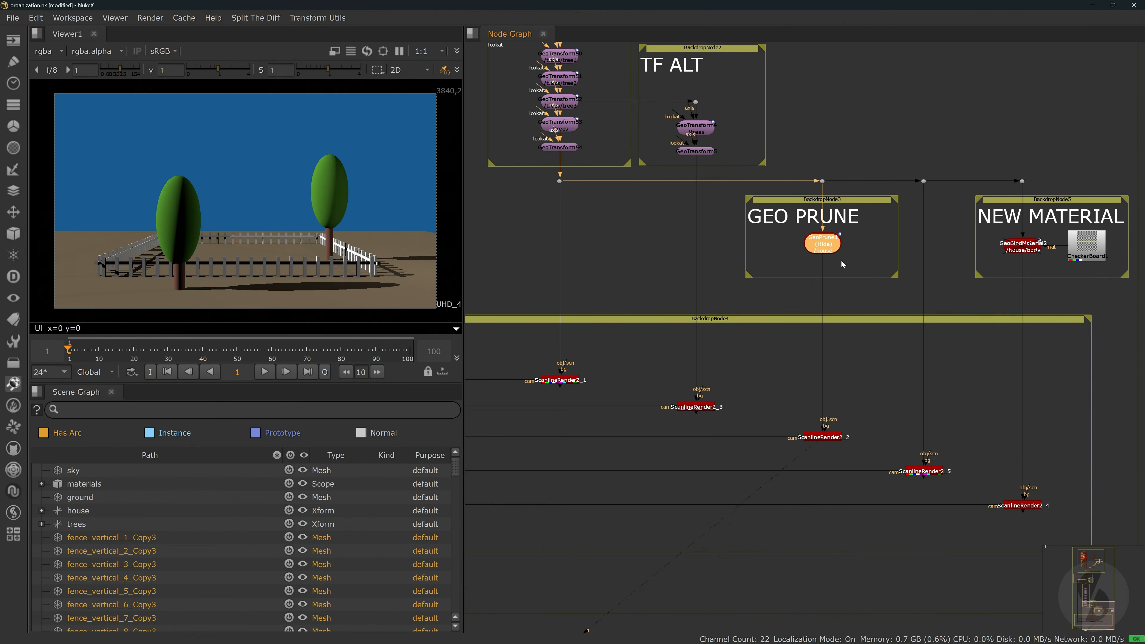
{"action": "key", "text": "d"}
{"action": "key", "text": "d"}
{"action": "left_click", "coordinate": [845, 297]}
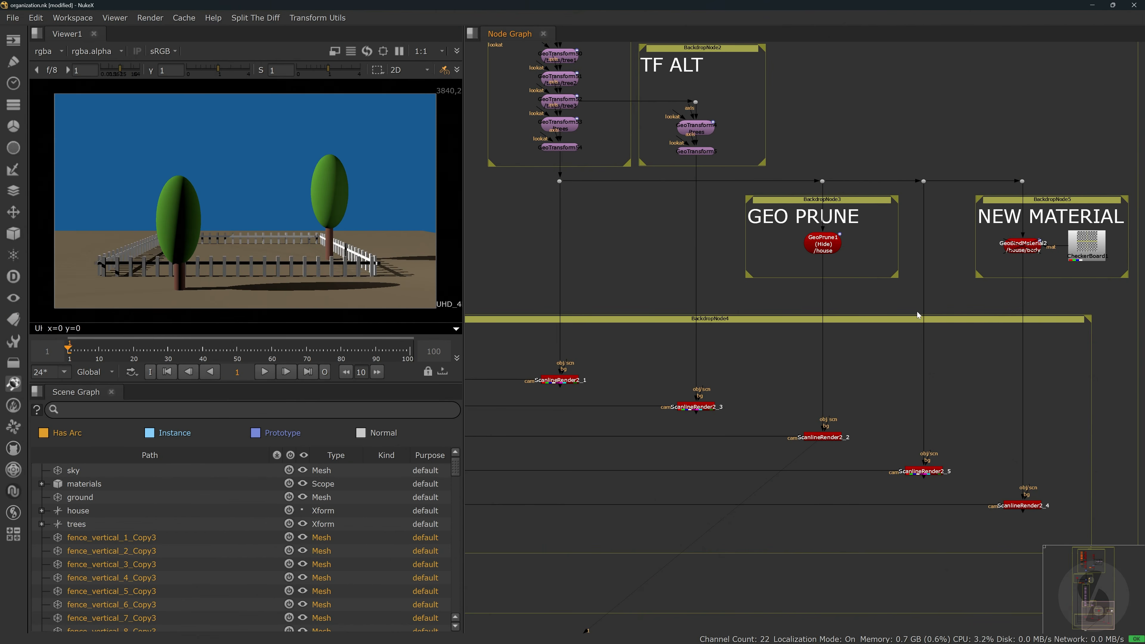
Display the render of ScanlineRender2_5, the branch between GEO PRUNE and NEW MATERIAL.
{"action": "middle_click_drag", "start_coordinate": [965, 347], "coordinate": [818, 333]}
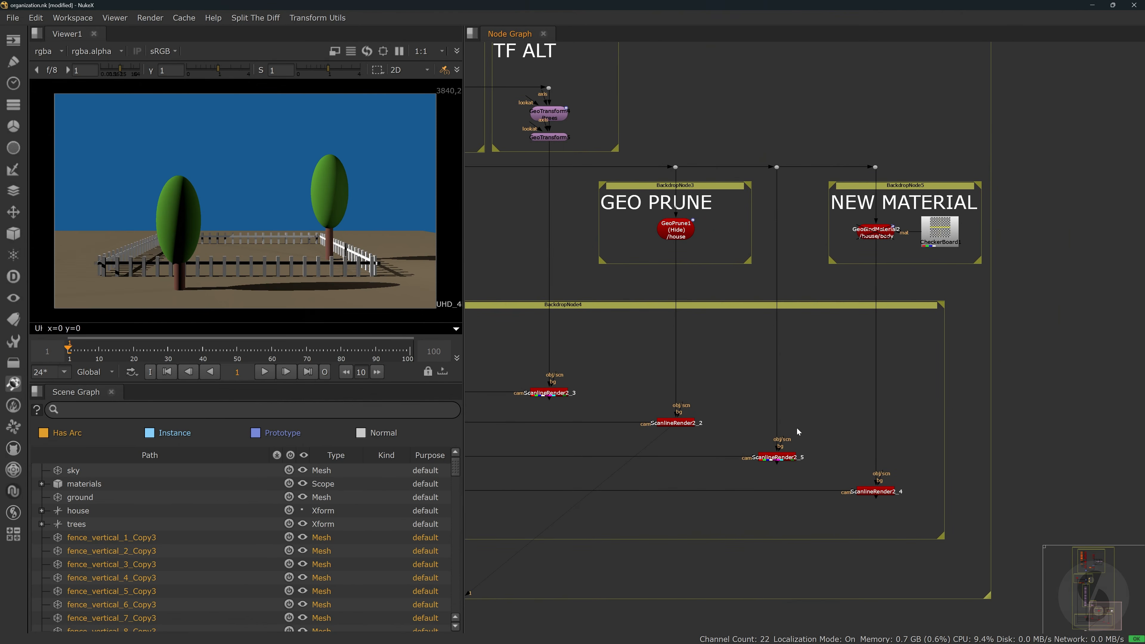
{"action": "left_click", "coordinate": [773, 457]}
{"action": "key", "text": "1"}
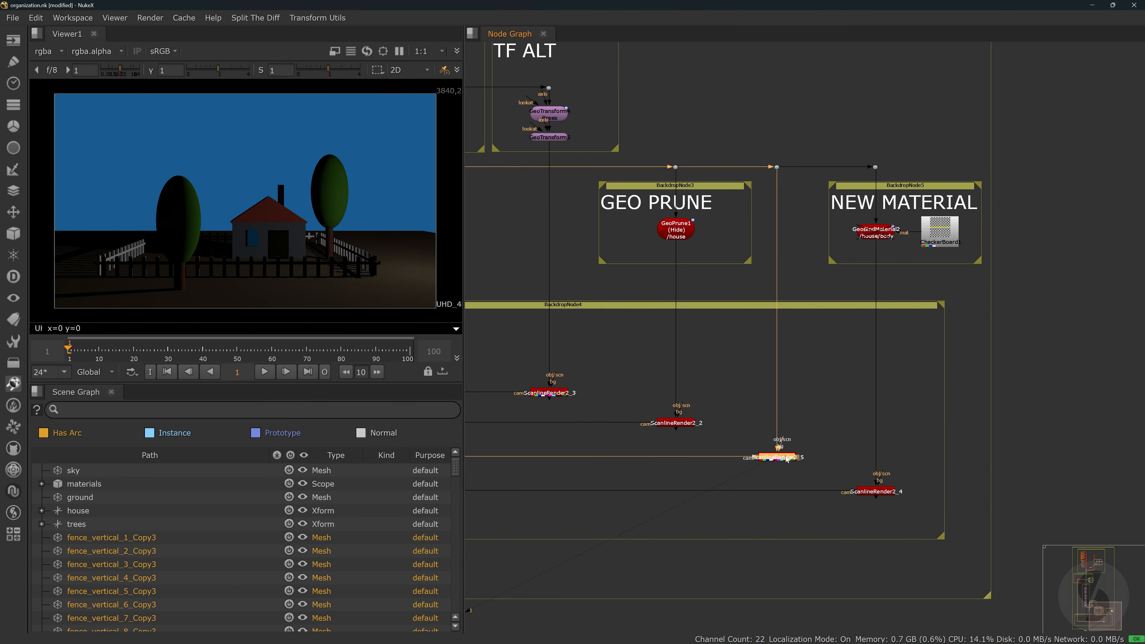
Check the Scene Masks settings of ScanlineRender2_5 for its Objects and Lights masks.
{"action": "double_click", "coordinate": [787, 457]}
{"action": "scroll", "coordinate": [787, 459], "scroll_direction": "down", "scroll_amount": 10}
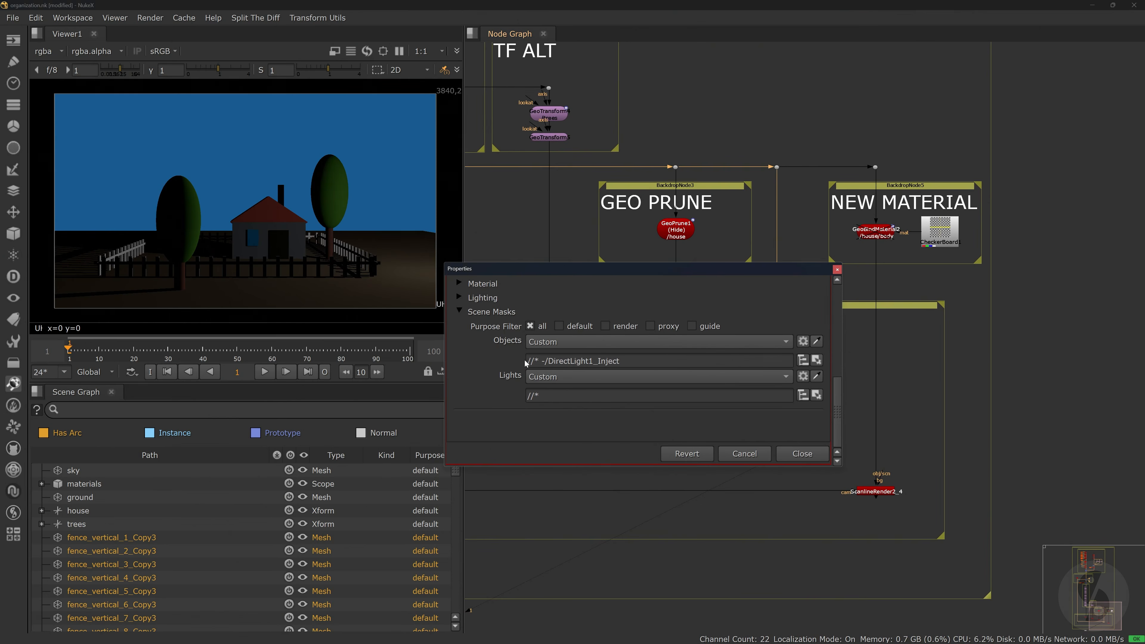
{"action": "left_click", "coordinate": [804, 453]}
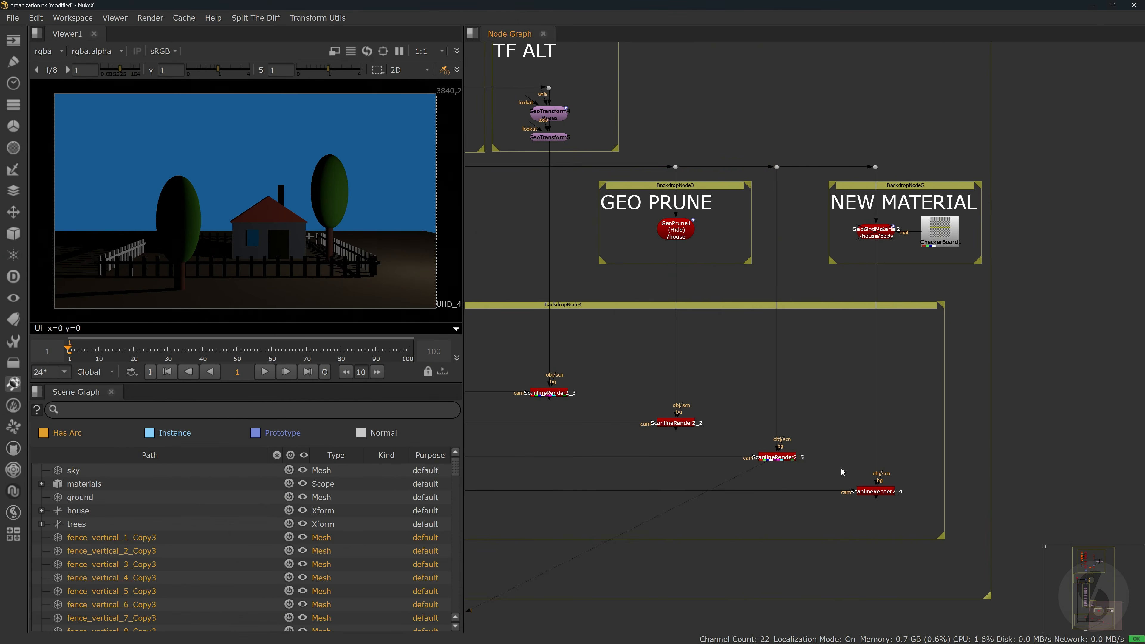
Display ScanlineRender2_4, the NEW MATERIAL branch's render, and enable GeoBindMaterial2 to apply the checkerboard to /house/body.
{"action": "left_click_drag", "start_coordinate": [841, 470], "coordinate": [907, 511]}
{"action": "key", "text": "1"}
{"action": "scroll", "coordinate": [894, 234], "scroll_direction": "up", "scroll_amount": 4}
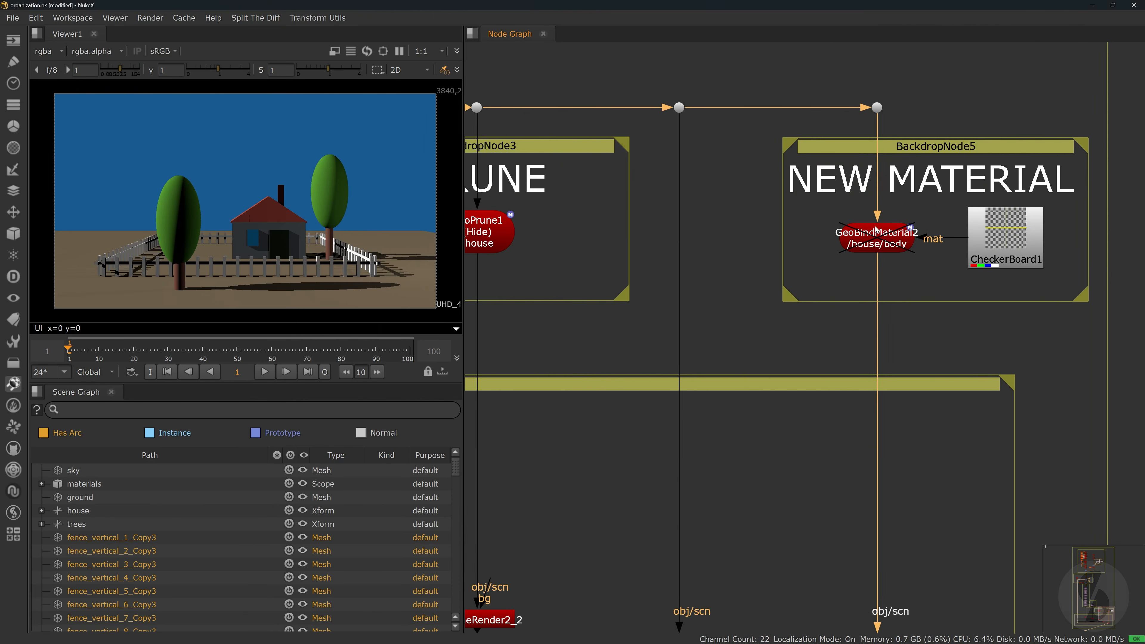
{"action": "double_click", "coordinate": [895, 234]}
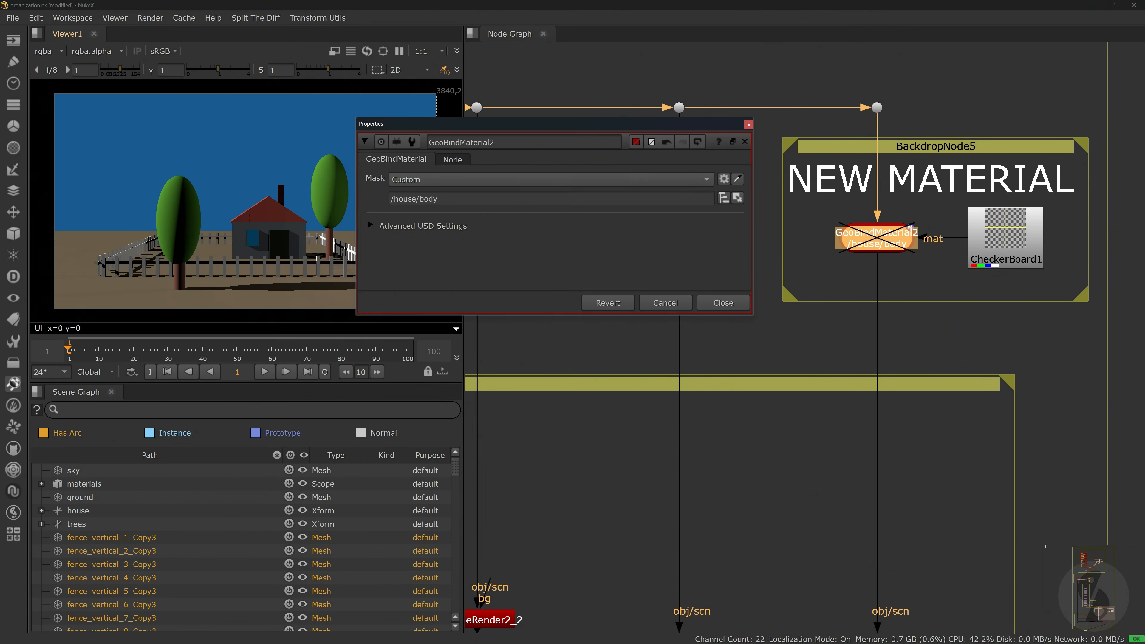
{"action": "left_click", "coordinate": [726, 303]}
{"action": "key", "text": "d"}
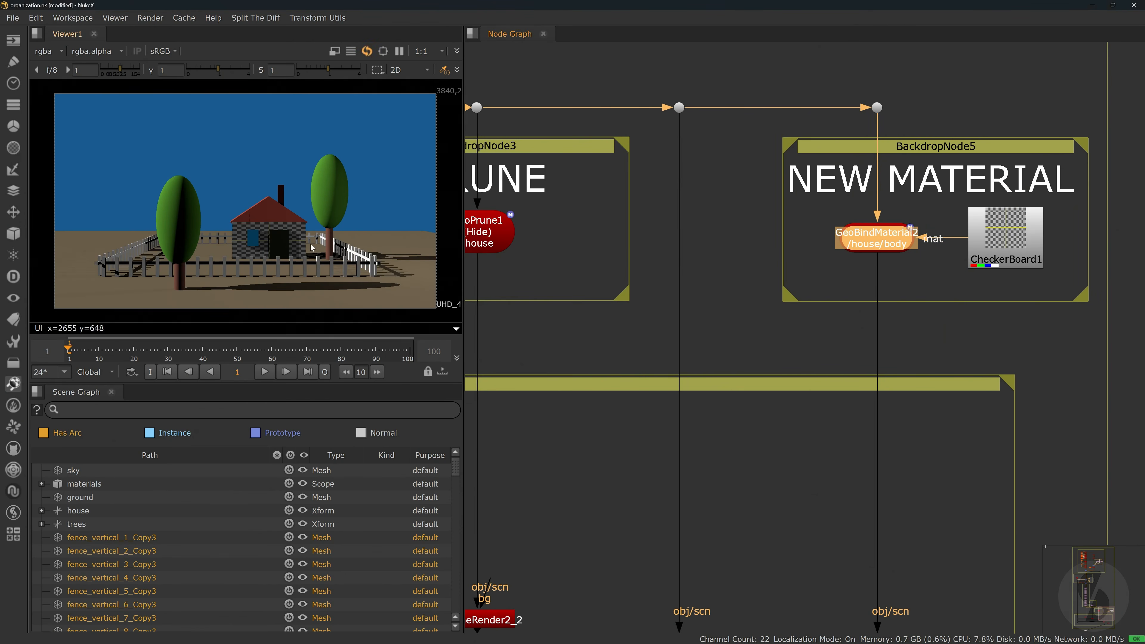
Extend GeoBindMaterial2's mask to /house/body /house/roof so that the checkerboard also covers the roof.
{"action": "double_click", "coordinate": [876, 238]}
{"action": "left_click_drag", "start_coordinate": [451, 198], "coordinate": [341, 200]}
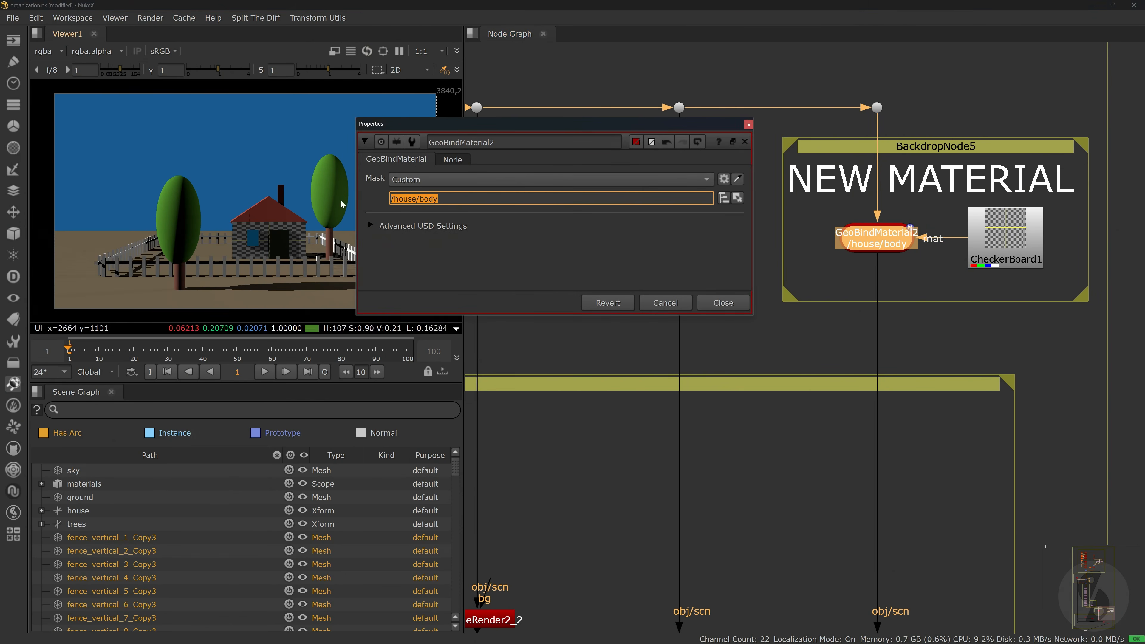
{"action": "key", "text": "ctrl+c"}
{"action": "key", "text": "End"}
{"action": "key", "text": "ctrl+v"}
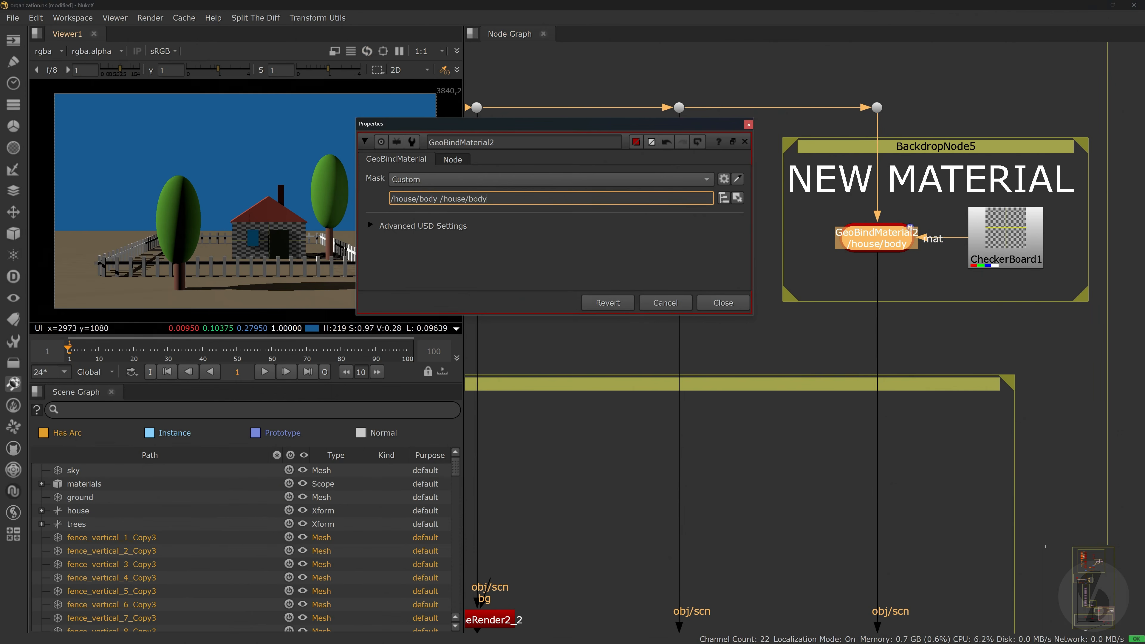
{"action": "key", "text": "BackSpace"}
{"action": "key", "text": "BackSpace"}
{"action": "key", "text": "BackSpace"}
{"action": "key", "text": "BackSpace"}
{"action": "key", "text": "BackSpace"}
{"action": "type", "text": "roof"}
{"action": "key", "text": "Return"}
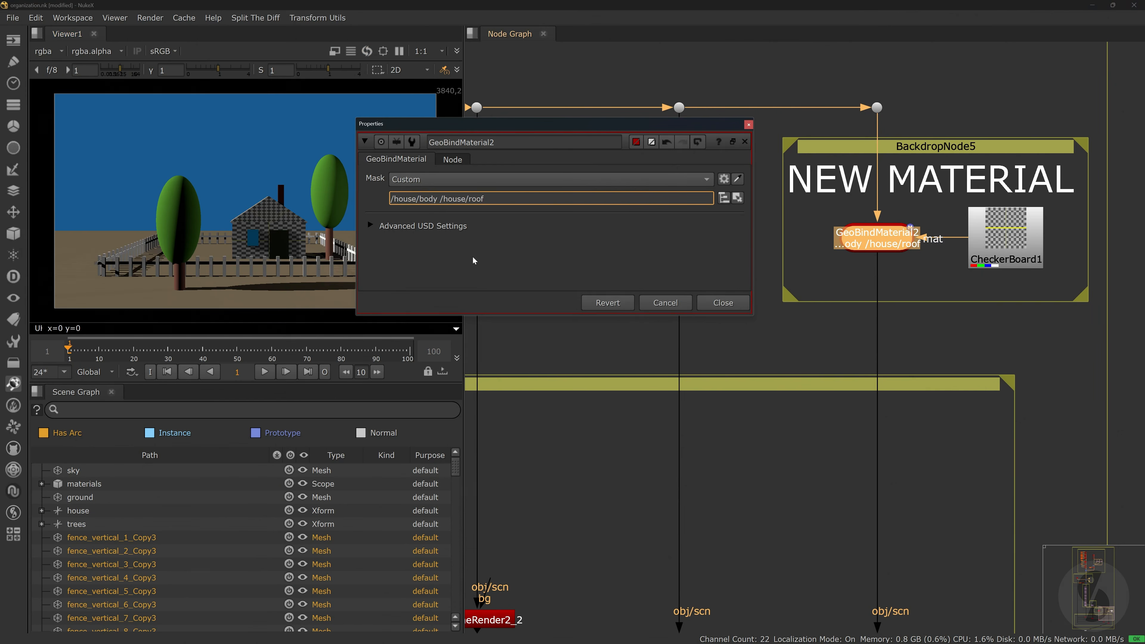
{"action": "left_click", "coordinate": [717, 301]}
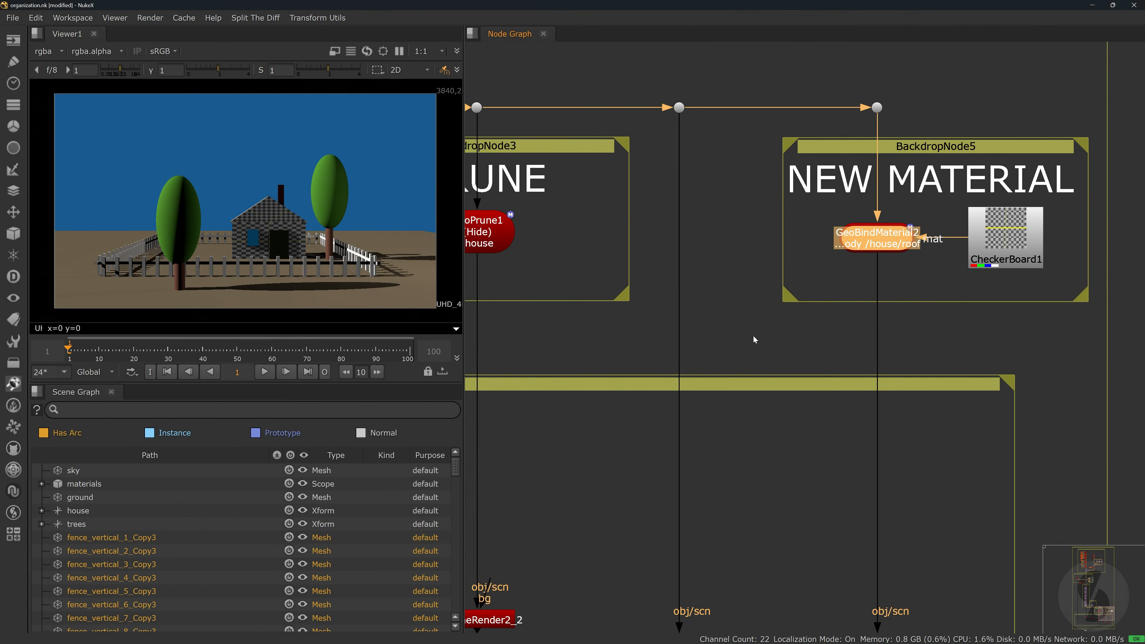
{"action": "left_click", "coordinate": [756, 331]}
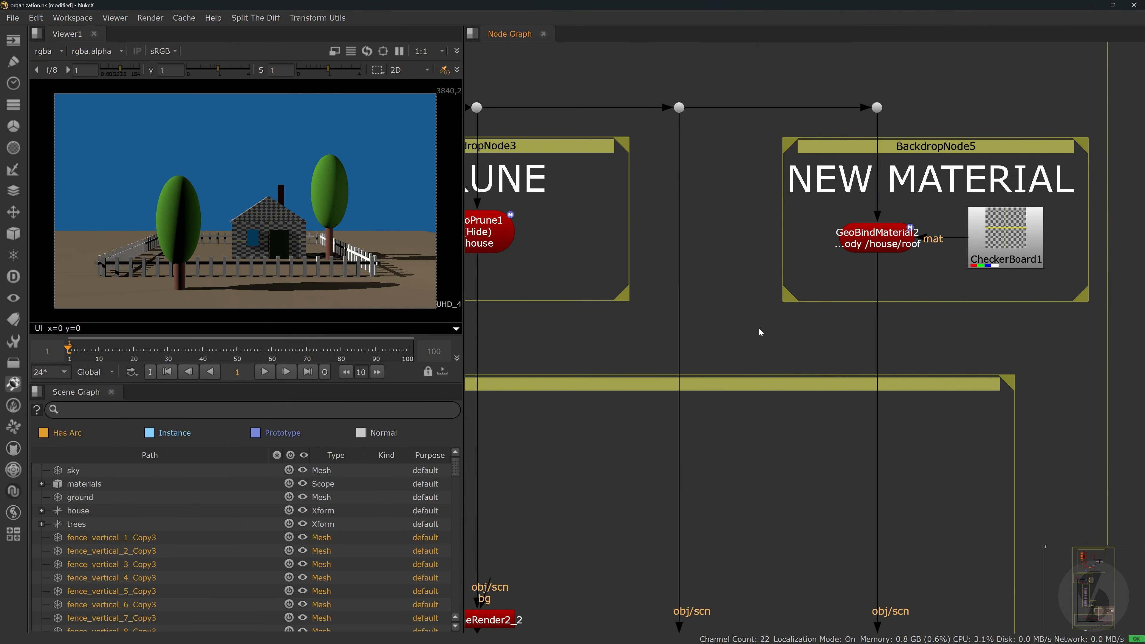
{"action": "scroll", "coordinate": [758, 327], "scroll_direction": "down", "scroll_amount": 10}
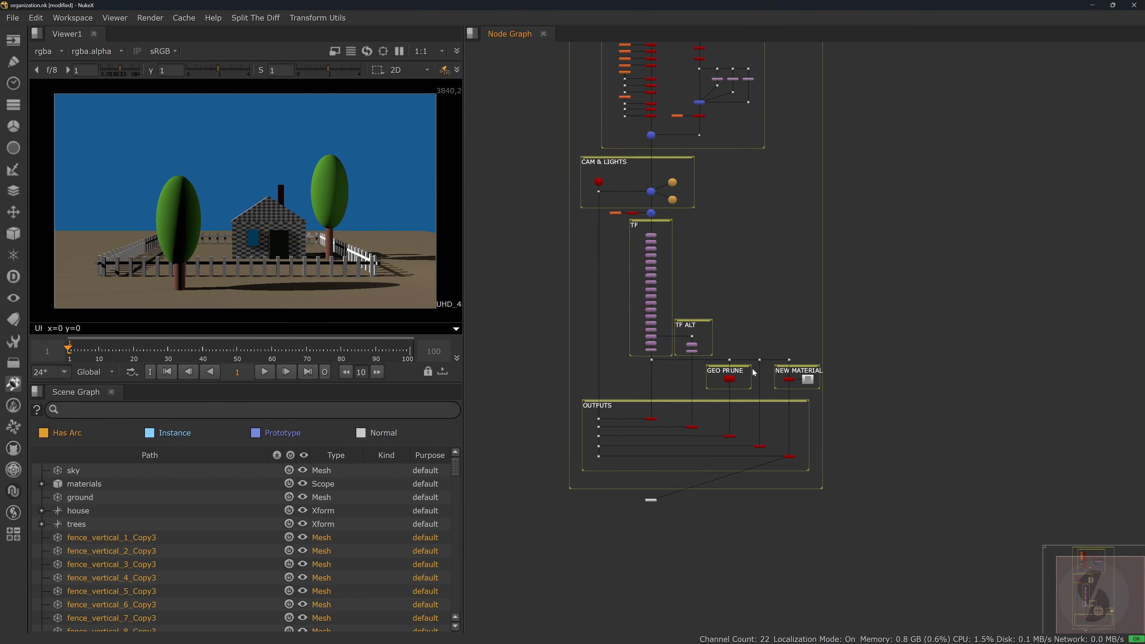
{"action": "middle_click_drag", "start_coordinate": [760, 311], "coordinate": [723, 394]}
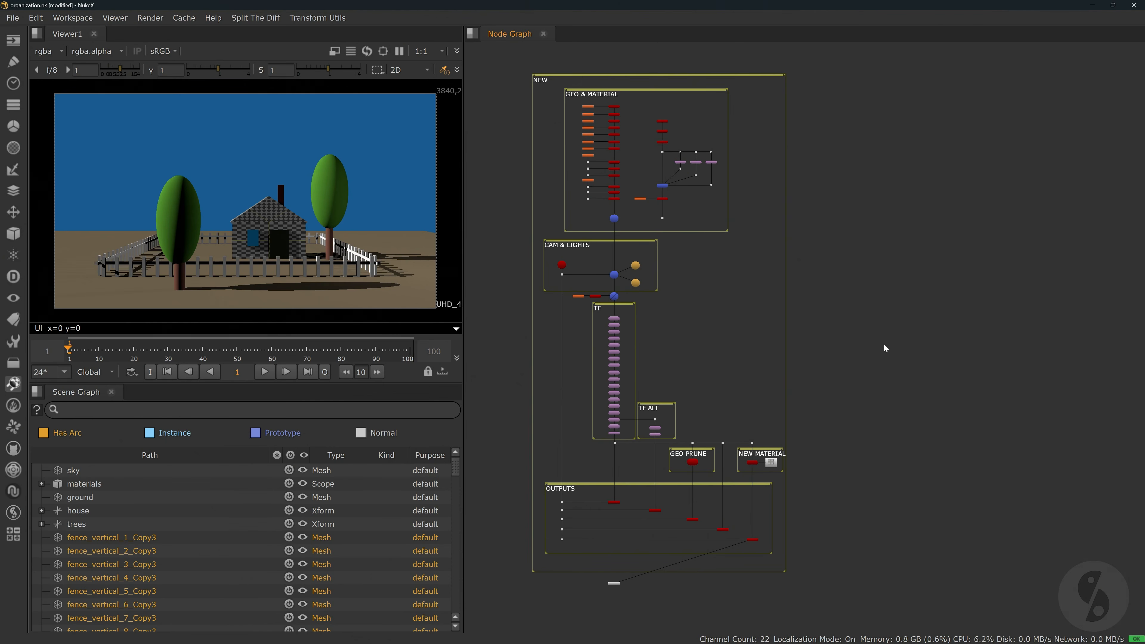
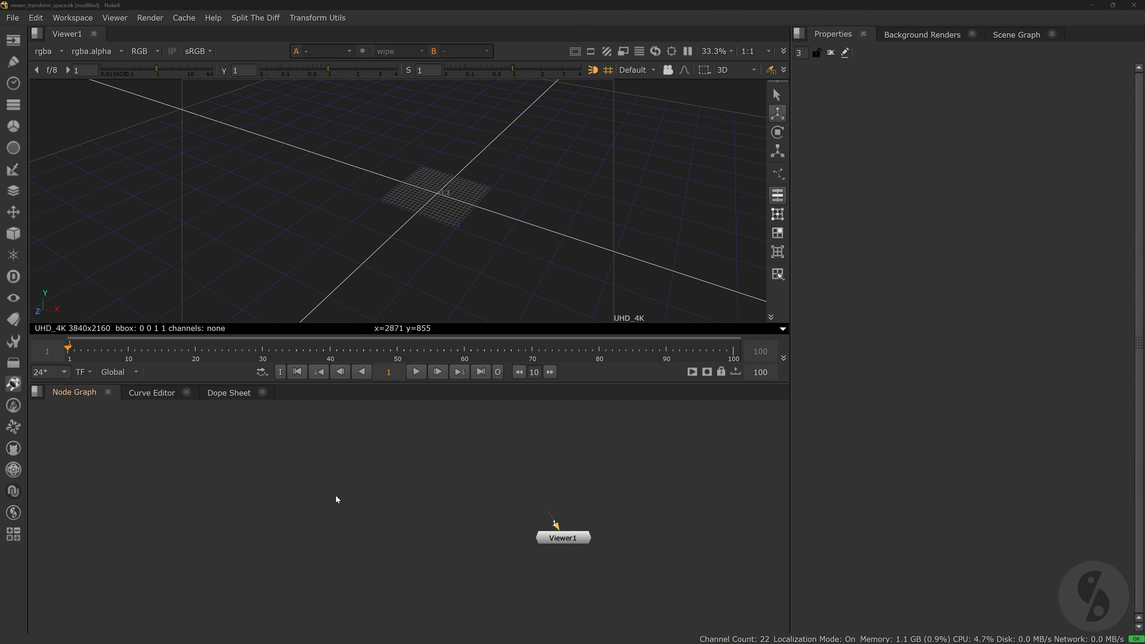
In viewer_transform_space.nk, create a GeoCube node, display it in the 3D viewer and select it.
{"action": "left_click", "coordinate": [776, 174]}
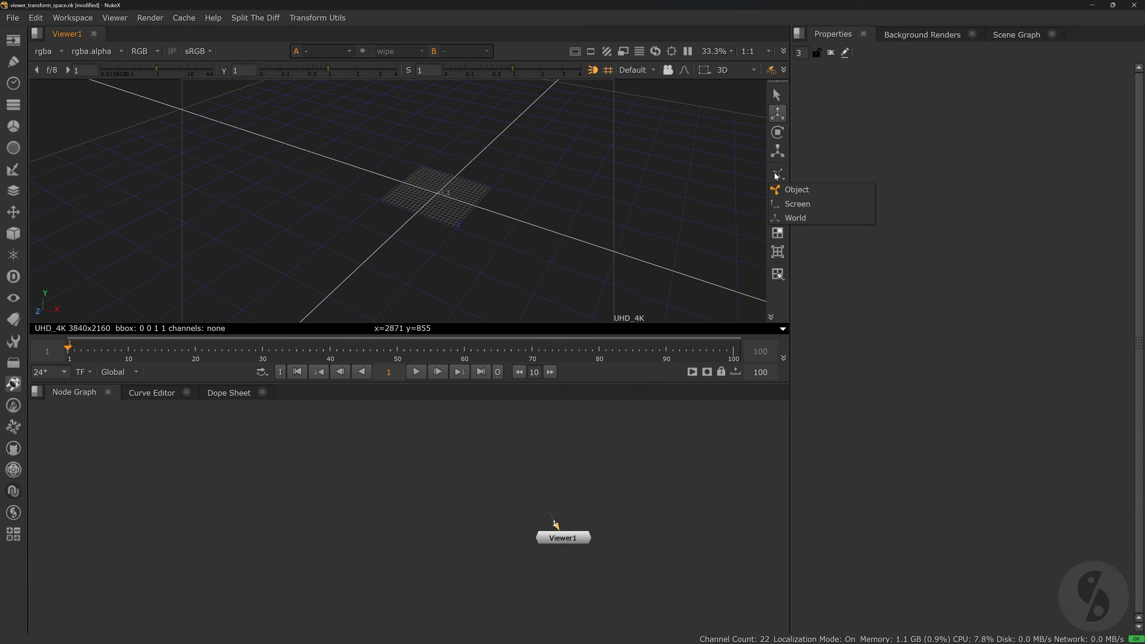
{"action": "left_click", "coordinate": [734, 197]}
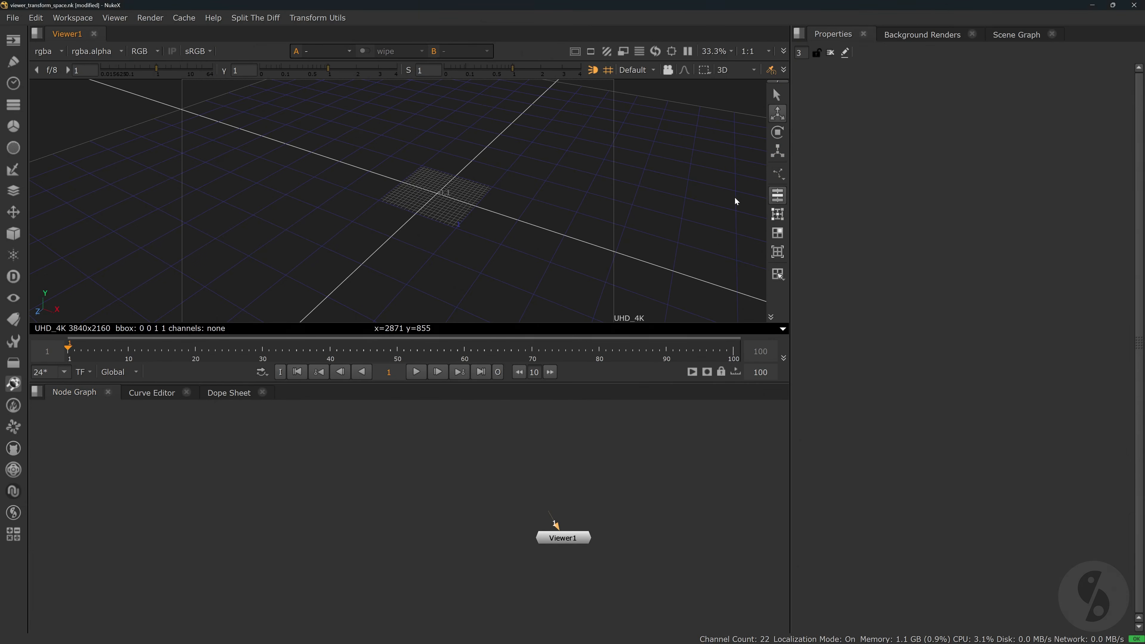
{"action": "key", "text": "Tab"}
{"action": "type", "text": "geo"}
{"action": "key", "text": "Down"}
{"action": "key", "text": "Return"}
{"action": "key", "text": "1"}
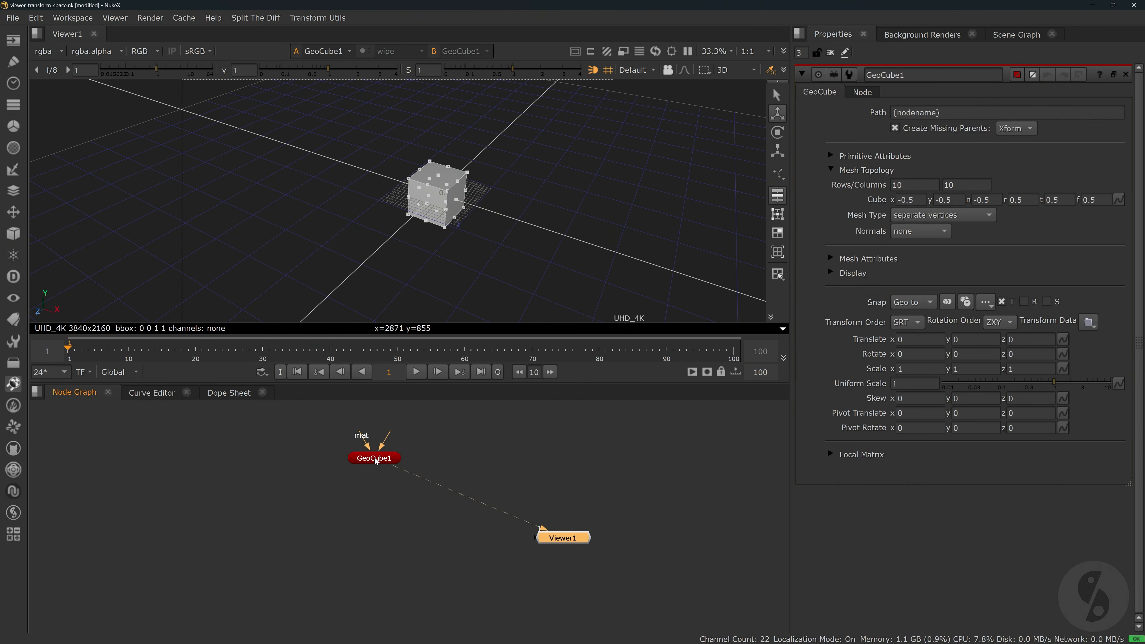
{"action": "left_click_drag", "start_coordinate": [373, 458], "coordinate": [375, 456]}
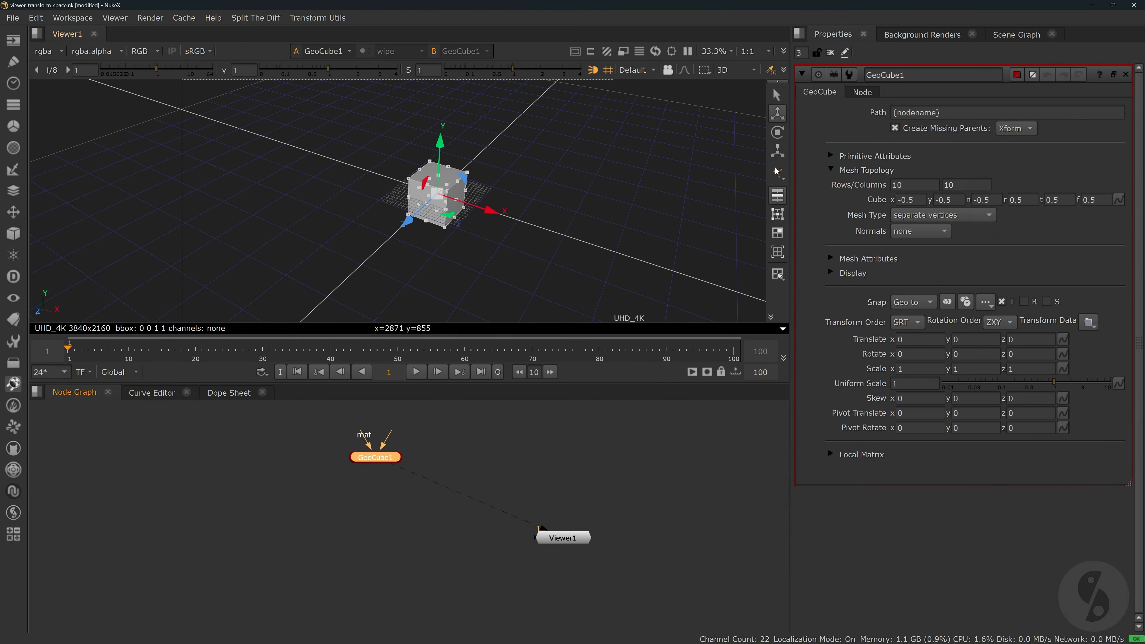
Set the viewer's transform space to World.
{"action": "left_click", "coordinate": [777, 174]}
{"action": "left_click", "coordinate": [793, 217]}
{"action": "left_click", "coordinate": [777, 175]}
{"action": "left_click", "coordinate": [557, 210]}
Set the viewer's transform space to Object and rotate GeoCube1 about 36 degrees around Y, returning to the translate handles.
{"action": "left_click", "coordinate": [778, 175]}
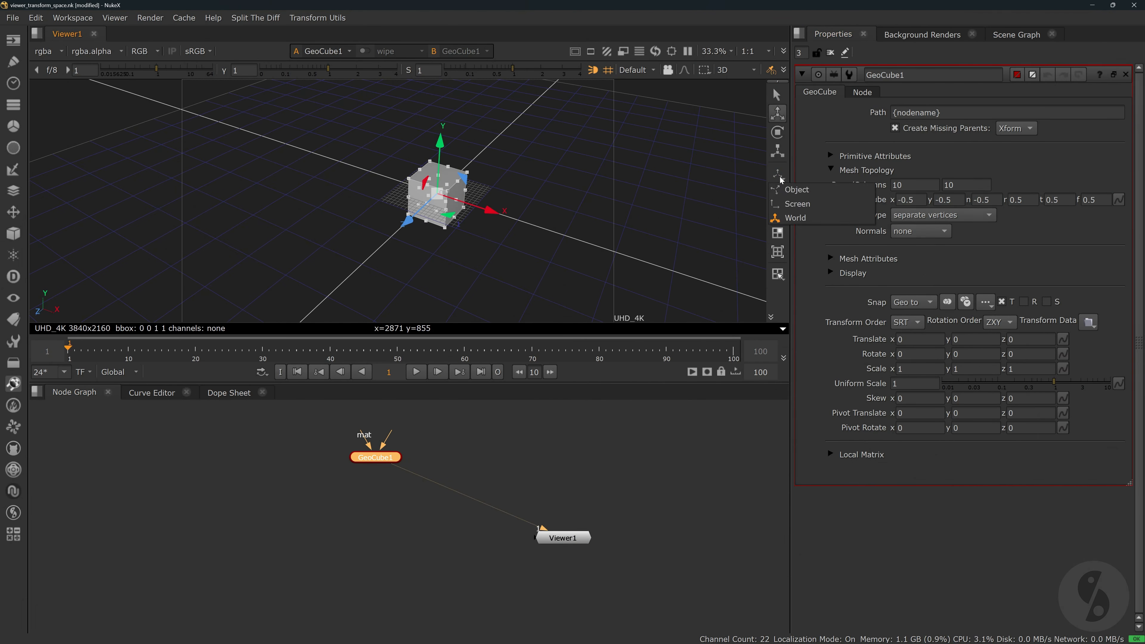
{"action": "left_click", "coordinate": [791, 187]}
{"action": "key", "text": "e"}
{"action": "left_click_drag", "start_coordinate": [431, 224], "coordinate": [463, 221]}
{"action": "key", "text": "w"}
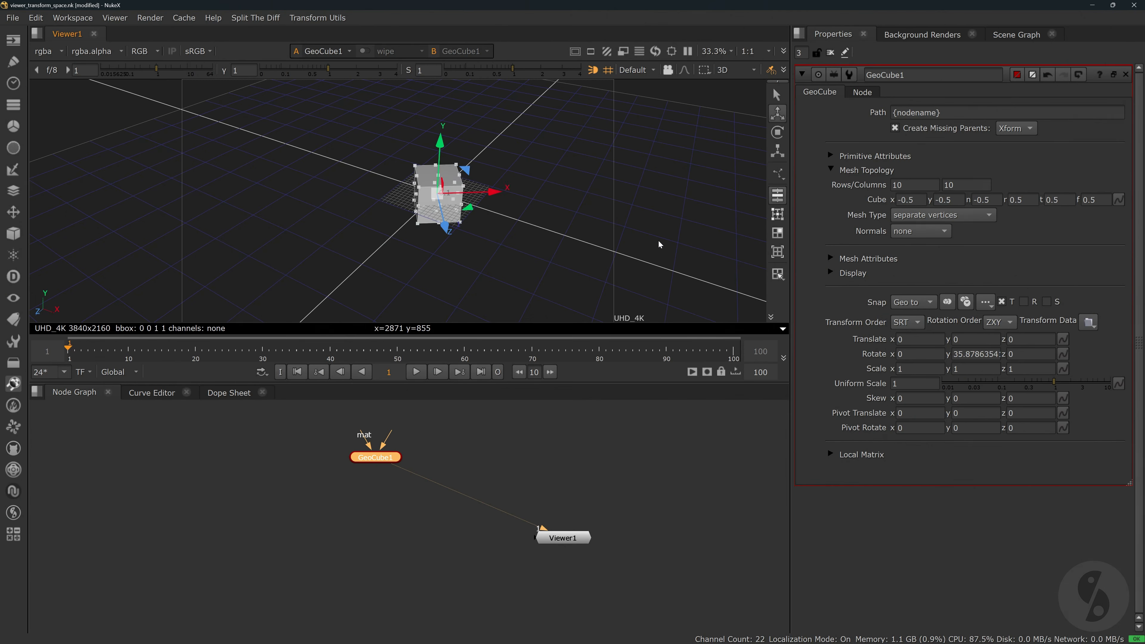
Switch the transform space to World and back to Object to compare the rotated cube's handles.
{"action": "left_click", "coordinate": [780, 173]}
{"action": "left_click", "coordinate": [793, 217]}
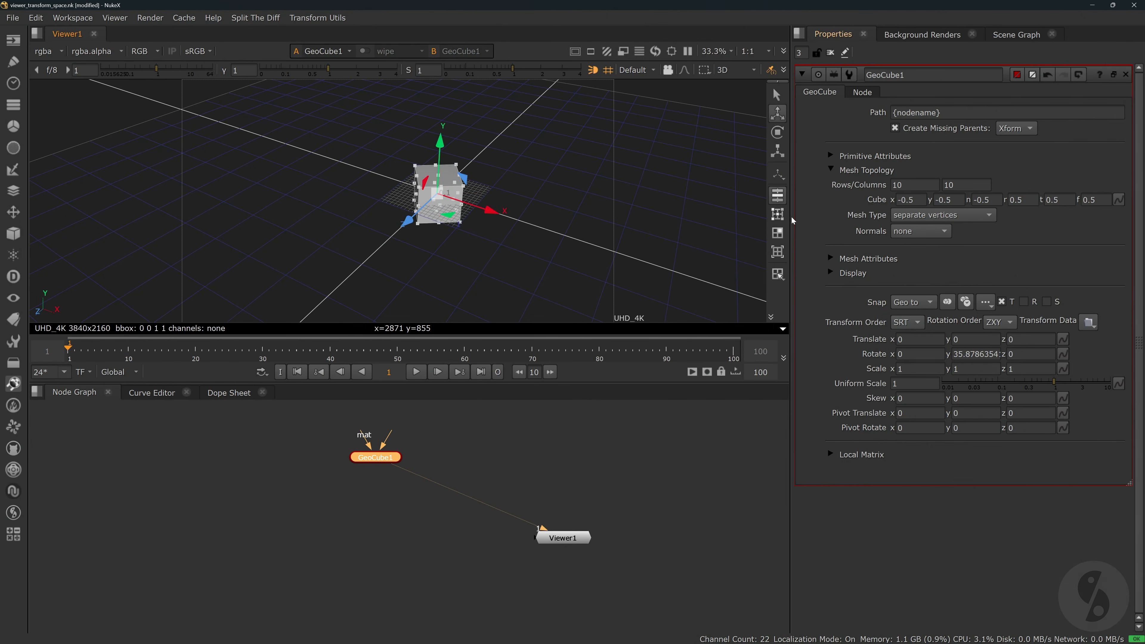
{"action": "left_click", "coordinate": [777, 174]}
{"action": "left_click", "coordinate": [786, 189]}
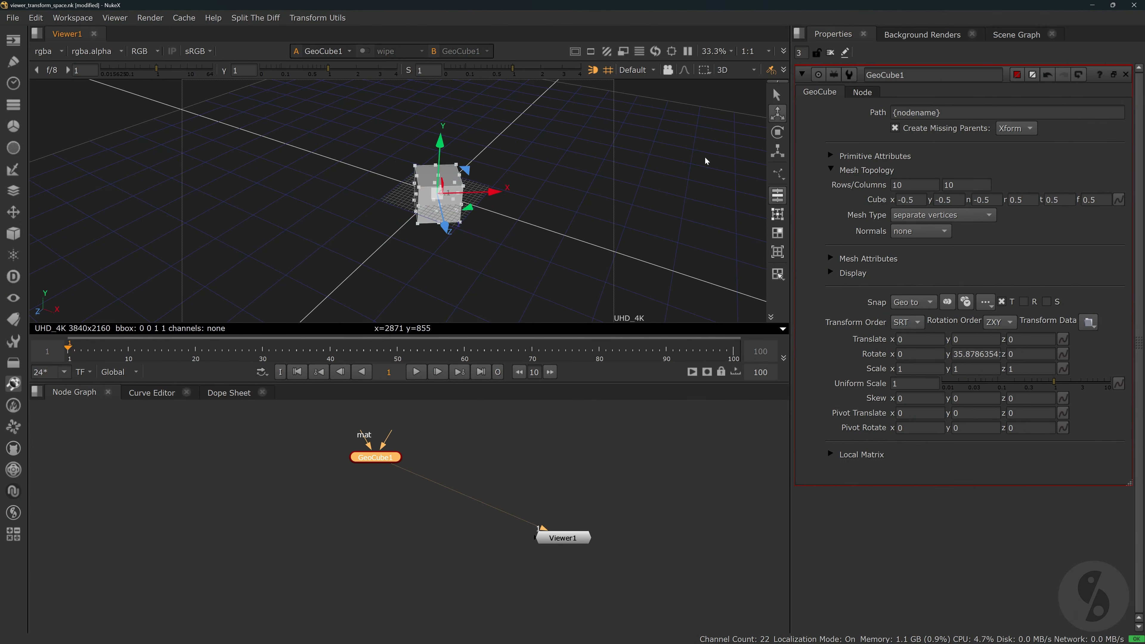
Set the transform space to Screen and check the cube's handles from different viewing angles.
{"action": "left_click_drag", "start_coordinate": [707, 161], "coordinate": [526, 246], "text": "ctrl"}
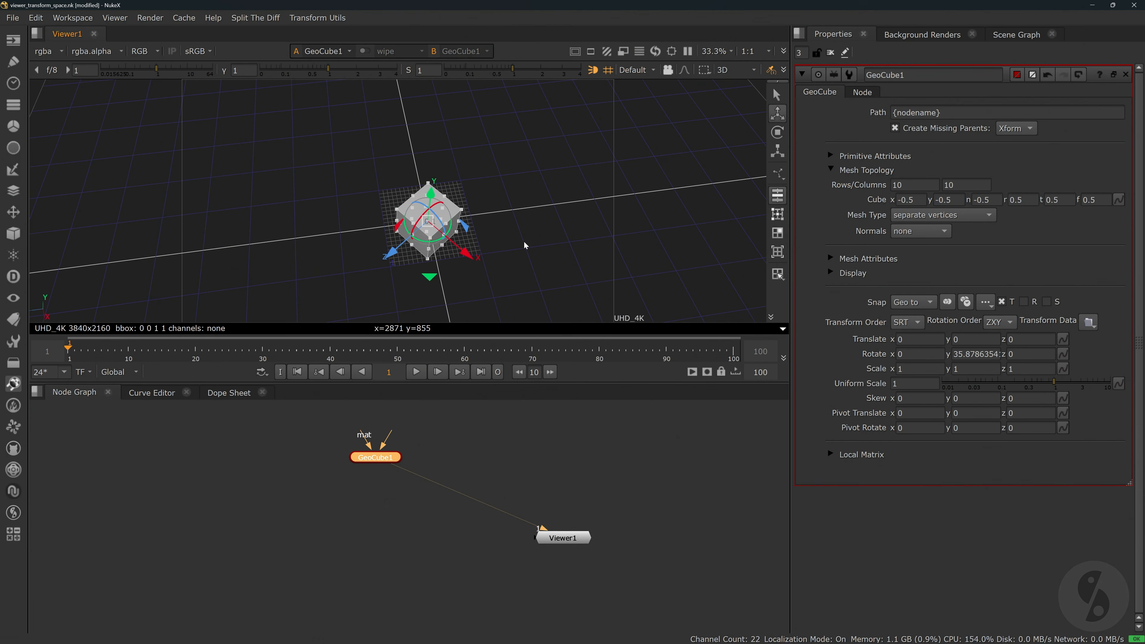
{"action": "left_click", "coordinate": [773, 175]}
{"action": "left_click", "coordinate": [780, 204]}
{"action": "left_click_drag", "start_coordinate": [685, 176], "coordinate": [590, 89], "text": "ctrl"}
{"action": "left_click", "coordinate": [658, 451]}
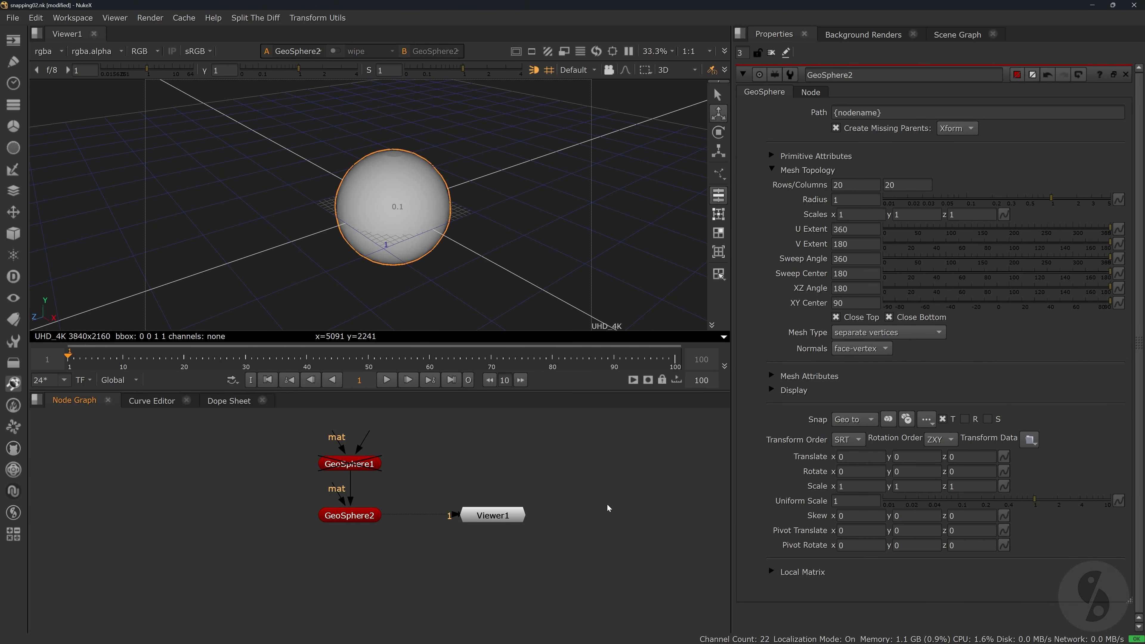
In snapping02.nk, select GeoSphere2 and set its Snap mode to Pivot to.
{"action": "left_click", "coordinate": [367, 515]}
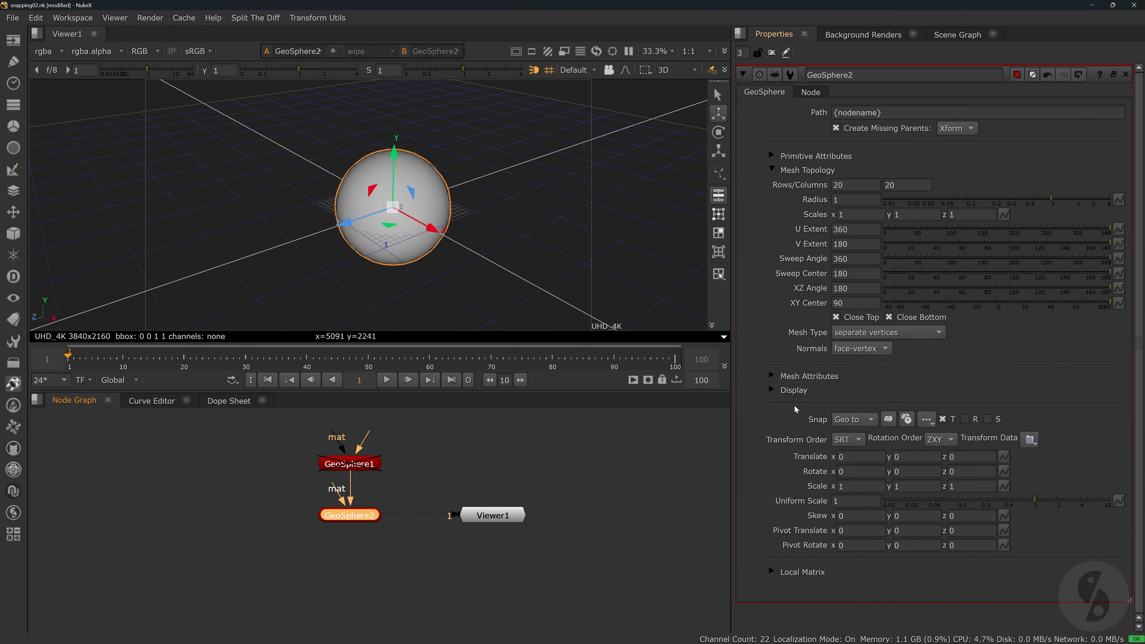
{"action": "left_click", "coordinate": [872, 422]}
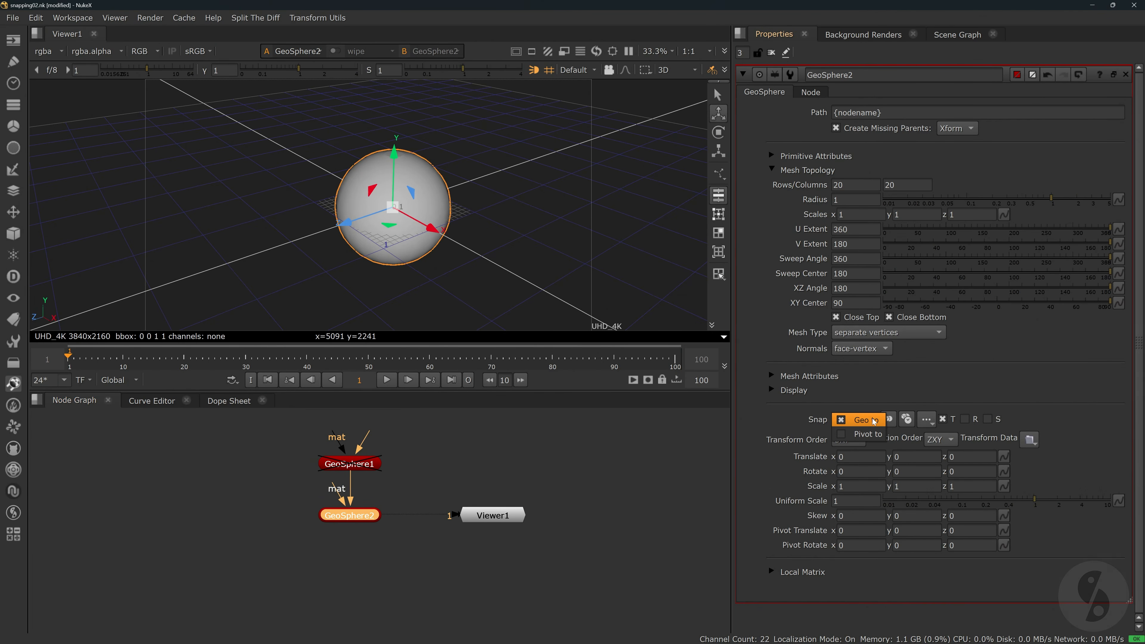
{"action": "left_click", "coordinate": [863, 436]}
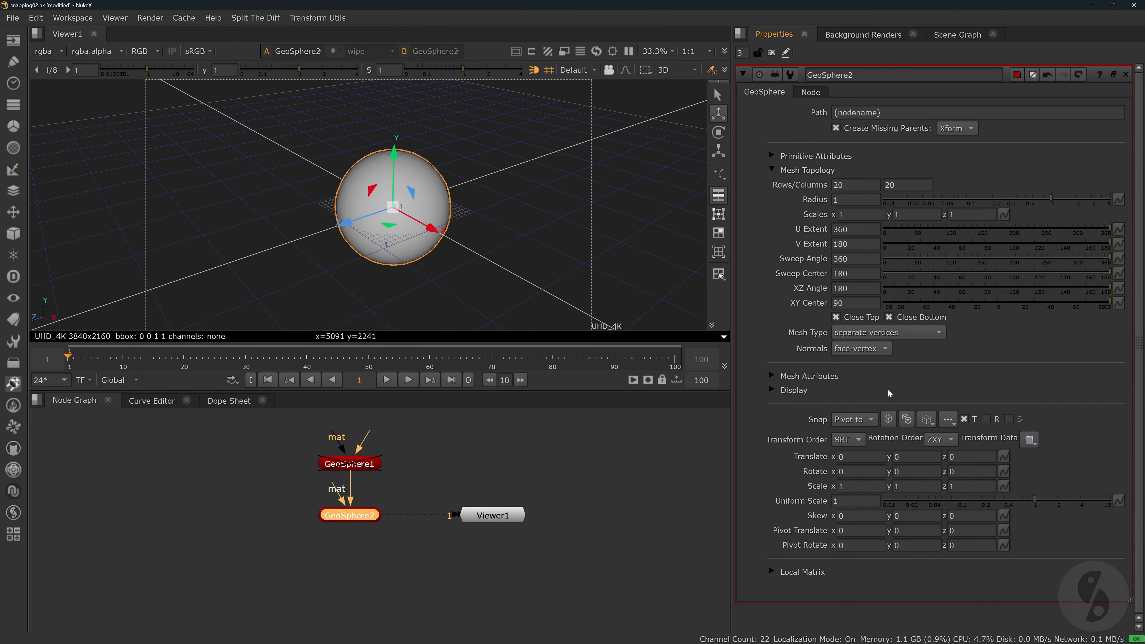
Set GeoSphere2's Translate Y to 1 to raise it onto the ground grid.
{"action": "left_click_drag", "start_coordinate": [469, 302], "coordinate": [490, 255], "text": "ctrl"}
{"action": "left_click", "coordinate": [920, 458]}
{"action": "key", "text": "Up"}
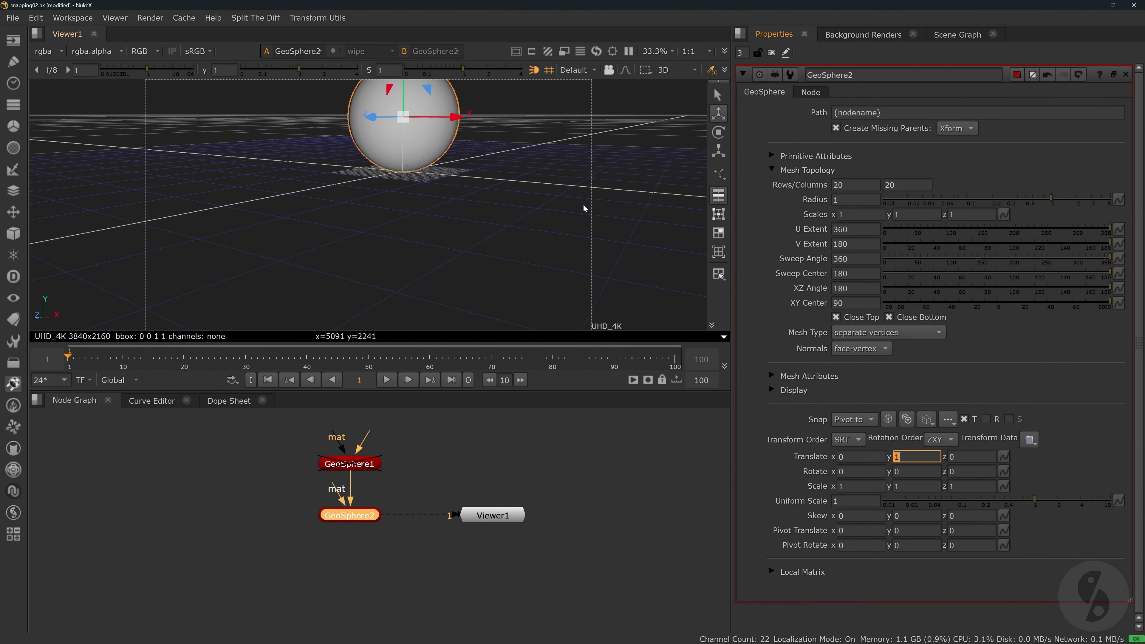
{"action": "middle_click_drag", "start_coordinate": [581, 210], "coordinate": [577, 270]}
Show the scale handles, try a Uniform Scale of 1.67 on GeoSphere2 from its centre pivot, and undo the scaling.
{"action": "left_click", "coordinate": [718, 152]}
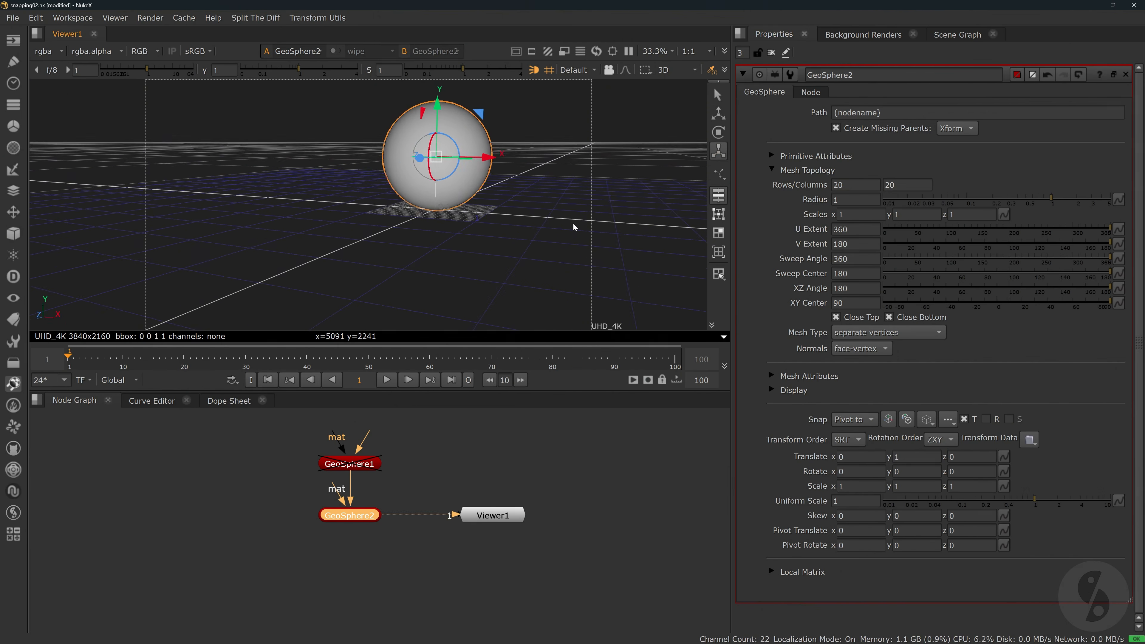
{"action": "middle_click_drag", "start_coordinate": [855, 501], "coordinate": [885, 501]}
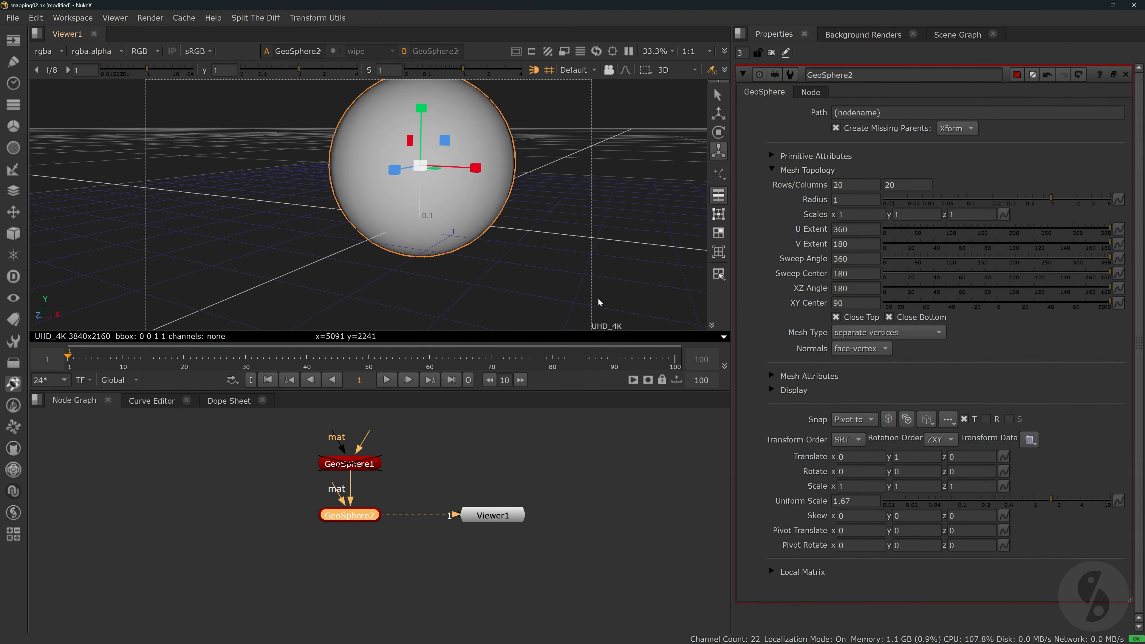
{"action": "left_click_drag", "start_coordinate": [598, 301], "coordinate": [590, 245], "text": "ctrl"}
{"action": "key", "text": "ctrl+z"}
{"action": "left_click_drag", "start_coordinate": [587, 185], "coordinate": [562, 220], "text": "ctrl"}
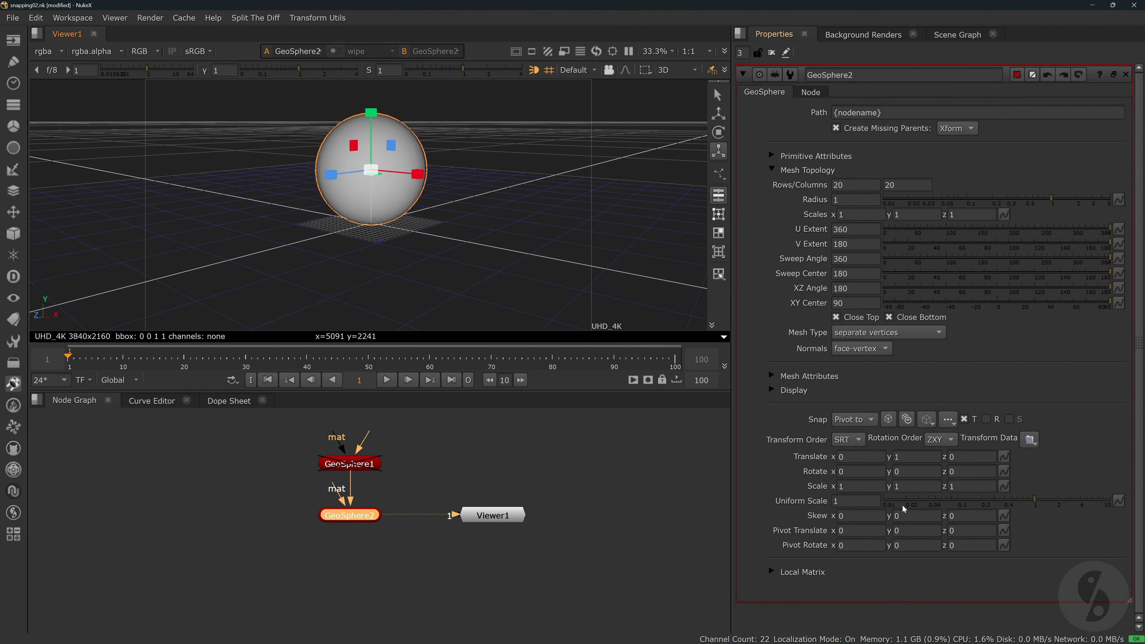
Set GeoSphere2's Pivot Translate Y to -1, try a Uniform Scale of 1.62 from that pivot, and undo the scaling.
{"action": "left_click", "coordinate": [915, 531]}
{"action": "type", "text": "-1"}
{"action": "key", "text": "Return"}
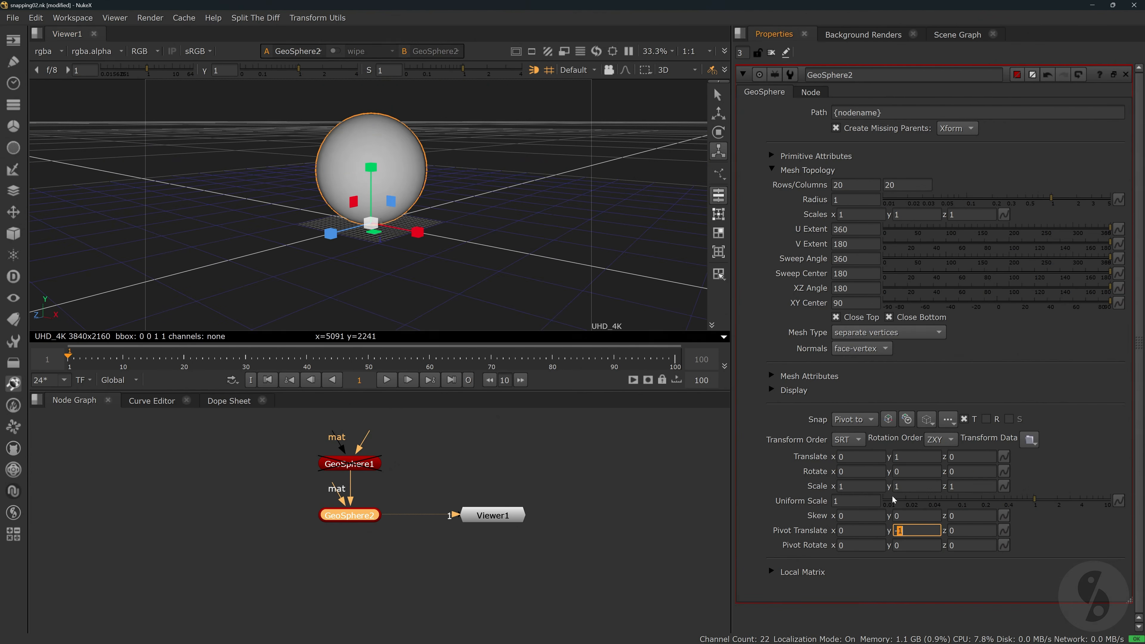
{"action": "left_click_drag", "start_coordinate": [836, 502], "coordinate": [851, 501]}
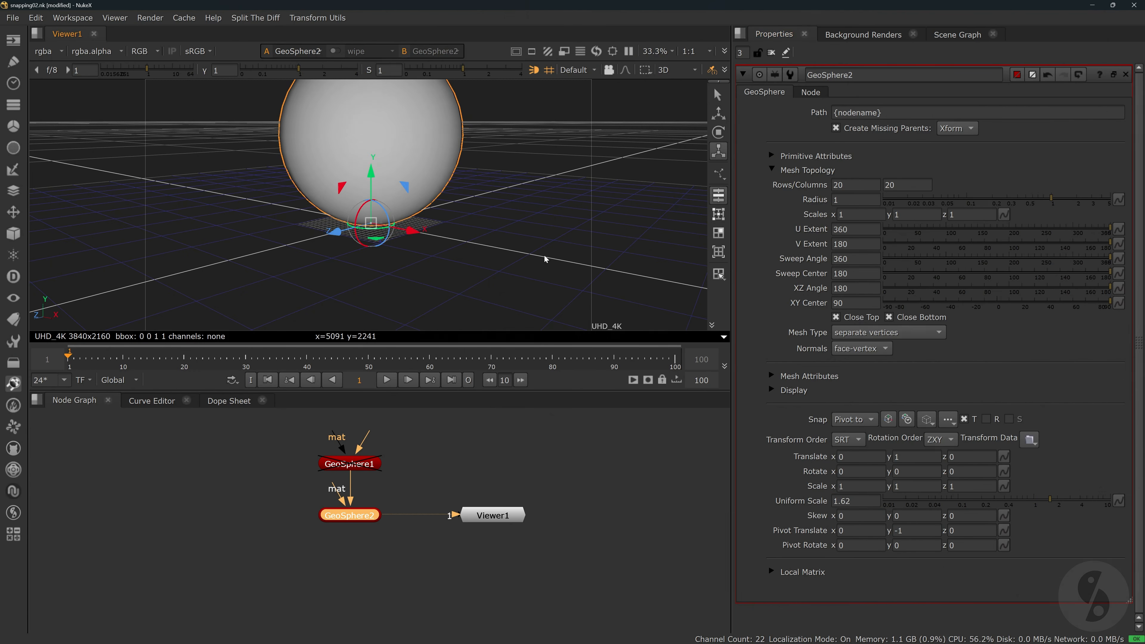
{"action": "key", "text": "ctrl+z"}
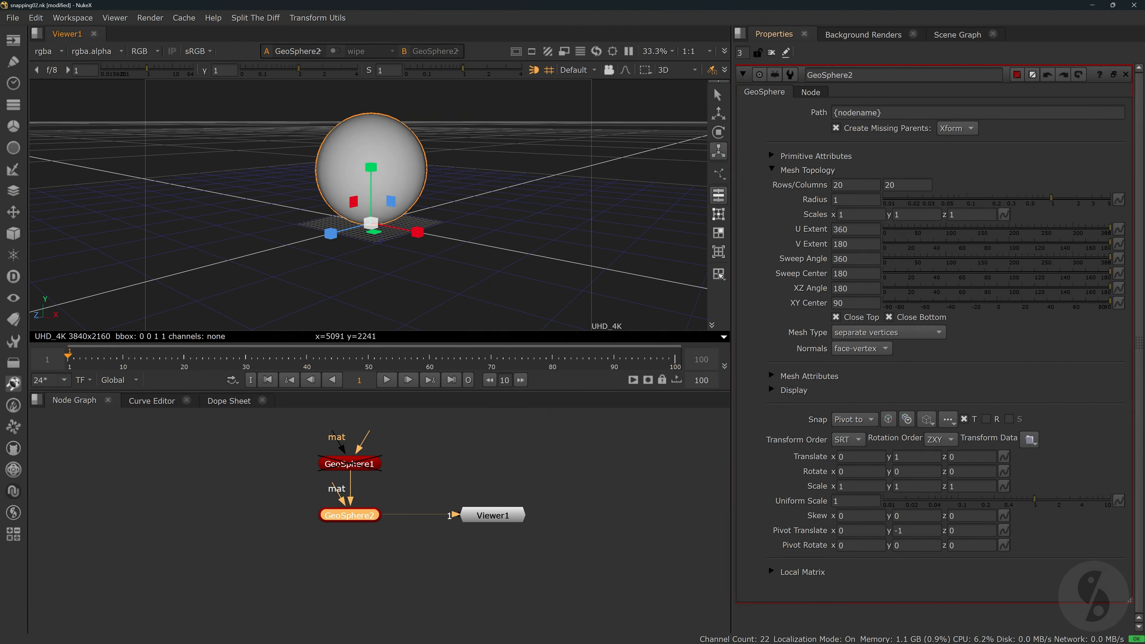
Reset GeoSphere2's Pivot Translate Y to 0 and deselect the sphere.
{"action": "double_click", "coordinate": [899, 531]}
{"action": "type", "text": "0"}
{"action": "key", "text": "Return"}
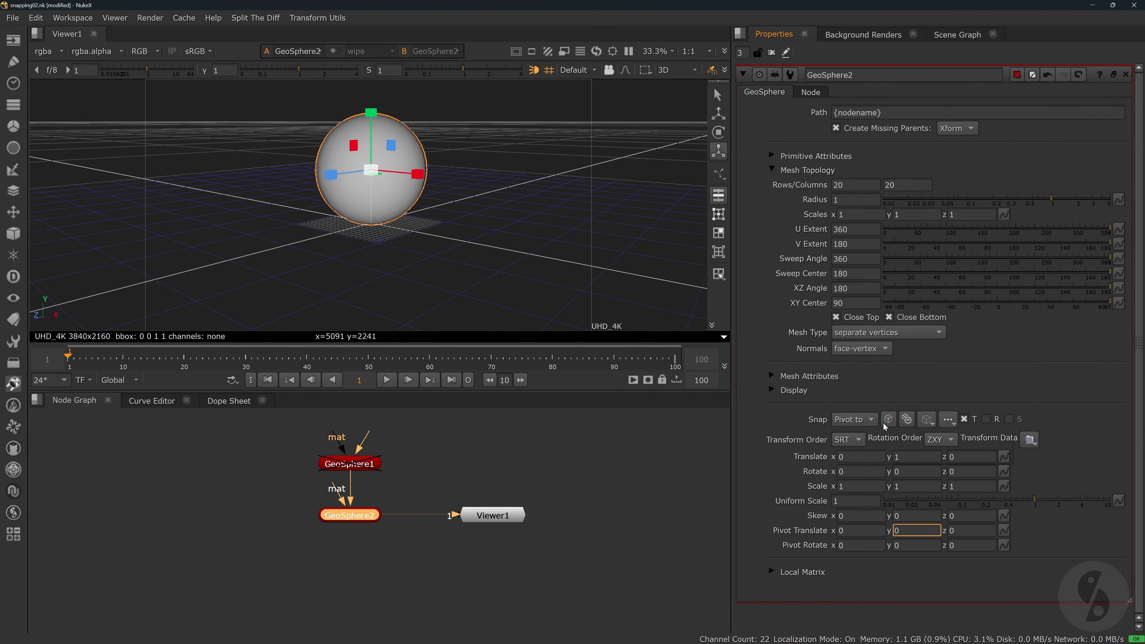
{"action": "left_click", "coordinate": [597, 265]}
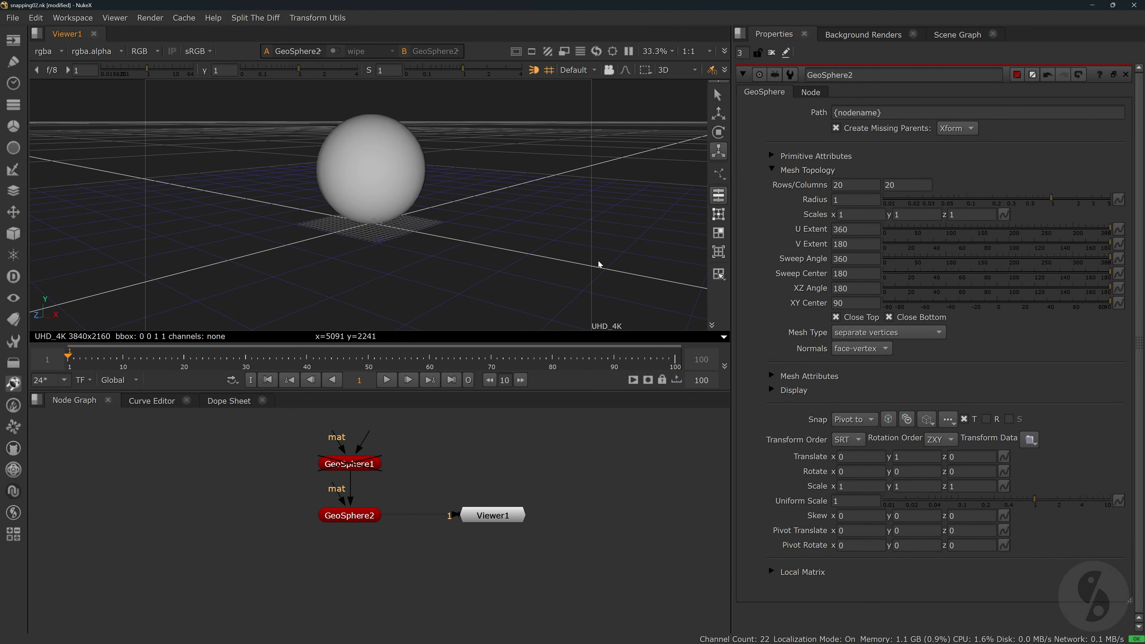
Select GeoSphere2 and snap its pivot to the sphere's base, giving a Pivot Translate Y of -1.
{"action": "key", "text": "s"}
{"action": "left_click", "coordinate": [996, 305]}
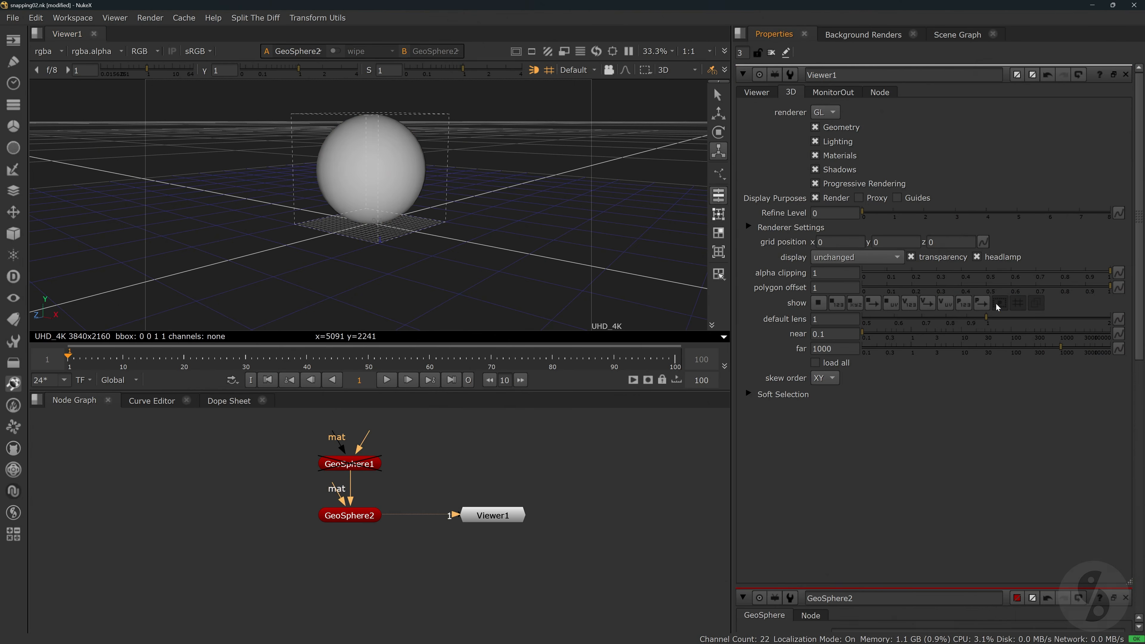
{"action": "left_click", "coordinate": [1126, 74]}
{"action": "left_click", "coordinate": [406, 208]}
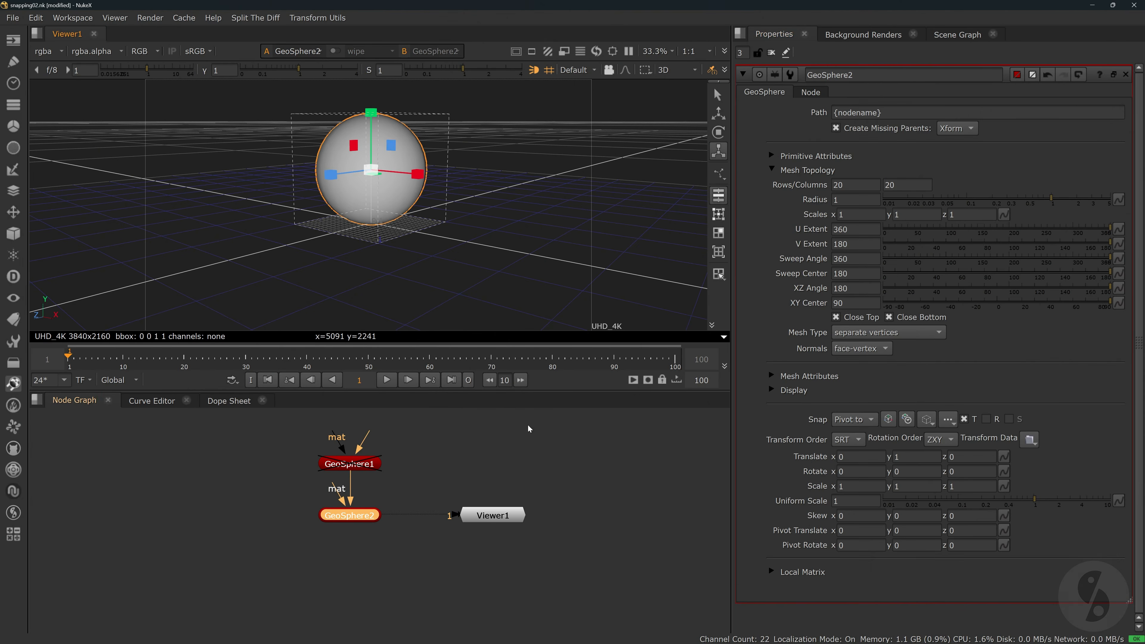
{"action": "left_click", "coordinate": [928, 420]}
{"action": "left_click", "coordinate": [984, 453]}
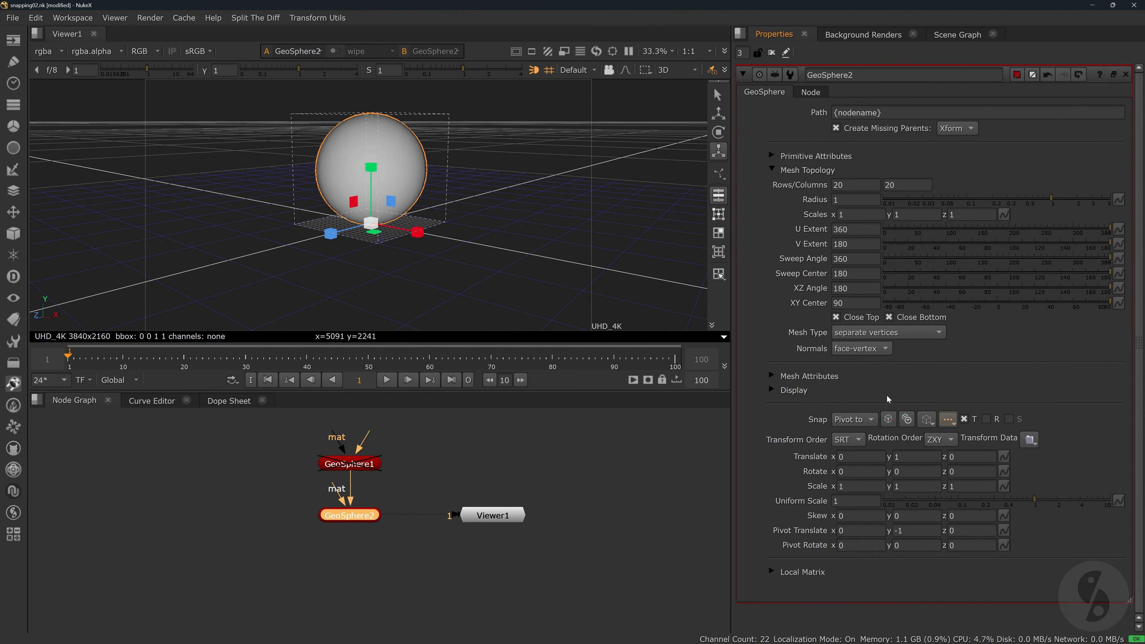
Try a Uniform Scale of 1.7 on GeoSphere2 from its base pivot and undo the scaling.
{"action": "left_click_drag", "start_coordinate": [843, 502], "coordinate": [855, 501]}
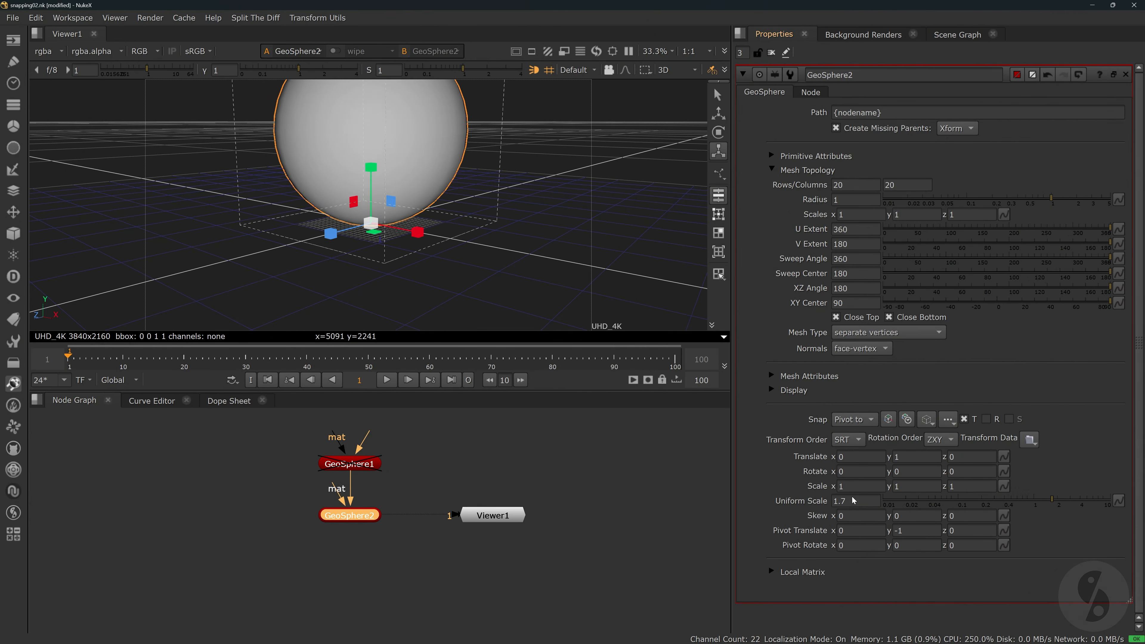
{"action": "key", "text": "ctrl+z"}
{"action": "key", "text": "r"}
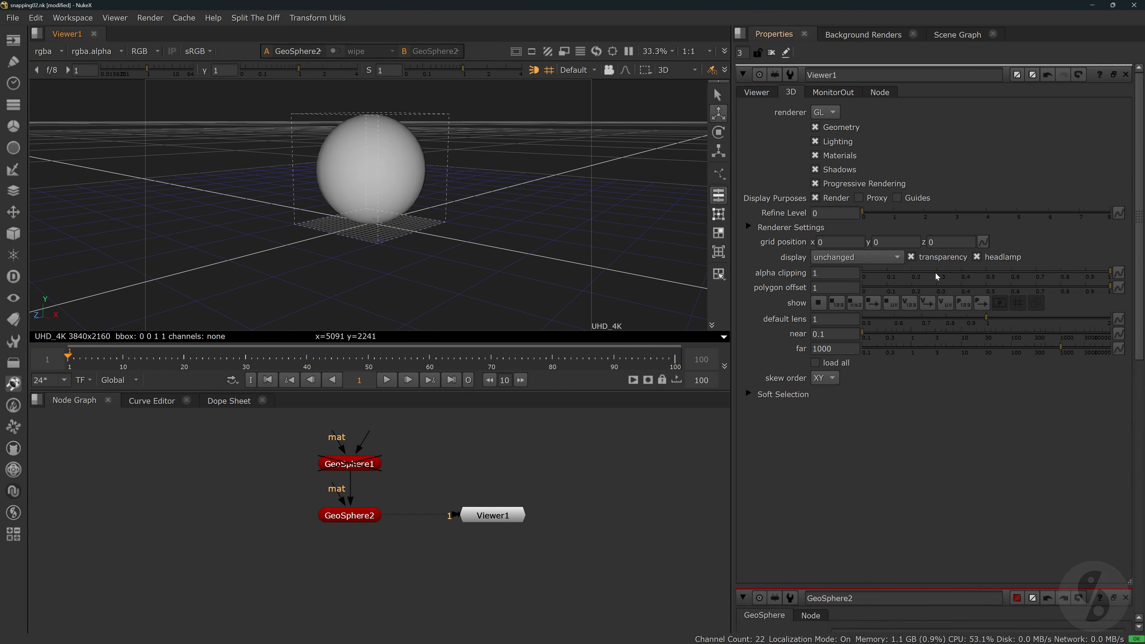
{"action": "left_click", "coordinate": [1124, 76]}
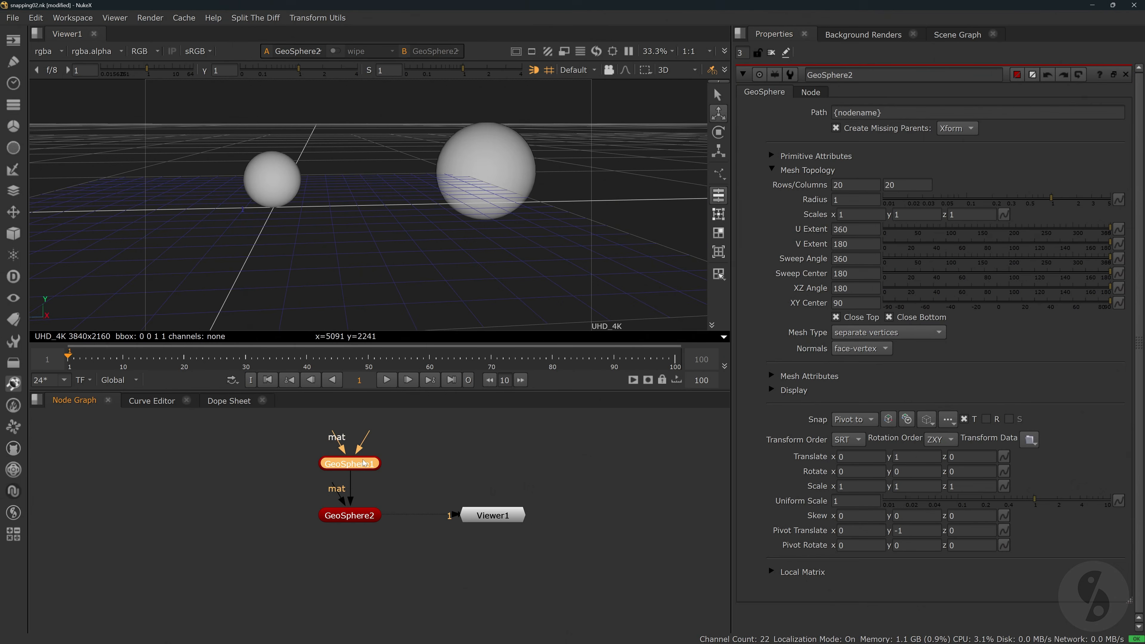
Enable GeoSphere1 and select the vertices around its top pole in vertex selection mode.
{"action": "left_click_drag", "start_coordinate": [360, 212], "coordinate": [448, 174], "text": "ctrl"}
{"action": "left_click", "coordinate": [322, 225]}
{"action": "left_click", "coordinate": [448, 174]}
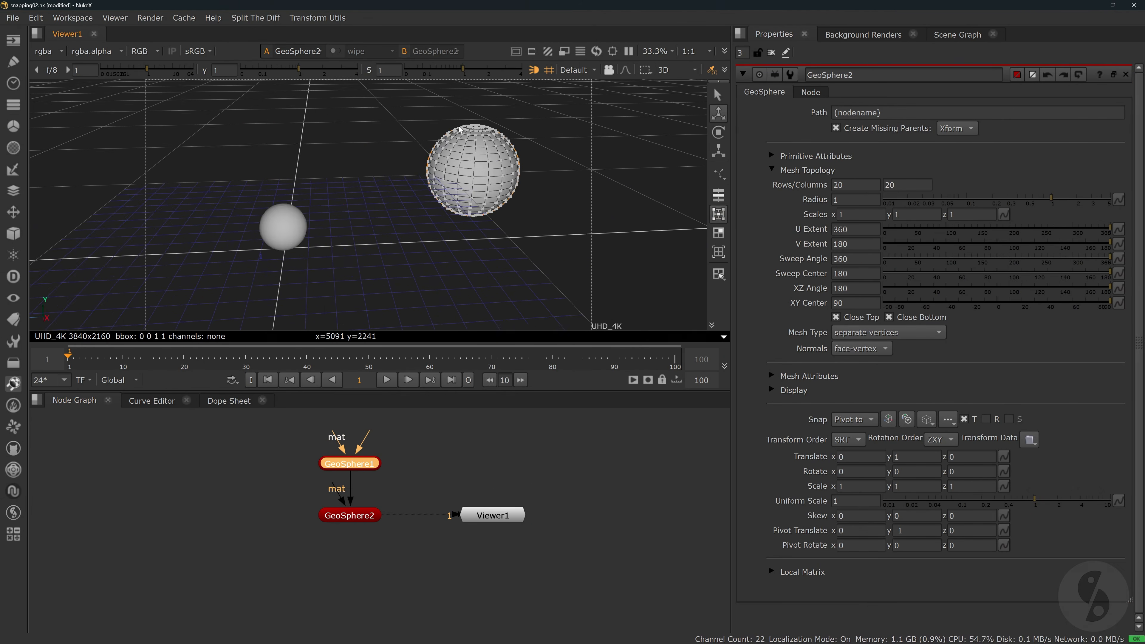
{"action": "left_click_drag", "start_coordinate": [451, 131], "coordinate": [462, 167], "text": "ctrl"}
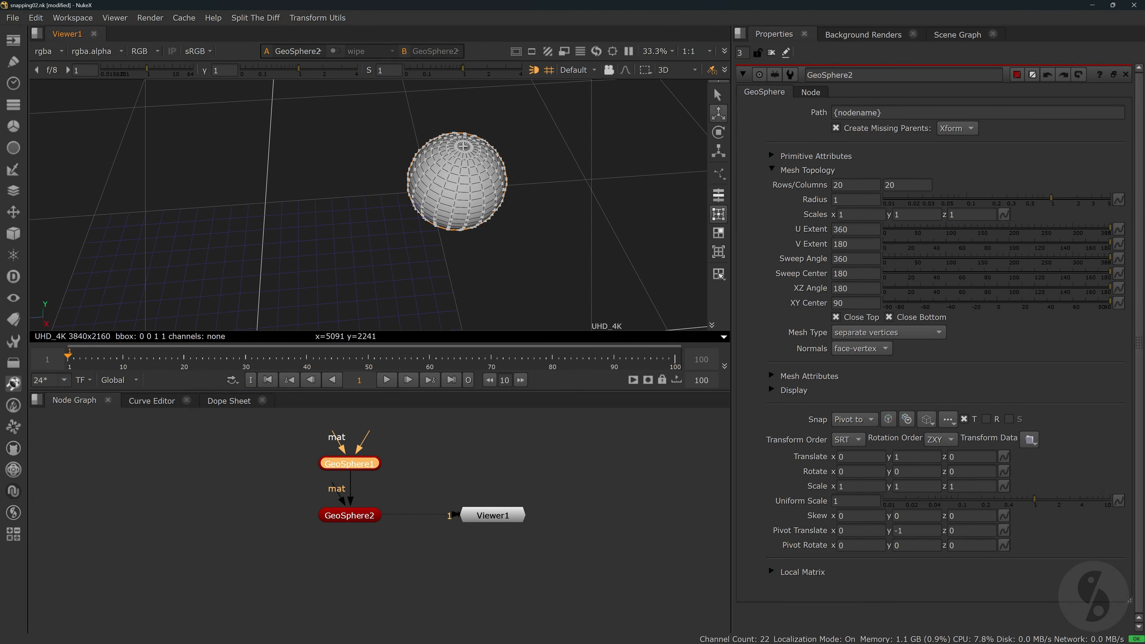
{"action": "left_click", "coordinate": [463, 145]}
{"action": "scroll", "coordinate": [521, 189], "scroll_direction": "down", "scroll_amount": 3}
{"action": "left_click_drag", "start_coordinate": [496, 225], "coordinate": [436, 279], "text": "ctrl"}
Snap GeoSphere2's pivot to the vertices selected on GeoSphere1 and rotate GeoSphere2 around Y from that pivot.
{"action": "left_click", "coordinate": [350, 515]}
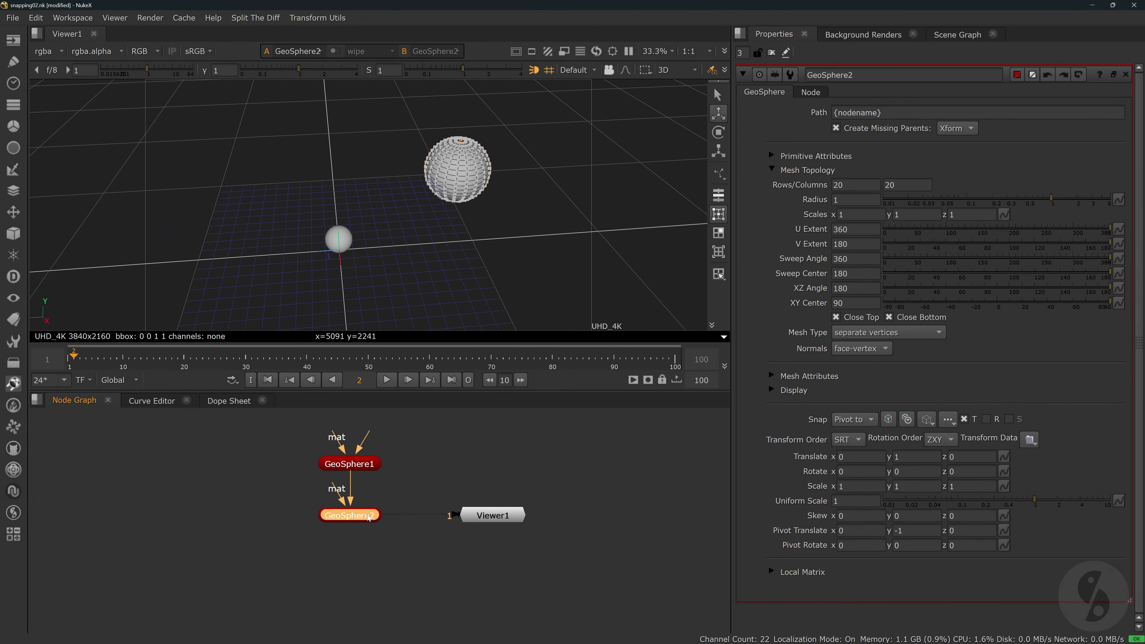
{"action": "left_click", "coordinate": [719, 196]}
{"action": "left_click", "coordinate": [892, 420]}
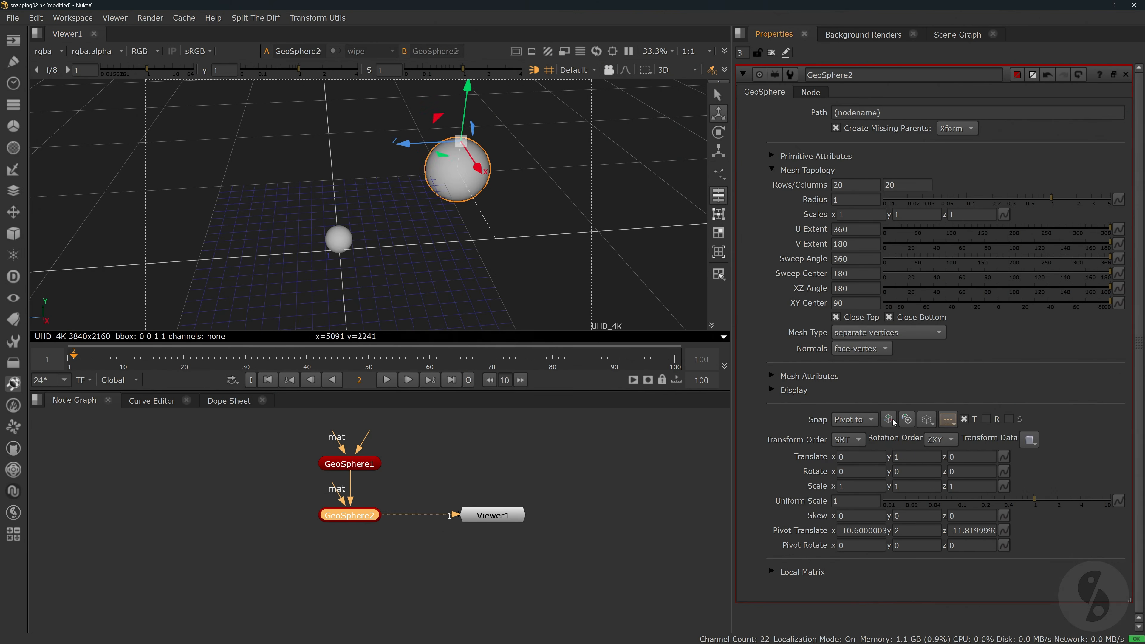
{"action": "scroll", "coordinate": [324, 249], "scroll_direction": "down", "scroll_amount": 3}
{"action": "left_click", "coordinate": [718, 132]}
{"action": "middle_click_drag", "start_coordinate": [915, 472], "coordinate": [1014, 472]}
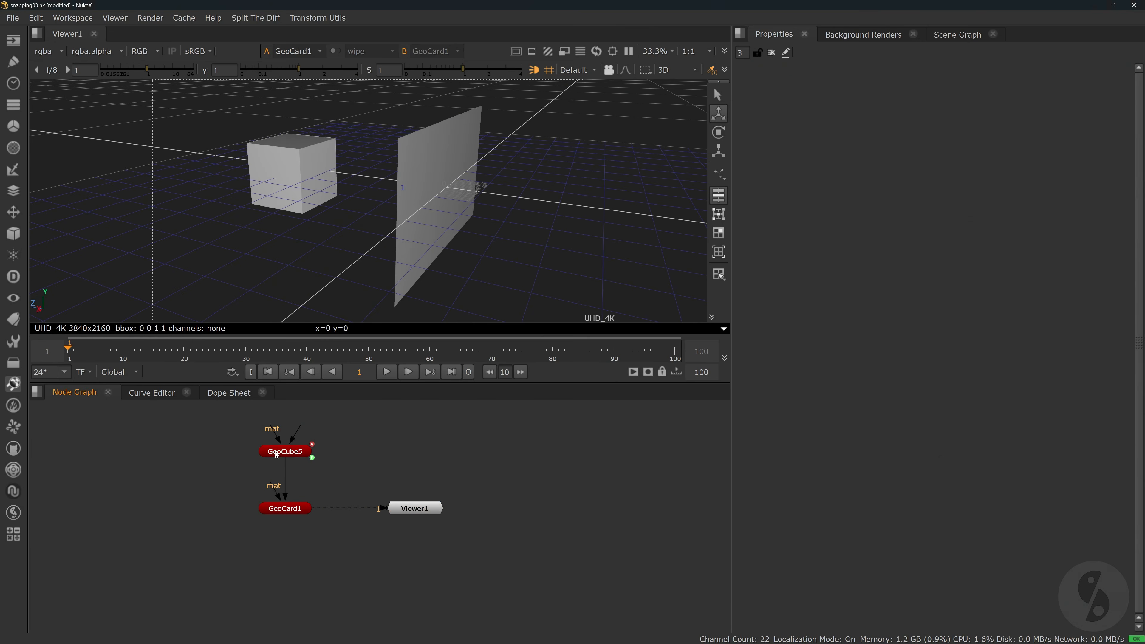
Open GeoCube5's properties and select a patch of vertices on the cube's side facing the card.
{"action": "double_click", "coordinate": [276, 452]}
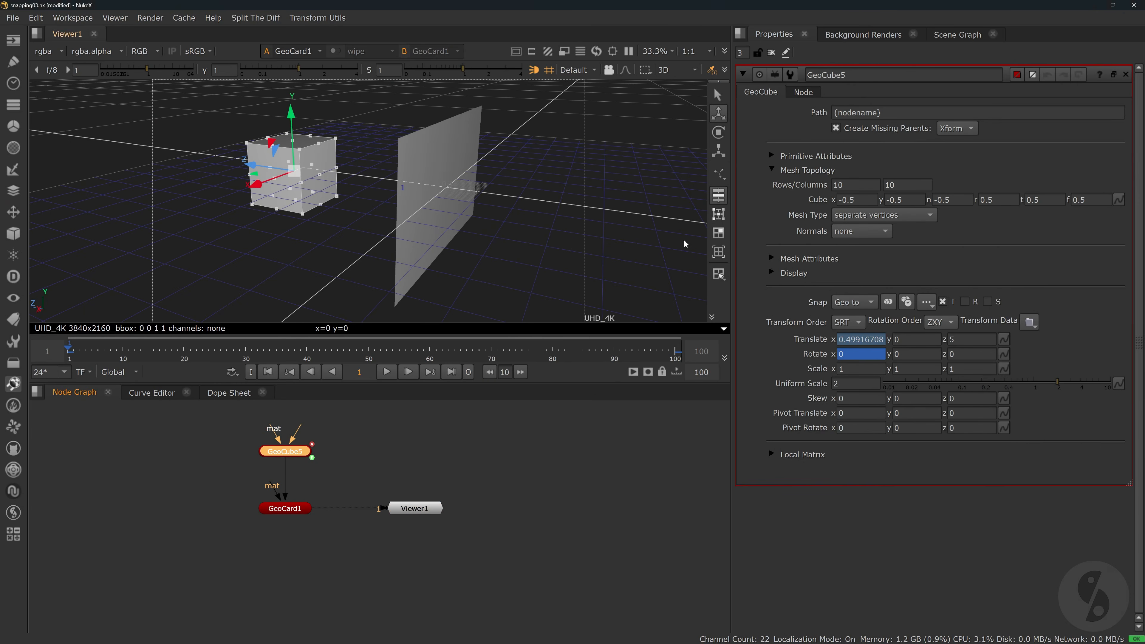
{"action": "left_click_drag", "start_coordinate": [329, 174], "coordinate": [253, 176], "text": "ctrl"}
{"action": "scroll", "coordinate": [253, 176], "scroll_direction": "up", "scroll_amount": 6}
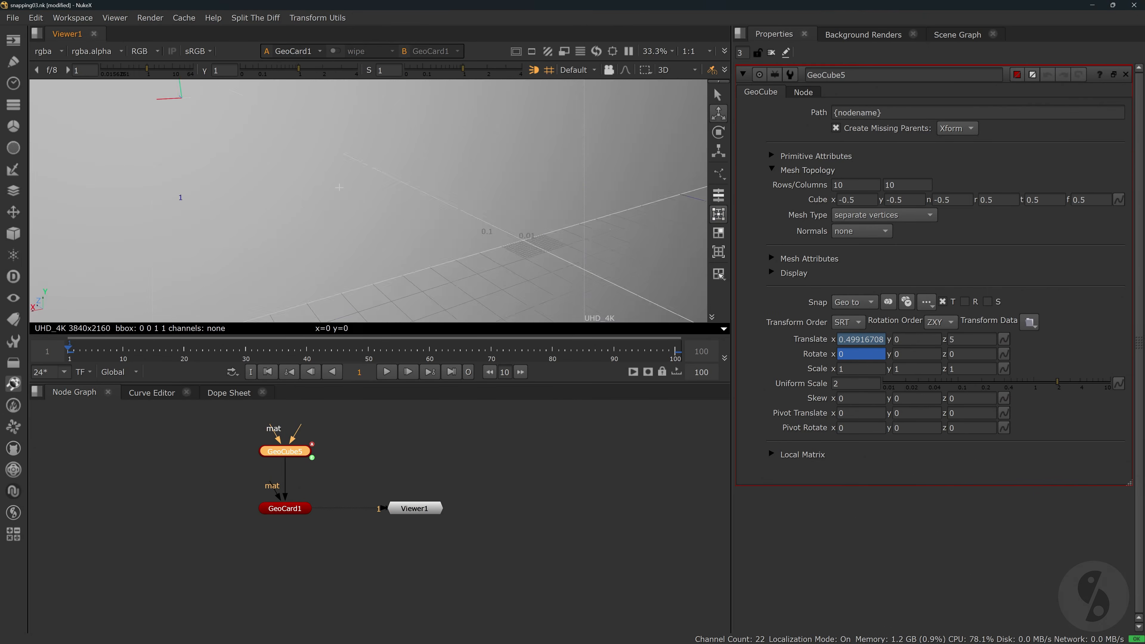
{"action": "left_click_drag", "start_coordinate": [198, 109], "coordinate": [429, 235], "text": "alt"}
{"action": "scroll", "coordinate": [336, 213], "scroll_direction": "down", "scroll_amount": 6}
{"action": "scroll", "coordinate": [336, 212], "scroll_direction": "down", "scroll_amount": 3}
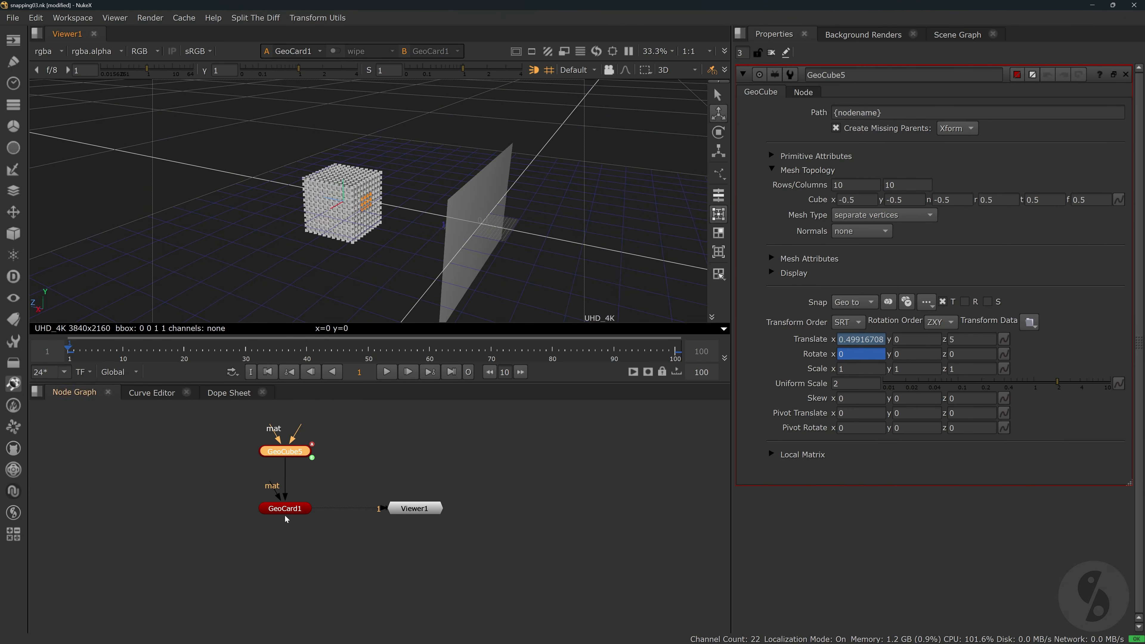
Snap GeoCard1's geometry to the selected cube vertices, matching translation and rotation at the current frame.
{"action": "double_click", "coordinate": [284, 513]}
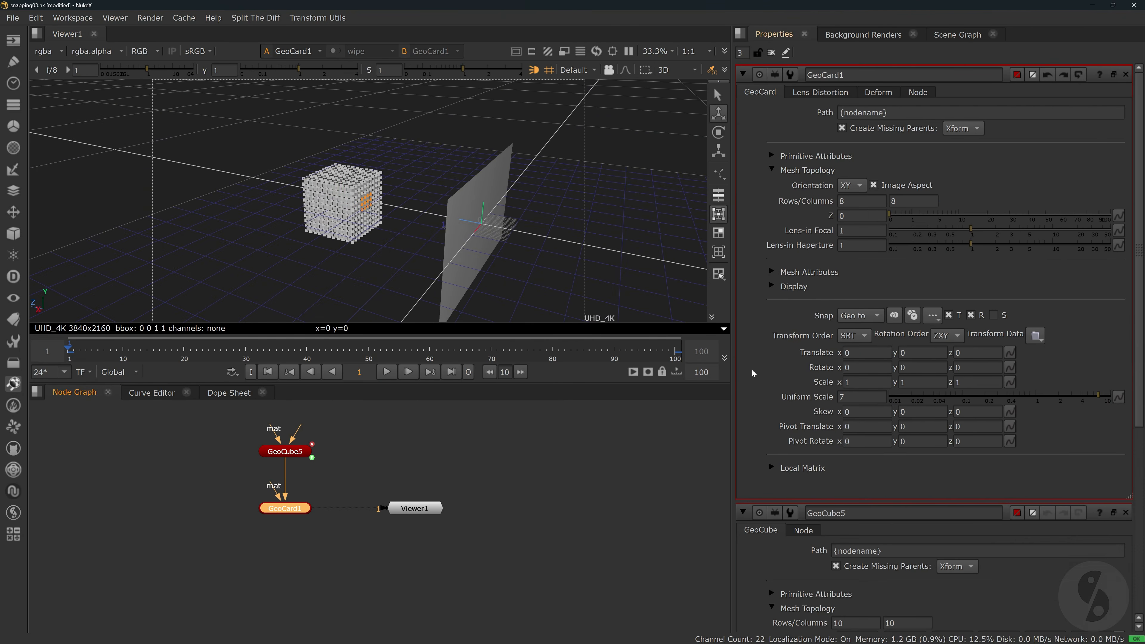
{"action": "left_click", "coordinate": [893, 315]}
{"action": "left_click_drag", "start_coordinate": [606, 253], "coordinate": [580, 303], "text": "ctrl"}
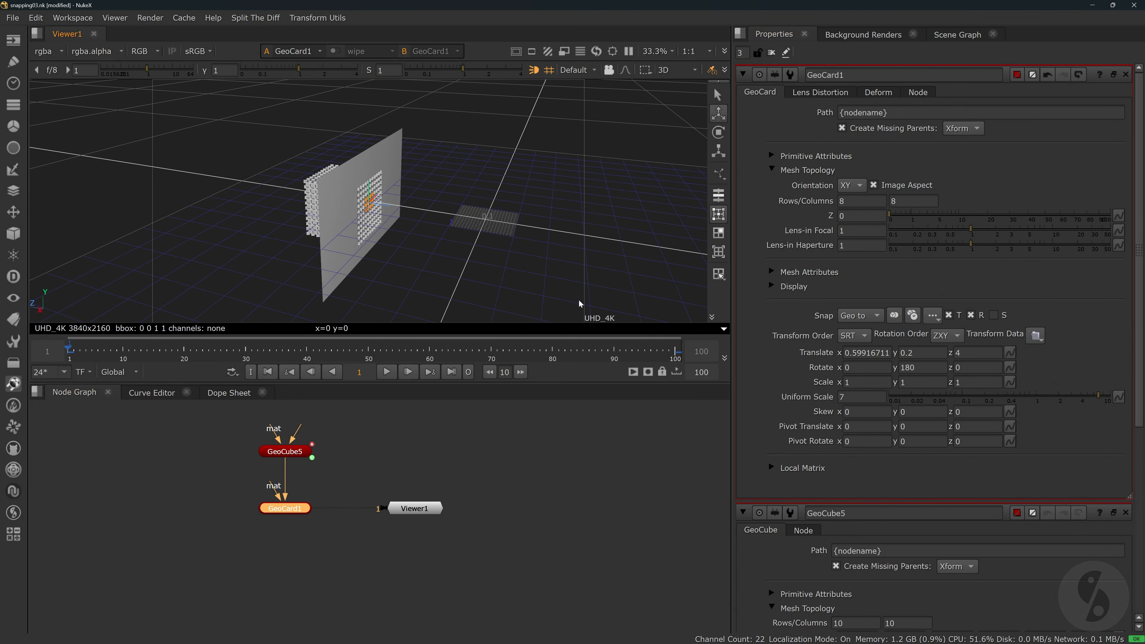
Play the cube's animation with the card at the origin and return to the first frame.
{"action": "left_click", "coordinate": [390, 373]}
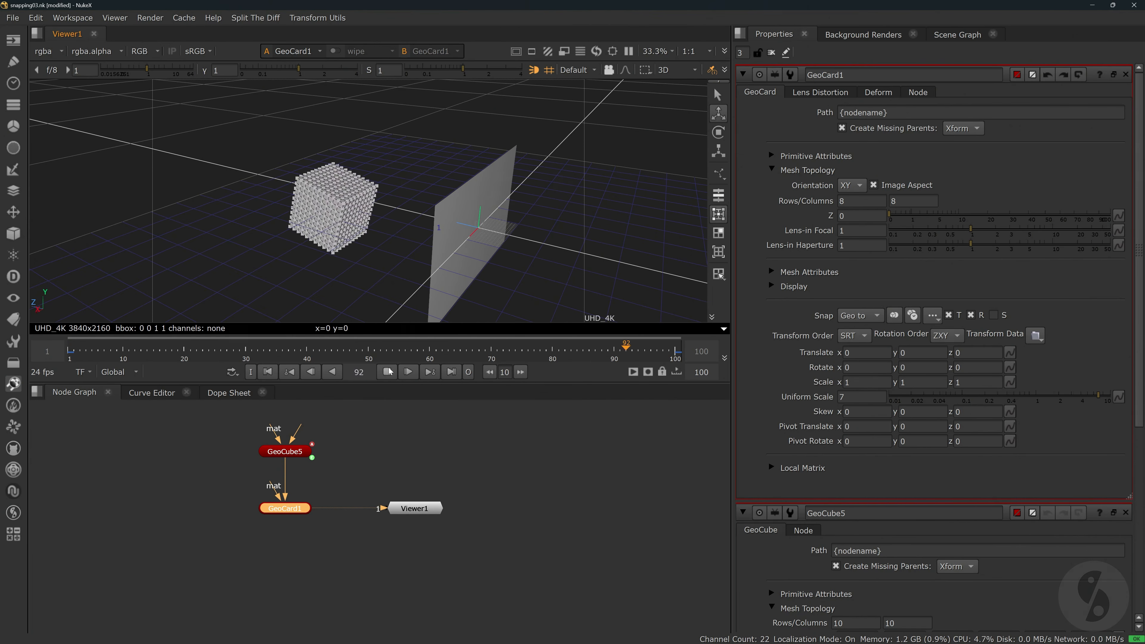
{"action": "left_click", "coordinate": [390, 371]}
{"action": "left_click", "coordinate": [269, 372]}
{"action": "left_click_drag", "start_coordinate": [498, 220], "coordinate": [525, 151], "text": "ctrl"}
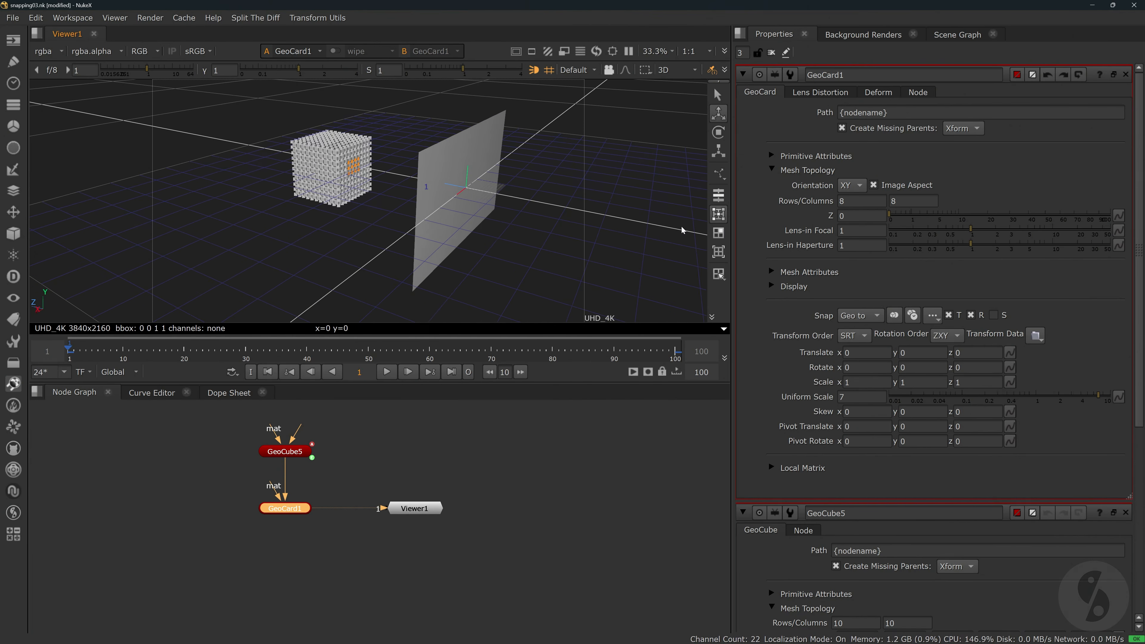
Snap GeoCard1 to the selected cube vertices over the frame range 1-100 and play back the animation.
{"action": "left_click", "coordinate": [912, 315]}
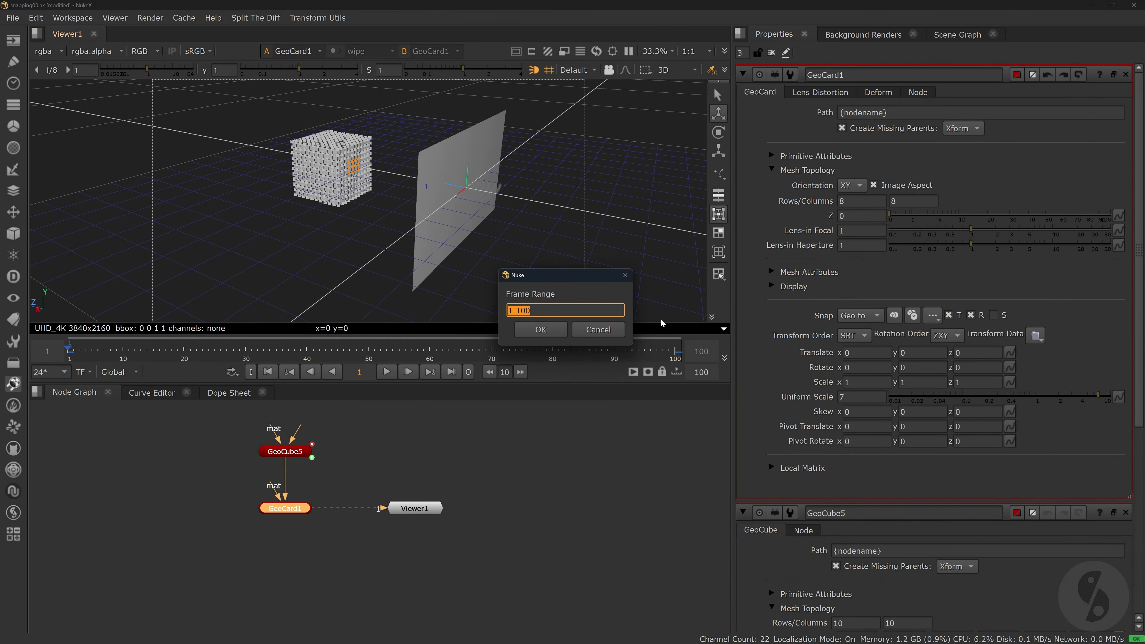
{"action": "left_click", "coordinate": [542, 330]}
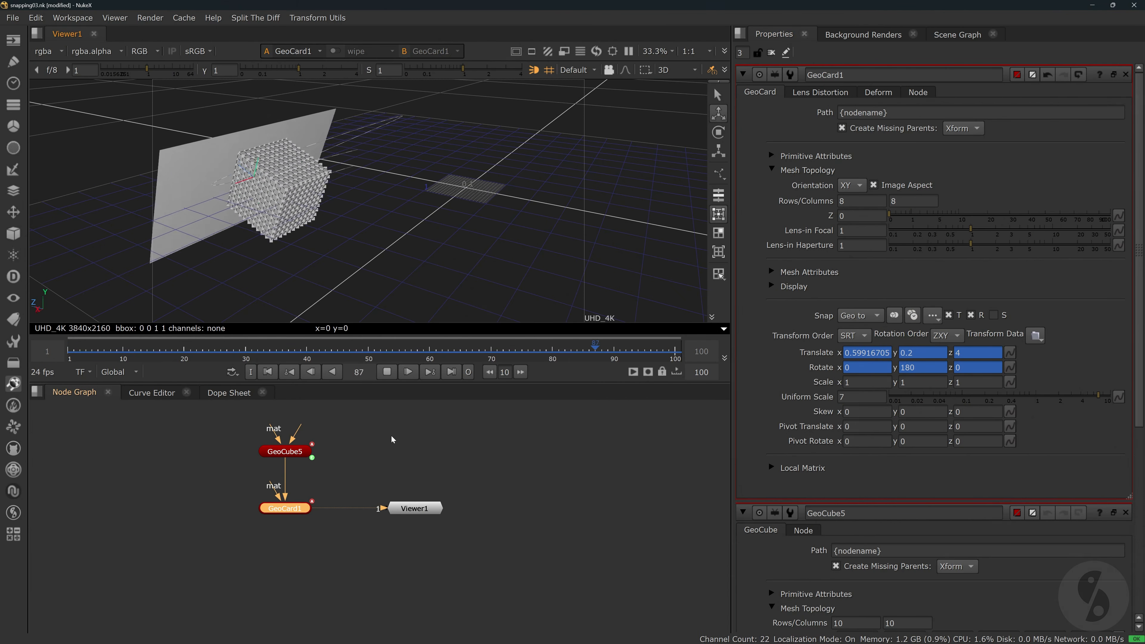
{"action": "left_click", "coordinate": [388, 373]}
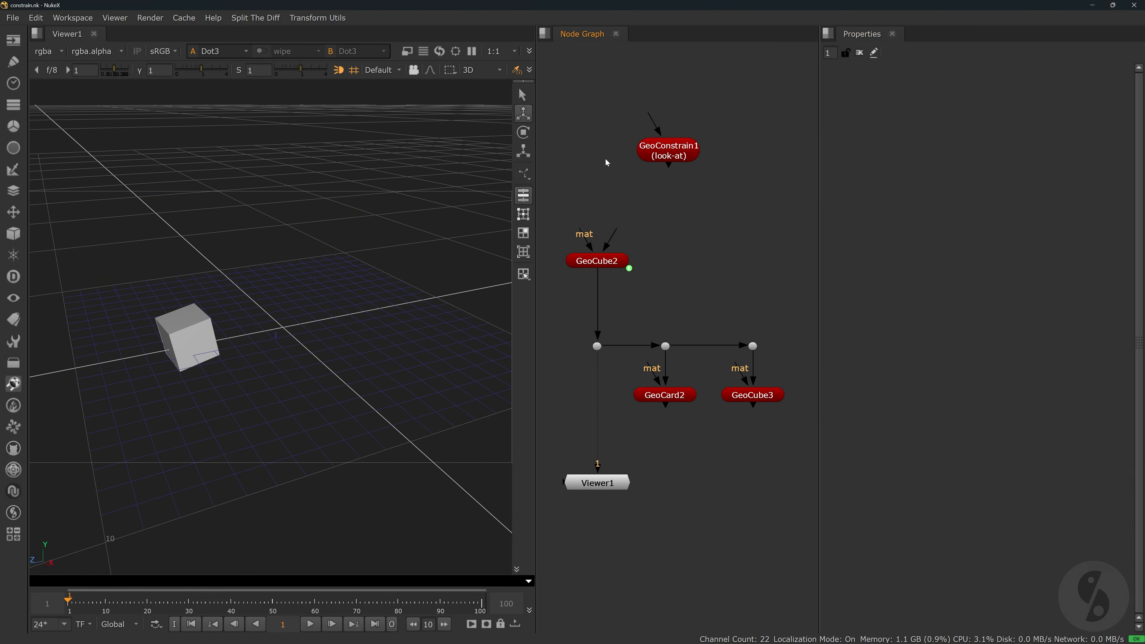
Open GeoConstrain1's properties and review the available target Point options.
{"action": "left_click", "coordinate": [693, 157]}
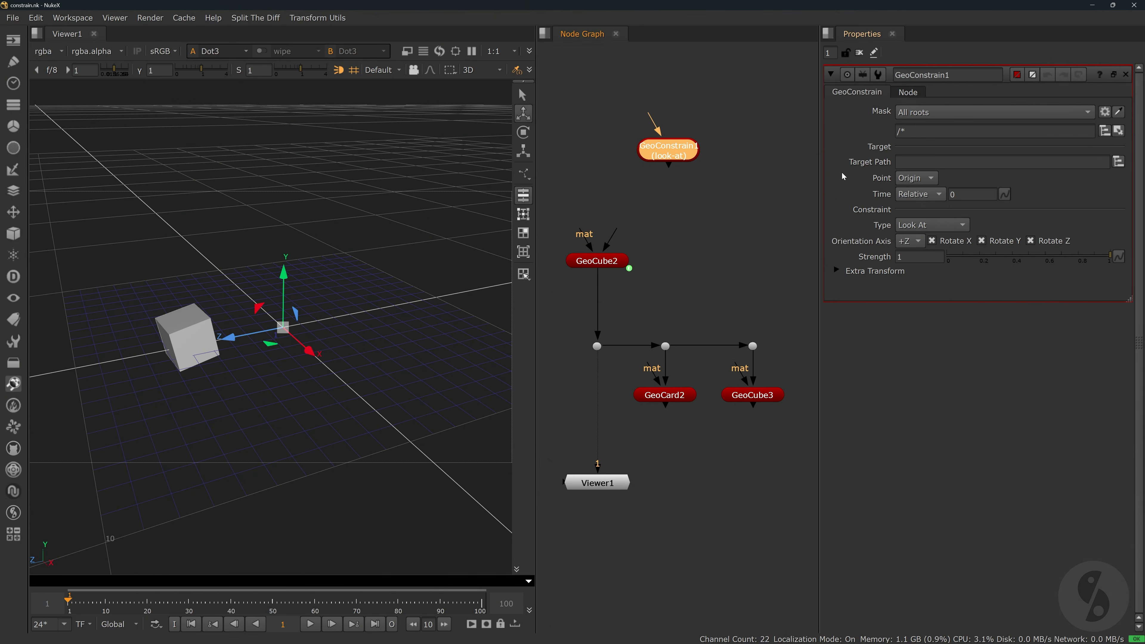
{"action": "left_click", "coordinate": [933, 178]}
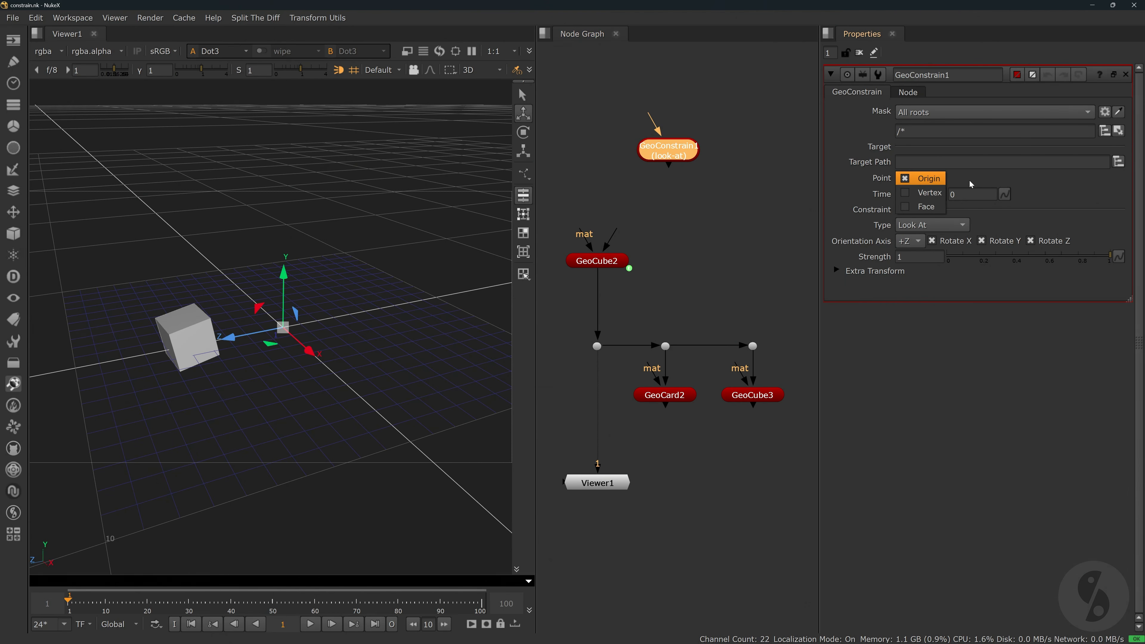
{"action": "left_click", "coordinate": [971, 185]}
{"action": "left_click", "coordinate": [778, 199]}
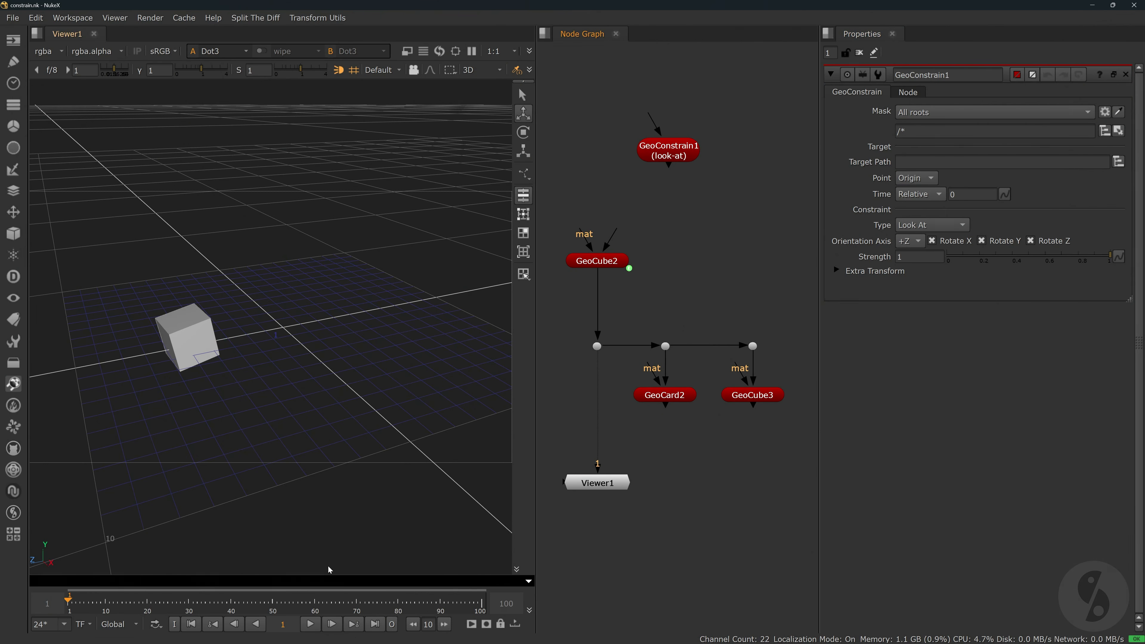
Play GeoCube2's animation and return to the first frame.
{"action": "left_click", "coordinate": [310, 623]}
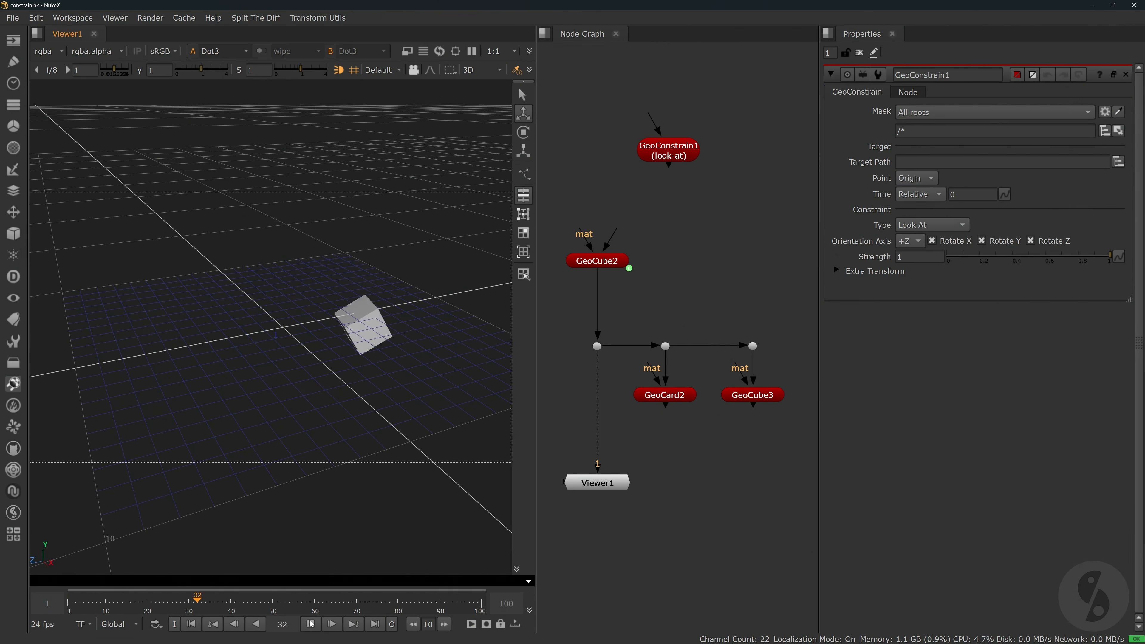
{"action": "left_click", "coordinate": [310, 623]}
{"action": "key", "text": "Home"}
View GeoCard2 and connect GeoConstrain1 directly below it.
{"action": "left_click", "coordinate": [669, 396]}
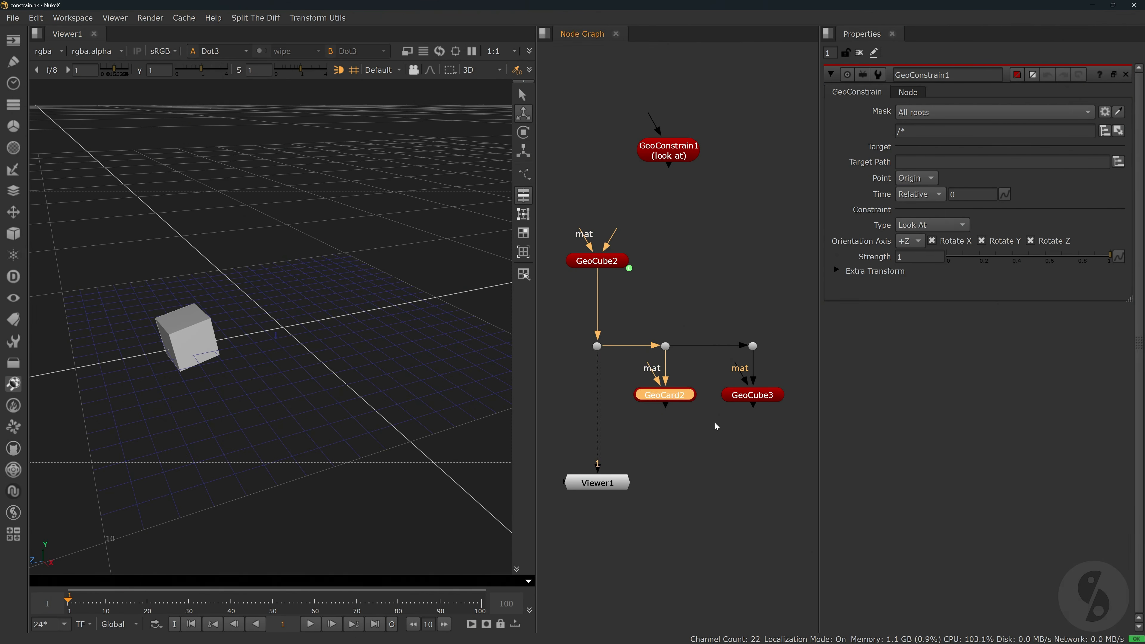
{"action": "key", "text": "1"}
{"action": "left_click_drag", "start_coordinate": [678, 158], "coordinate": [673, 455]}
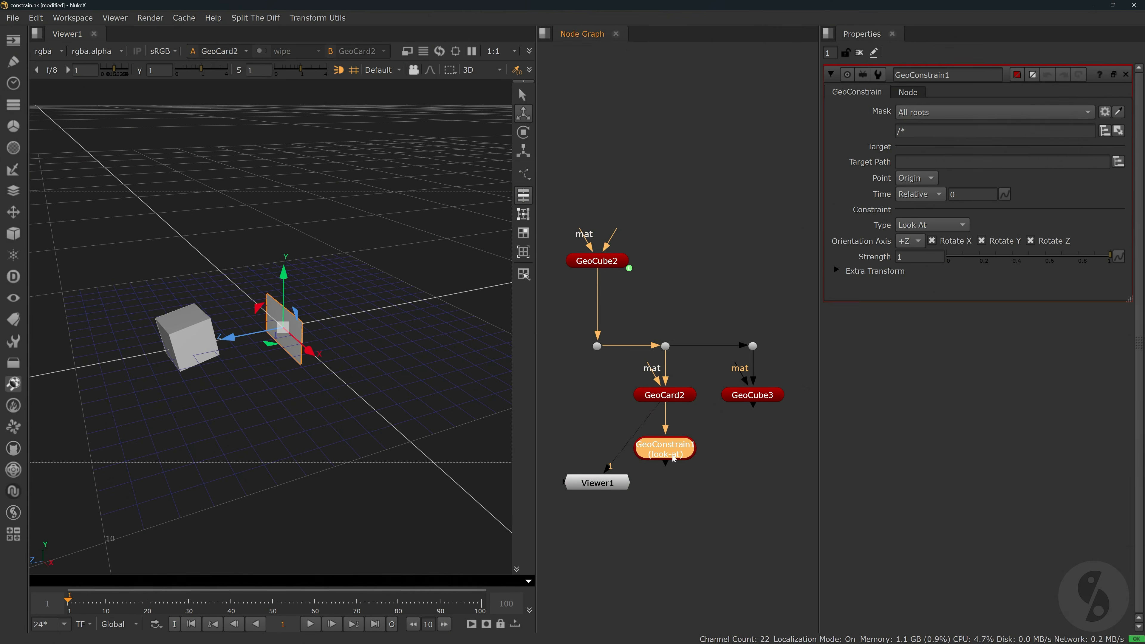
{"action": "left_click", "coordinate": [808, 206]}
Set GeoConstrain1's mask to /GeoCard2 and its target path to /GeoCube2.
{"action": "left_click", "coordinate": [1120, 113]}
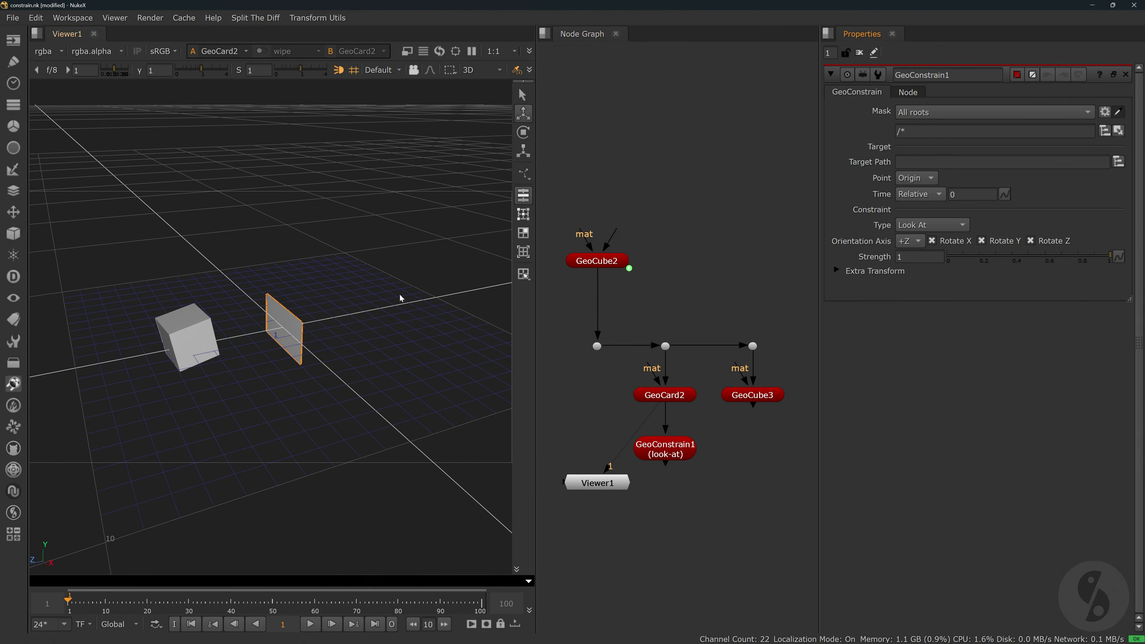
{"action": "left_click", "coordinate": [285, 322]}
{"action": "left_click", "coordinate": [1118, 161]}
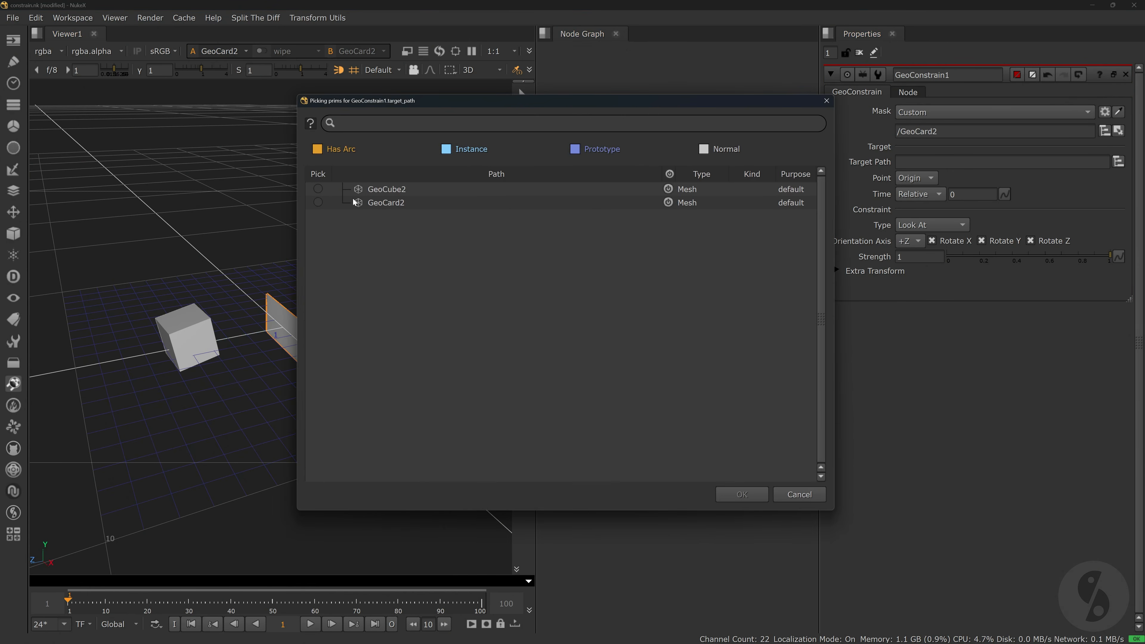
{"action": "left_click", "coordinate": [742, 495]}
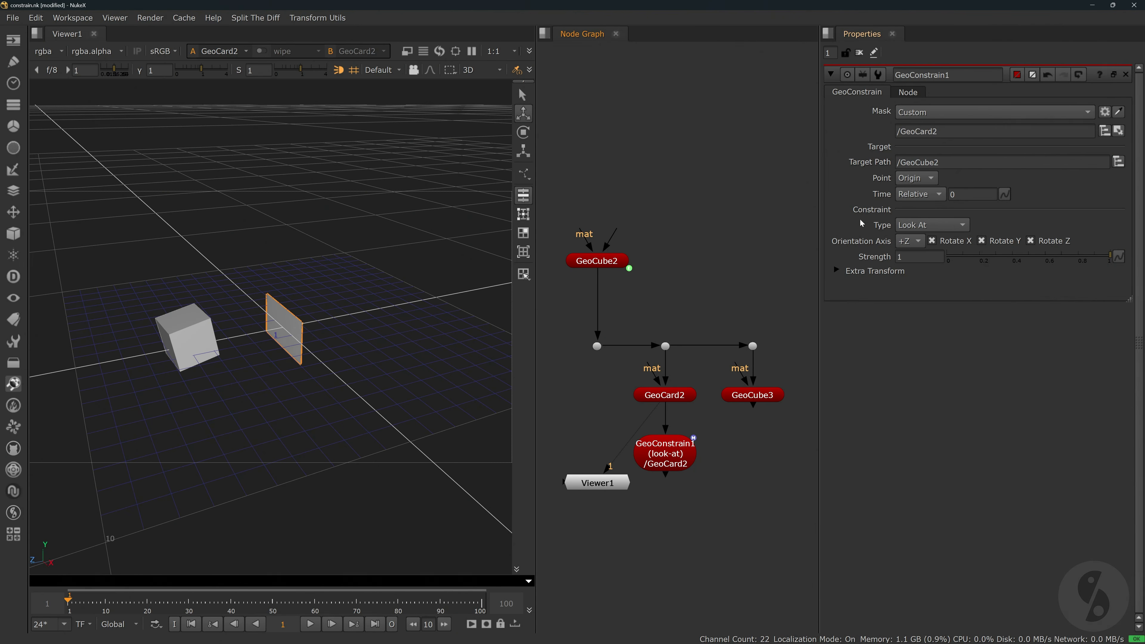
Change GeoConstrain1's constraint type to Parent.
{"action": "left_click", "coordinate": [964, 227]}
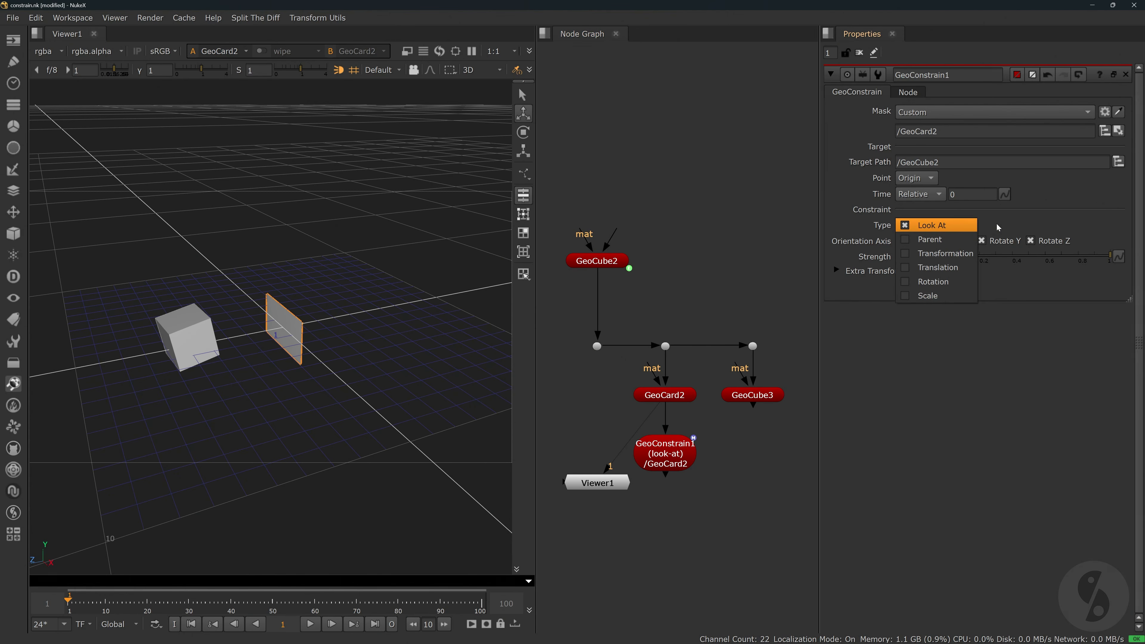
{"action": "key", "text": "Down"}
{"action": "key", "text": "Return"}
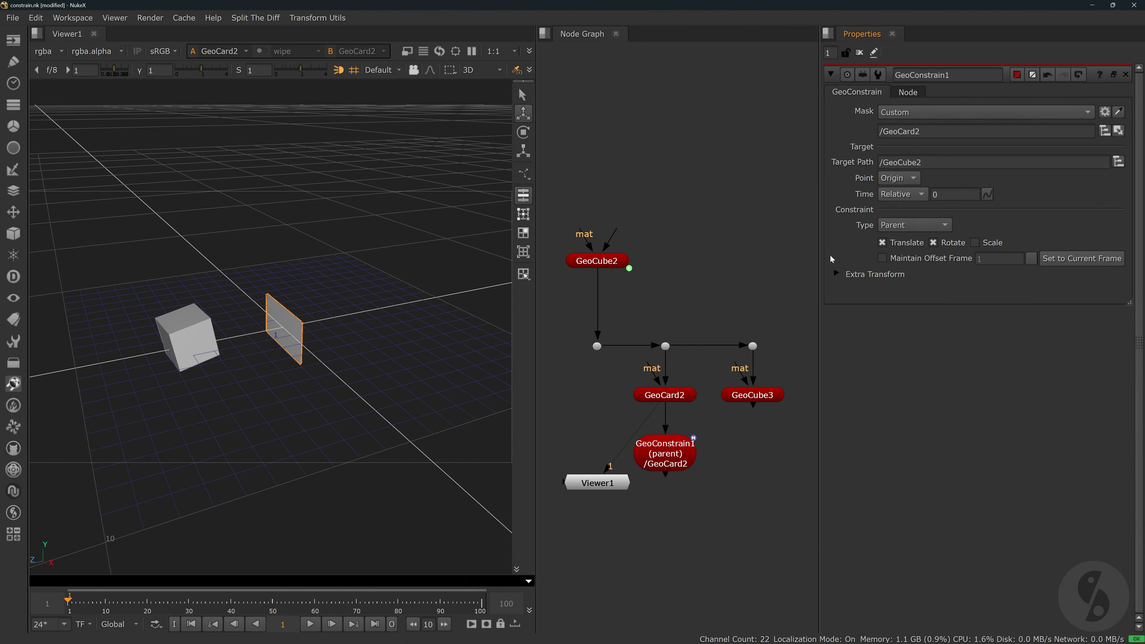
View GeoConstrain1's output and play back the animation to check the card's motion with the cube.
{"action": "left_click", "coordinate": [678, 446]}
{"action": "key", "text": "1"}
{"action": "left_click", "coordinate": [601, 481]}
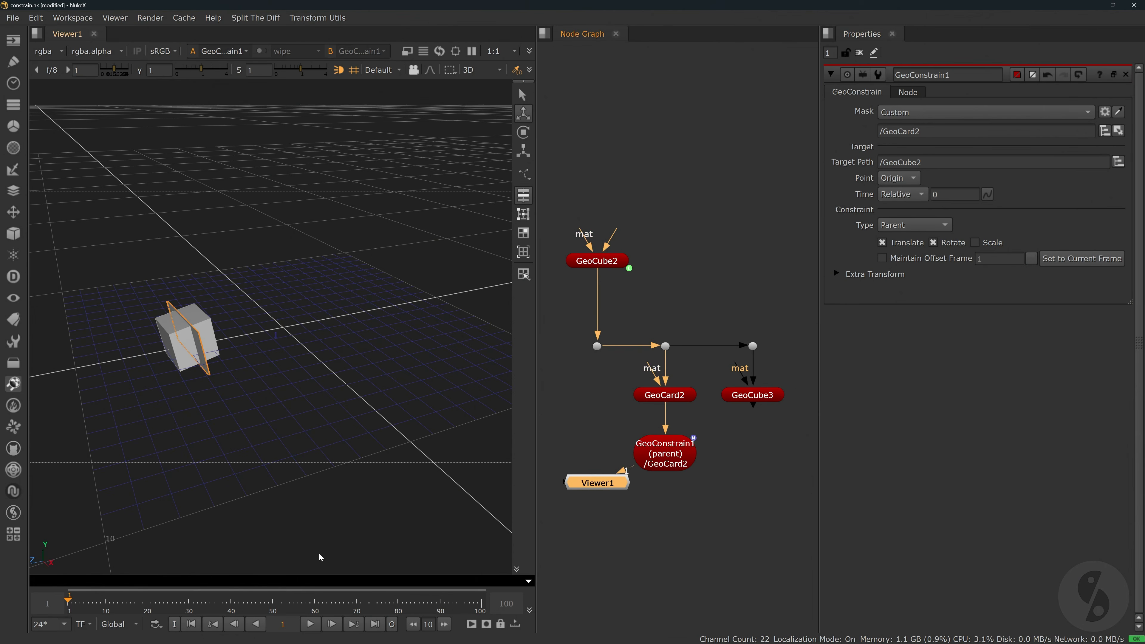
{"action": "left_click", "coordinate": [311, 622]}
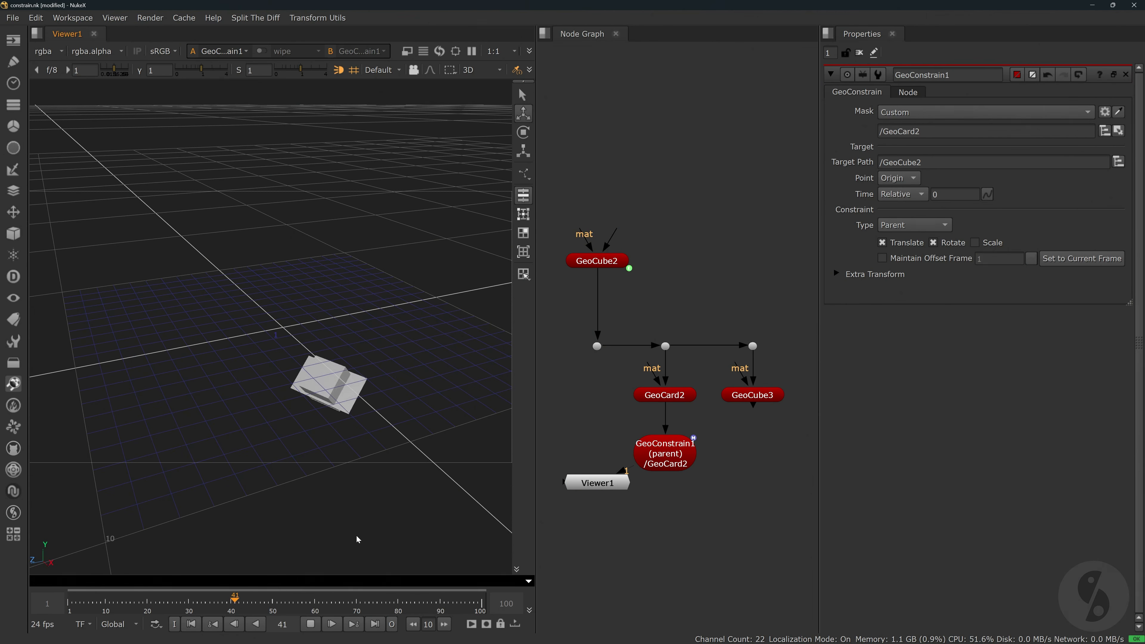
{"action": "left_click", "coordinate": [311, 623]}
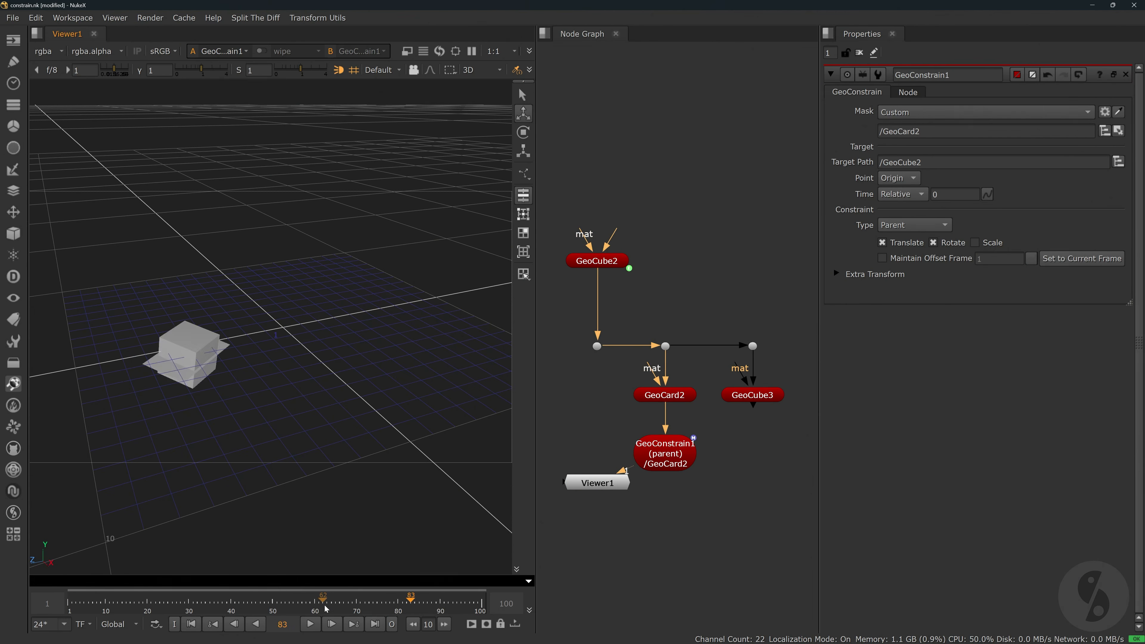
Offset GeoCard2 with Translate X 4.965 and Rotate Y 38.3 at frame 1, and play back the constrained animation.
{"action": "left_click_drag", "start_coordinate": [324, 608], "coordinate": [239, 605]}
{"action": "double_click", "coordinate": [664, 395]}
{"action": "middle_click_drag", "start_coordinate": [948, 353], "coordinate": [1068, 368]}
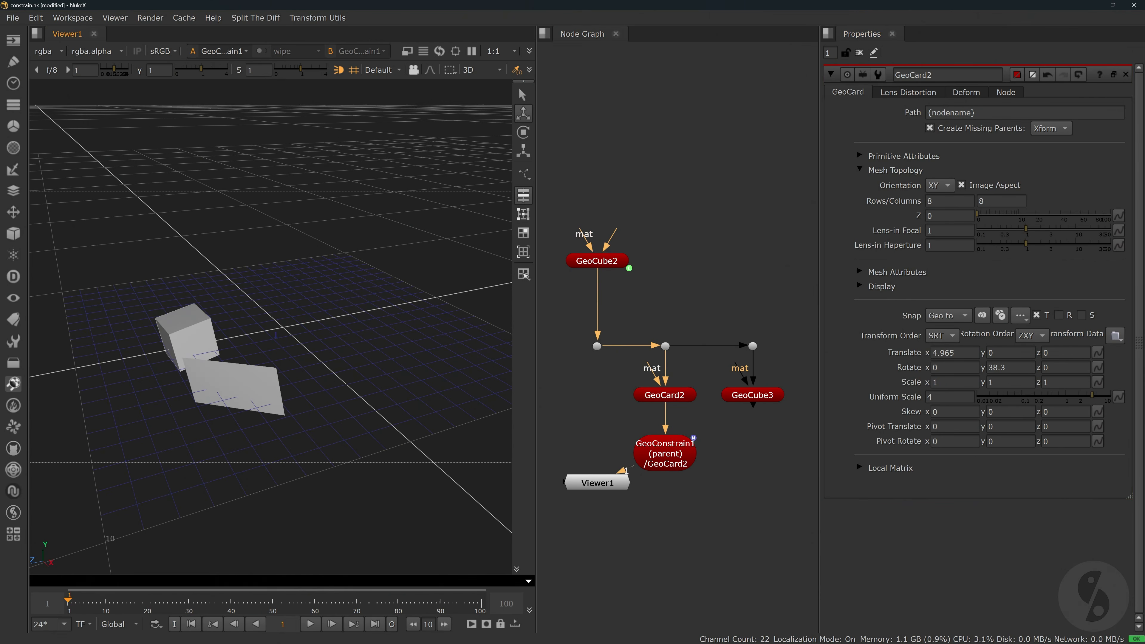
{"action": "left_click", "coordinate": [311, 624]}
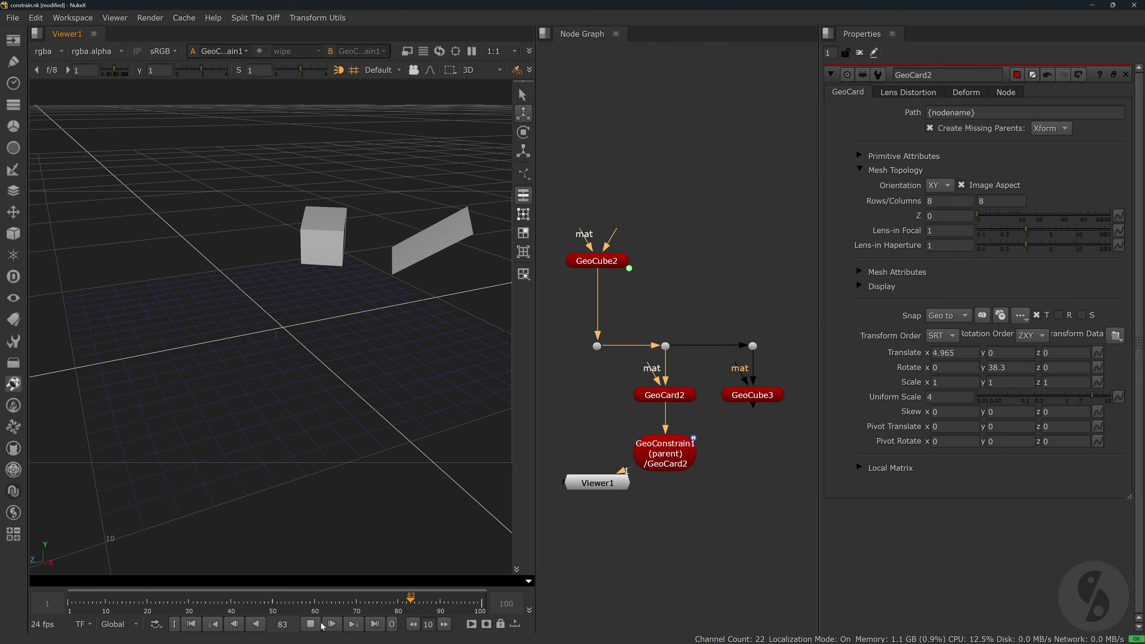
{"action": "left_click", "coordinate": [310, 623]}
{"action": "double_click", "coordinate": [664, 453]}
{"action": "left_click", "coordinate": [774, 295]}
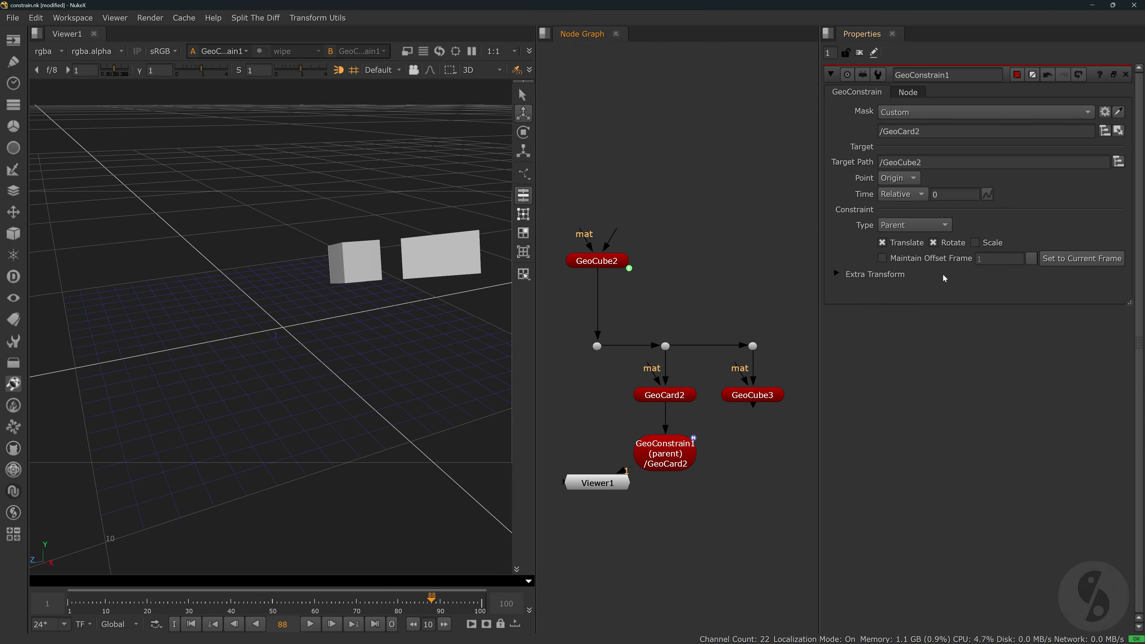
View GeoCube3 and add a GeoConstrain node directly below it.
{"action": "left_click", "coordinate": [767, 394]}
{"action": "key", "text": "1"}
{"action": "left_click_drag", "start_coordinate": [597, 483], "coordinate": [759, 566]}
{"action": "key", "text": "Tab"}
{"action": "type", "text": "ge"}
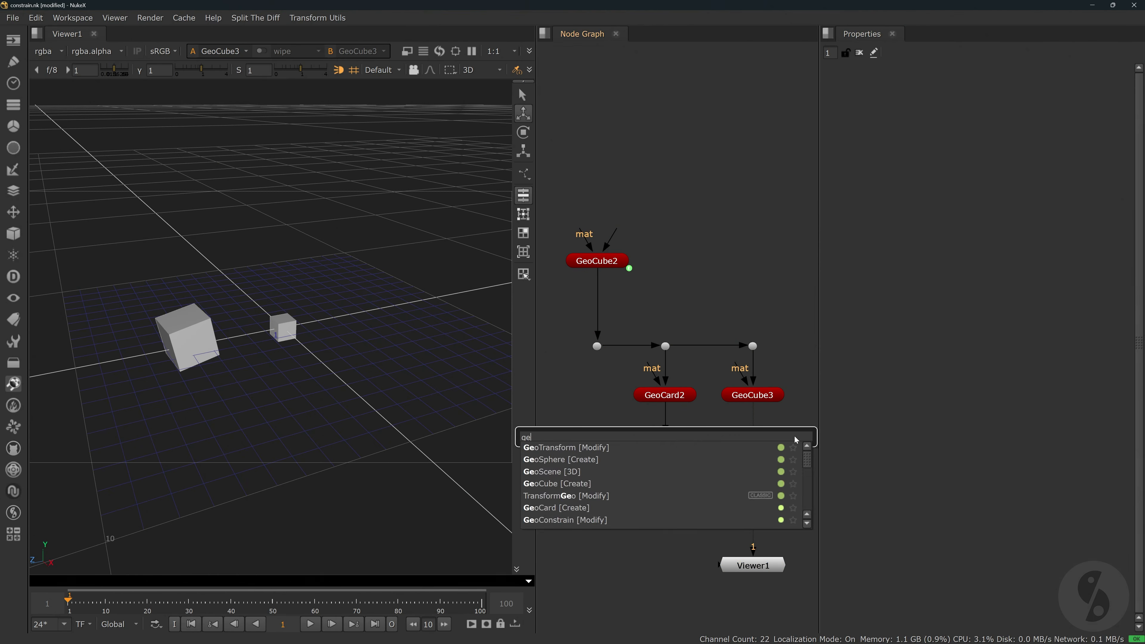
{"action": "type", "text": "ocon"}
{"action": "key", "text": "Return"}
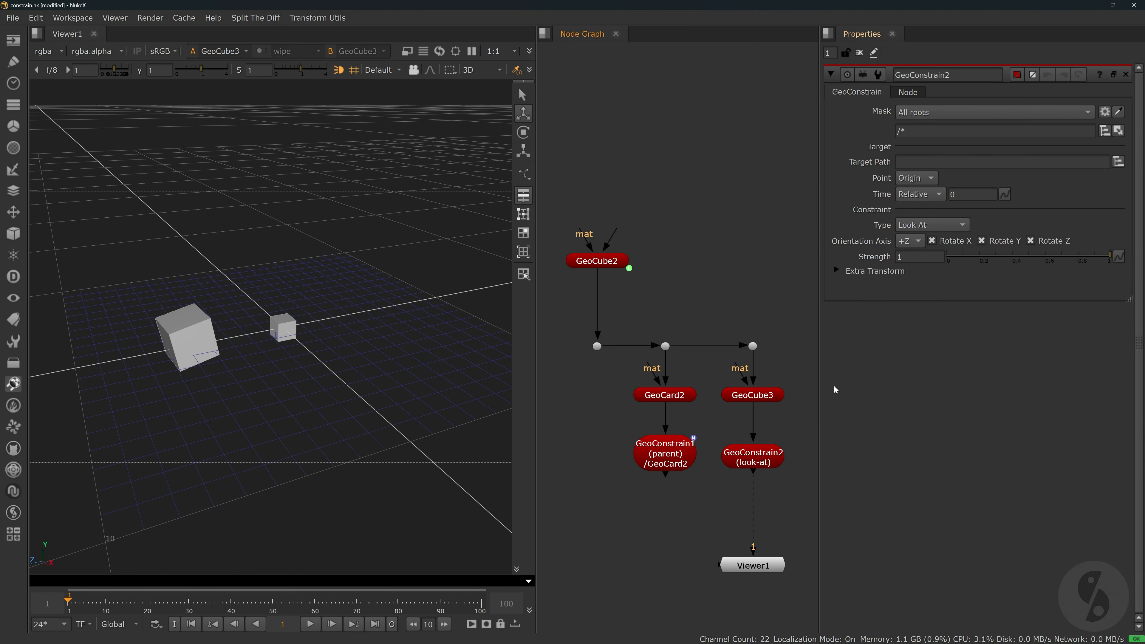
Set GeoConstrain2's mask to /GeoCube3 and its target path to /GeoCube2.
{"action": "left_click", "coordinate": [1116, 115]}
{"action": "left_click", "coordinate": [292, 321]}
{"action": "left_click", "coordinate": [1117, 162]}
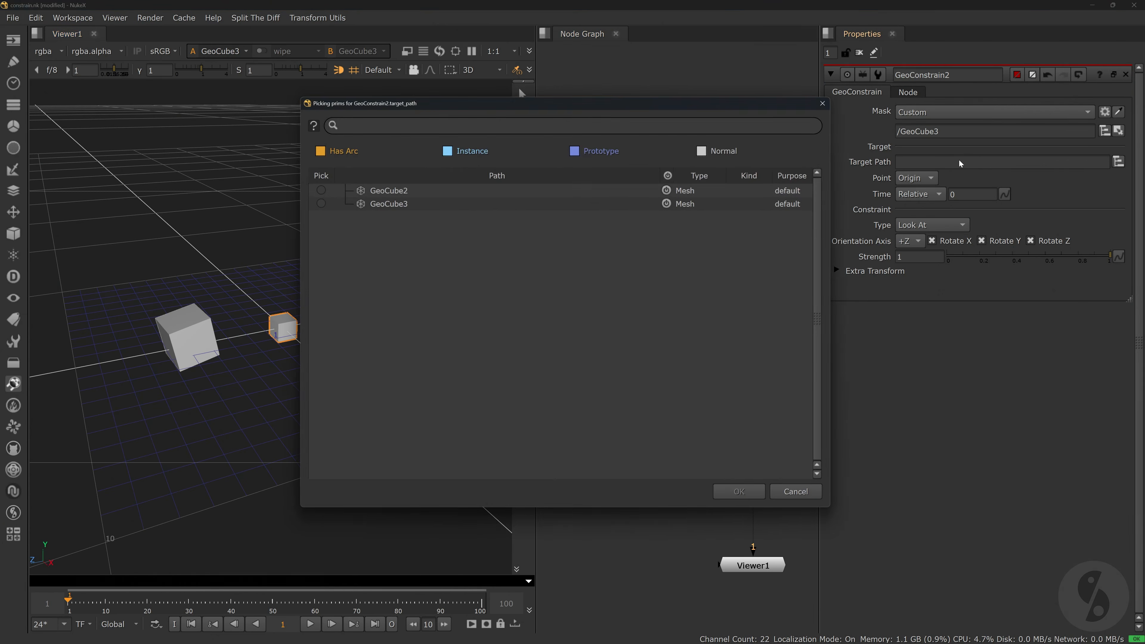
{"action": "left_click", "coordinate": [318, 189]}
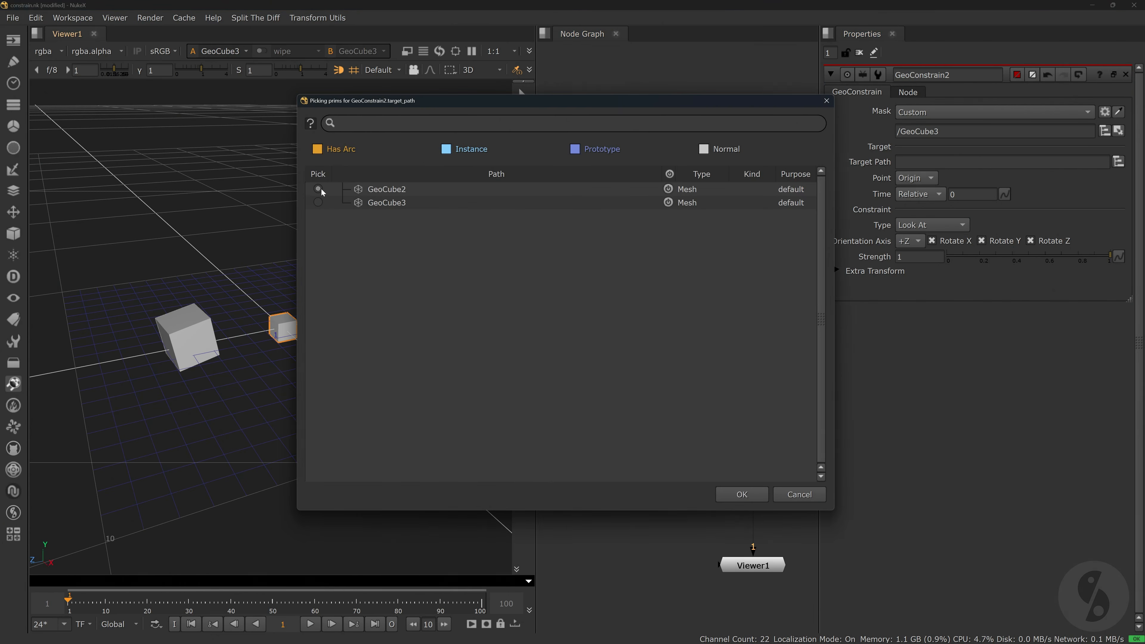
{"action": "left_click", "coordinate": [741, 494]}
Set GeoConstrain2's target point to Face and view the node's output.
{"action": "left_click", "coordinate": [916, 177]}
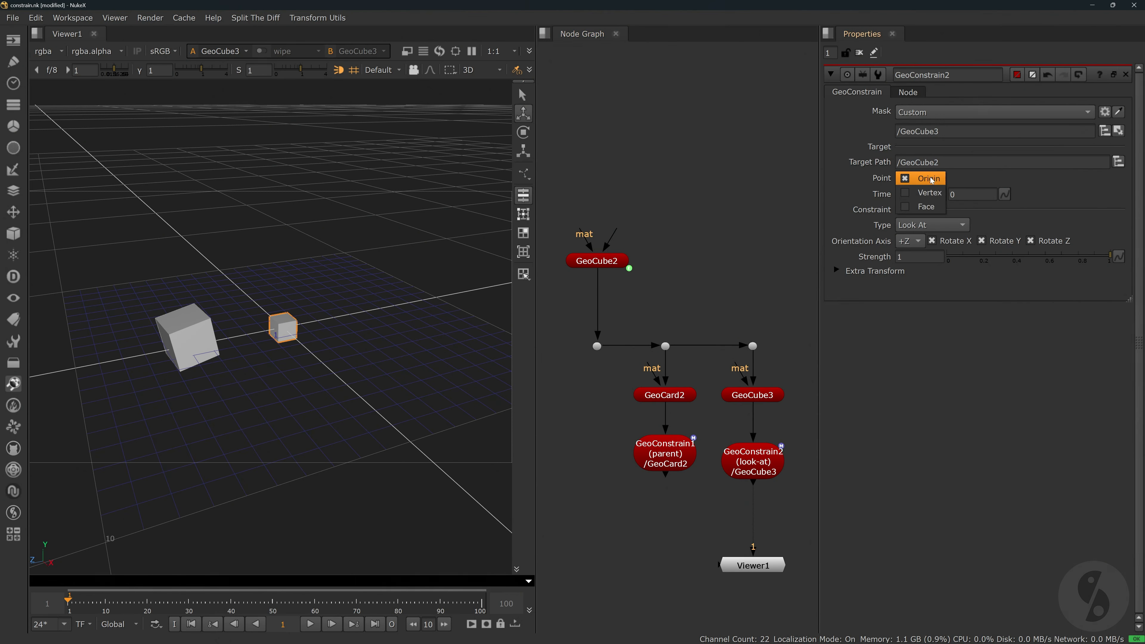
{"action": "left_click", "coordinate": [919, 194]}
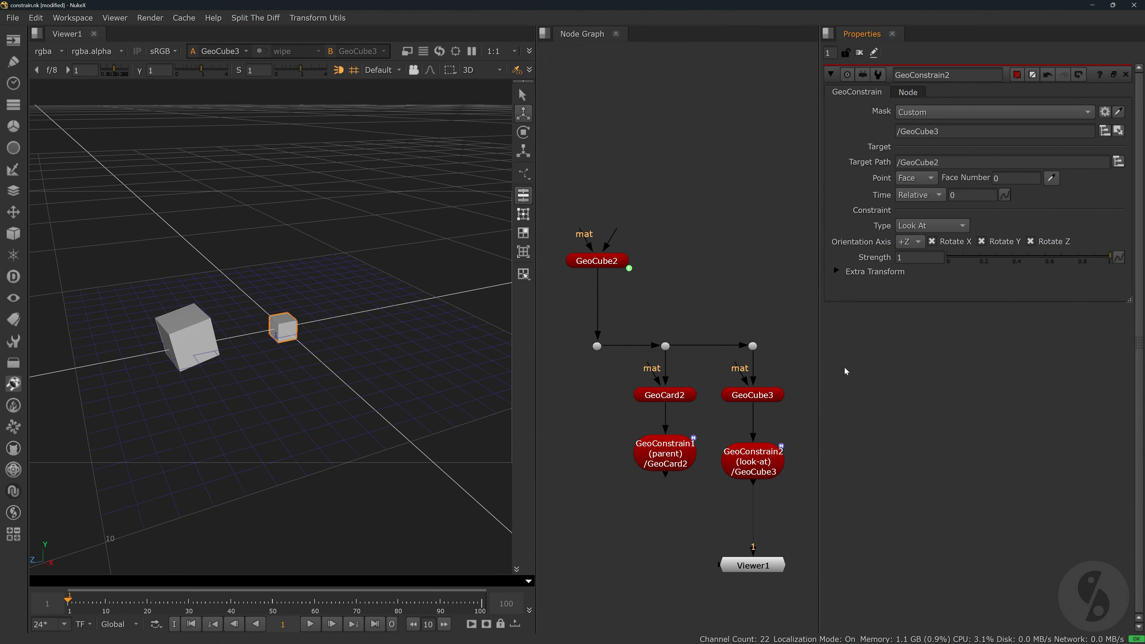
{"action": "left_click", "coordinate": [766, 462]}
{"action": "key", "text": "1"}
{"action": "scroll", "coordinate": [281, 312], "scroll_direction": "up", "scroll_amount": 3}
{"action": "left_click_drag", "start_coordinate": [275, 316], "coordinate": [425, 360], "text": "ctrl"}
Try several target face numbers on GeoConstrain2 and aim it at face 166 of GeoCube2.
{"action": "left_click", "coordinate": [1009, 178]}
{"action": "key", "text": "Up"}
{"action": "key", "text": "Up"}
{"action": "key", "text": "Up"}
{"action": "key", "text": "Up"}
{"action": "key", "text": "Up"}
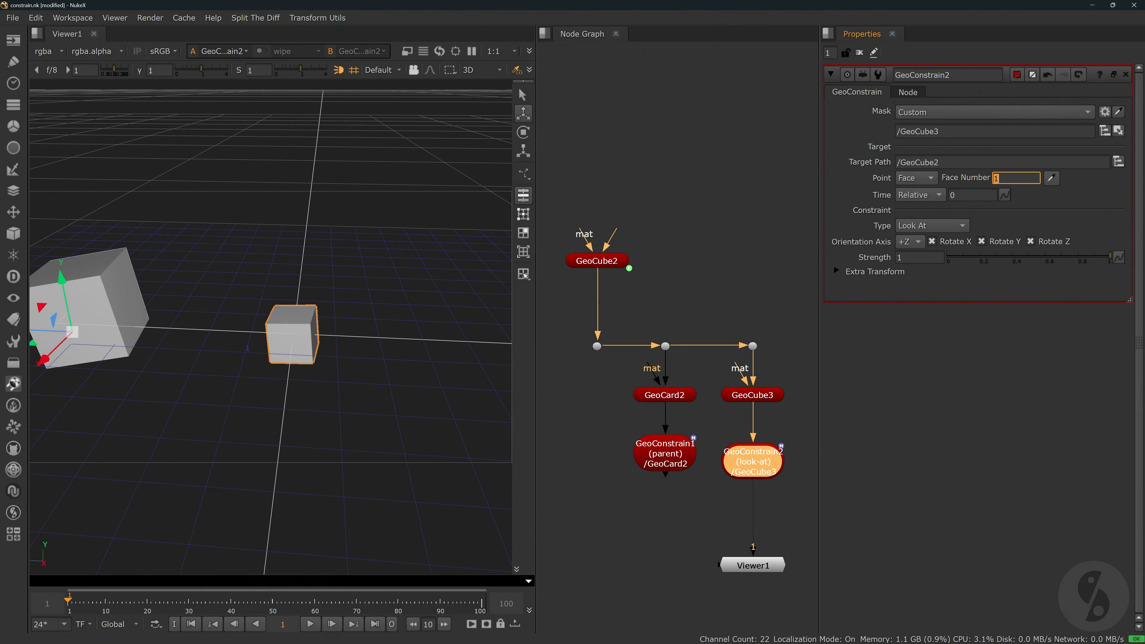
{"action": "key", "text": "Down"}
{"action": "key", "text": "Down"}
{"action": "key", "text": "Down"}
{"action": "key", "text": "Down"}
{"action": "key", "text": "Down"}
{"action": "left_click", "coordinate": [128, 287]}
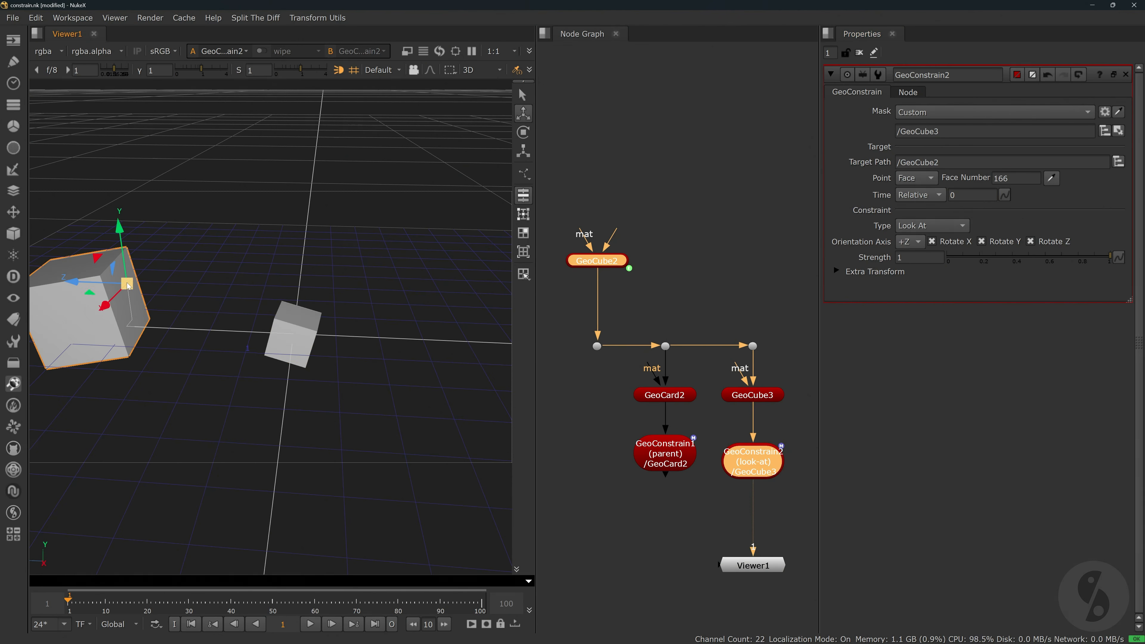
{"action": "left_click", "coordinate": [655, 260]}
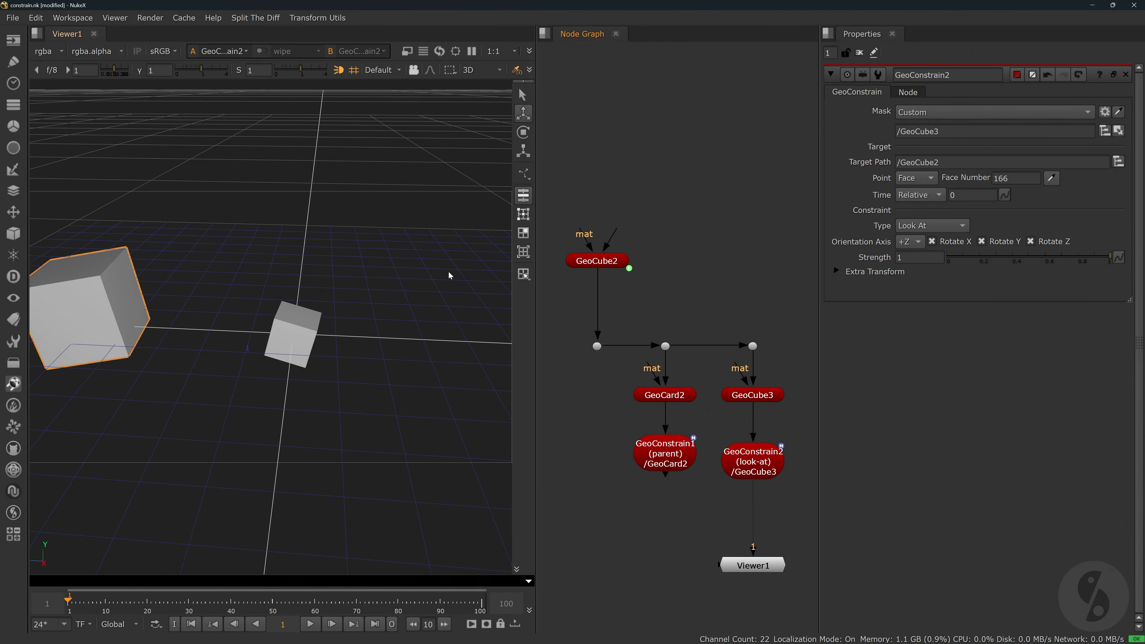
Play back the animation to check how GeoCube3 follows the chosen face of GeoCube2.
{"action": "scroll", "coordinate": [361, 336], "scroll_direction": "down", "scroll_amount": 6}
{"action": "left_click_drag", "start_coordinate": [305, 370], "coordinate": [354, 347], "text": "ctrl"}
{"action": "left_click", "coordinate": [309, 623]}
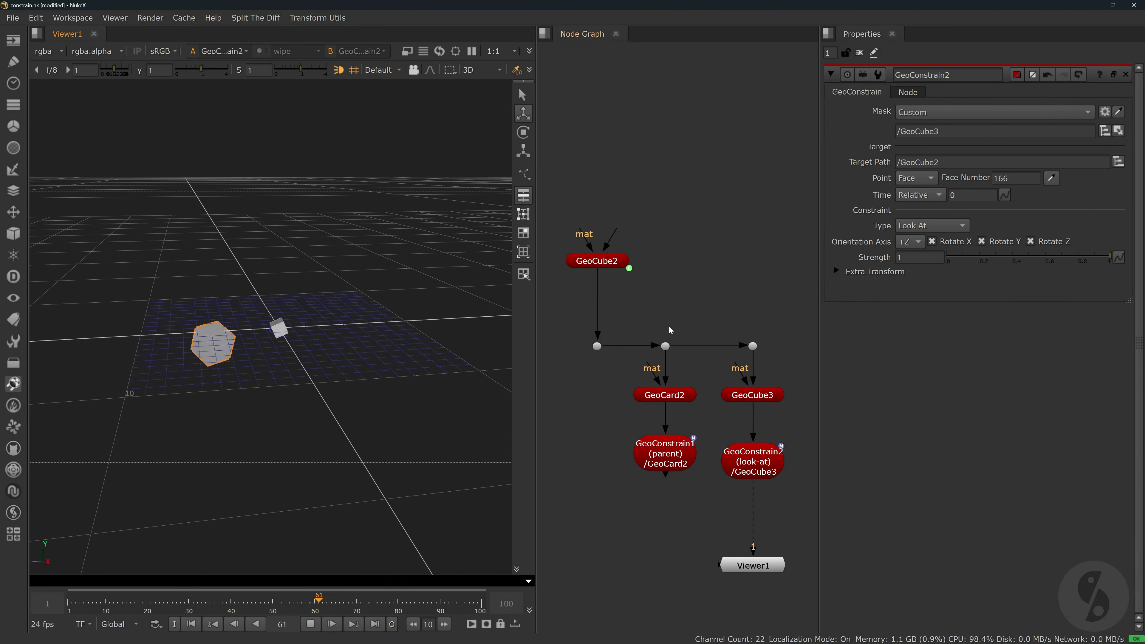
{"action": "left_click_drag", "start_coordinate": [1010, 259], "coordinate": [987, 259]}
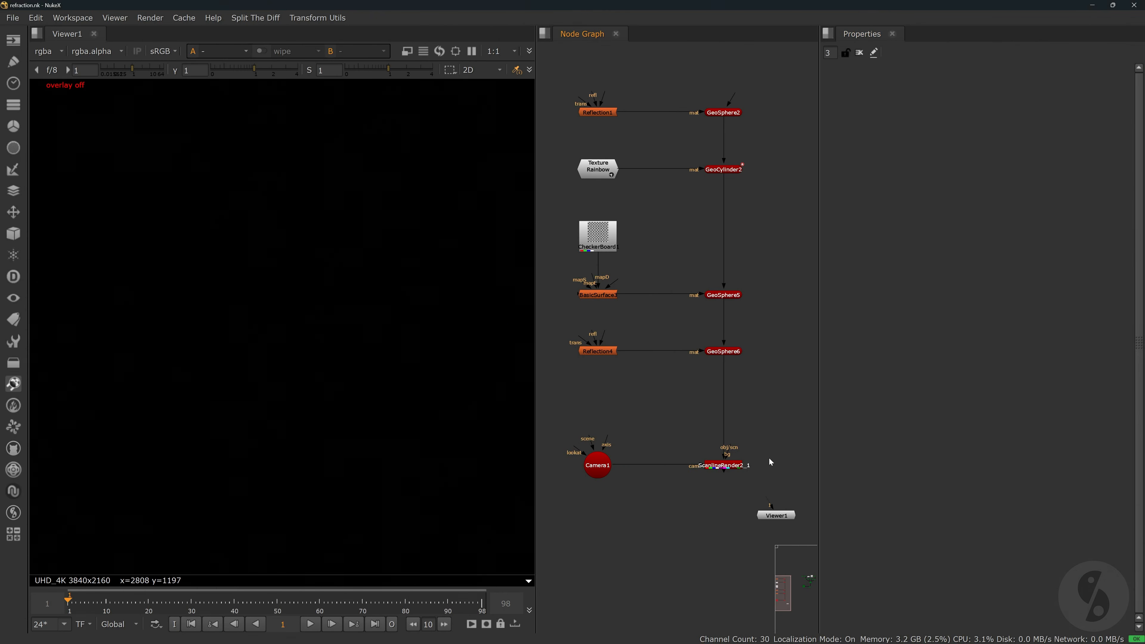
Open ScanlineRender2_1's properties and expand its ray options.
{"action": "double_click", "coordinate": [728, 466]}
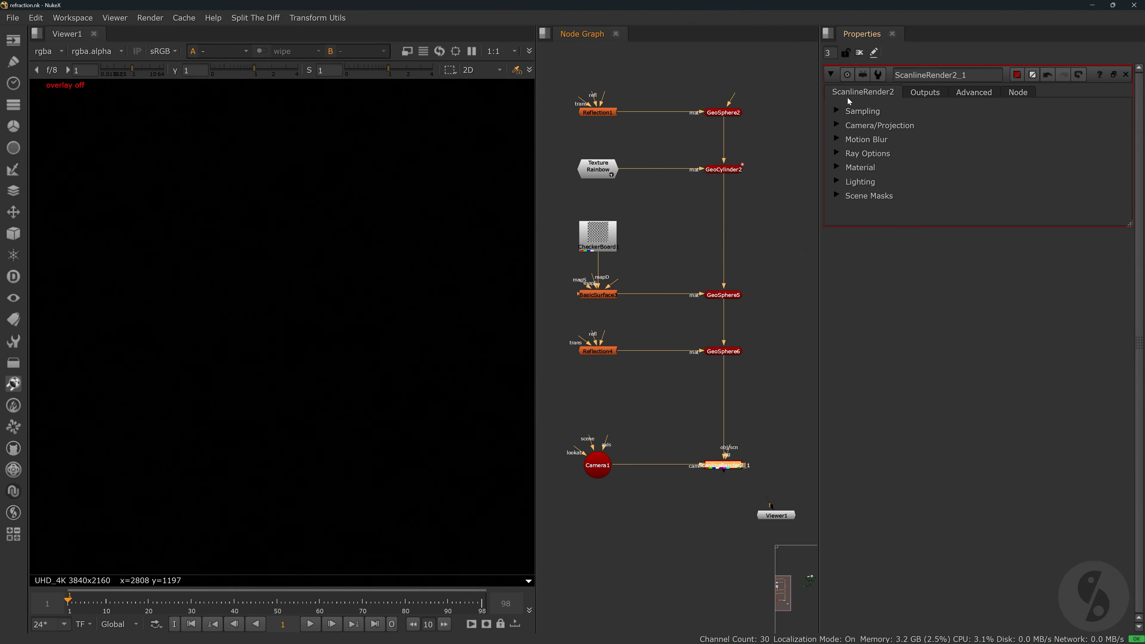
{"action": "left_click", "coordinate": [837, 153]}
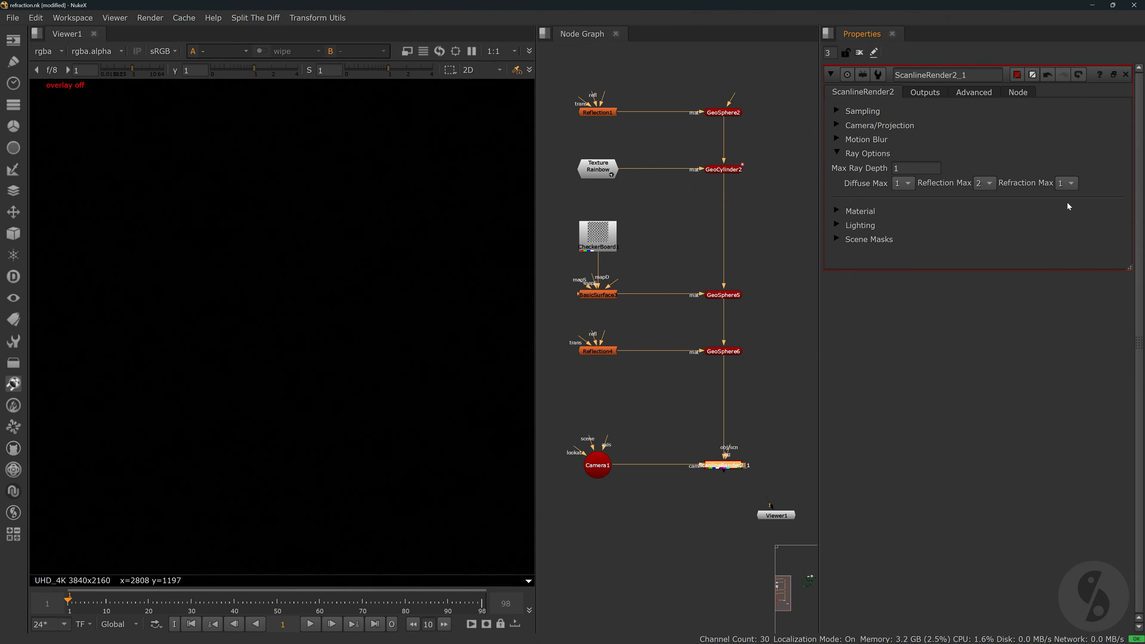
View GeoSphere6's output and examine the animated 3D scene, including the surrounding checkered sphere and Camera1.
{"action": "left_click", "coordinate": [724, 351]}
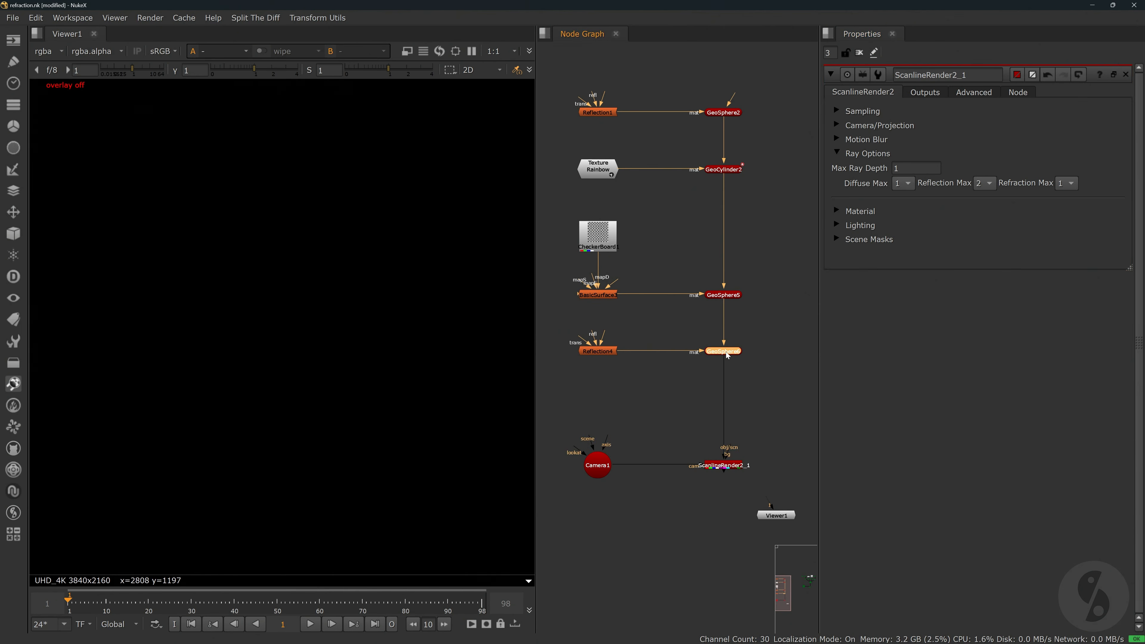
{"action": "key", "text": "1"}
{"action": "left_click_drag", "start_coordinate": [285, 258], "coordinate": [396, 307], "text": "ctrl"}
{"action": "left_click", "coordinate": [310, 624]}
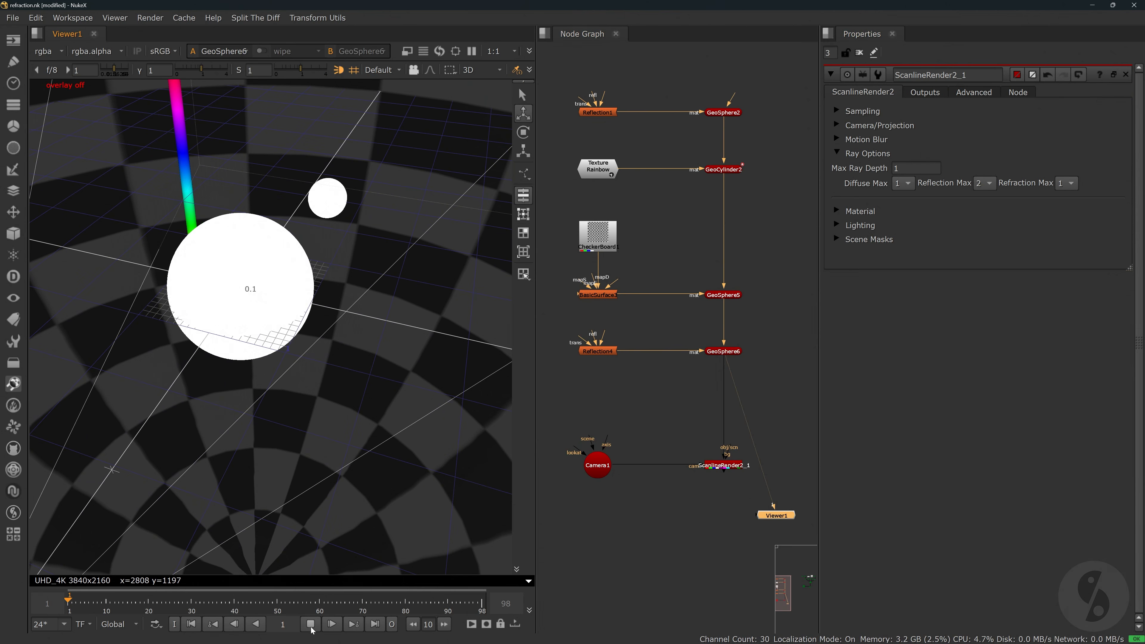
{"action": "left_click", "coordinate": [310, 625]}
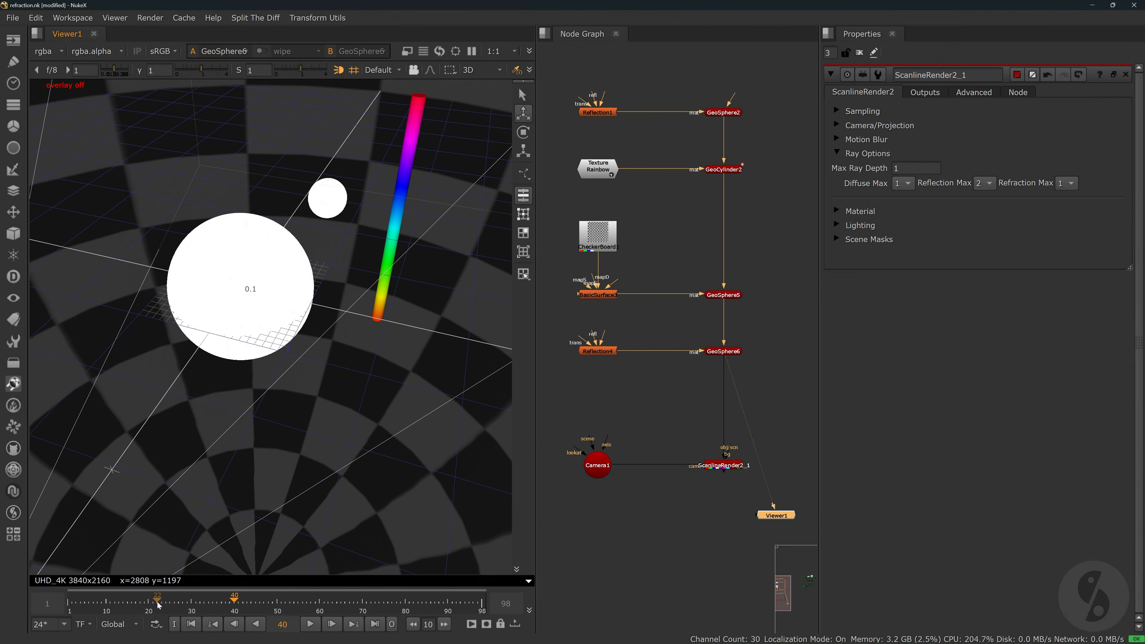
{"action": "left_click", "coordinate": [68, 603]}
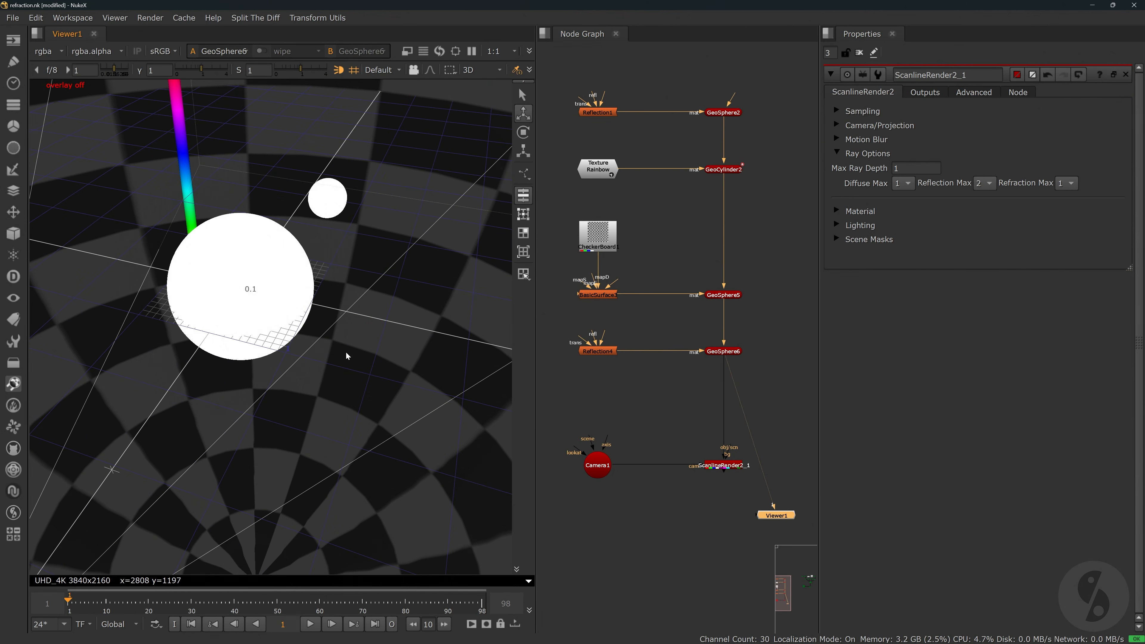
{"action": "middle_click_drag", "start_coordinate": [347, 356], "coordinate": [365, 325]}
{"action": "scroll", "coordinate": [304, 385], "scroll_direction": "down", "scroll_amount": 4}
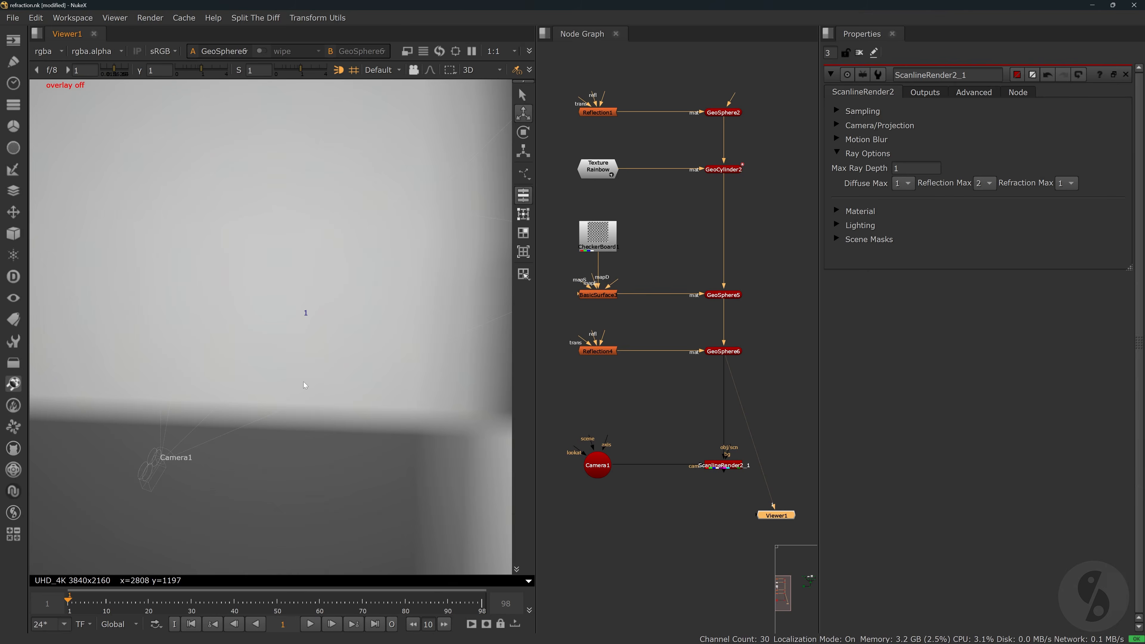
{"action": "scroll", "coordinate": [303, 387], "scroll_direction": "up", "scroll_amount": 1}
{"action": "scroll", "coordinate": [199, 455], "scroll_direction": "down", "scroll_amount": 6}
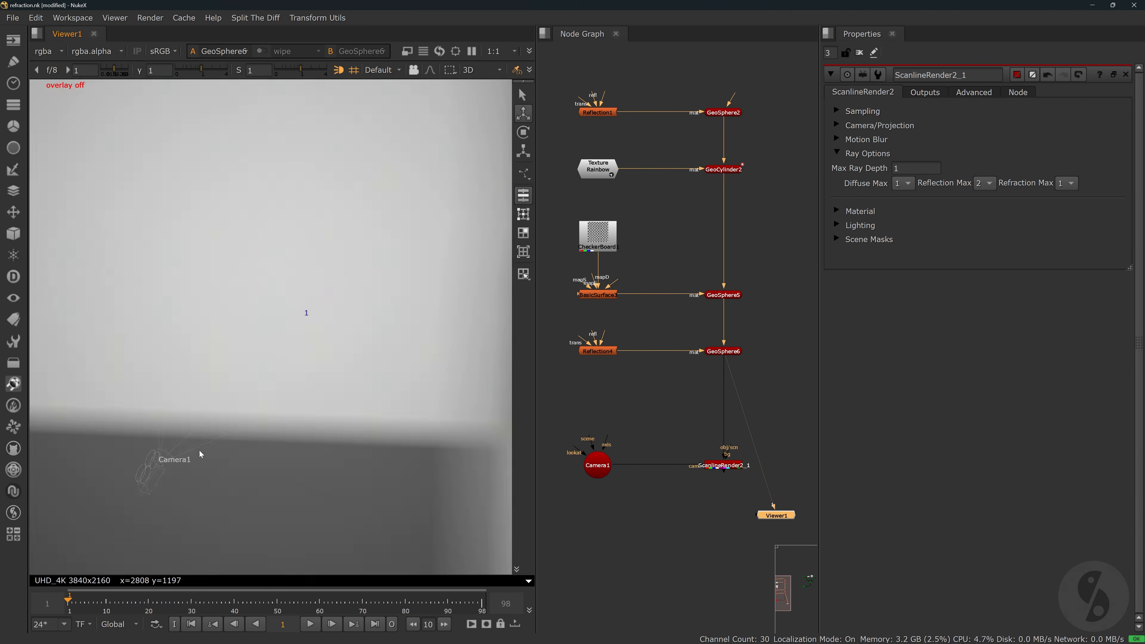
{"action": "left_click_drag", "start_coordinate": [335, 450], "coordinate": [453, 408], "text": "ctrl"}
View ScanlineRender2_1's 2D render at frame 22, framed in the viewer.
{"action": "key", "text": "1"}
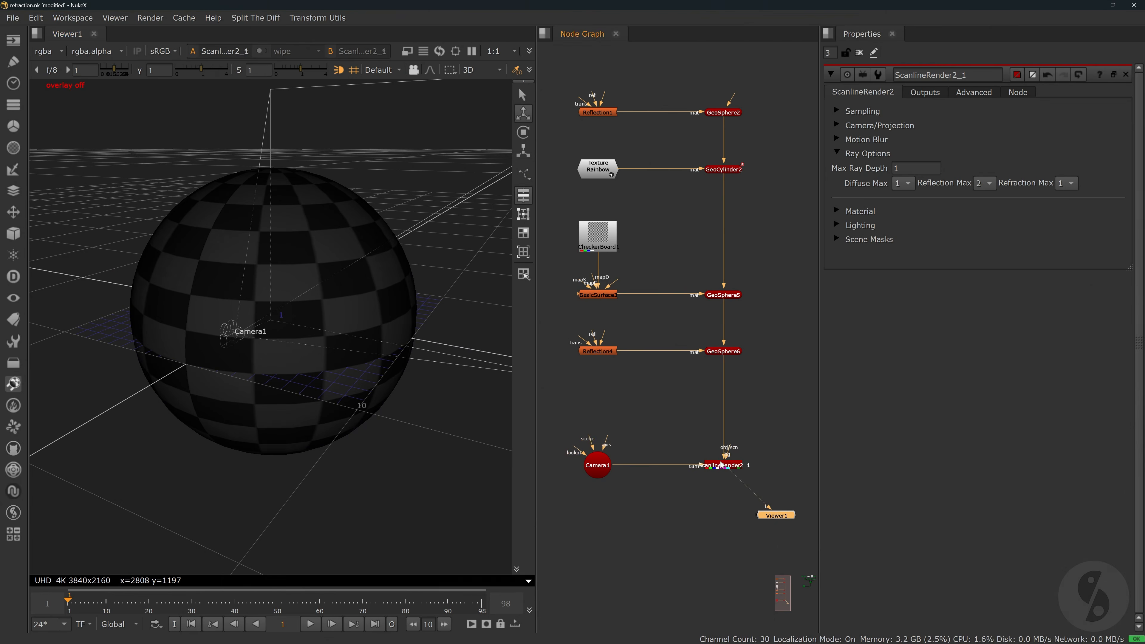
{"action": "key", "text": "Tab"}
{"action": "key", "text": "f"}
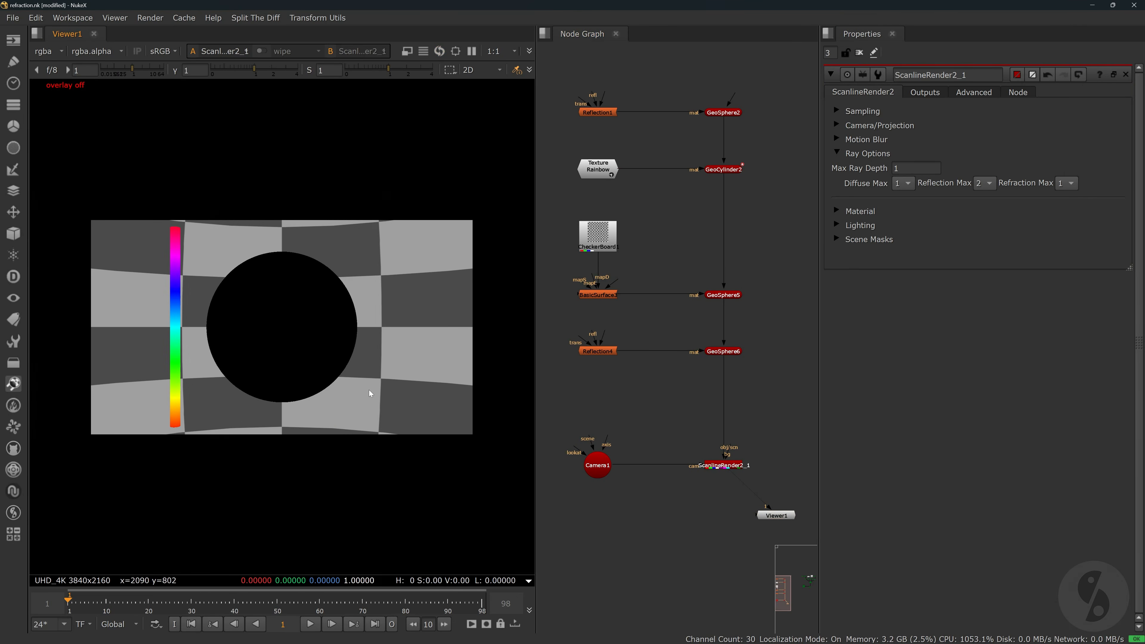
{"action": "scroll", "coordinate": [369, 392], "scroll_direction": "up", "scroll_amount": 1}
{"action": "middle_click_drag", "start_coordinate": [370, 391], "coordinate": [390, 397]}
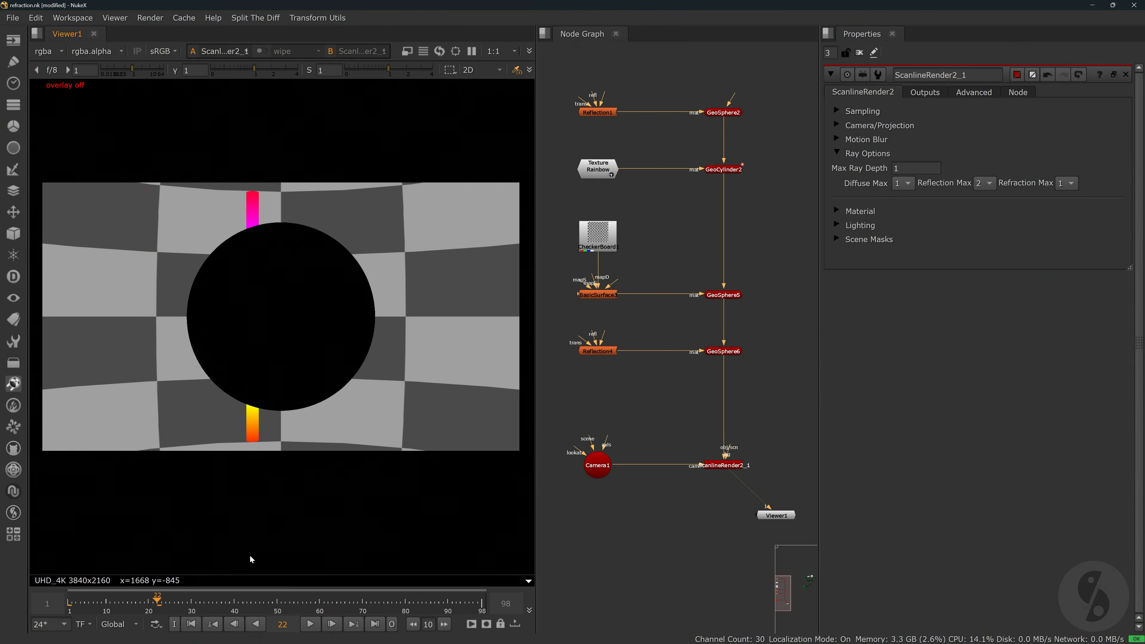
Raise ScanlineRender2_1's Max Ray Depth through 2, 3, 4 and 5 to 6, comparing the sphere's refraction at each value.
{"action": "left_click", "coordinate": [915, 168]}
{"action": "type", "text": "2"}
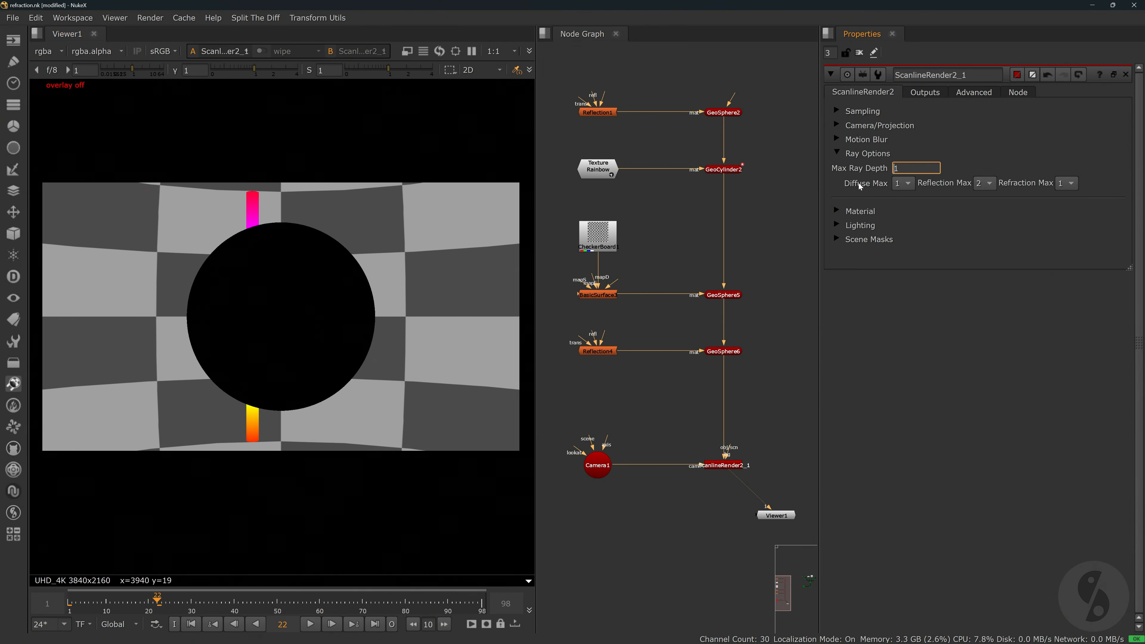
{"action": "key", "text": "Return"}
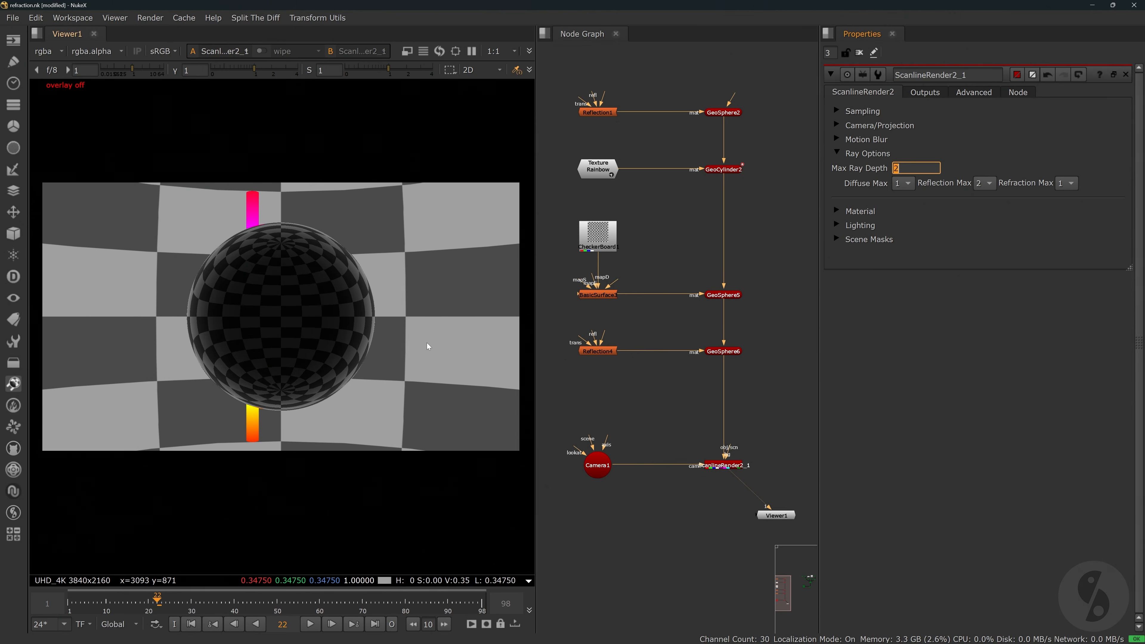
{"action": "type", "text": "3"}
{"action": "key", "text": "Return"}
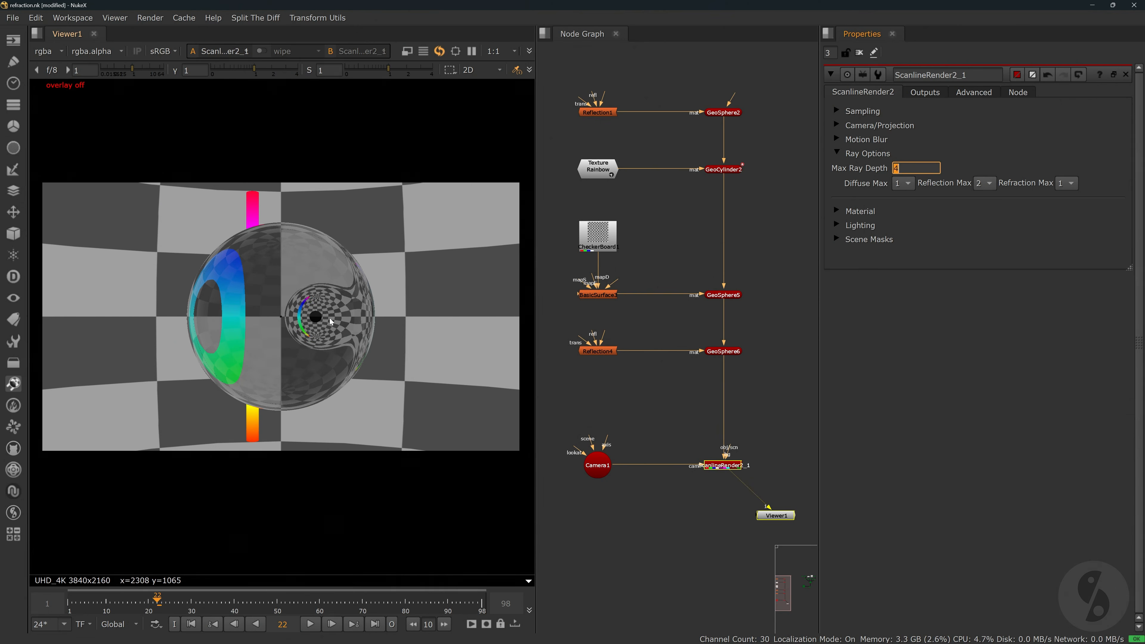
{"action": "type", "text": "4"}
{"action": "key", "text": "Return"}
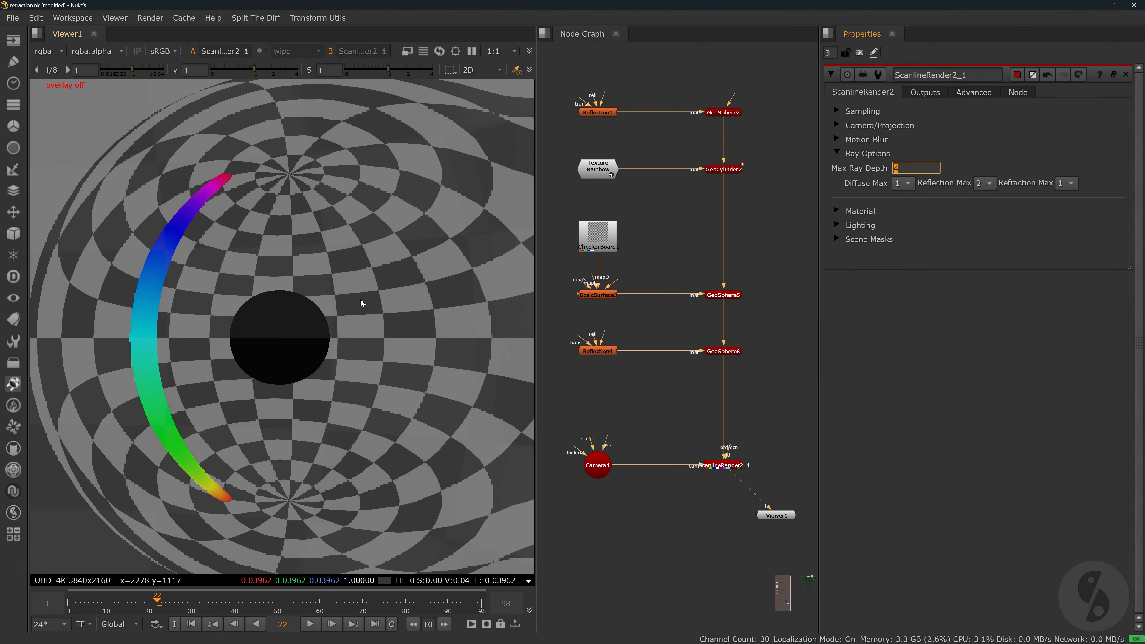
{"action": "type", "text": "5"}
{"action": "key", "text": "Return"}
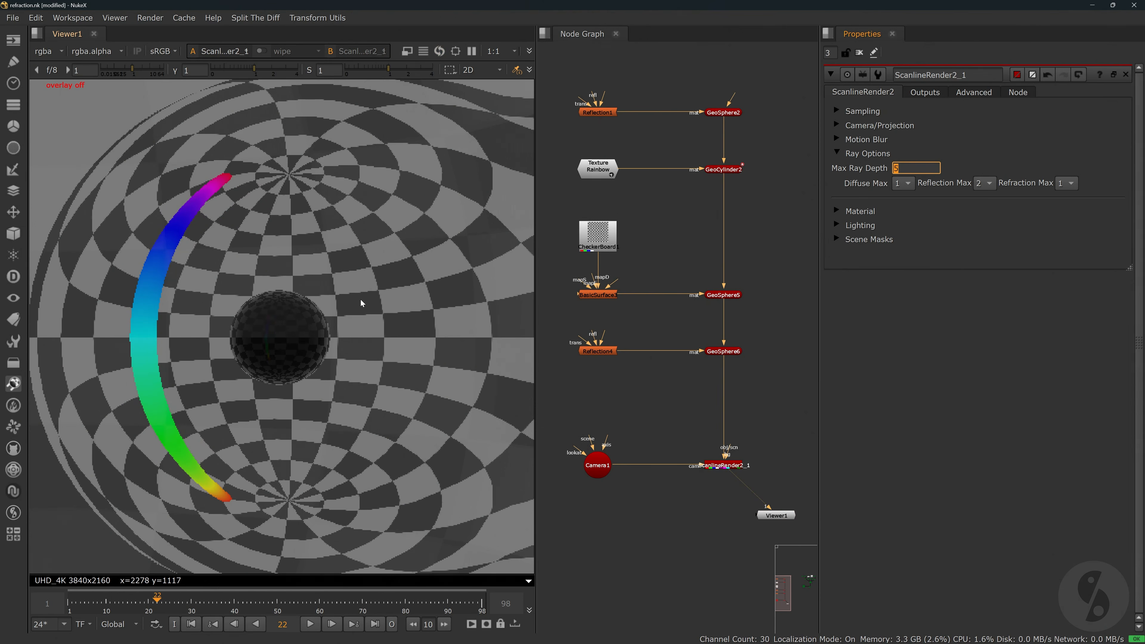
{"action": "type", "text": "6"}
{"action": "key", "text": "Return"}
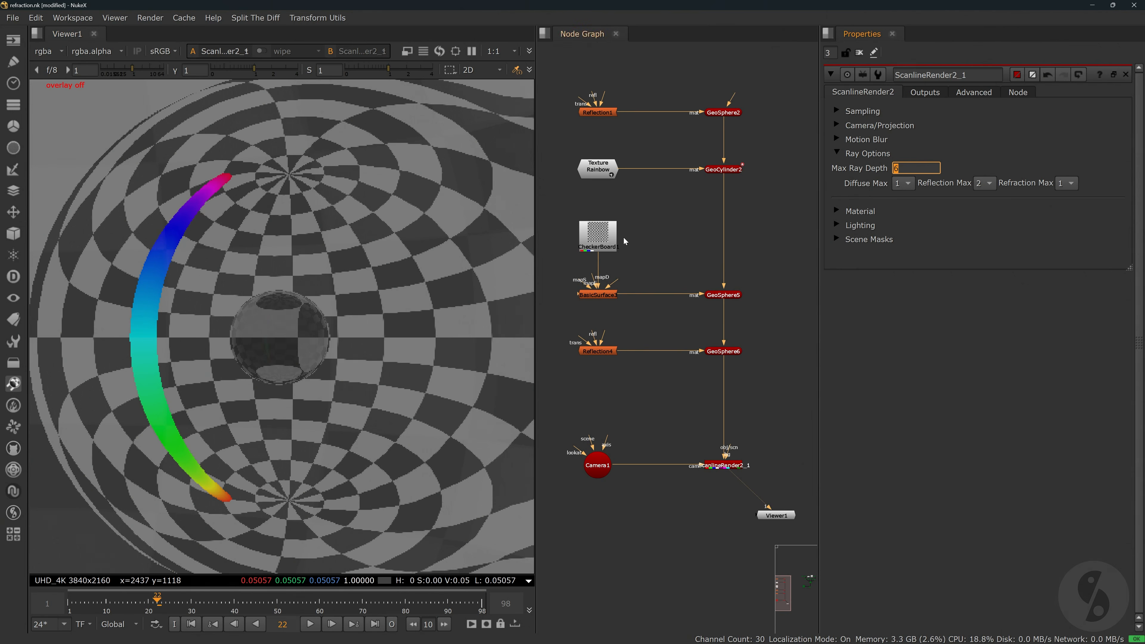
{"action": "middle_click", "coordinate": [348, 297]}
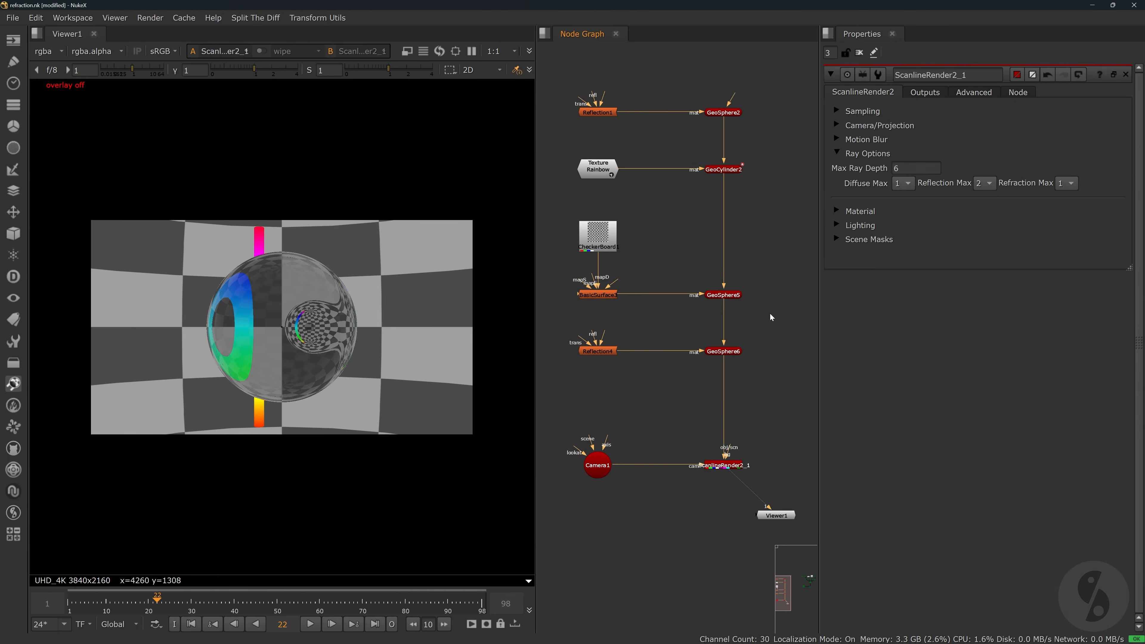
Disable the Refraction2 node in the classic 3D node tree and view RayRender1's output.
{"action": "scroll", "coordinate": [770, 312], "scroll_direction": "down", "scroll_amount": 4}
{"action": "middle_click_drag", "start_coordinate": [782, 312], "coordinate": [589, 385]}
{"action": "scroll", "coordinate": [686, 304], "scroll_direction": "up", "scroll_amount": 3}
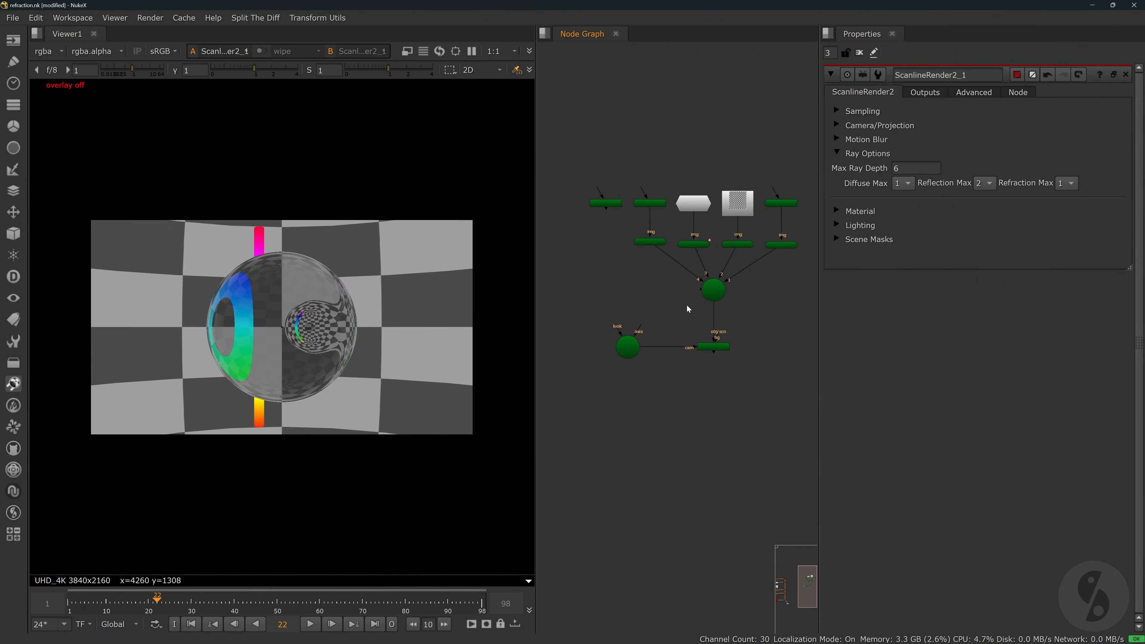
{"action": "scroll", "coordinate": [686, 304], "scroll_direction": "up", "scroll_amount": 1}
{"action": "left_click", "coordinate": [650, 187]}
{"action": "key", "text": "d"}
{"action": "scroll", "coordinate": [660, 188], "scroll_direction": "up", "scroll_amount": 1}
{"action": "middle_click_drag", "start_coordinate": [721, 245], "coordinate": [681, 253]}
{"action": "scroll", "coordinate": [680, 261], "scroll_direction": "down", "scroll_amount": 1}
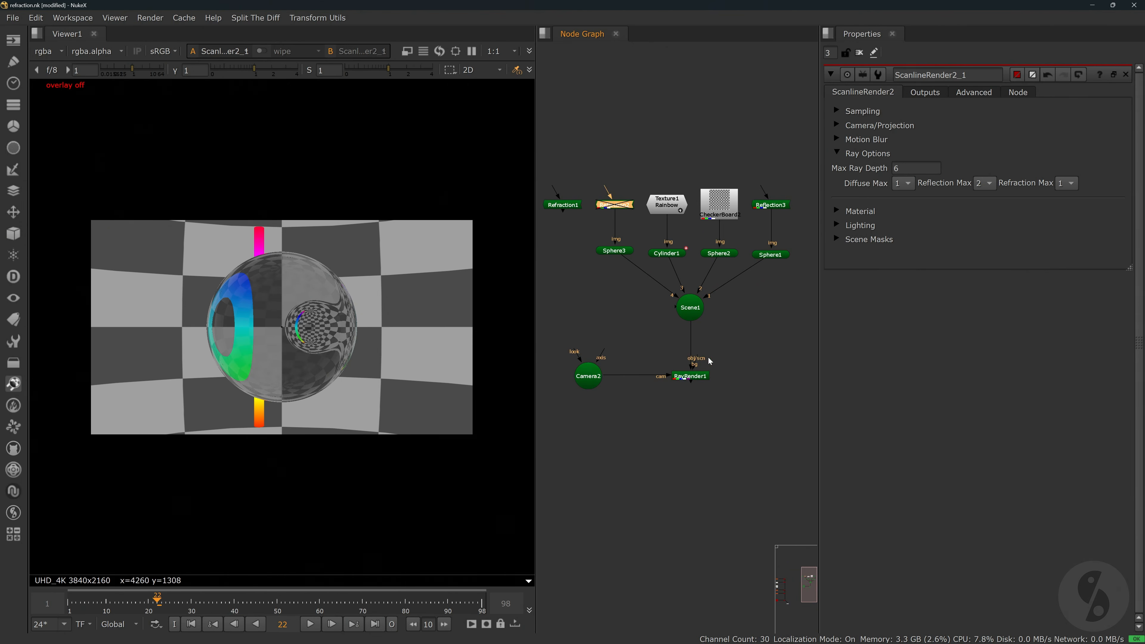
{"action": "left_click", "coordinate": [697, 381]}
{"action": "key", "text": "1"}
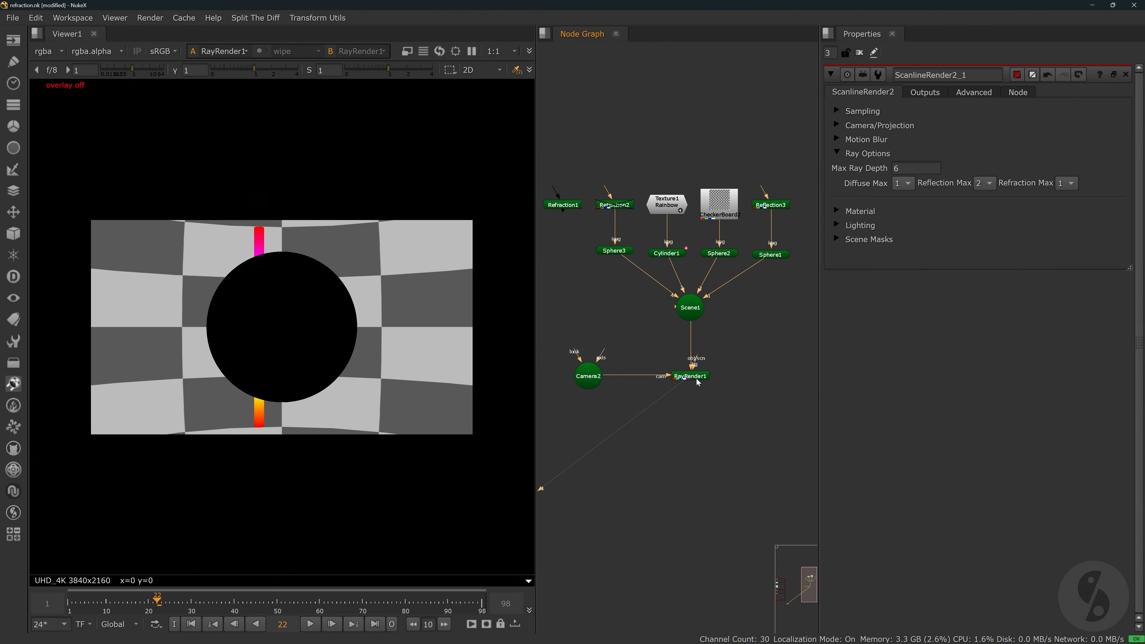
Re-enable the disabled material node feeding Sphere3 in the classic RayRender1 tree.
{"action": "left_click", "coordinate": [629, 206]}
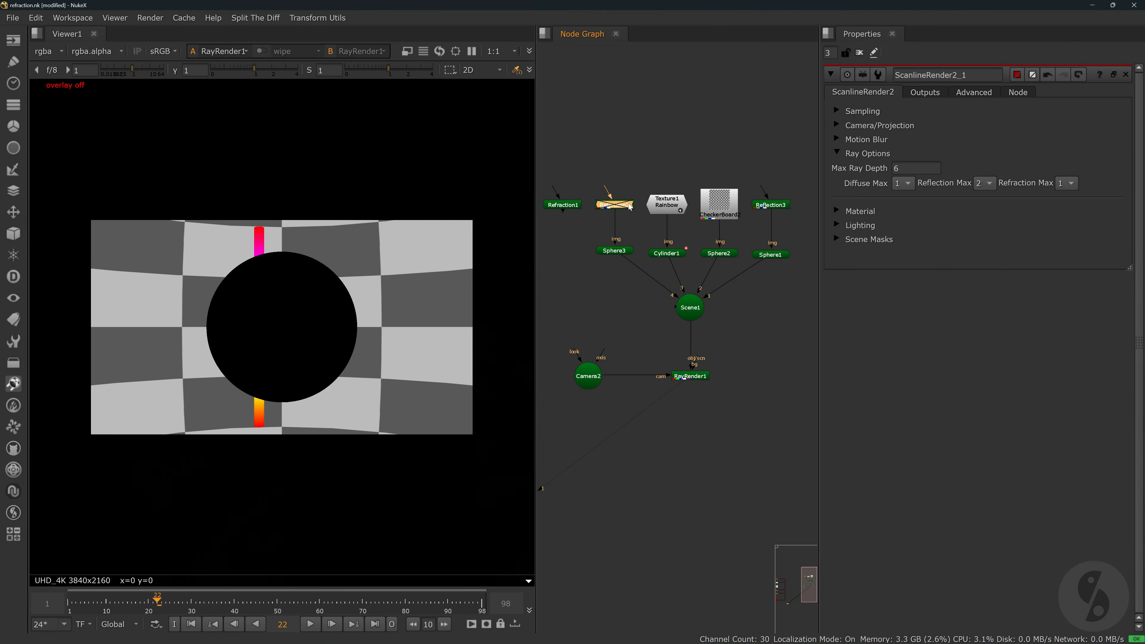
{"action": "key", "text": "d"}
{"action": "left_click", "coordinate": [641, 324]}
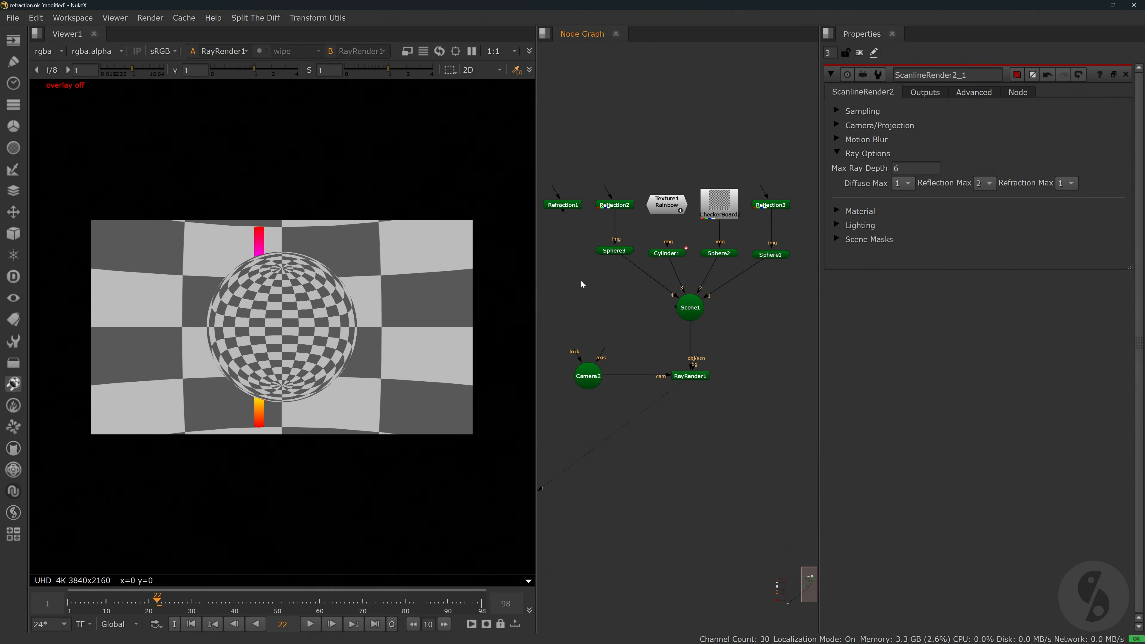
View ScanlineRender2_1's output in the viewer to compare its sphere refraction with the classic render.
{"action": "scroll", "coordinate": [599, 291], "scroll_direction": "down", "scroll_amount": 3}
{"action": "middle_click_drag", "start_coordinate": [604, 338], "coordinate": [745, 293]}
{"action": "middle_click_drag", "start_coordinate": [562, 361], "coordinate": [634, 343]}
{"action": "scroll", "coordinate": [635, 346], "scroll_direction": "up", "scroll_amount": 2}
{"action": "left_click", "coordinate": [697, 437]}
{"action": "key", "text": "1"}
{"action": "left_click", "coordinate": [732, 418]}
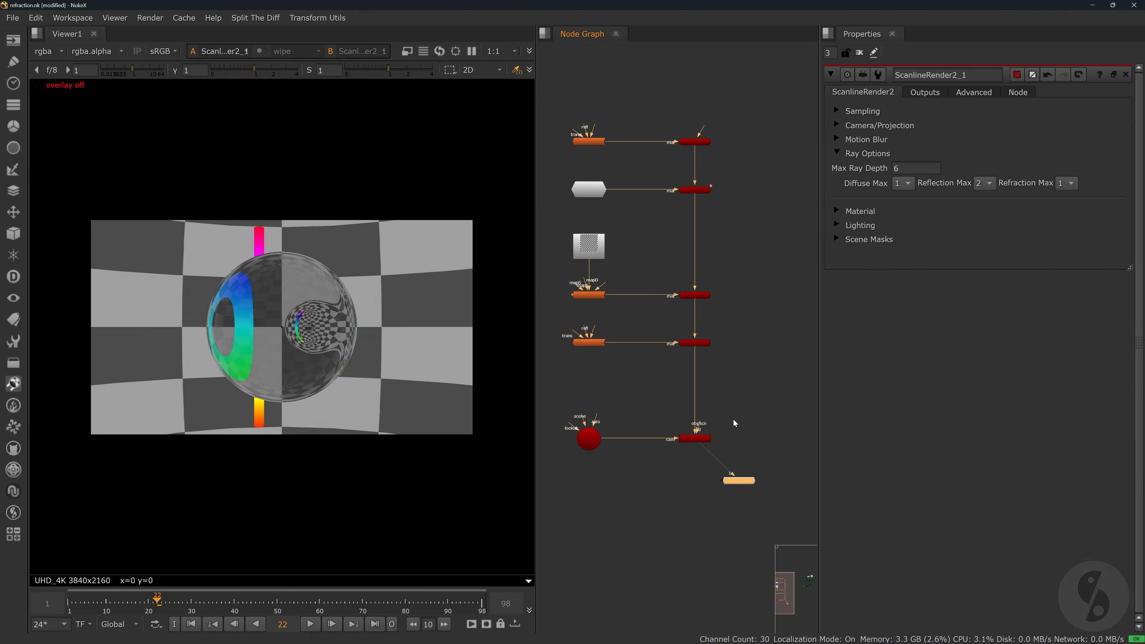
Try an Index Of Refraction of 1 on Reflection1, undo the change and close the node's properties.
{"action": "scroll", "coordinate": [727, 415], "scroll_direction": "up", "scroll_amount": 1}
{"action": "middle_click_drag", "start_coordinate": [726, 415], "coordinate": [759, 435]}
{"action": "double_click", "coordinate": [598, 112]}
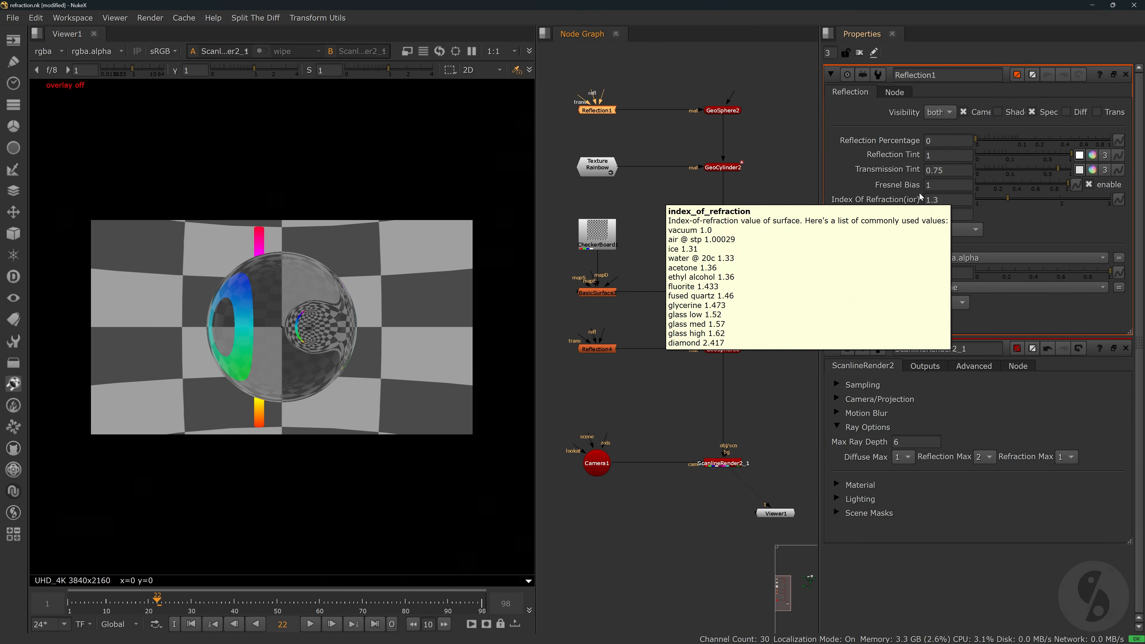
{"action": "left_click_drag", "start_coordinate": [937, 198], "coordinate": [869, 183]}
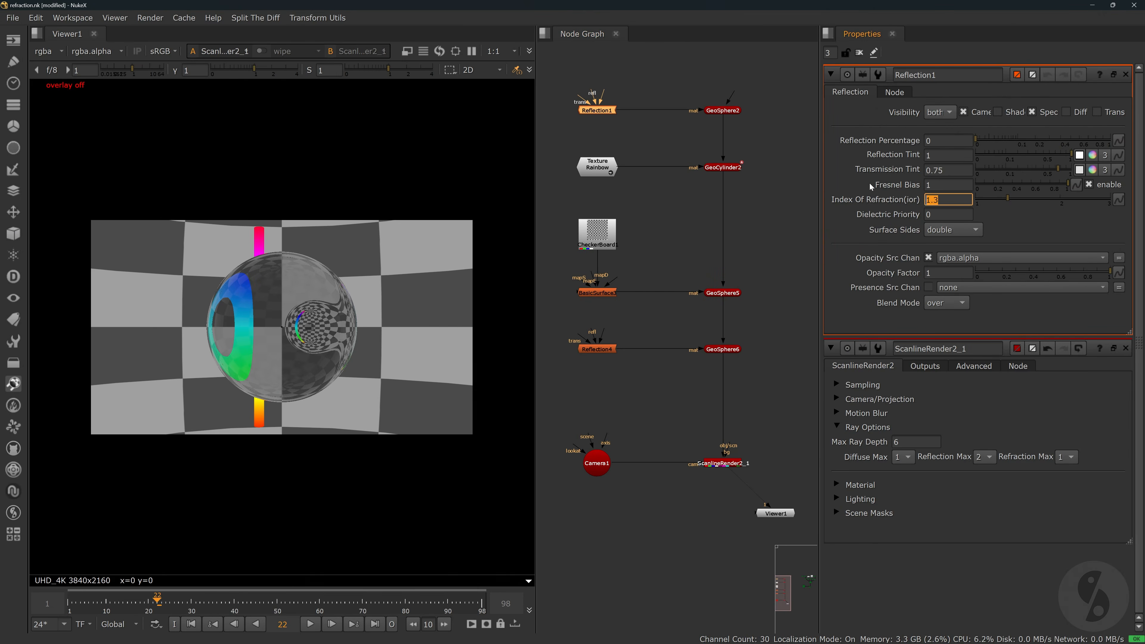
{"action": "type", "text": "1"}
{"action": "key", "text": "Return"}
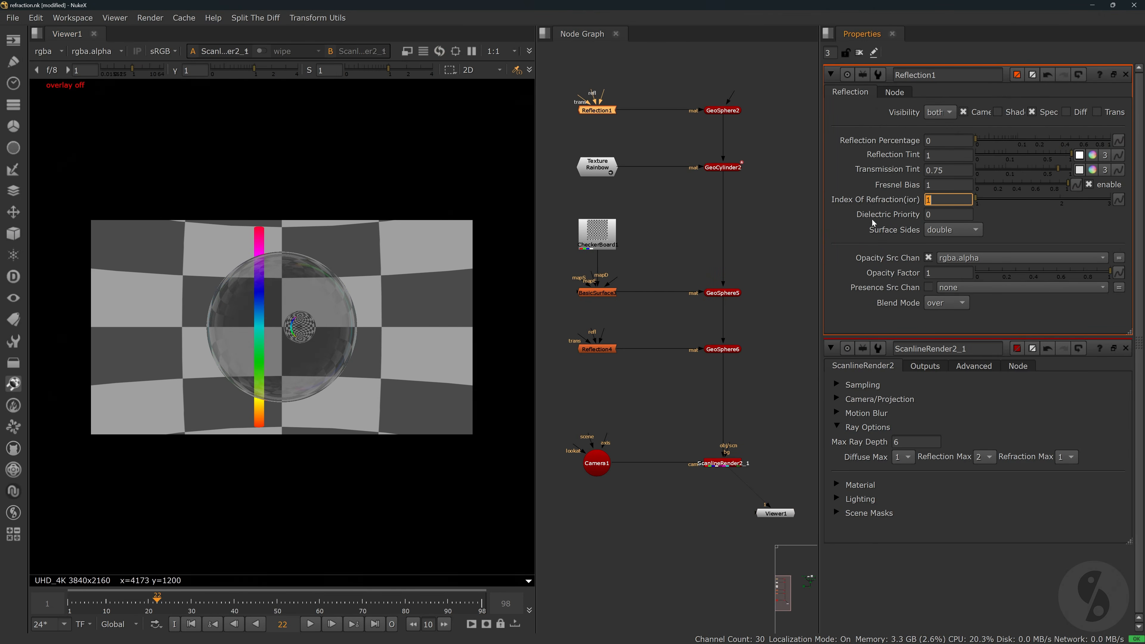
{"action": "key", "text": "ctrl+z"}
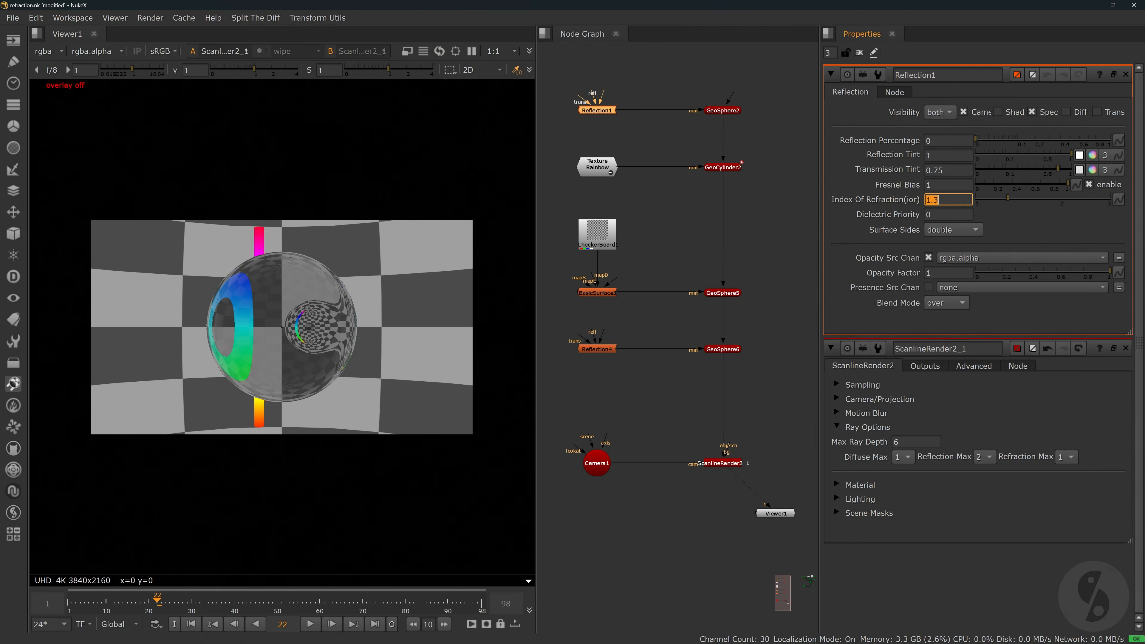
{"action": "left_click", "coordinate": [790, 207]}
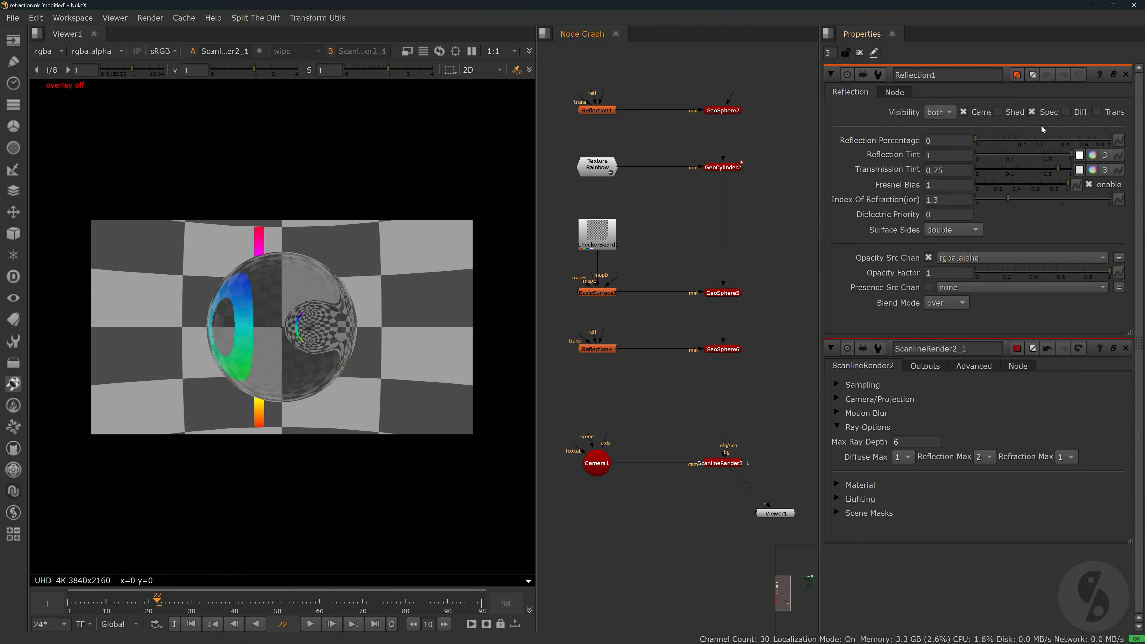
{"action": "left_click", "coordinate": [1125, 74]}
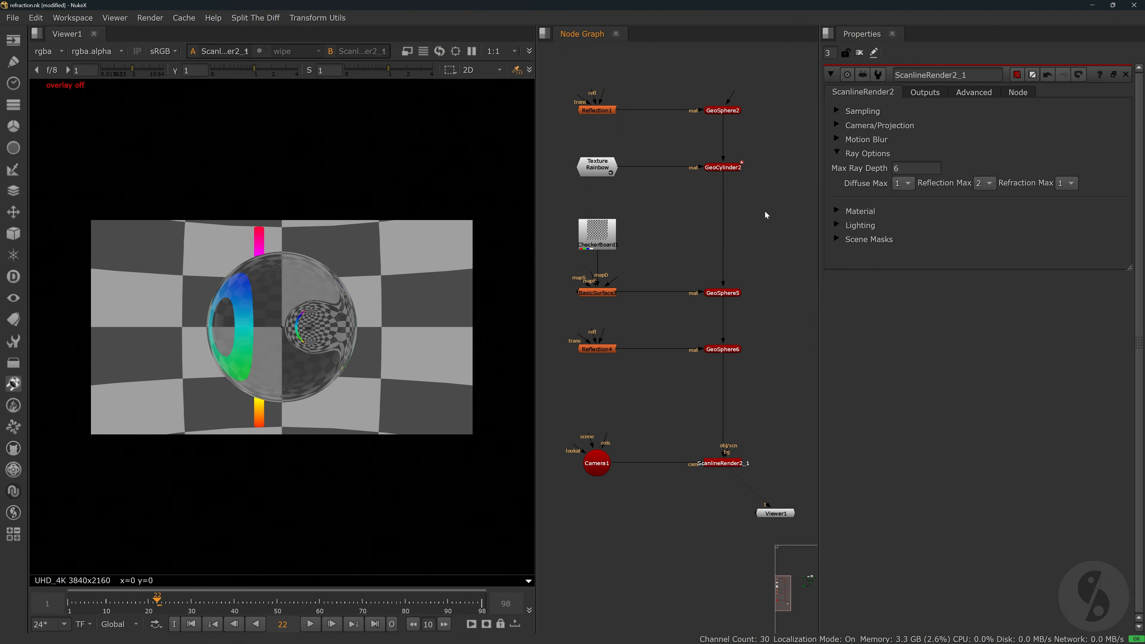
Set ScanlineRender2_1's Camera Samples to 25(5x5) in its sampling settings.
{"action": "left_click", "coordinate": [834, 153]}
{"action": "left_click", "coordinate": [836, 111]}
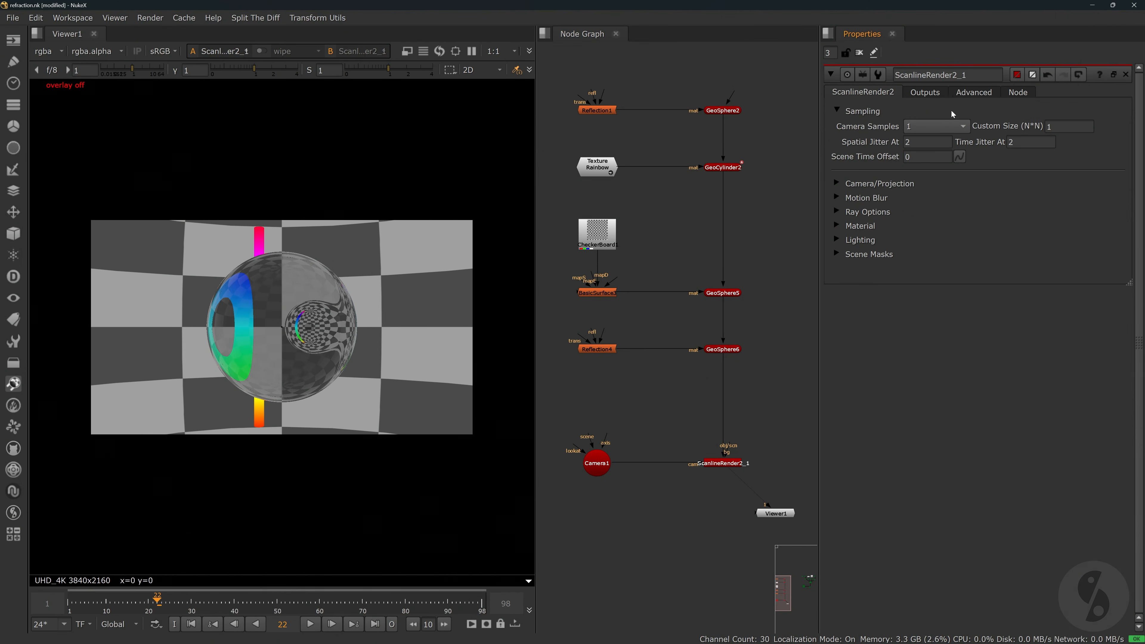
{"action": "left_click", "coordinate": [965, 127]}
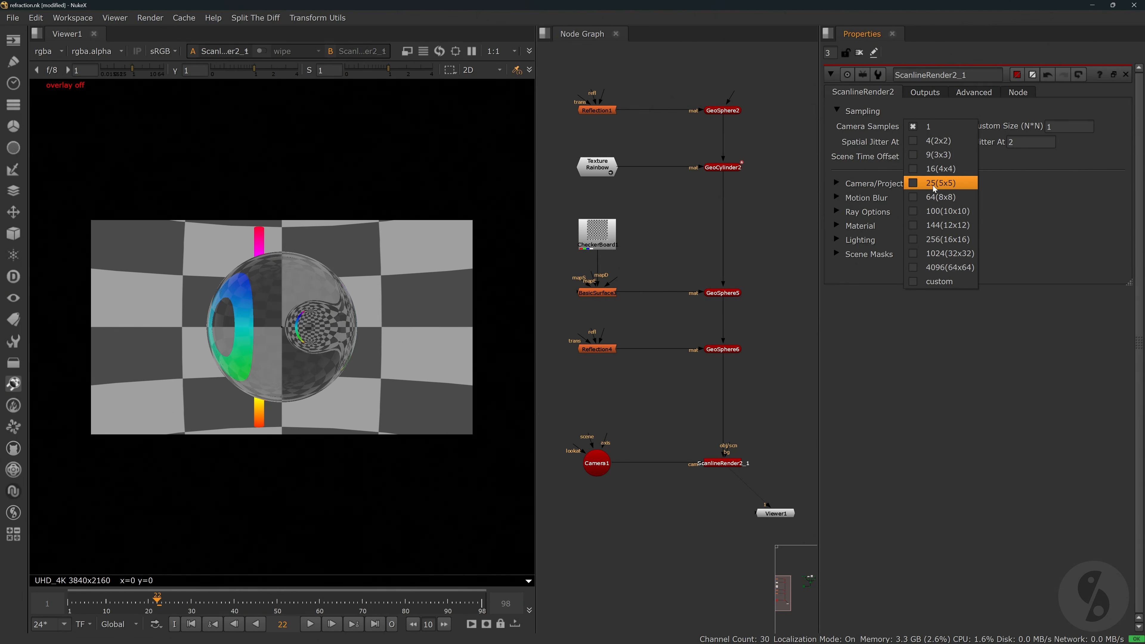
{"action": "left_click", "coordinate": [913, 181]}
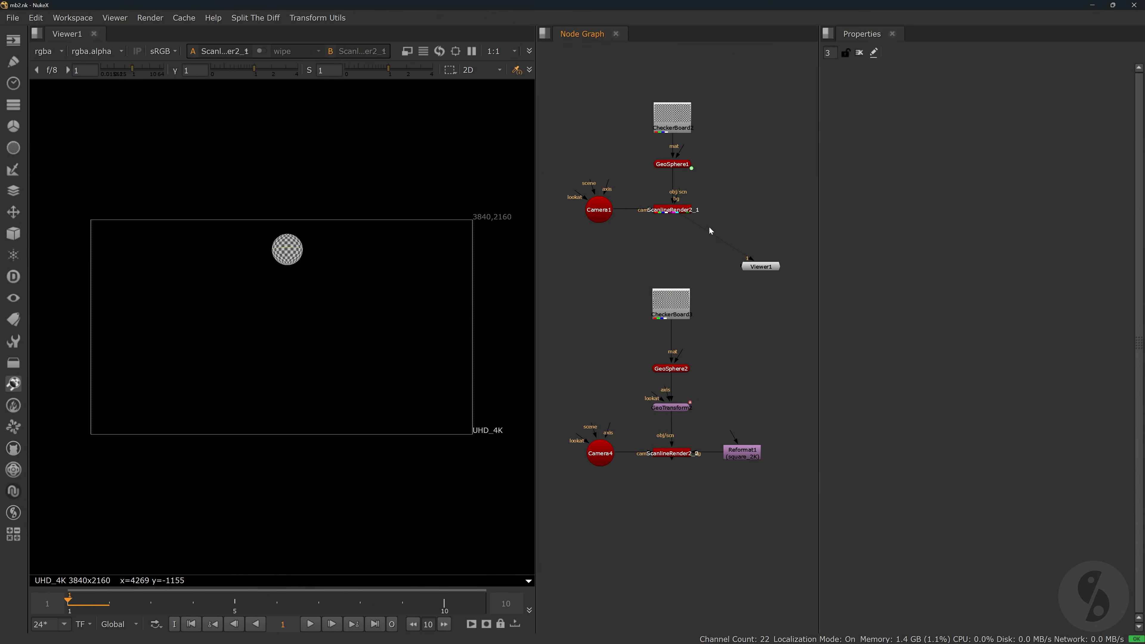
Play back the animated sphere and set ScanlineRender2_1's Camera Samples to 9(3x3), stopping playback at frame 6.
{"action": "double_click", "coordinate": [688, 210]}
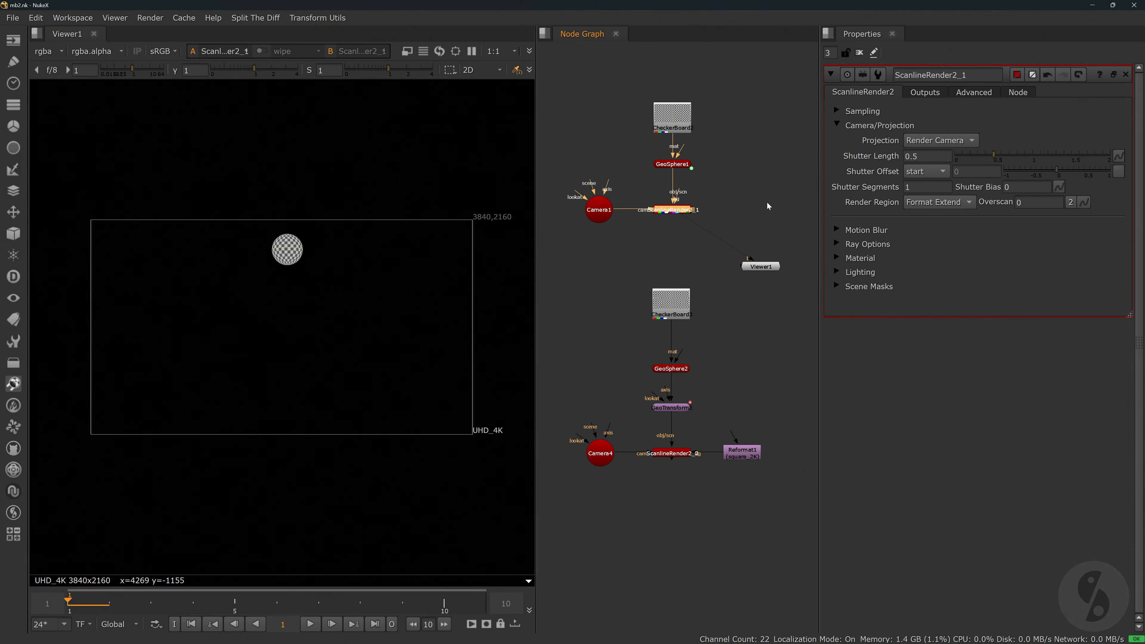
{"action": "left_click", "coordinate": [310, 623]}
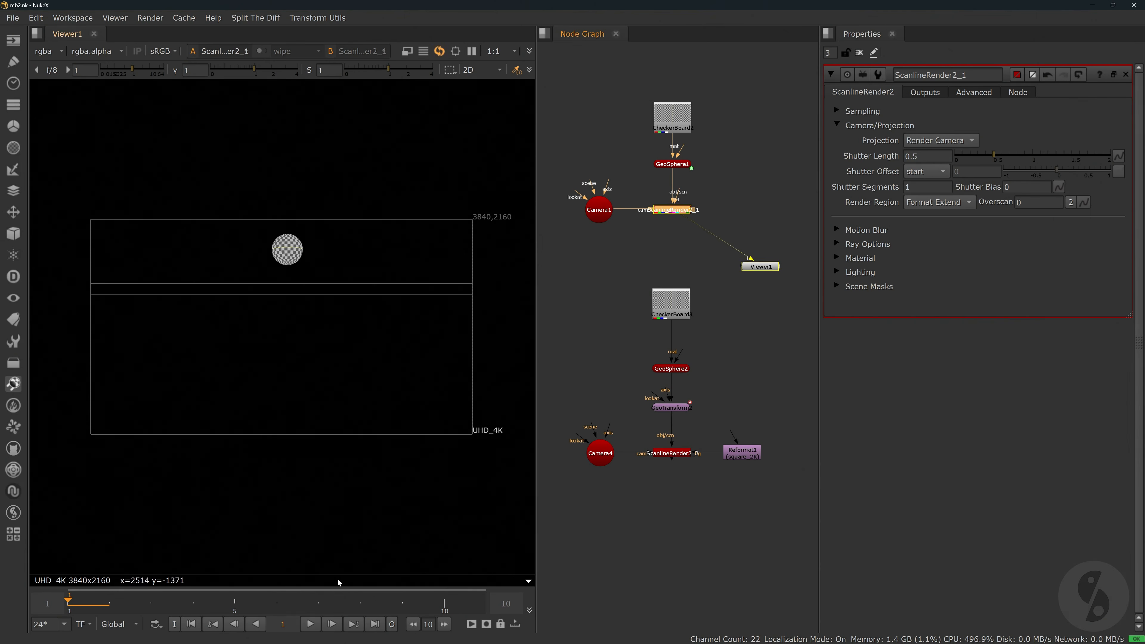
{"action": "left_click", "coordinate": [836, 111]}
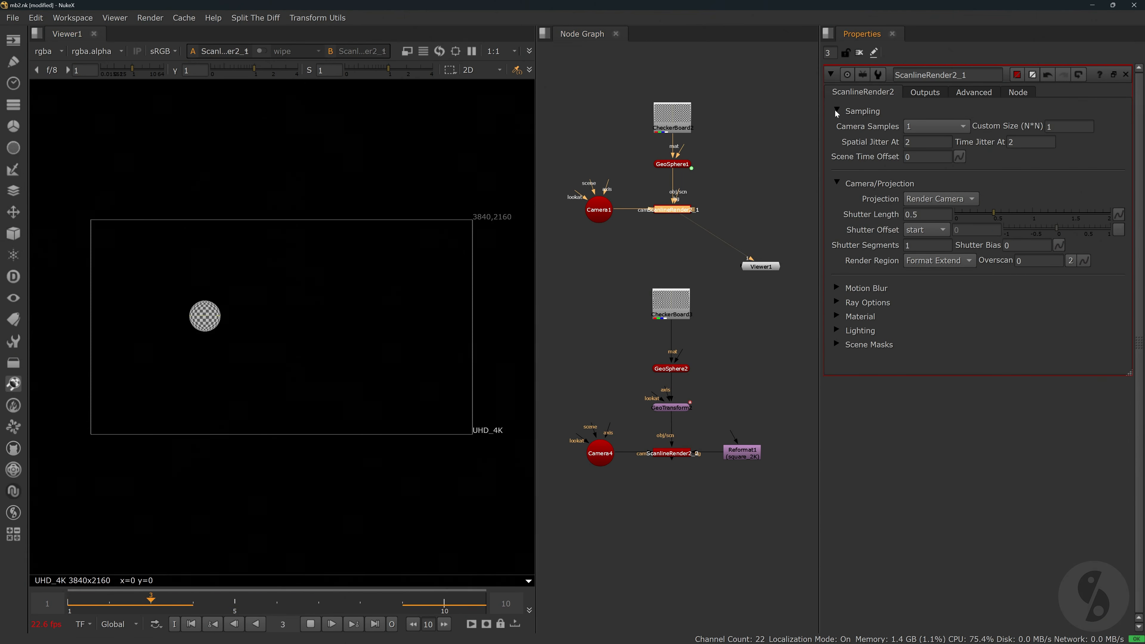
{"action": "left_click", "coordinate": [951, 125]}
{"action": "left_click", "coordinate": [937, 156]}
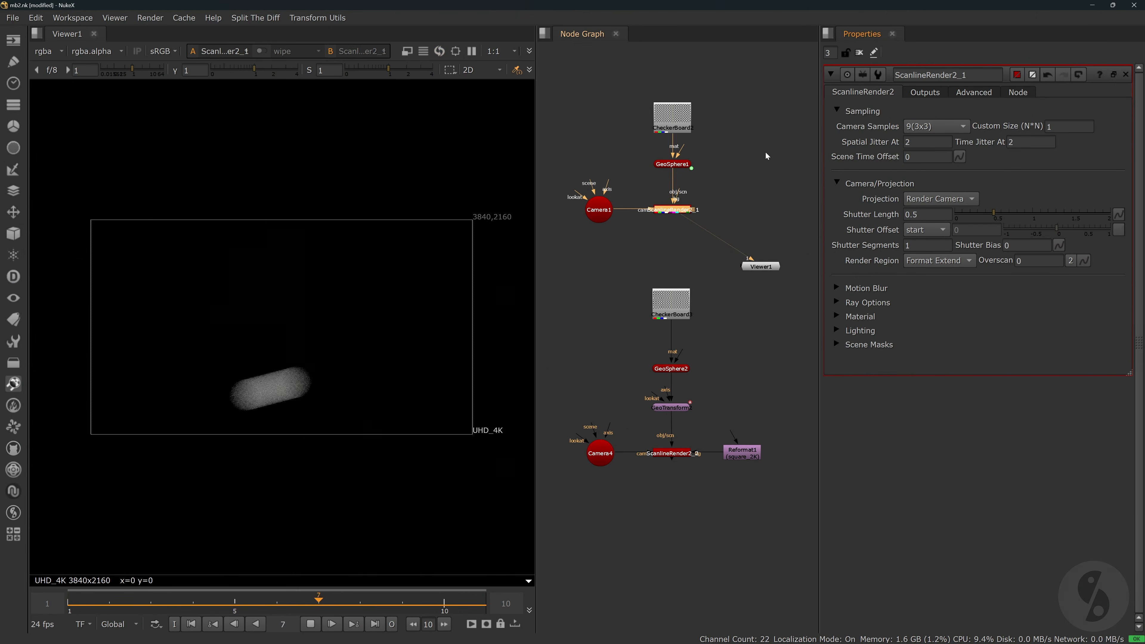
{"action": "left_click", "coordinate": [309, 625]}
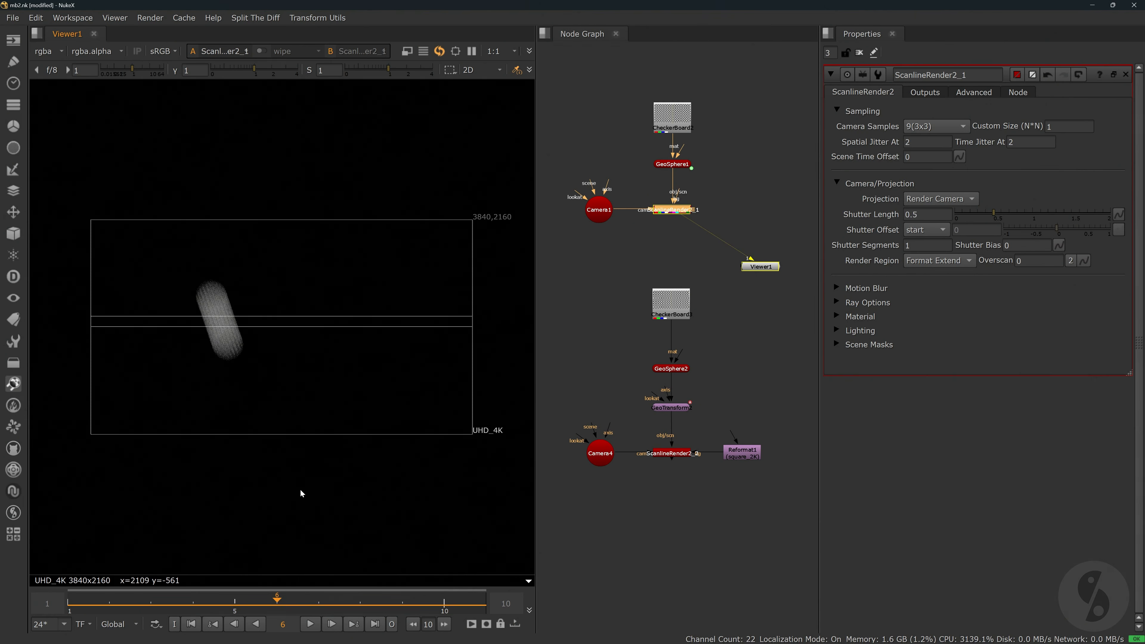
Set ScanlineRender2_1's Shutter Segments to 10 and its Camera Samples to 25(5x5).
{"action": "left_click", "coordinate": [926, 245]}
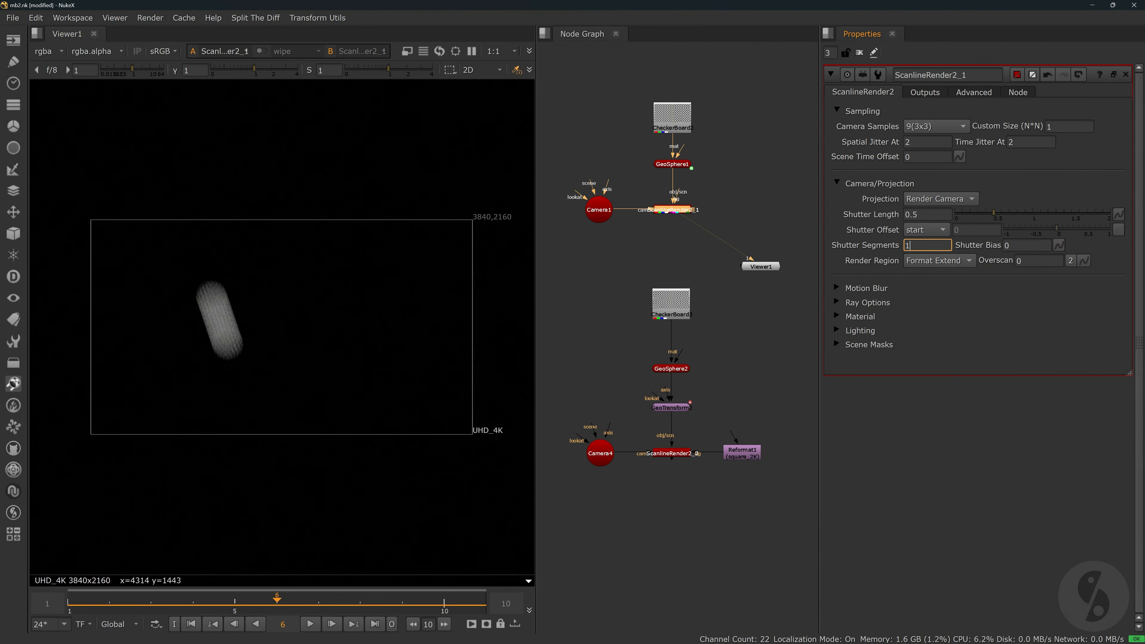
{"action": "type", "text": "0"}
{"action": "key", "text": "Return"}
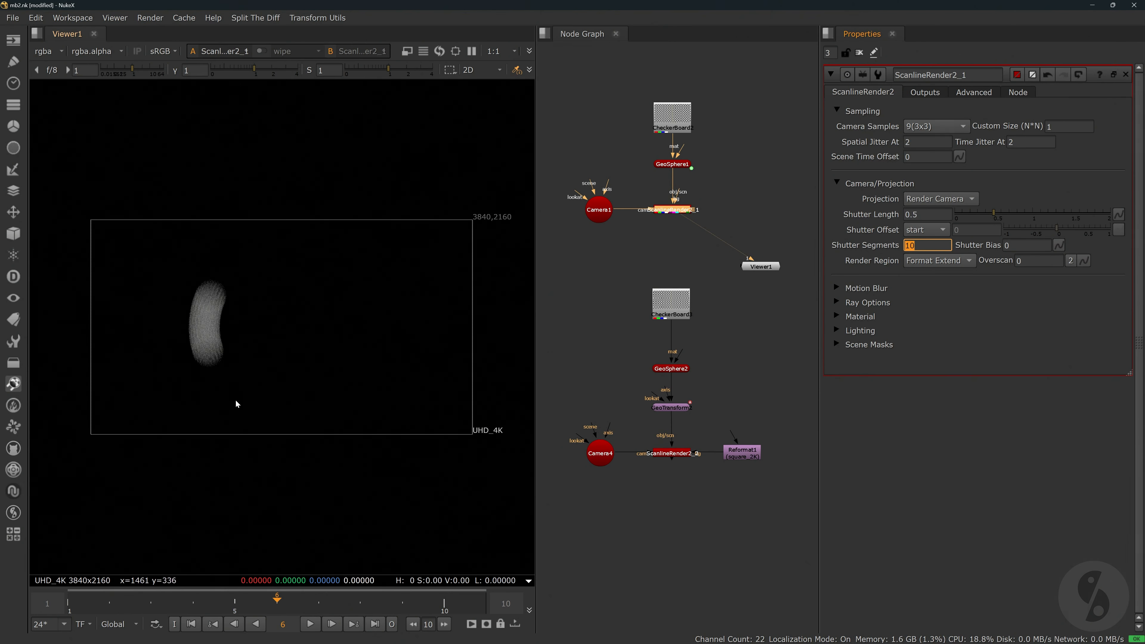
{"action": "left_click", "coordinate": [933, 127]}
{"action": "left_click", "coordinate": [928, 153]}
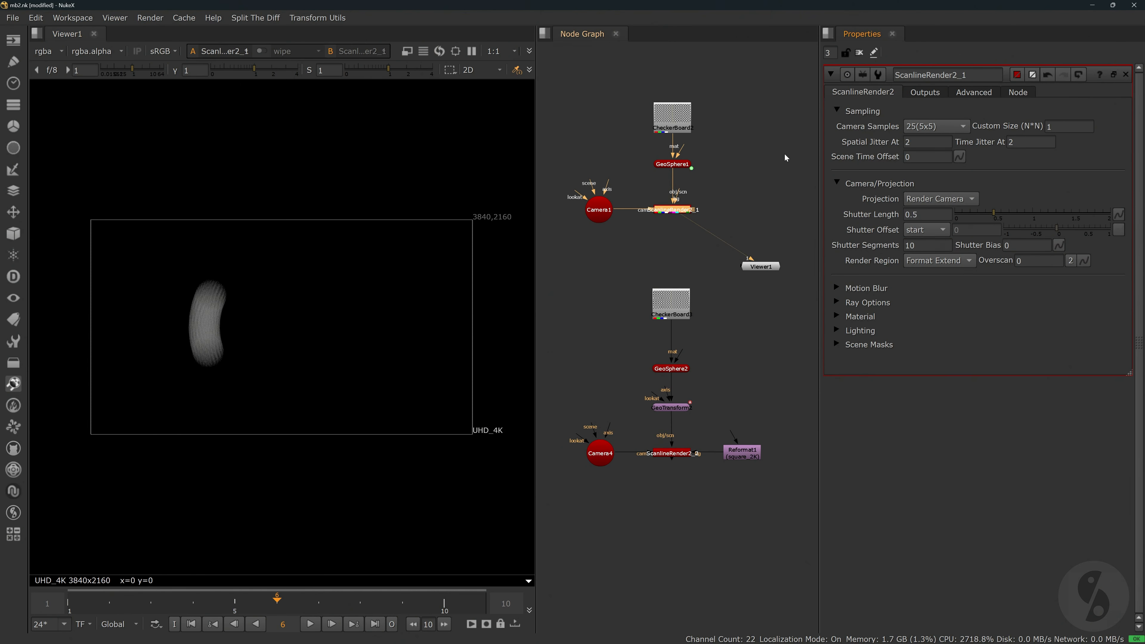
View ScanlineRender2_2's output at frame 7.
{"action": "left_click", "coordinate": [673, 453]}
{"action": "key", "text": "1"}
{"action": "left_click", "coordinate": [321, 597]}
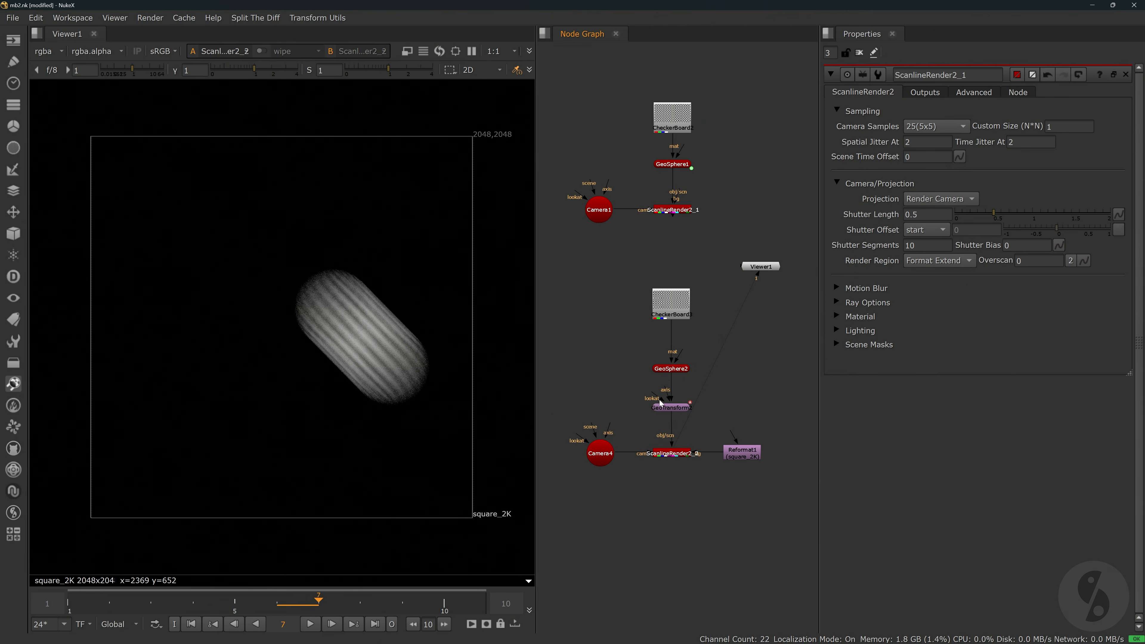
Examine GeoTransform2's translate x and y animation curves around frame 7 in a Curve Editor, and close the node's properties.
{"action": "left_click", "coordinate": [544, 33]}
{"action": "mouse_move", "coordinate": [597, 163]}
{"action": "left_click", "coordinate": [703, 191]}
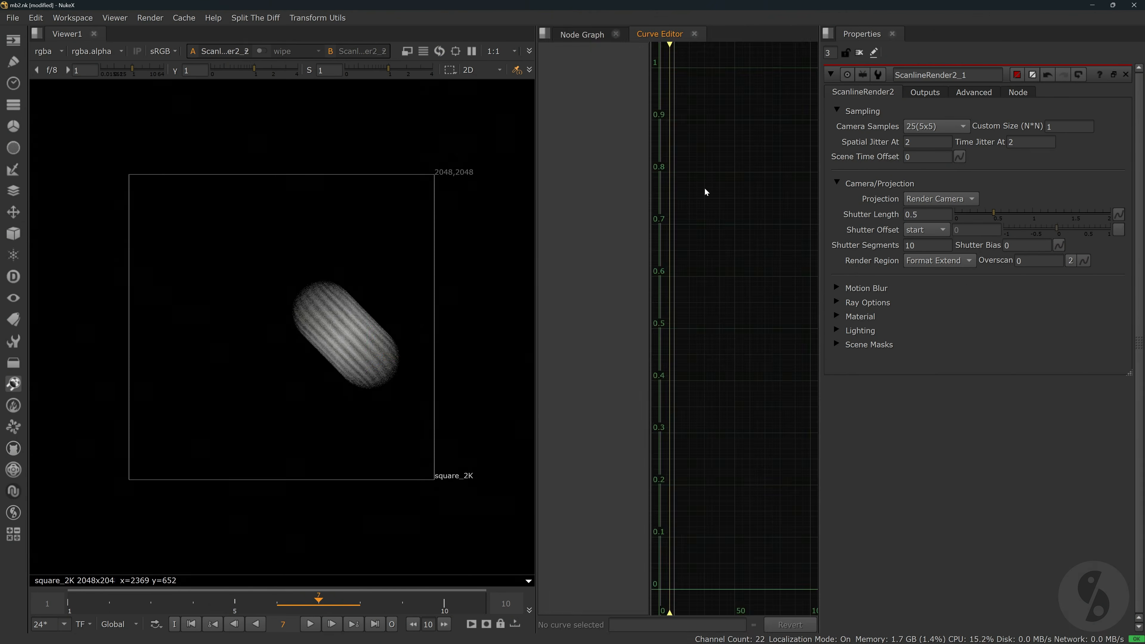
{"action": "left_click", "coordinate": [582, 35]}
{"action": "double_click", "coordinate": [670, 406]}
{"action": "left_click", "coordinate": [659, 34]}
{"action": "key", "text": "f"}
{"action": "scroll", "coordinate": [744, 265], "scroll_direction": "up", "scroll_amount": 7}
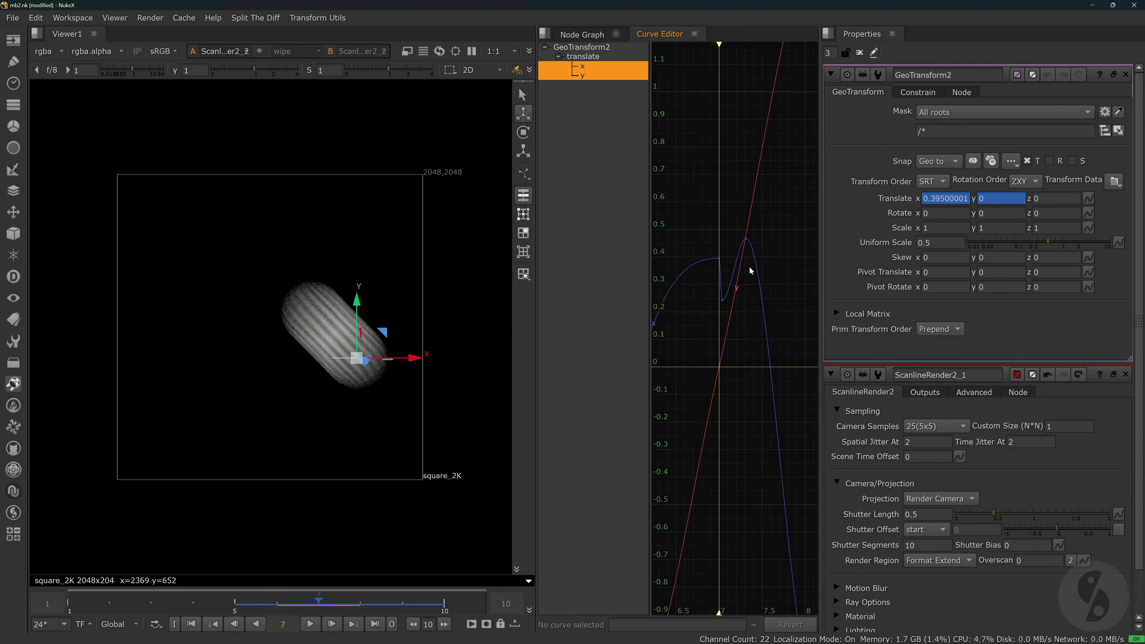
{"action": "left_click", "coordinate": [582, 34]}
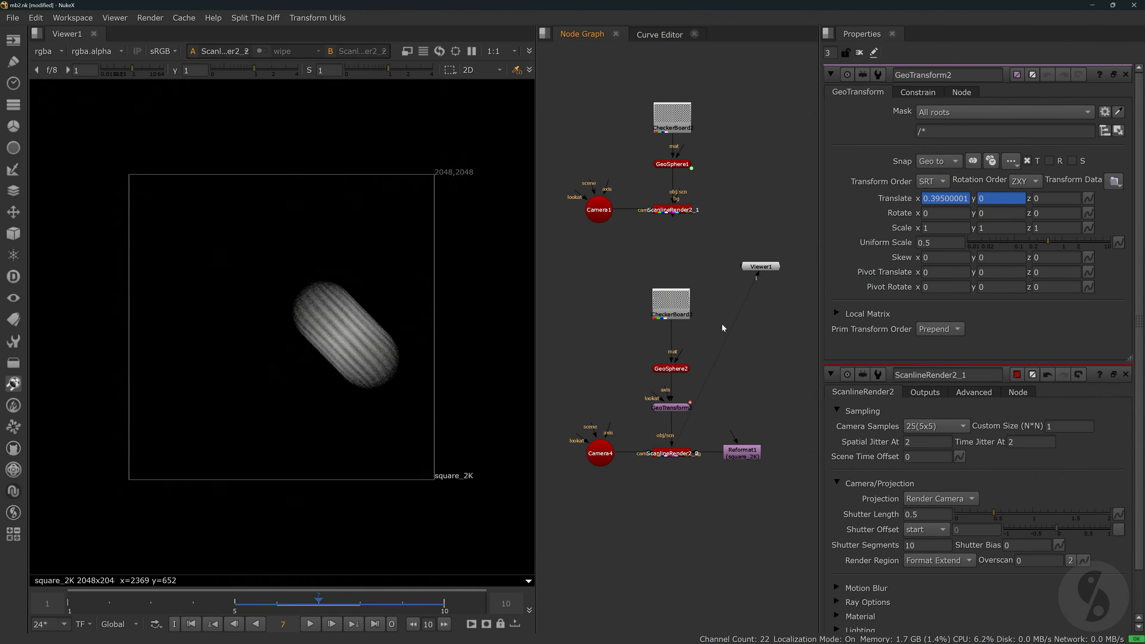
{"action": "left_click", "coordinate": [1126, 74]}
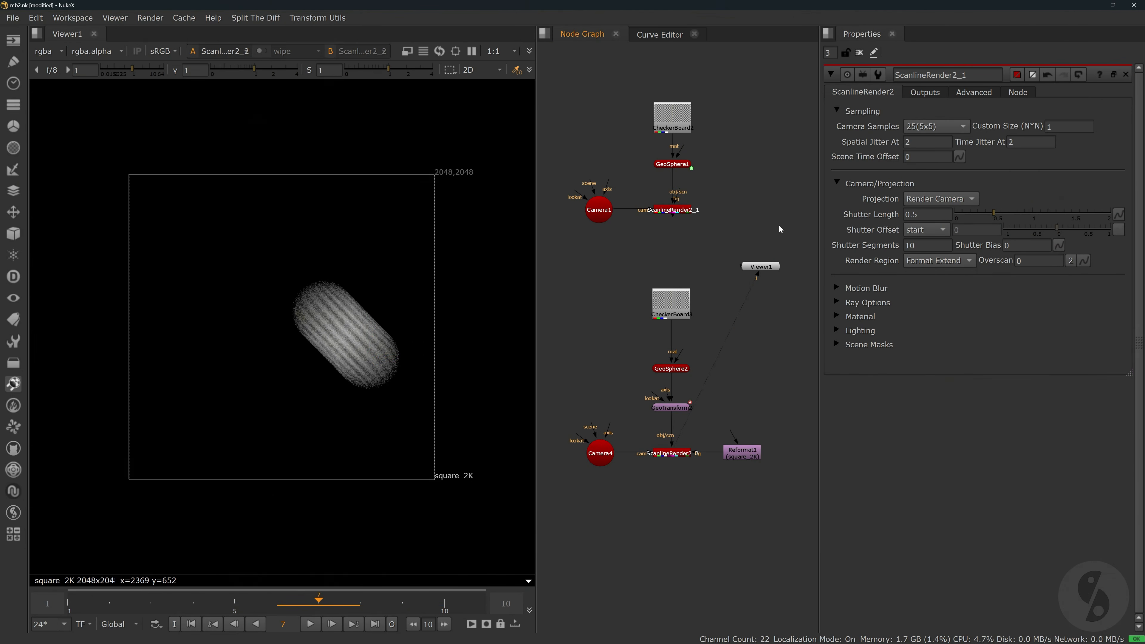
Set ScanlineRender2_2's Shutter Segments to 10 and its Camera Samples to 64(8x8).
{"action": "double_click", "coordinate": [675, 455]}
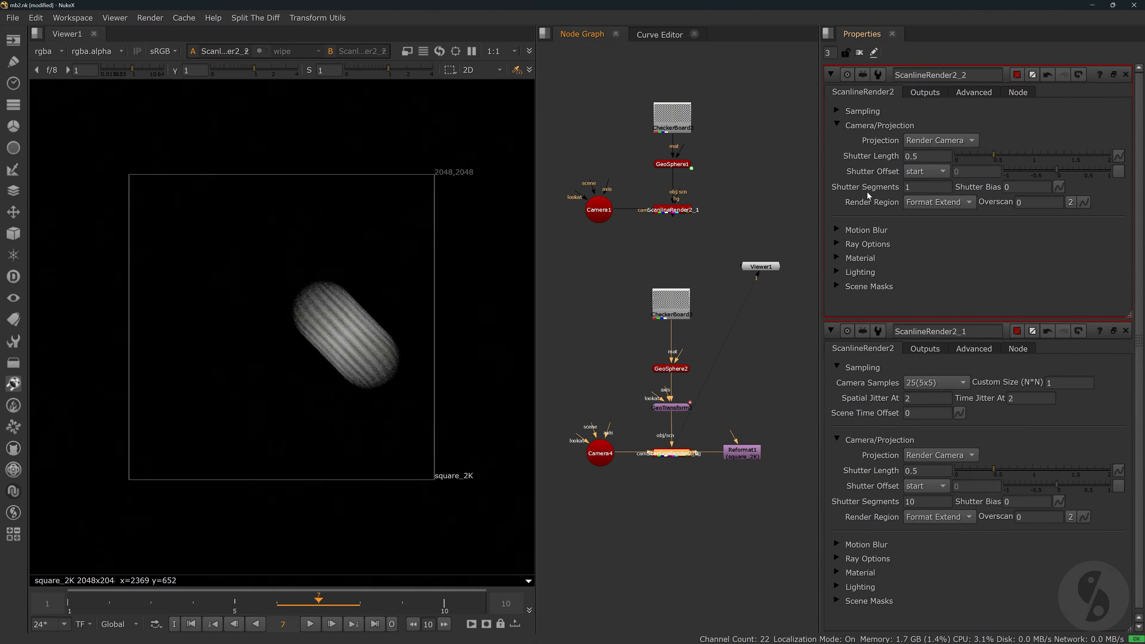
{"action": "left_click", "coordinate": [919, 187]}
{"action": "type", "text": "0"}
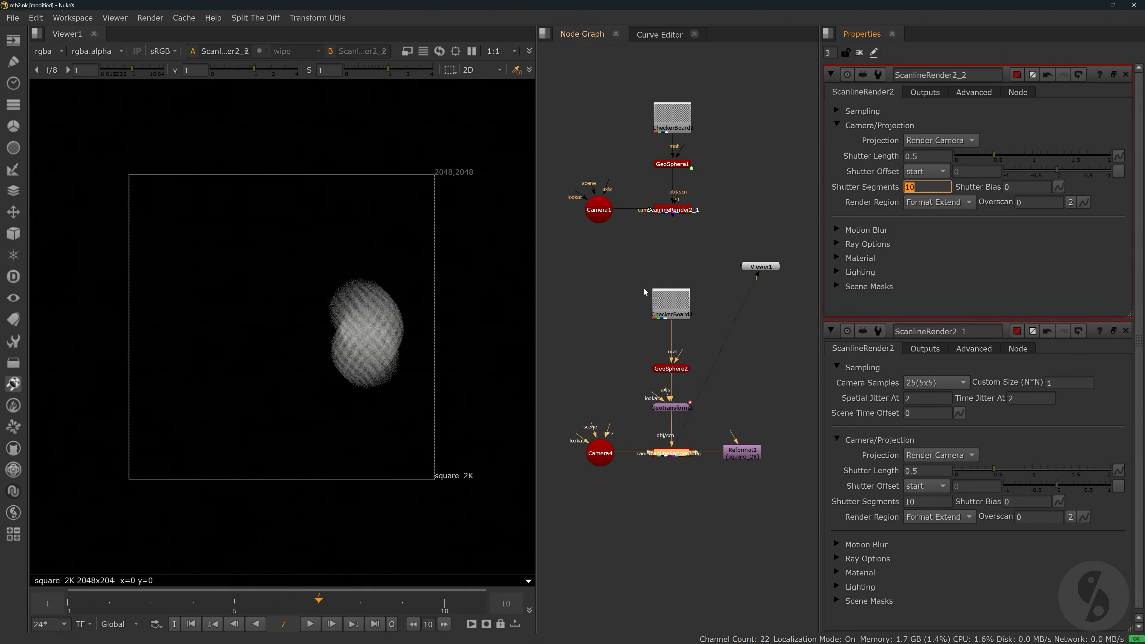
{"action": "left_click", "coordinate": [837, 111]}
{"action": "left_click", "coordinate": [935, 126]}
{"action": "left_click", "coordinate": [933, 172]}
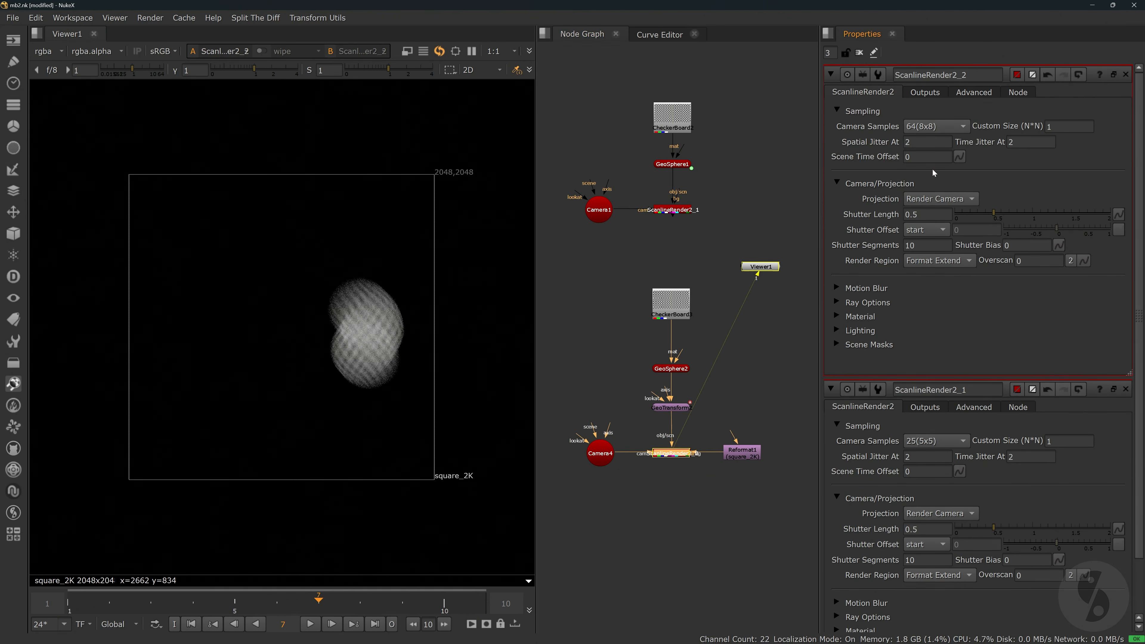
{"action": "left_click", "coordinate": [800, 180]}
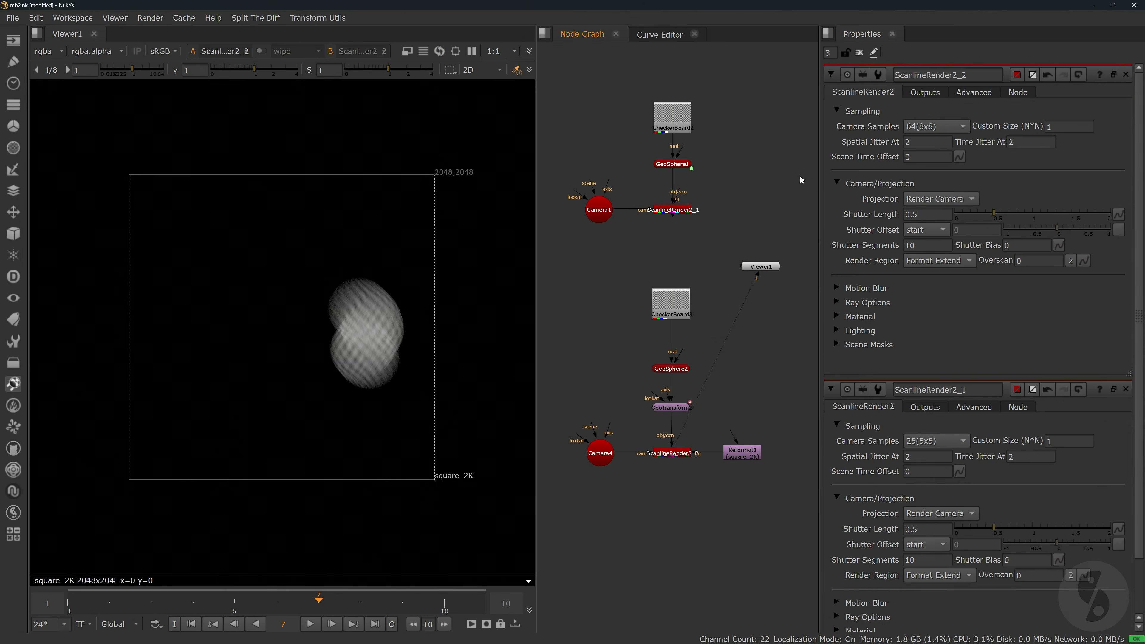
Collapse ScanlineRender2_2's sampling and camera settings and review its Motion Blur options.
{"action": "left_click", "coordinate": [837, 183]}
{"action": "left_click", "coordinate": [837, 111]}
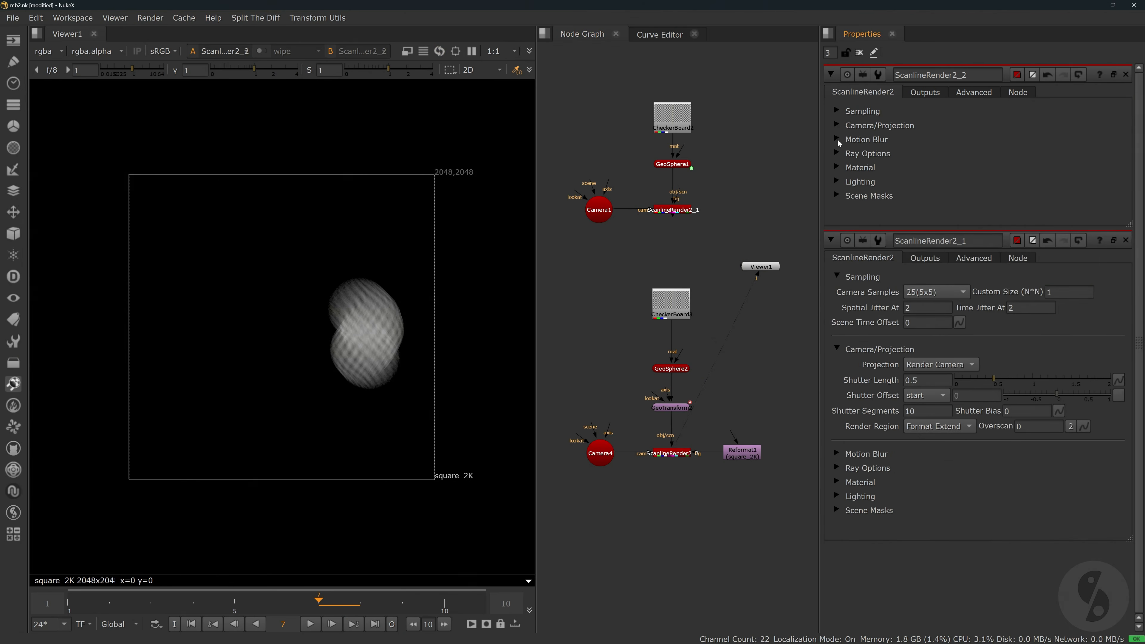
{"action": "left_click", "coordinate": [837, 140]}
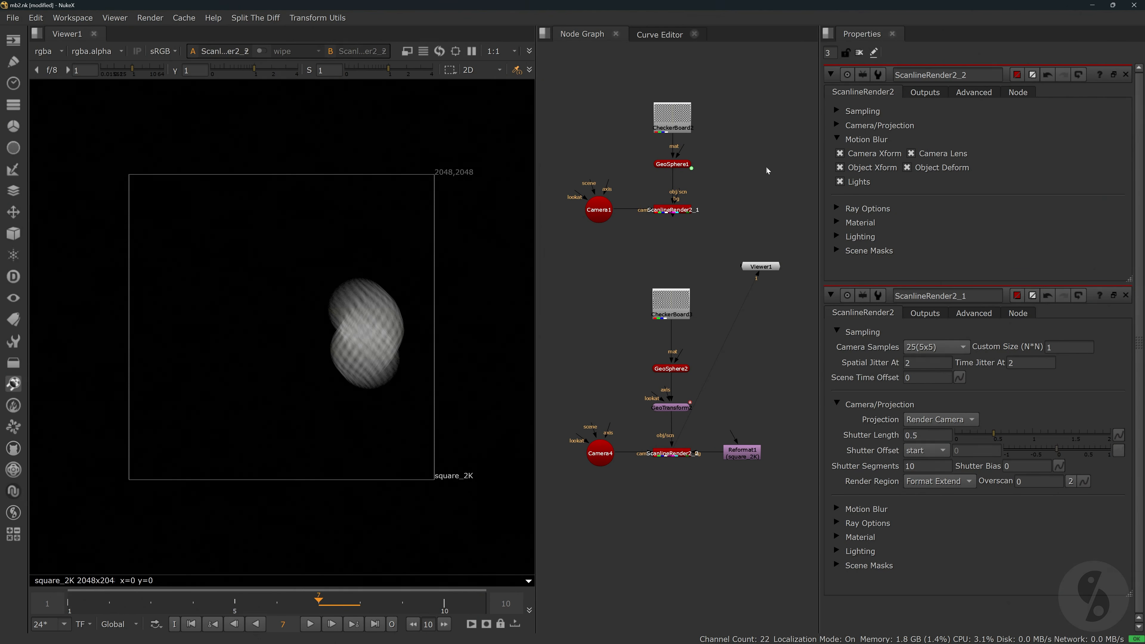
Review ScanlineRender2_2's Surface AOV outputs and the available Motion Vectors modes, keeping Distance.
{"action": "left_click", "coordinate": [931, 95]}
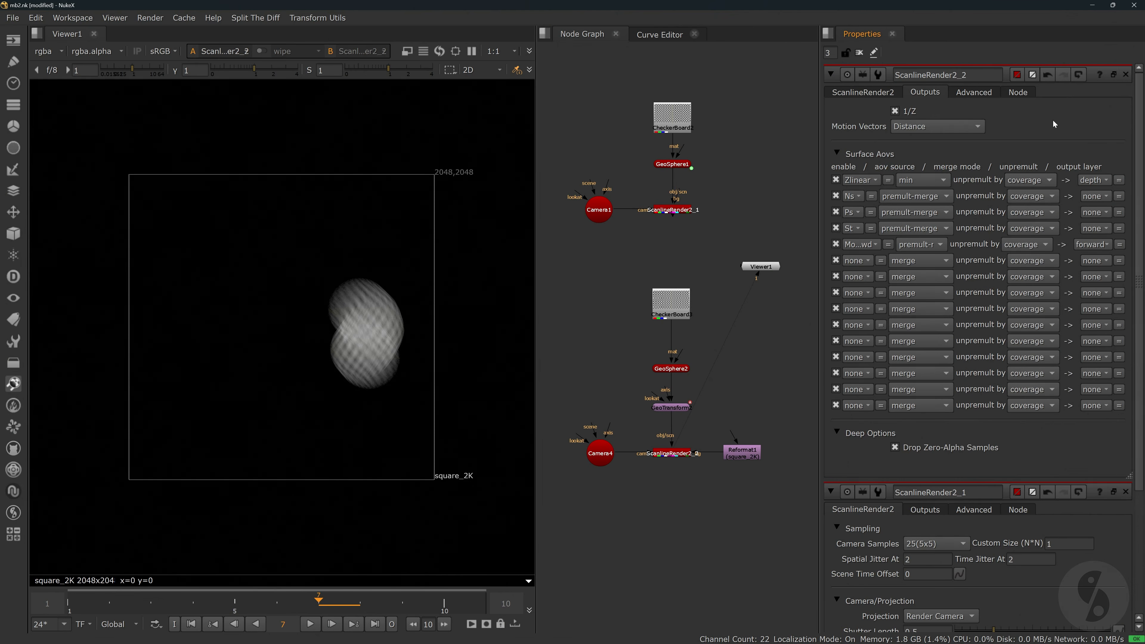
{"action": "mouse_move", "coordinate": [866, 179]}
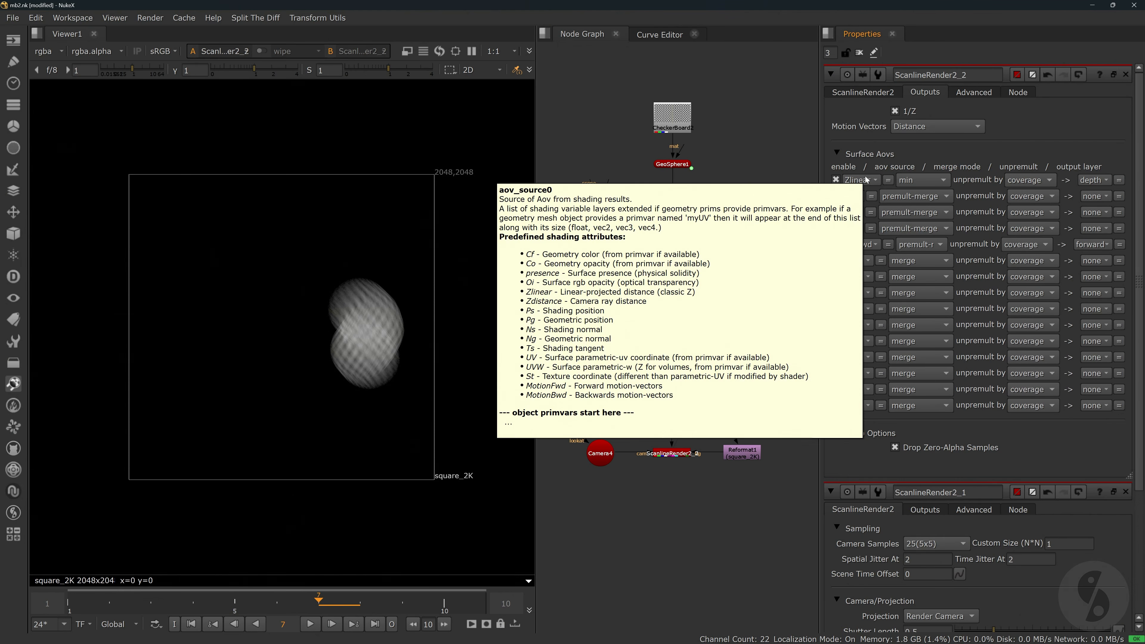
{"action": "left_click", "coordinate": [976, 127]}
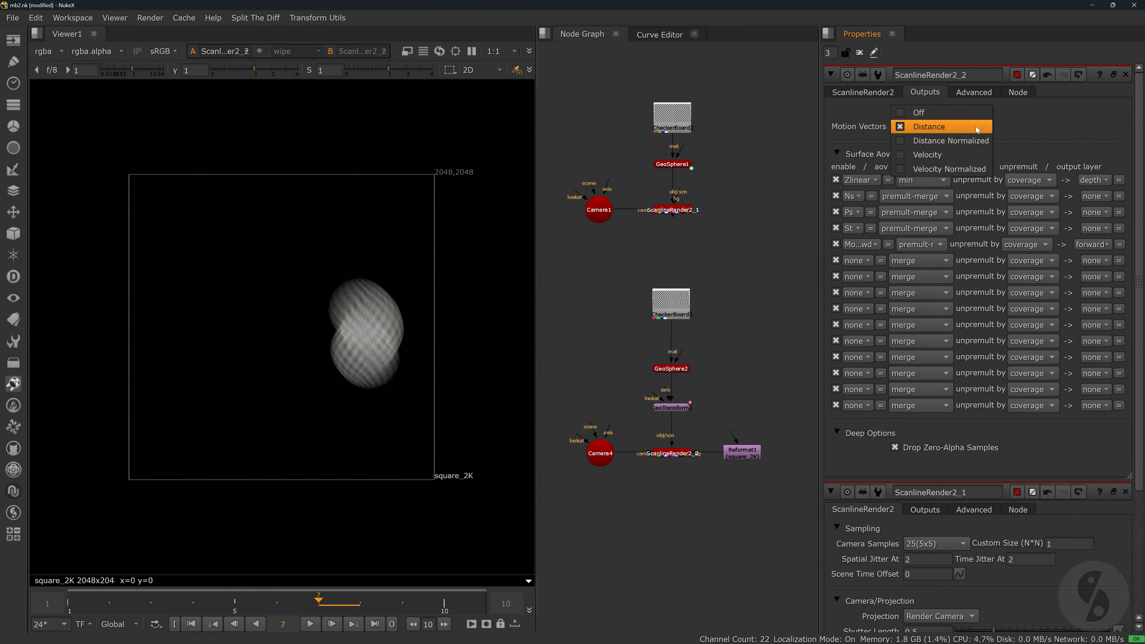
{"action": "left_click", "coordinate": [978, 126]}
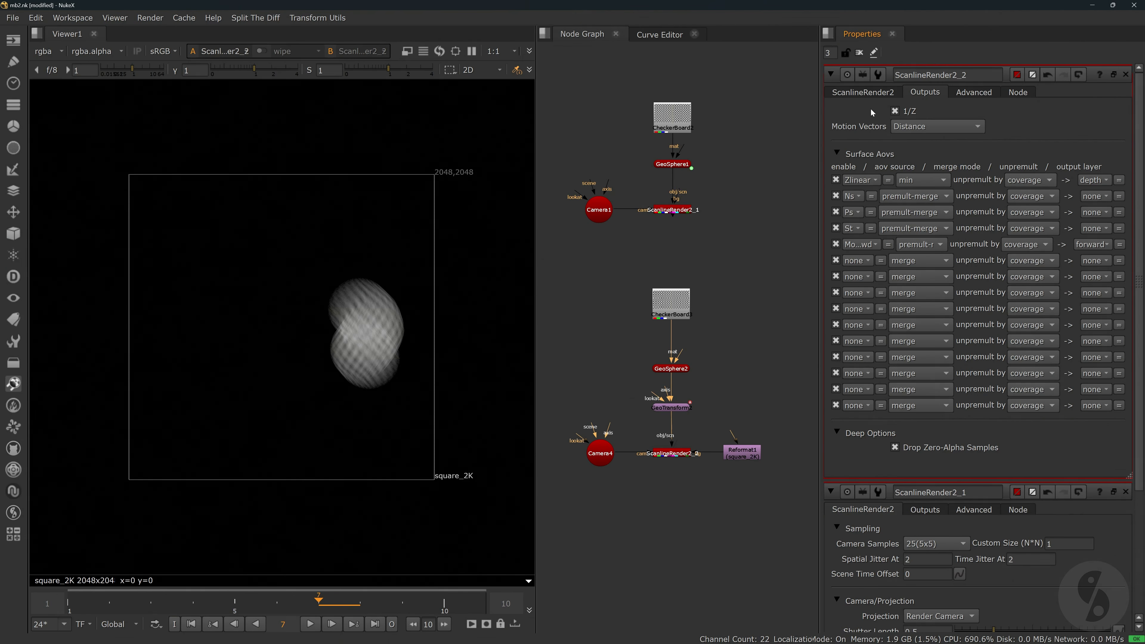
Expand the house and trees groups in the layers.nk scene hierarchy to examine their child prims.
{"action": "key", "text": "1"}
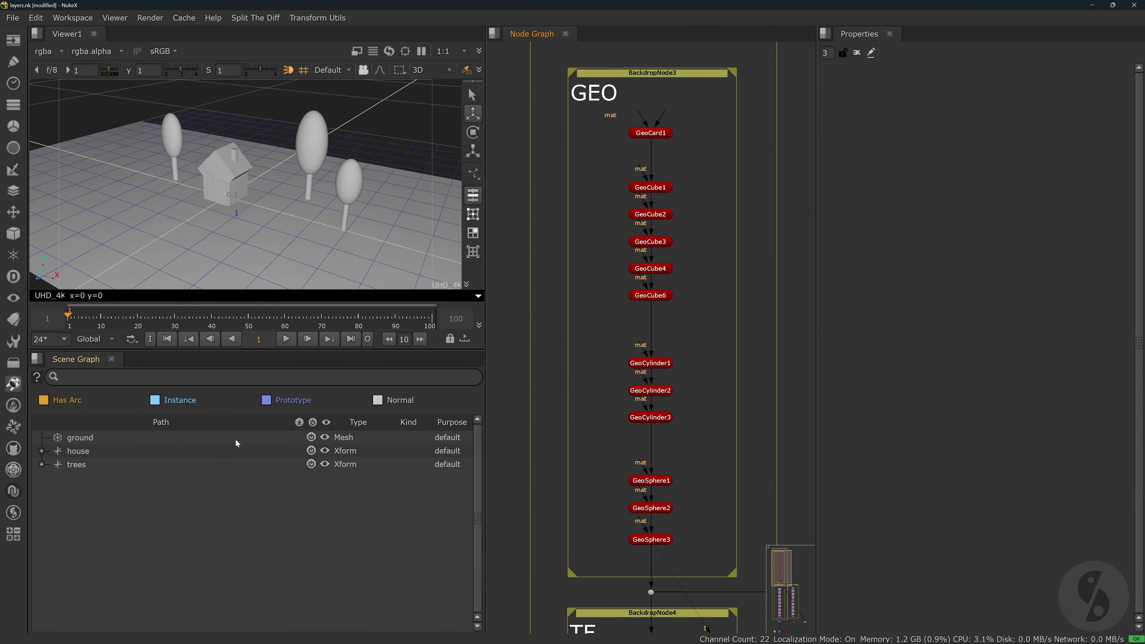
{"action": "left_click", "coordinate": [41, 451]}
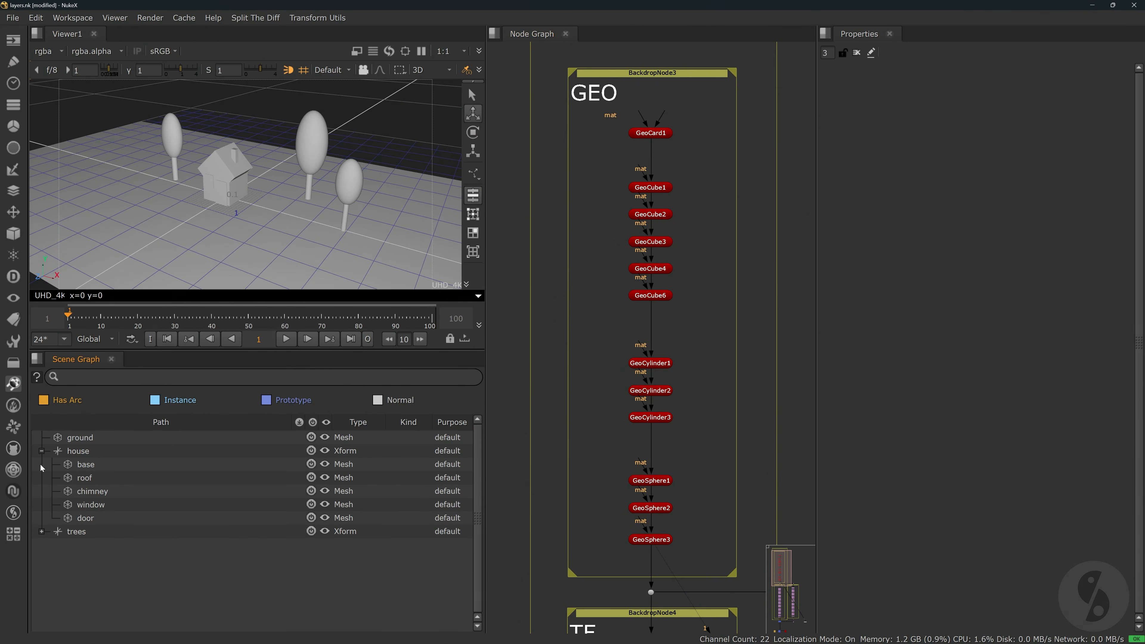
{"action": "left_click", "coordinate": [42, 531]}
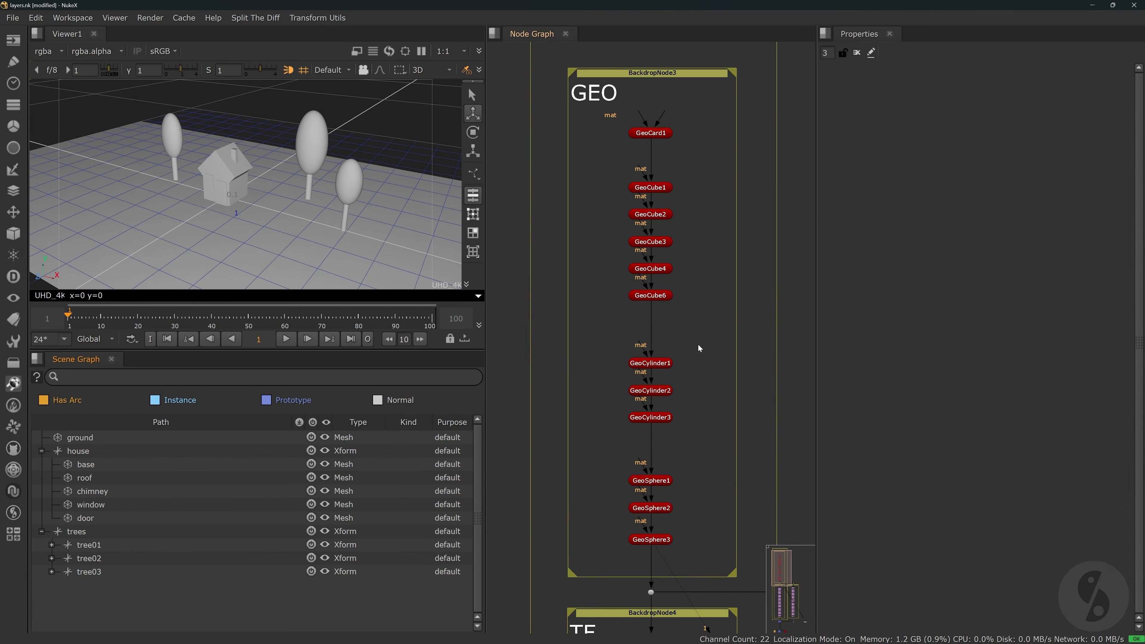
Show the output of the last GeoTransform in BackdropNode4's TF stack in the viewer.
{"action": "scroll", "coordinate": [698, 343], "scroll_direction": "down", "scroll_amount": 4}
{"action": "scroll", "coordinate": [698, 344], "scroll_direction": "up", "scroll_amount": 1}
{"action": "middle_click_drag", "start_coordinate": [689, 406], "coordinate": [672, 319]}
{"action": "scroll", "coordinate": [672, 319], "scroll_direction": "up", "scroll_amount": 1}
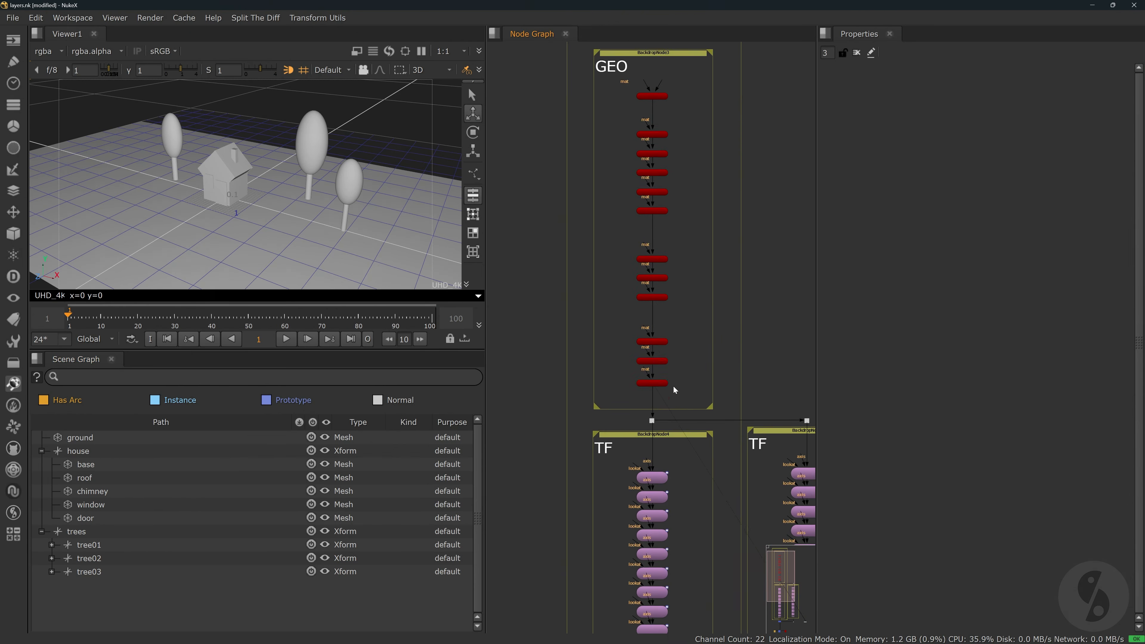
{"action": "middle_click_drag", "start_coordinate": [673, 387], "coordinate": [653, 280]}
{"action": "middle_click_drag", "start_coordinate": [652, 426], "coordinate": [651, 246]}
{"action": "scroll", "coordinate": [660, 364], "scroll_direction": "up", "scroll_amount": 1}
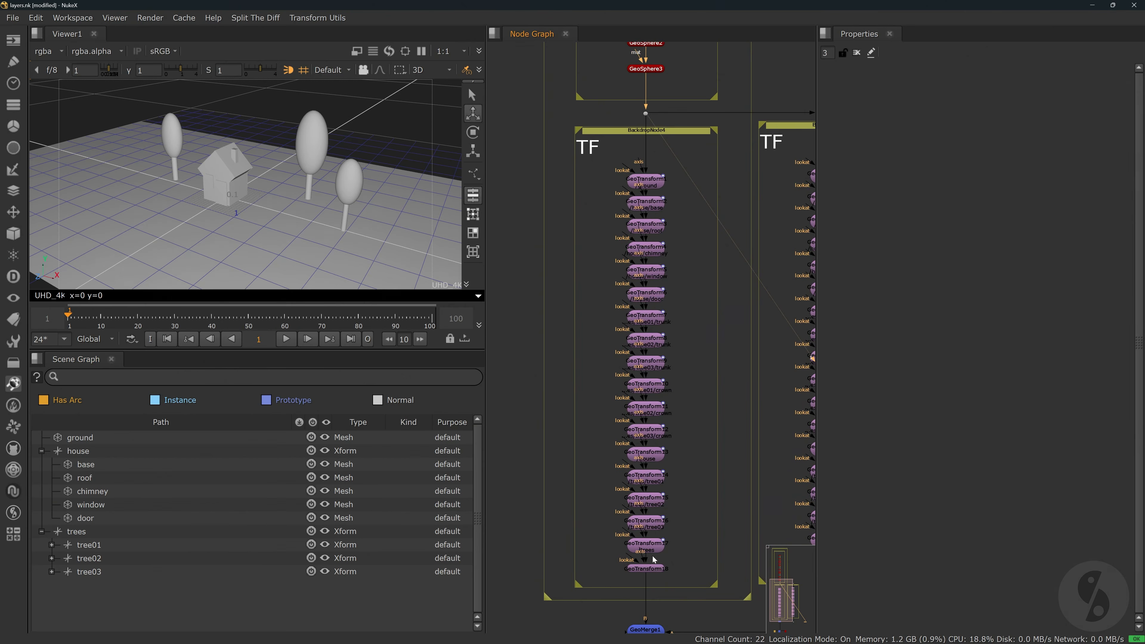
{"action": "left_click", "coordinate": [654, 569]}
{"action": "key", "text": "1"}
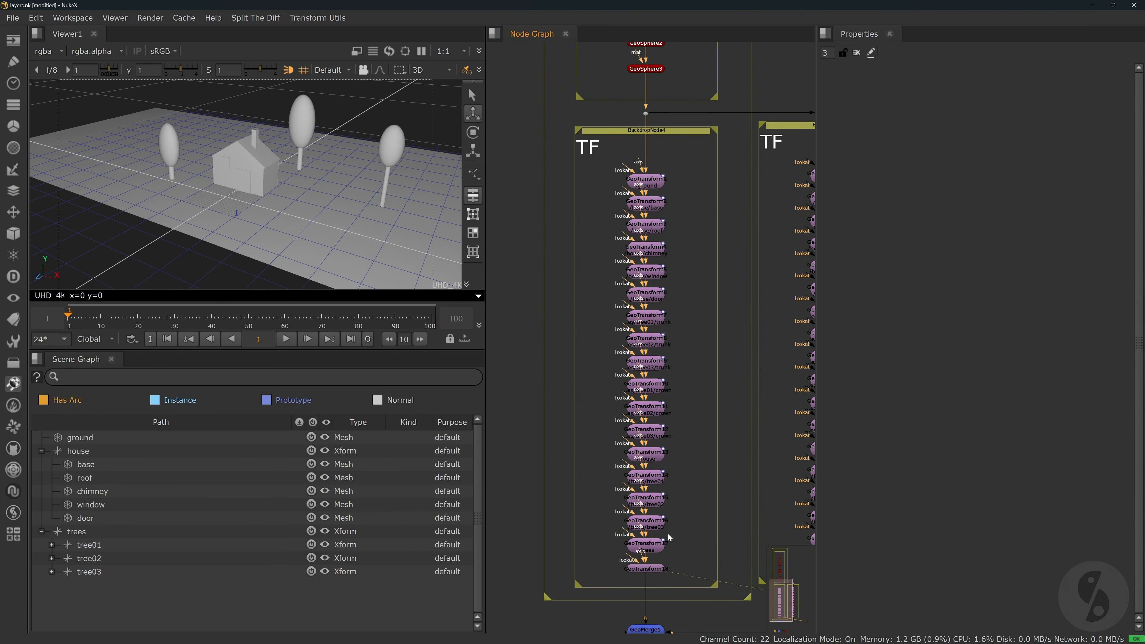
View the last GeoTransform of the second TF stack and compare its layout with the first stack's.
{"action": "middle_click_drag", "start_coordinate": [688, 511], "coordinate": [681, 470]}
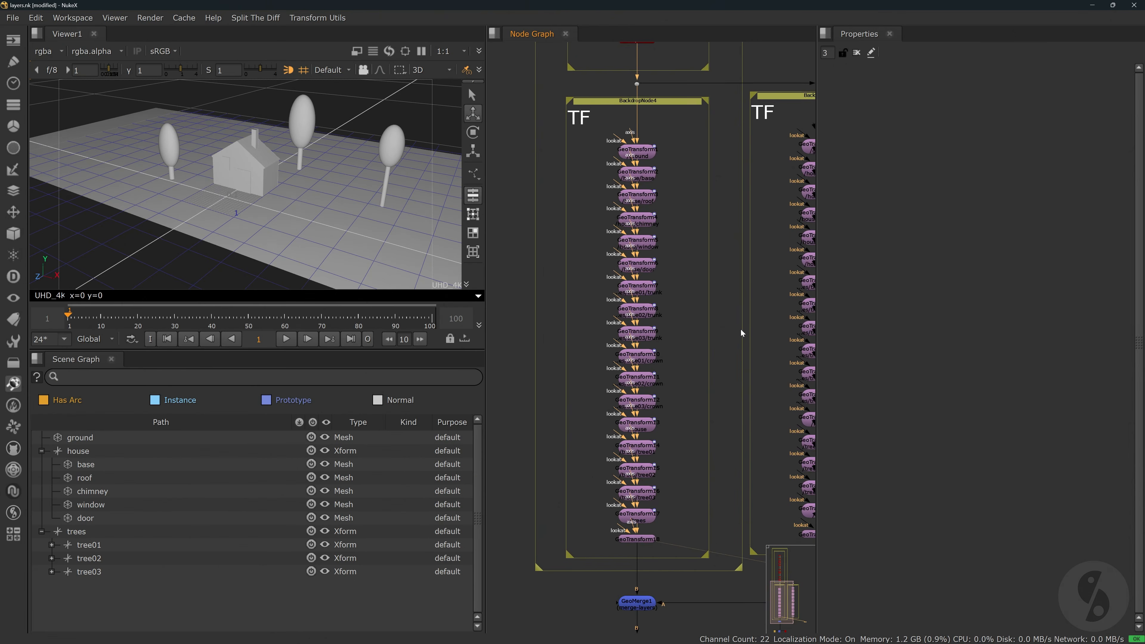
{"action": "middle_click_drag", "start_coordinate": [740, 328], "coordinate": [630, 336]}
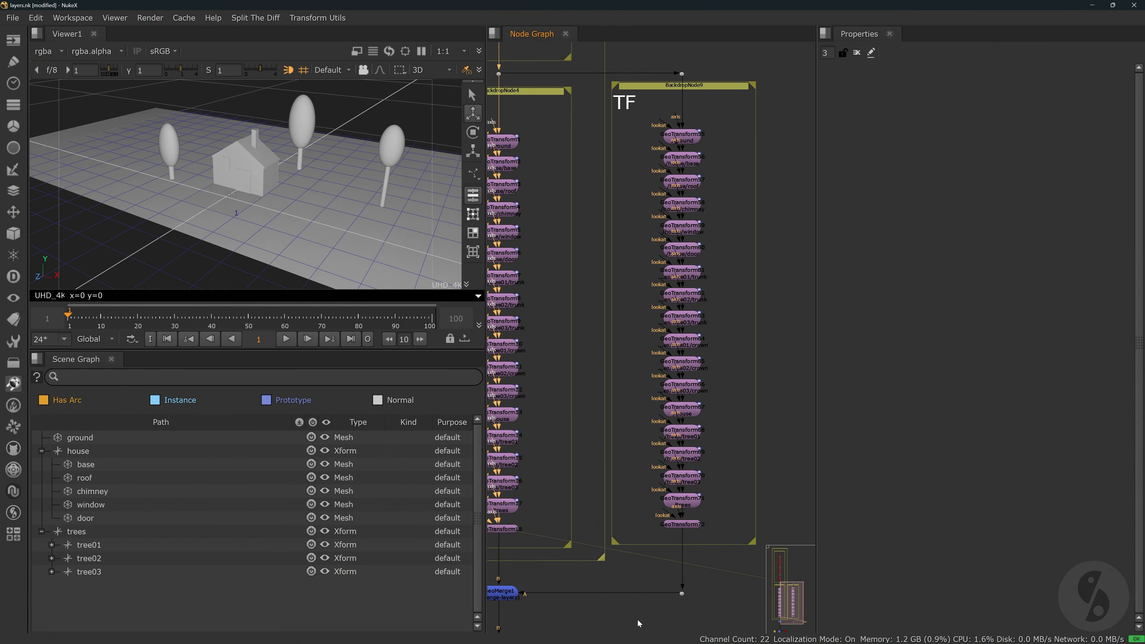
{"action": "left_click", "coordinate": [678, 525]}
{"action": "key", "text": "1"}
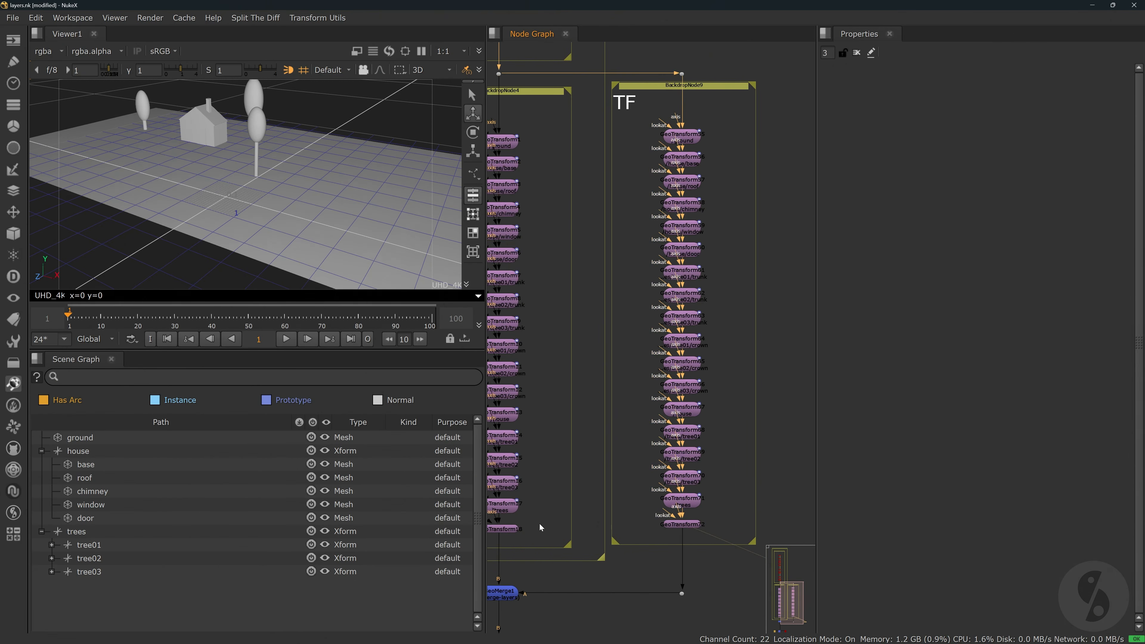
{"action": "left_click", "coordinate": [510, 529]}
{"action": "key", "text": "1"}
{"action": "key", "text": "2"}
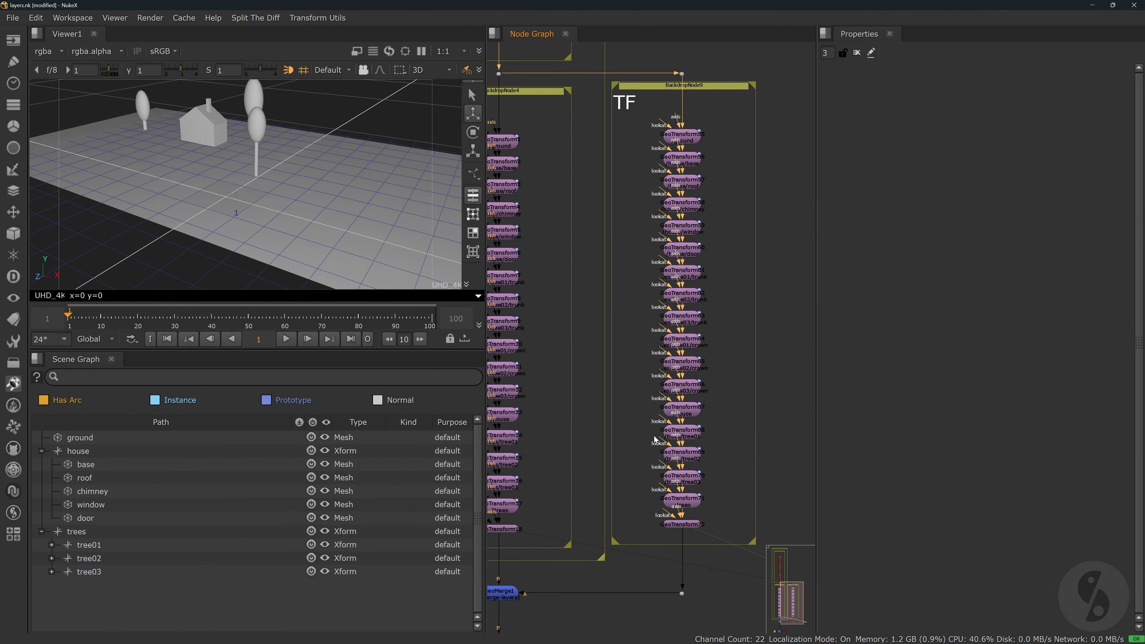
Compare the first TF stack's output with the merged layers from GeoMerge1, ending with GeoMerge1 in the viewer.
{"action": "middle_click_drag", "start_coordinate": [565, 542], "coordinate": [629, 533]}
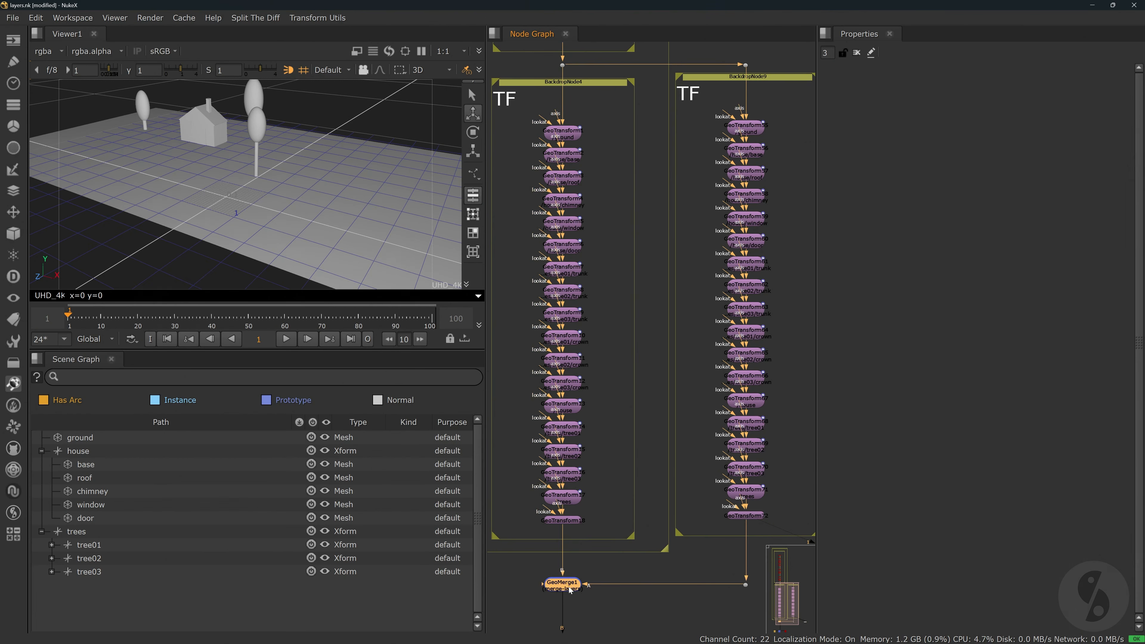
{"action": "key", "text": "1"}
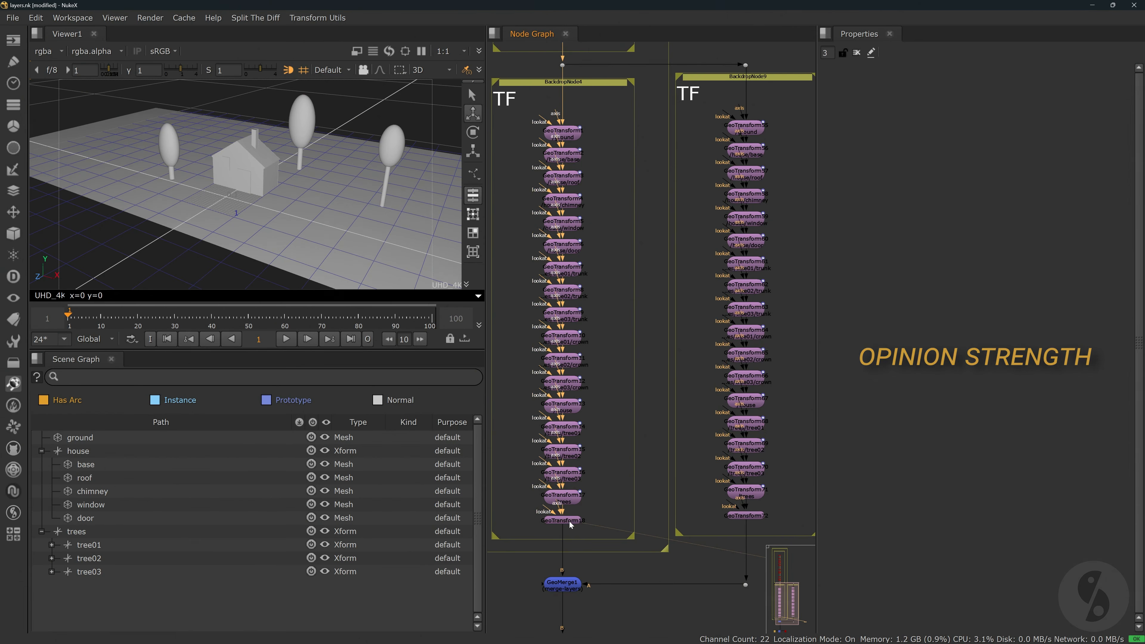
{"action": "left_click", "coordinate": [568, 586]}
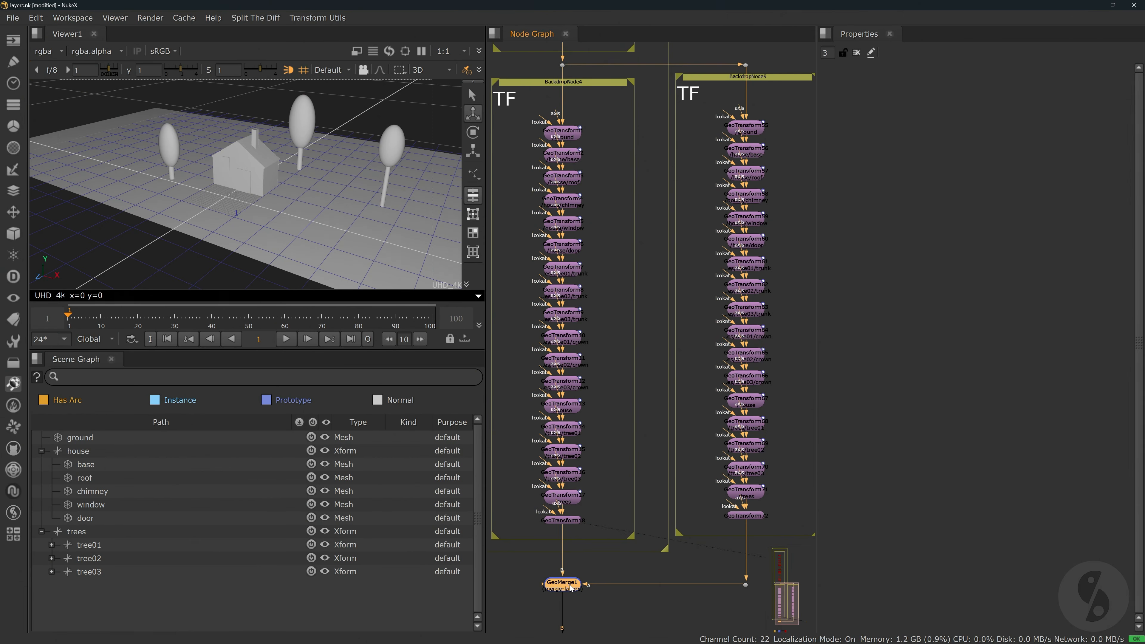
{"action": "key", "text": "1"}
{"action": "left_click", "coordinate": [587, 570]}
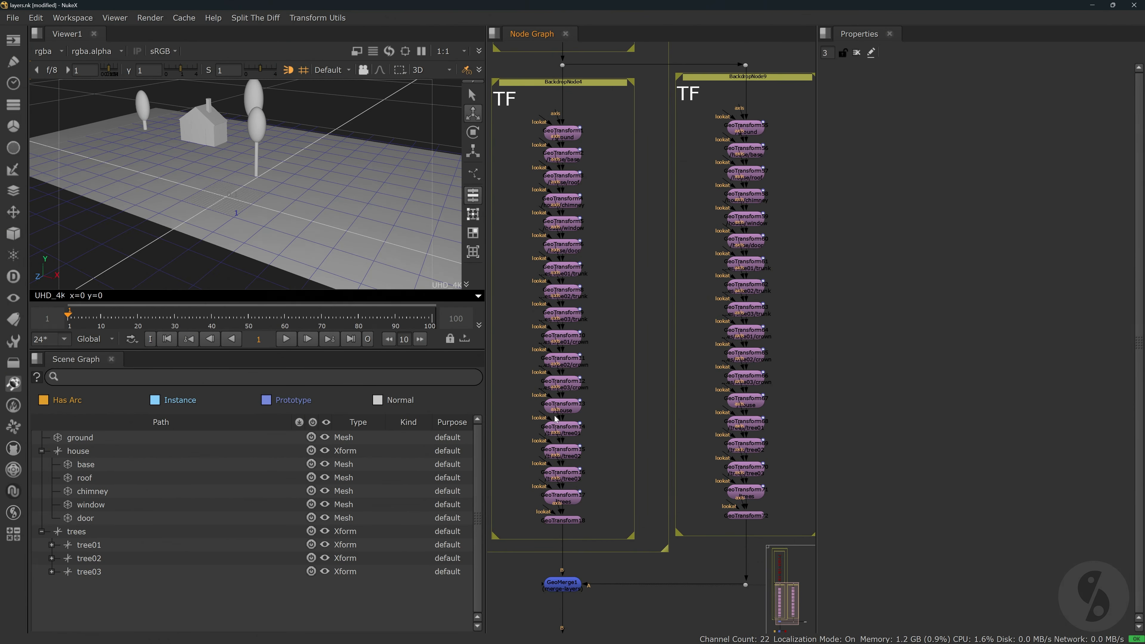
Examine the node tree from the GEO group through the TF stacks down to GeoMerge1 and the GeoScene node.
{"action": "middle_click_drag", "start_coordinate": [579, 403], "coordinate": [600, 565]}
{"action": "middle_click_drag", "start_coordinate": [599, 284], "coordinate": [603, 513]}
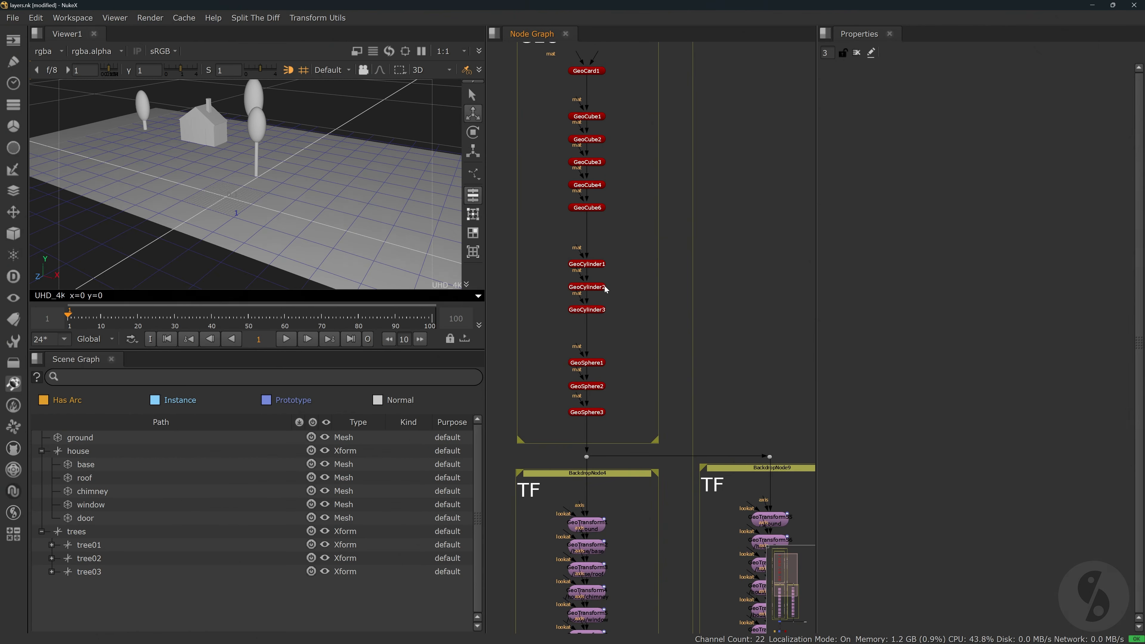
{"action": "mouse_move", "coordinate": [663, 485]}
{"action": "middle_mouse_down"}
{"action": "mouse_move", "coordinate": [676, 355]}
{"action": "mouse_move", "coordinate": [654, 16]}
{"action": "mouse_move", "coordinate": [686, 350]}
{"action": "middle_mouse_up"}
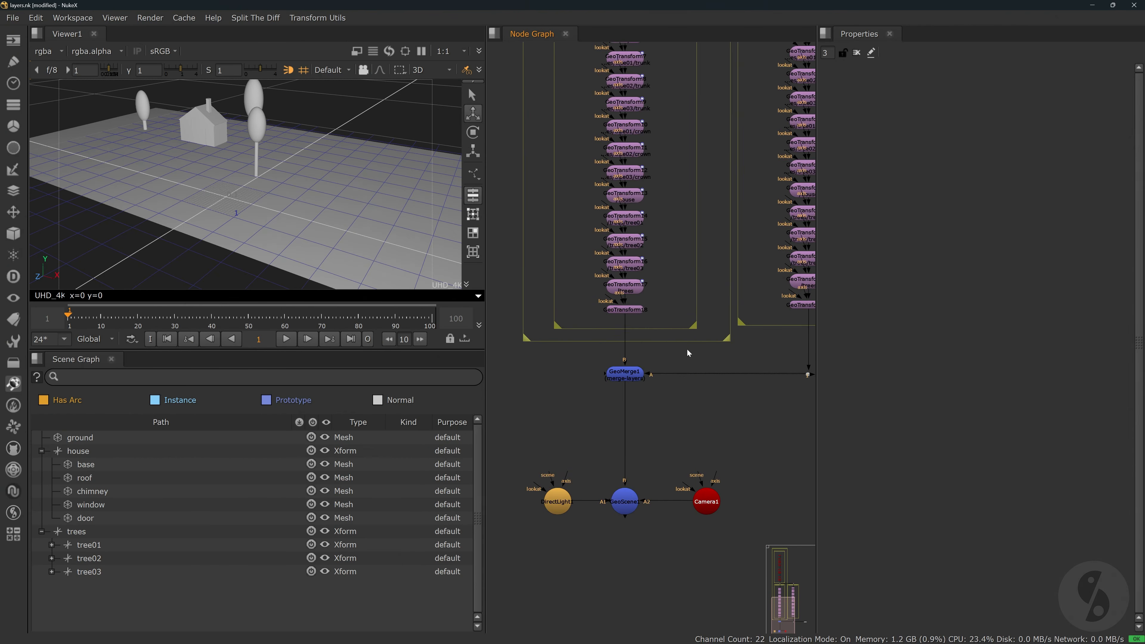
{"action": "middle_click_drag", "start_coordinate": [652, 454], "coordinate": [661, 422]}
{"action": "scroll", "coordinate": [642, 441], "scroll_direction": "up", "scroll_amount": 2}
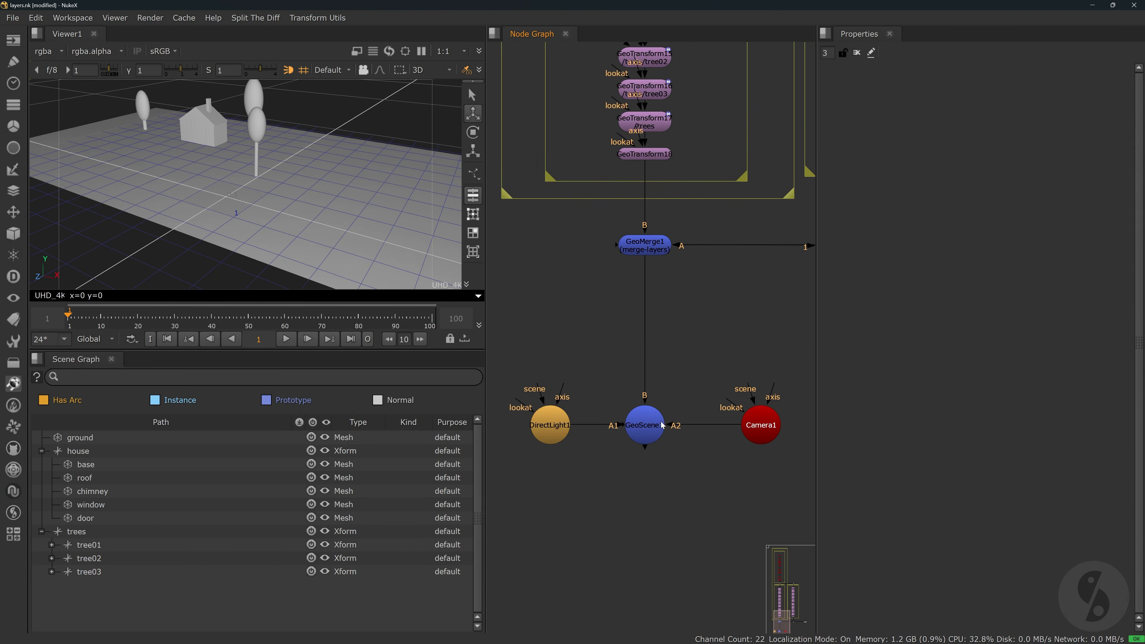